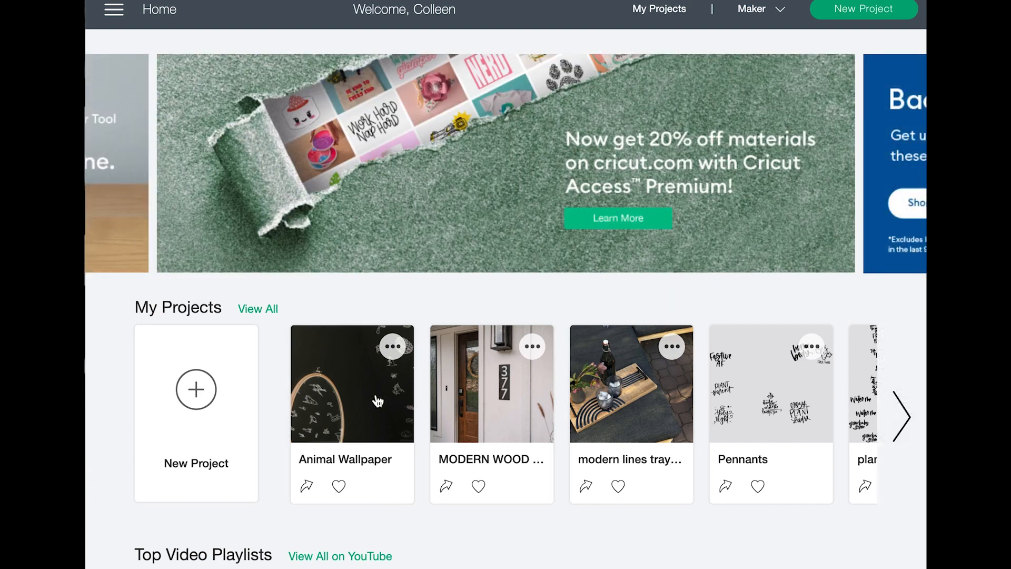
Examine the home page's saved projects and featured categories, including mug press, beginner, community, creative card and iron-on projects
{"action": "scroll", "coordinate": [646, 471], "scroll_direction": "down", "scroll_amount": 5}
{"action": "scroll", "coordinate": [646, 471], "scroll_direction": "up", "scroll_amount": 5}
{"action": "scroll", "coordinate": [555, 406], "scroll_direction": "down", "scroll_amount": 3}
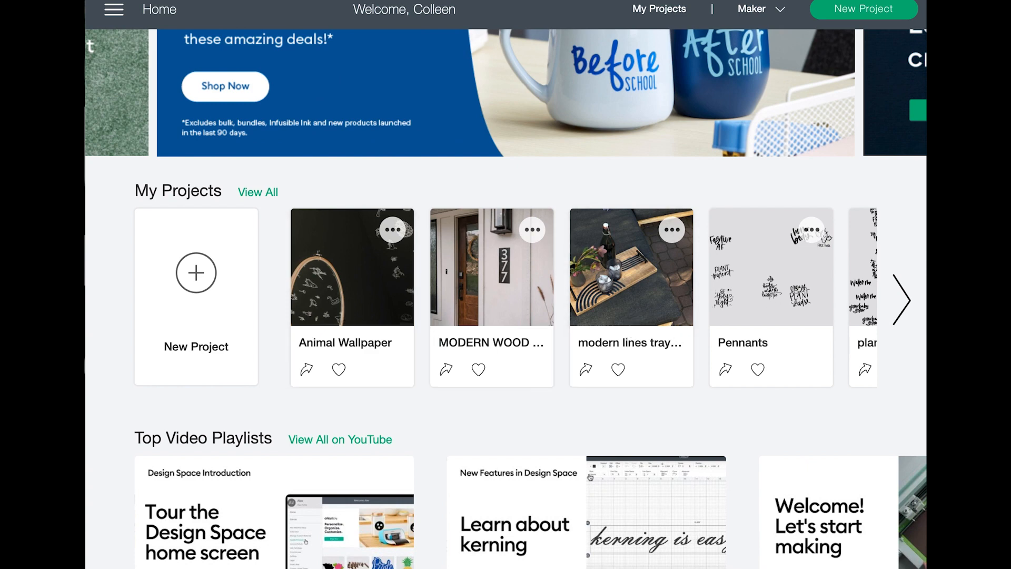
{"action": "left_click", "coordinate": [903, 308]}
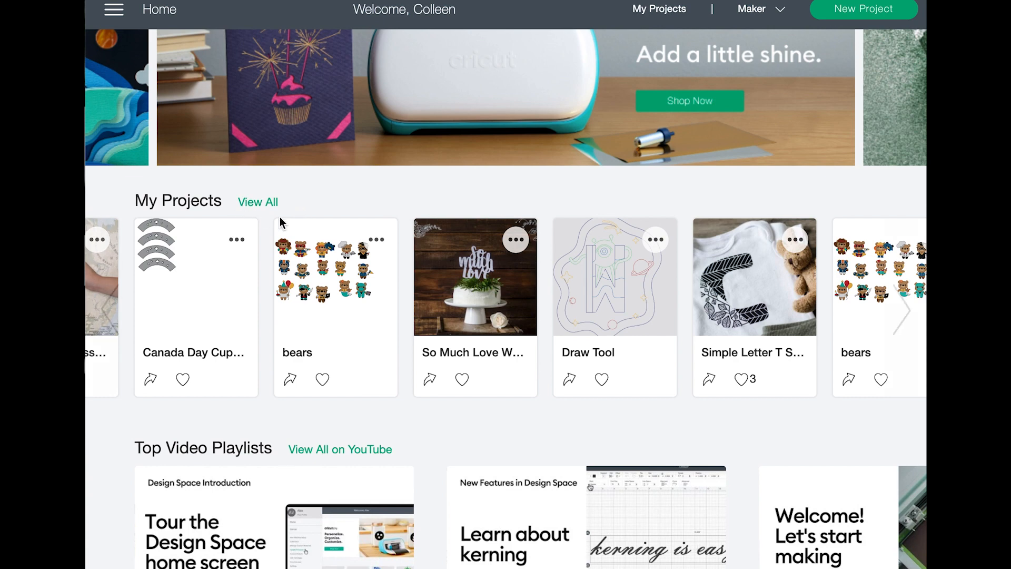
{"action": "scroll", "coordinate": [522, 385], "scroll_direction": "down", "scroll_amount": 10}
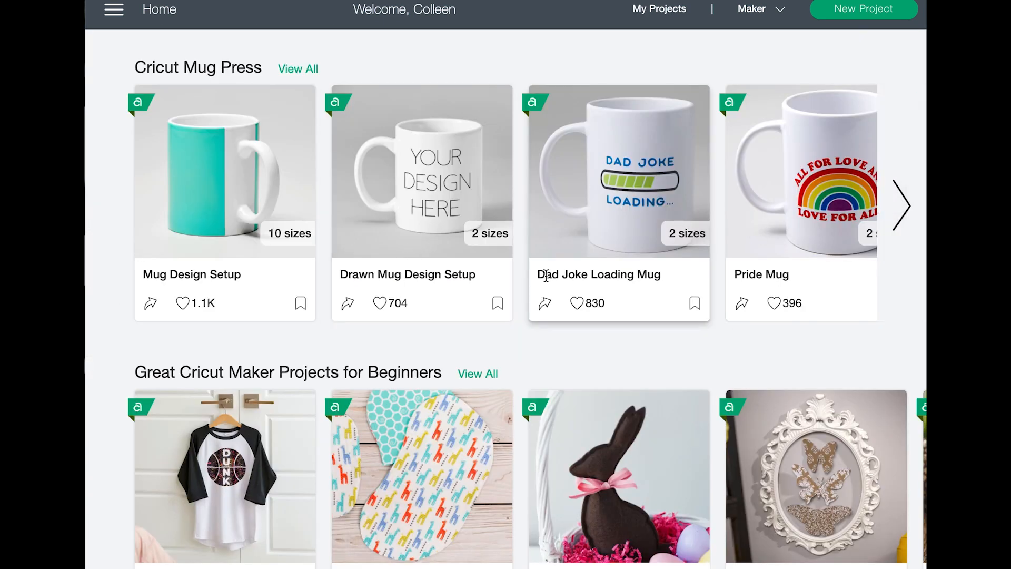
{"action": "scroll", "coordinate": [422, 275], "scroll_direction": "down", "scroll_amount": 4}
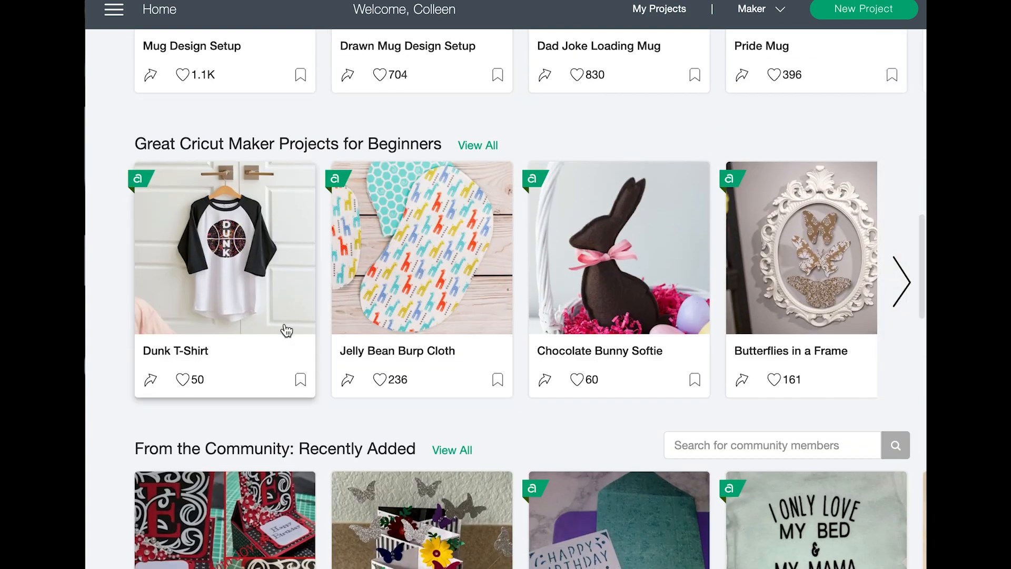
{"action": "scroll", "coordinate": [644, 335], "scroll_direction": "down", "scroll_amount": 4}
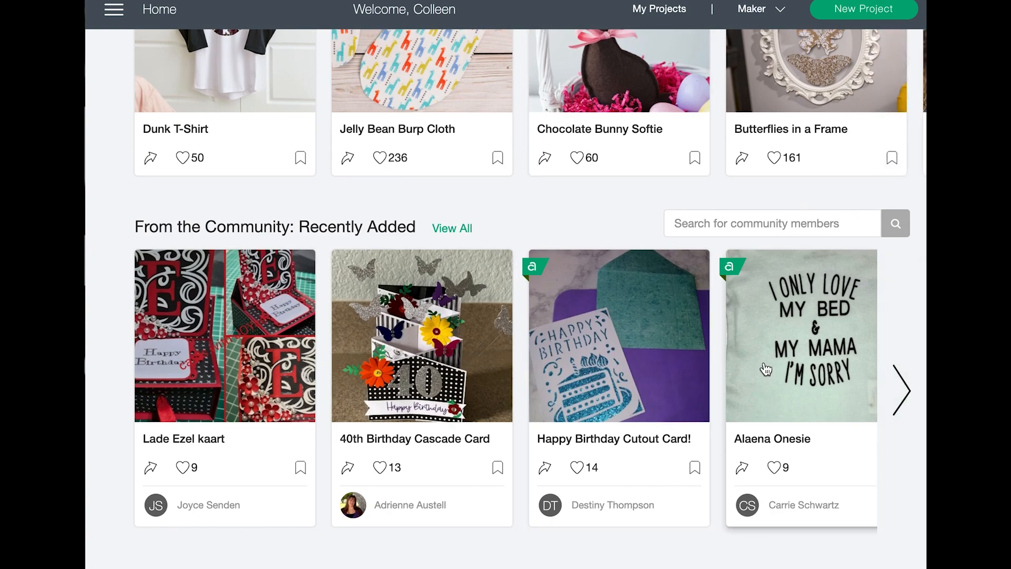
{"action": "scroll", "coordinate": [766, 369], "scroll_direction": "down", "scroll_amount": 3}
{"action": "scroll", "coordinate": [765, 369], "scroll_direction": "down", "scroll_amount": 7}
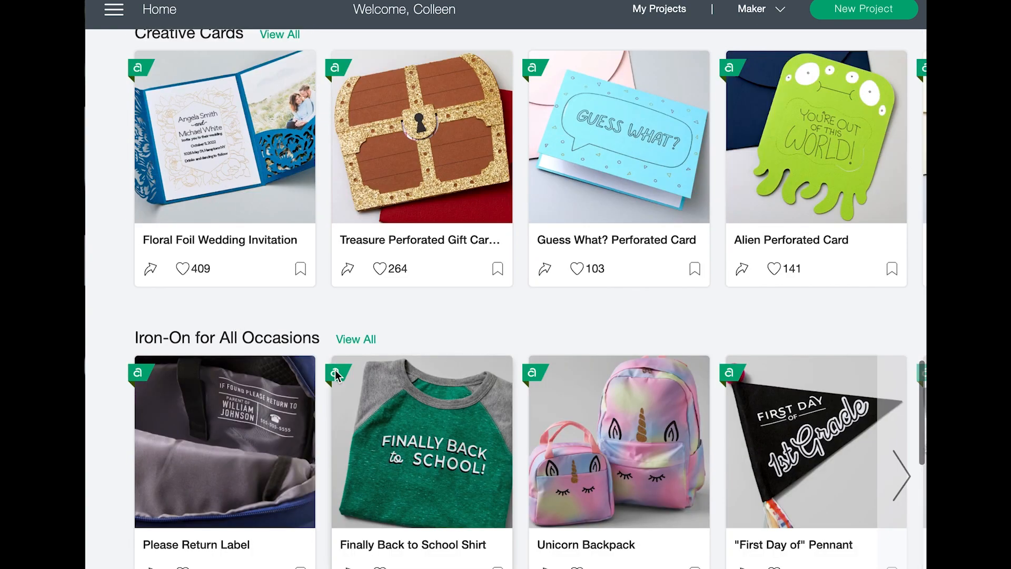
{"action": "scroll", "coordinate": [230, 333], "scroll_direction": "down", "scroll_amount": 7}
{"action": "scroll", "coordinate": [335, 370], "scroll_direction": "down", "scroll_amount": 5}
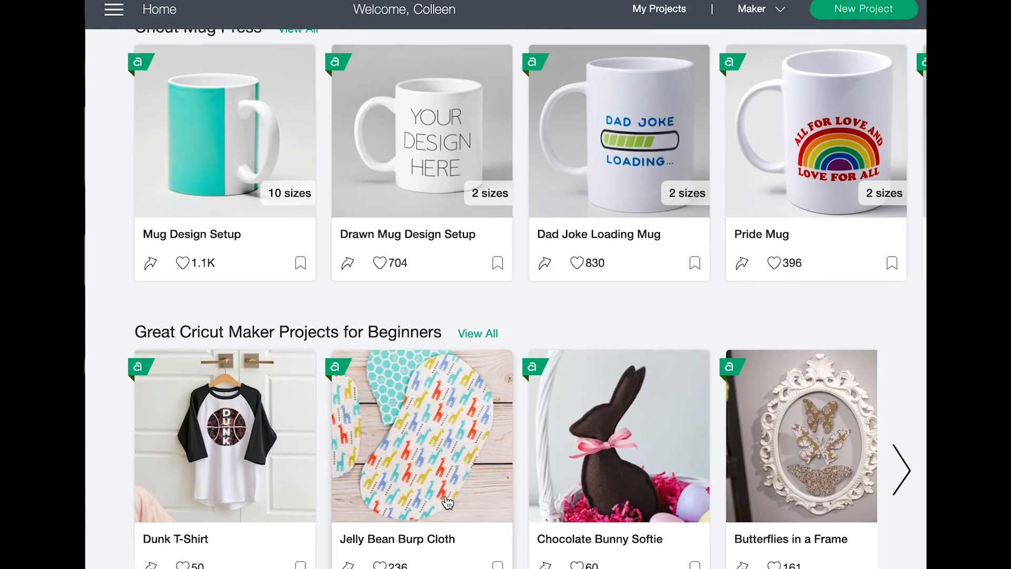
{"action": "scroll", "coordinate": [447, 503], "scroll_direction": "down", "scroll_amount": 7}
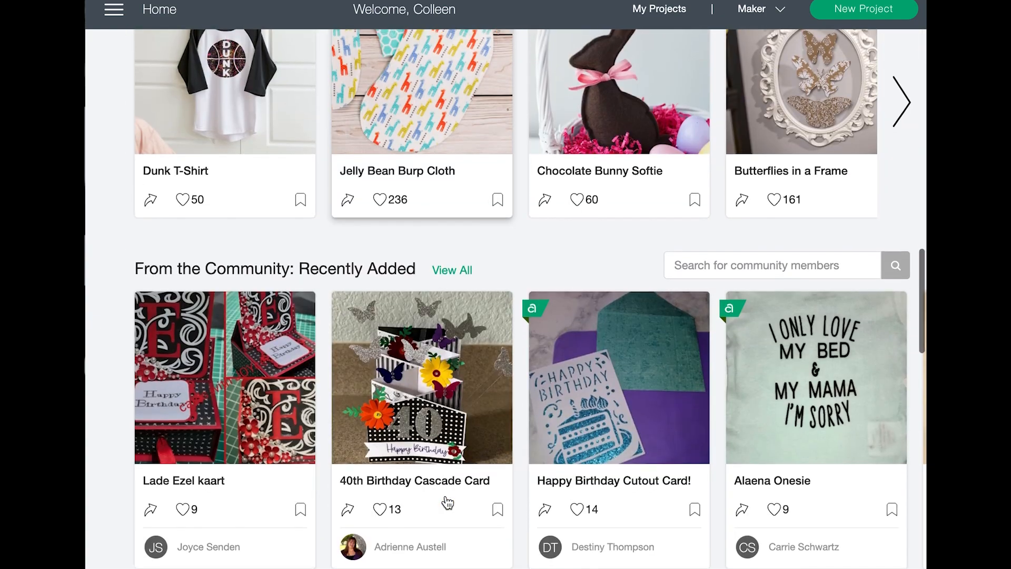
{"action": "scroll", "coordinate": [447, 503], "scroll_direction": "up", "scroll_amount": 7}
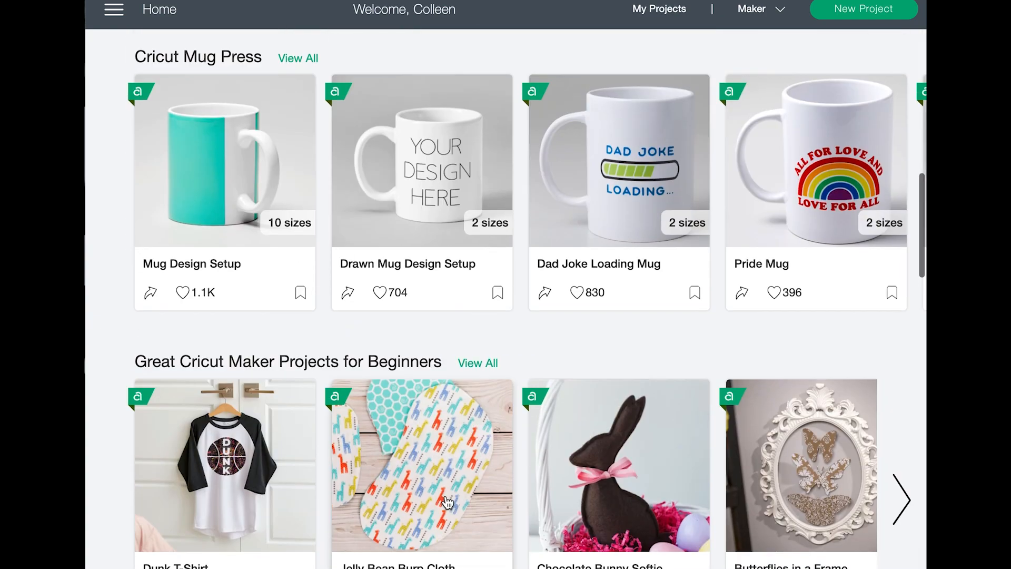
Open the full list of Great Cricut Maker Projects for Beginners and switch the project category to All Categories
{"action": "left_click", "coordinate": [477, 363]}
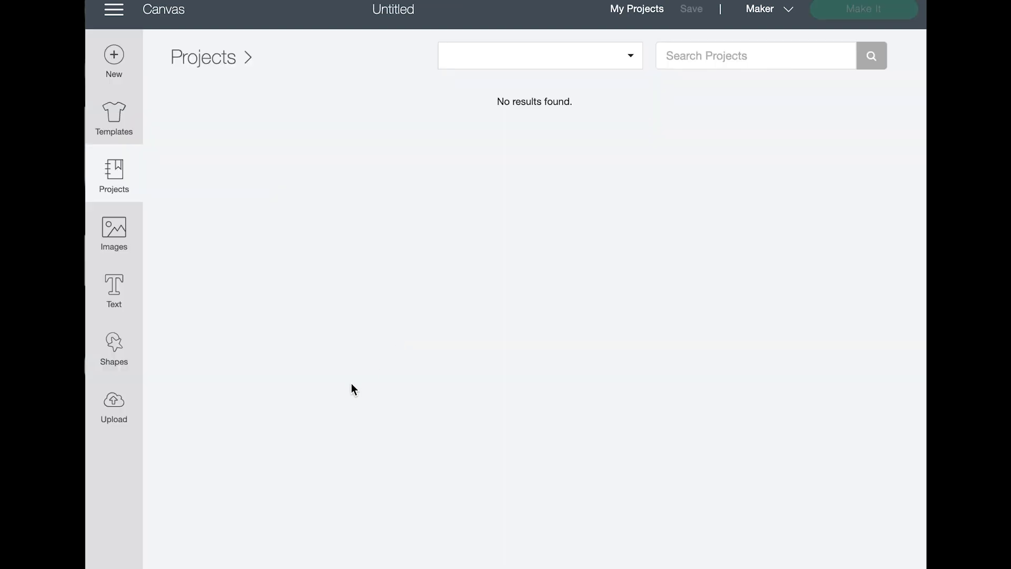
{"action": "left_click", "coordinate": [556, 64]}
{"action": "left_click", "coordinate": [384, 60]}
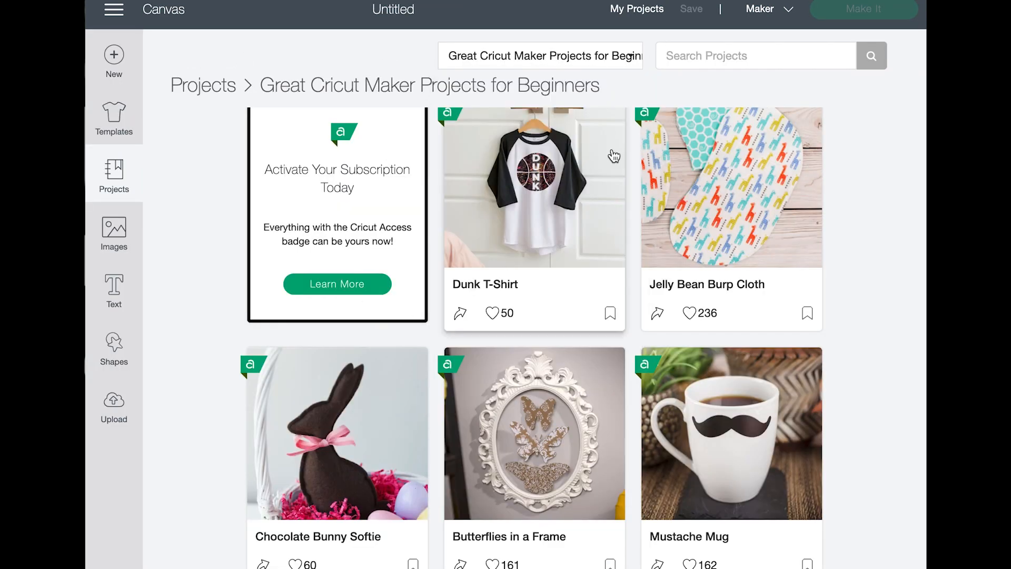
{"action": "left_click", "coordinate": [495, 56]}
{"action": "left_click", "coordinate": [500, 150]}
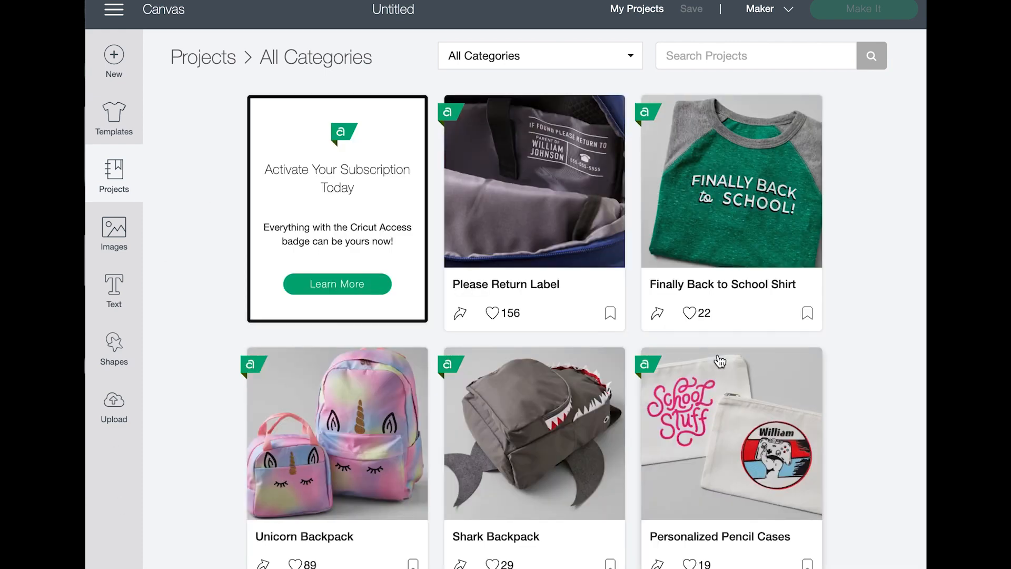
Search all project categories for "birthday card" and browse the matching projects
{"action": "left_click", "coordinate": [788, 50]}
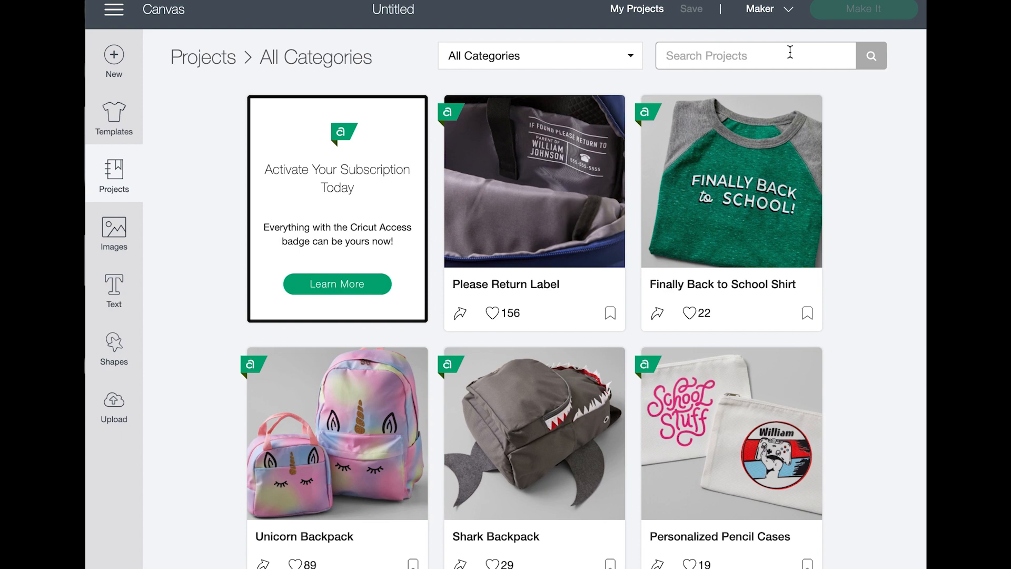
{"action": "type", "text": "birthday card"}
{"action": "key", "text": "Return"}
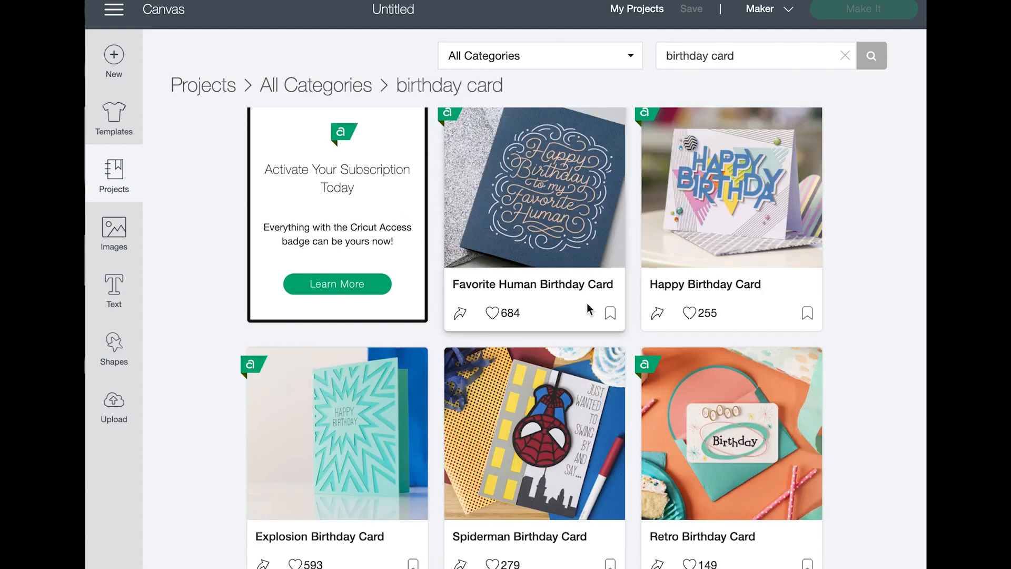
{"action": "scroll", "coordinate": [541, 271], "scroll_direction": "down", "scroll_amount": 5}
{"action": "scroll", "coordinate": [597, 468], "scroll_direction": "down", "scroll_amount": 12}
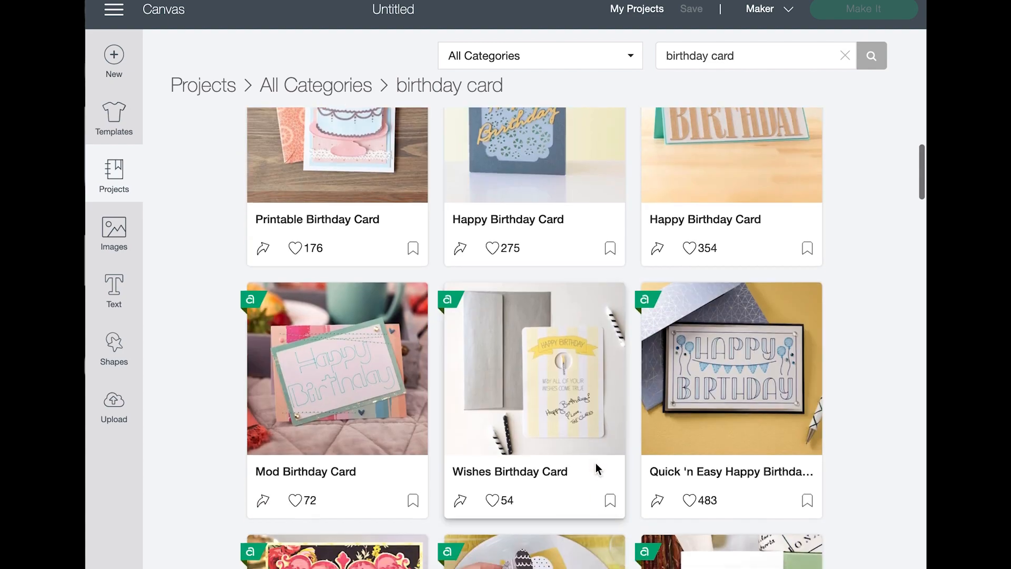
{"action": "scroll", "coordinate": [595, 464], "scroll_direction": "down", "scroll_amount": 6}
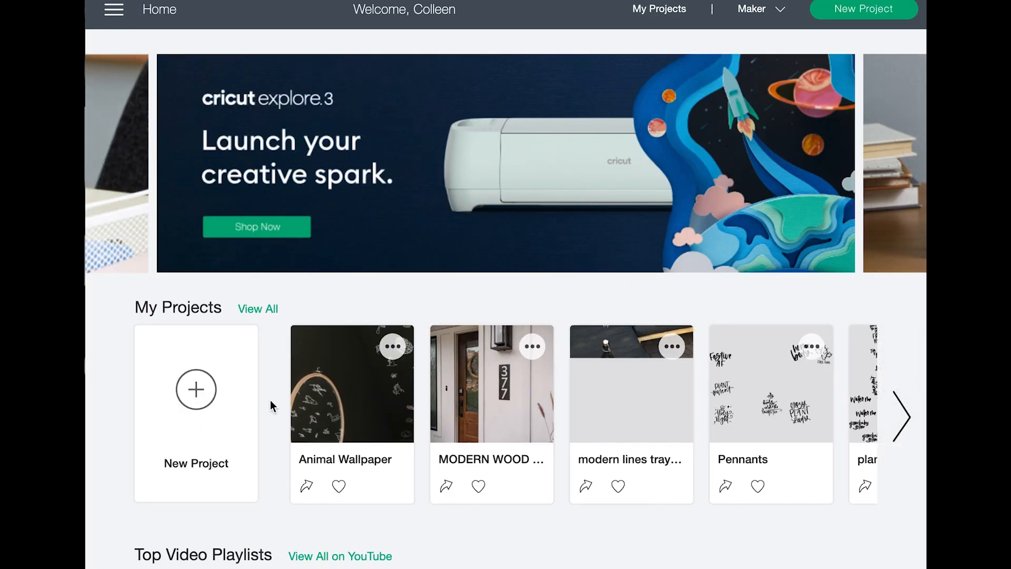
Start a new project on a blank canvas, view the product types in New Product Setup, and exit the setup
{"action": "left_click", "coordinate": [204, 393]}
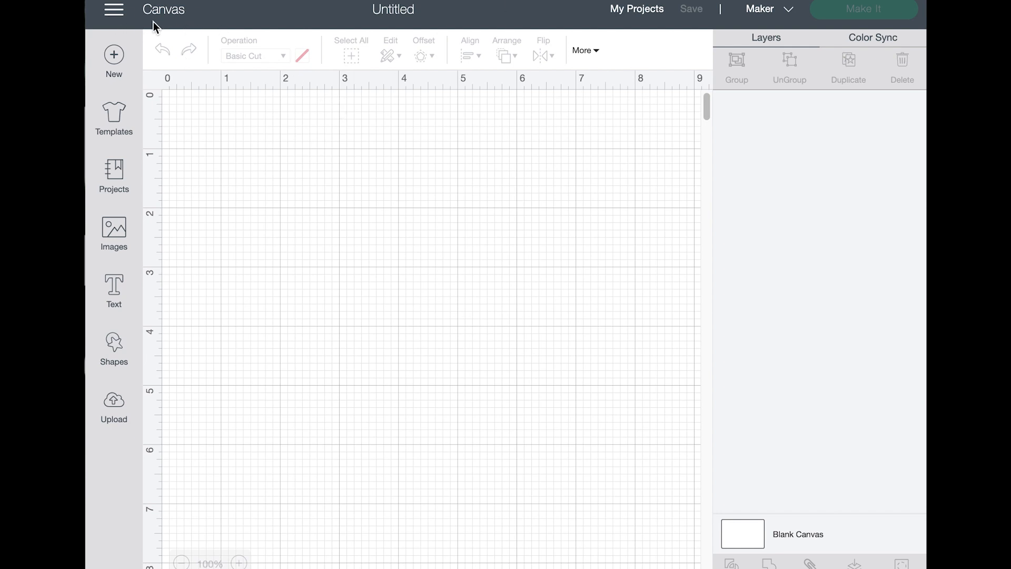
{"action": "left_click", "coordinate": [114, 9]}
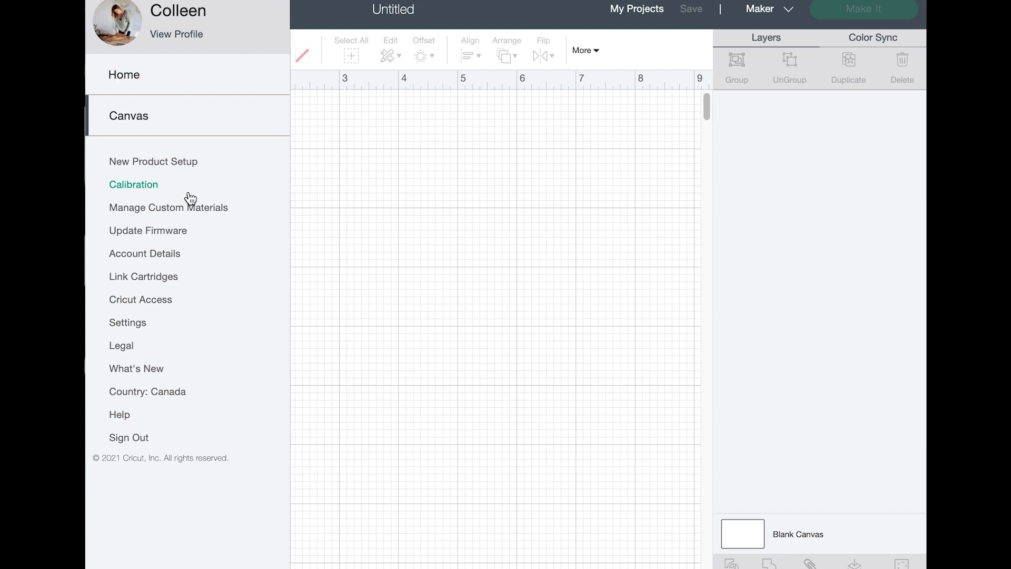
{"action": "left_click", "coordinate": [165, 167]}
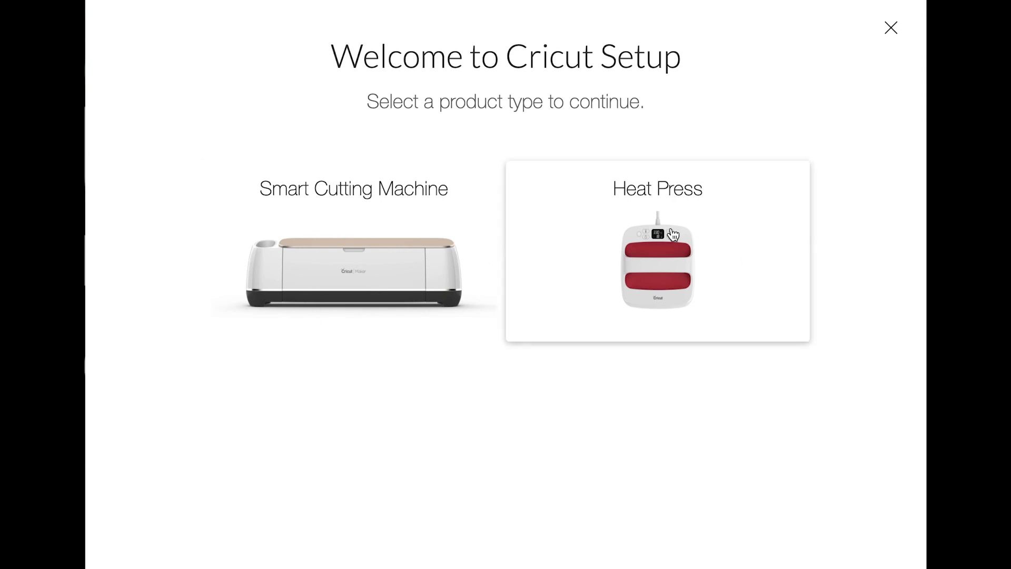
{"action": "left_click", "coordinate": [895, 32]}
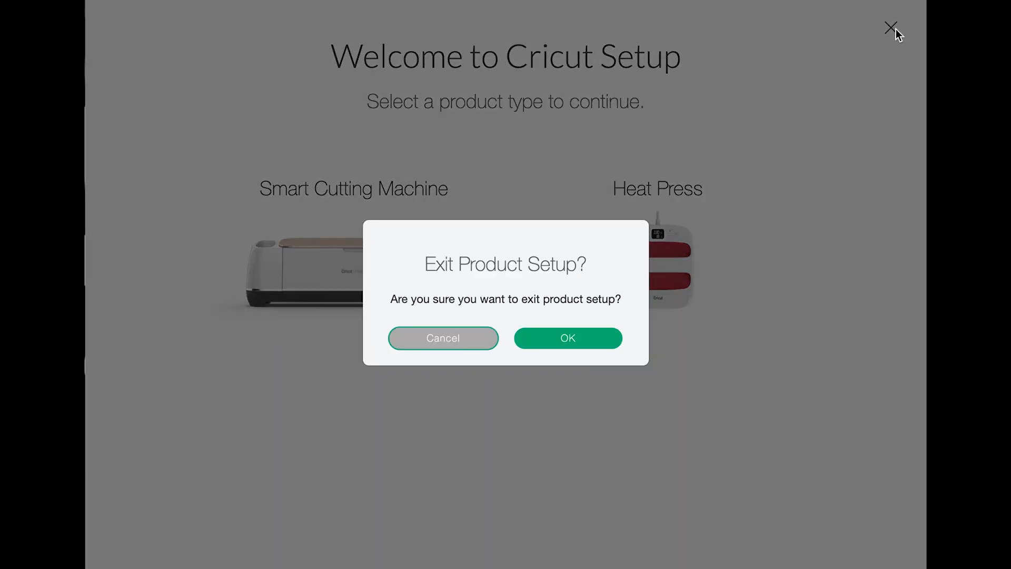
{"action": "left_click", "coordinate": [560, 340]}
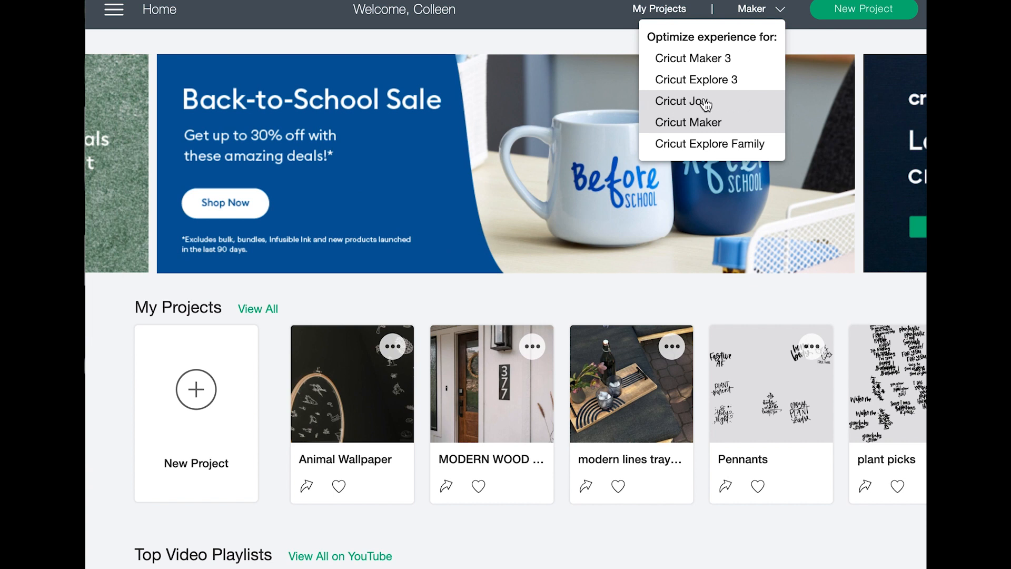
Switch the machine to Cricut Joy and view all of the account's saved projects
{"action": "left_click", "coordinate": [706, 104]}
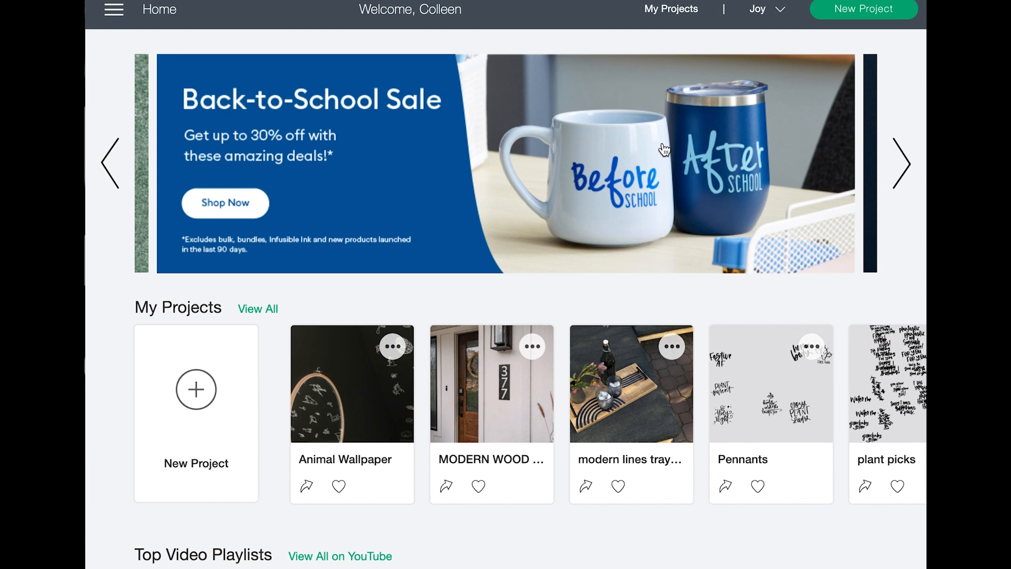
{"action": "left_click", "coordinate": [691, 11]}
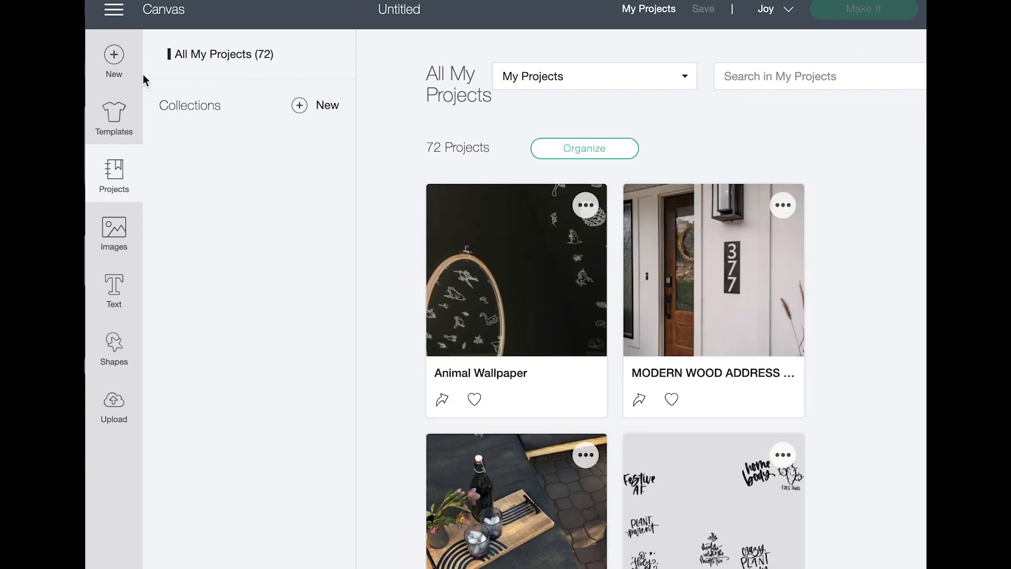
{"action": "scroll", "coordinate": [486, 384], "scroll_direction": "down", "scroll_amount": 10}
{"action": "scroll", "coordinate": [486, 387], "scroll_direction": "down", "scroll_amount": 10}
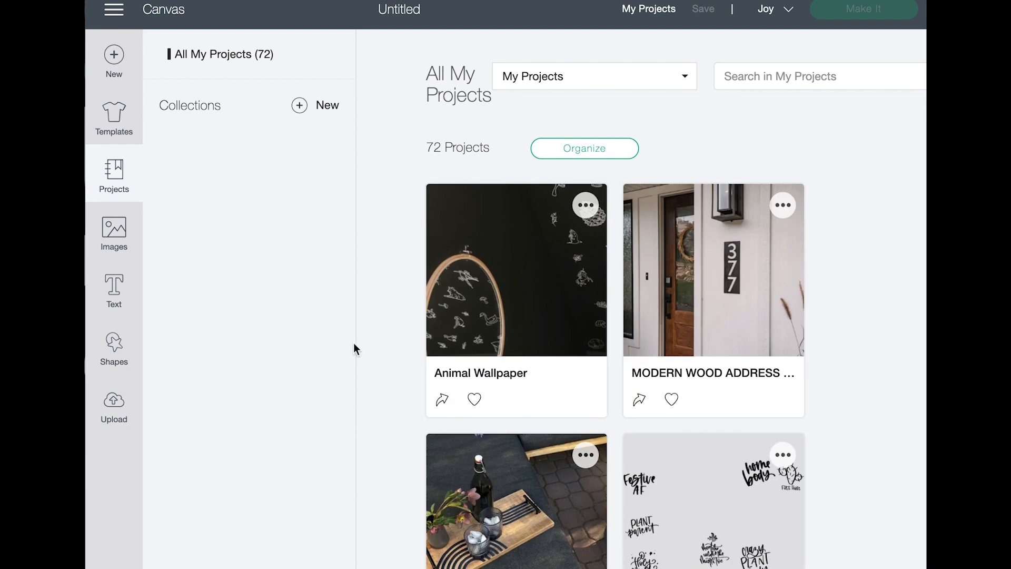
Start a new blank canvas and set the machine to Cricut Maker
{"action": "left_click", "coordinate": [113, 55]}
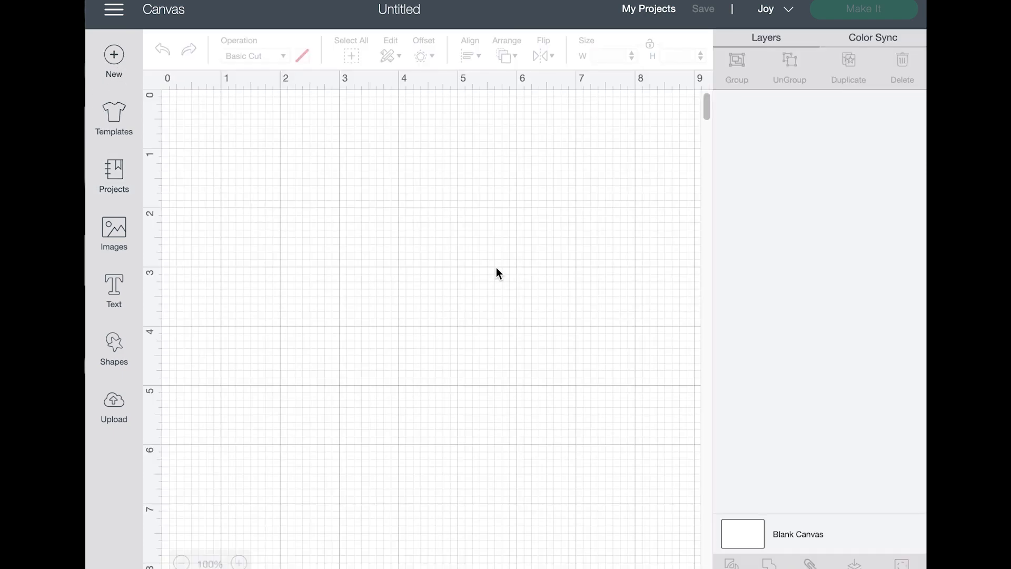
{"action": "left_click", "coordinate": [785, 15]}
{"action": "left_click", "coordinate": [719, 123]}
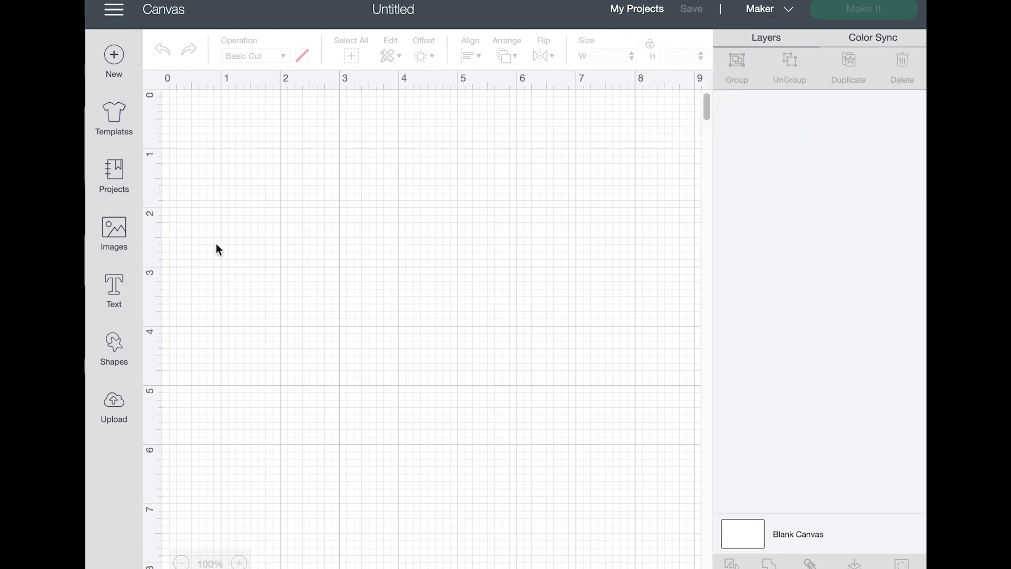
Place the Classic t-shirts template on the canvas and deselect it
{"action": "left_click", "coordinate": [117, 135]}
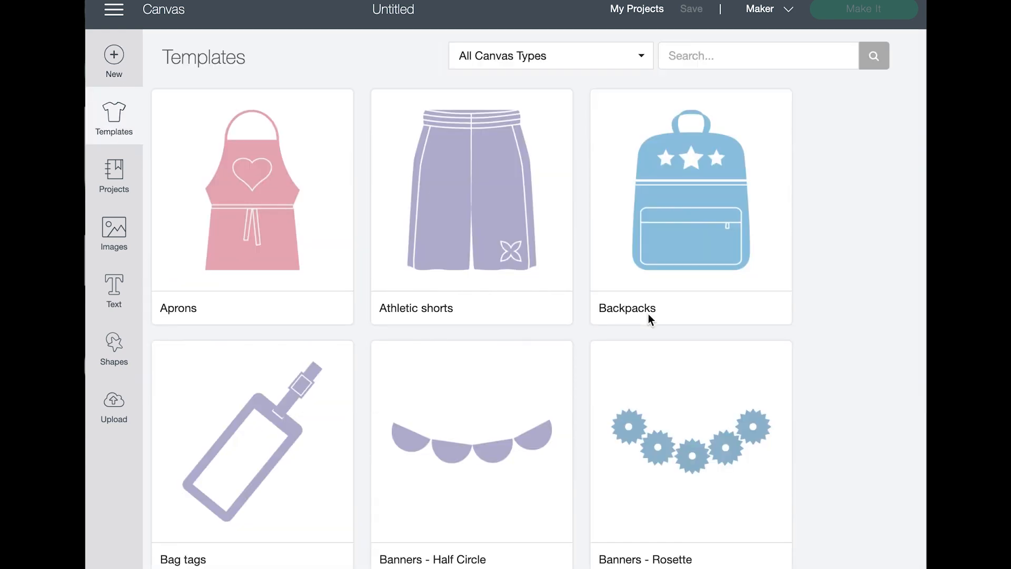
{"action": "scroll", "coordinate": [647, 313], "scroll_direction": "down", "scroll_amount": 20}
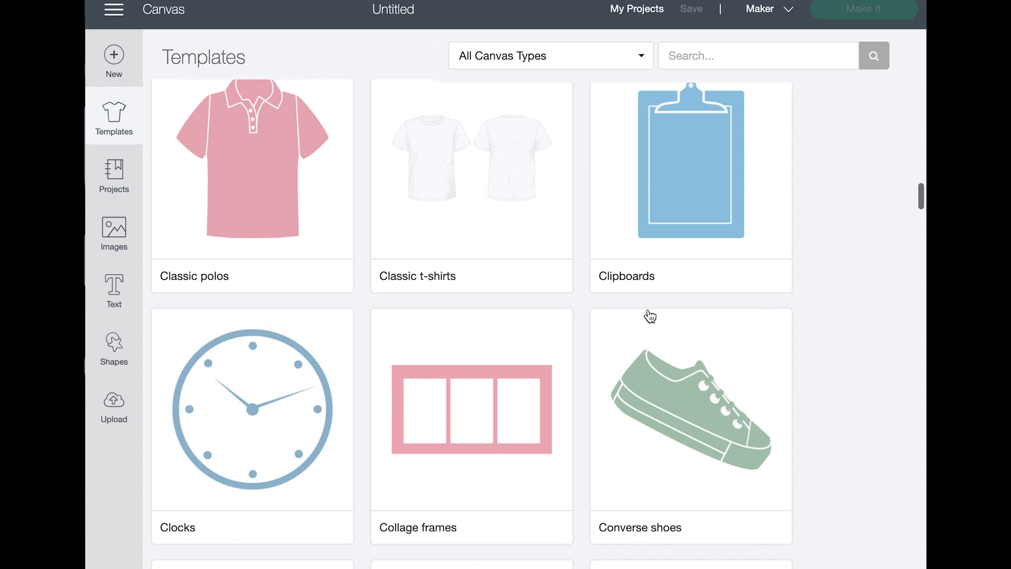
{"action": "left_click", "coordinate": [540, 181]}
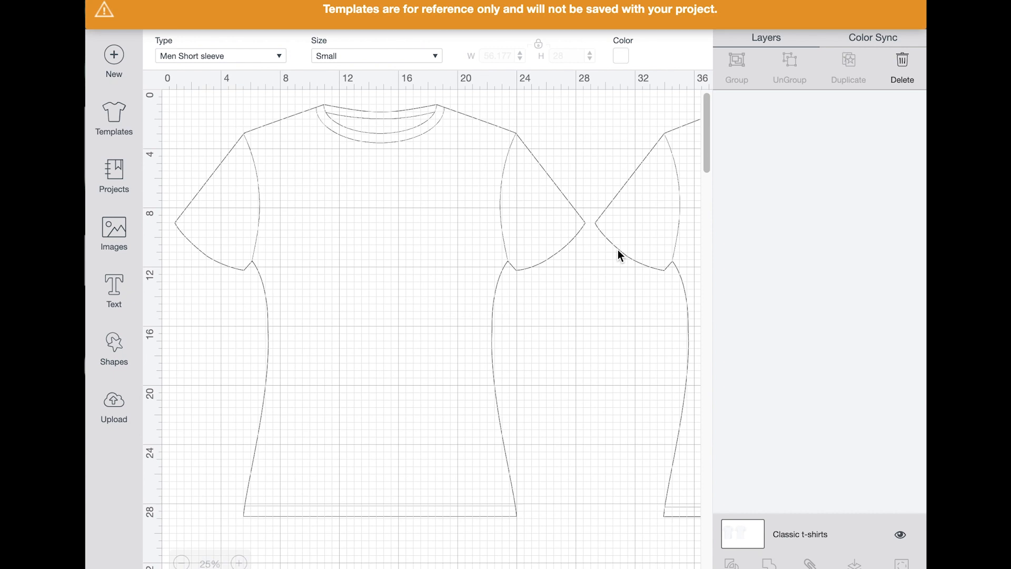
{"action": "left_click", "coordinate": [545, 259]}
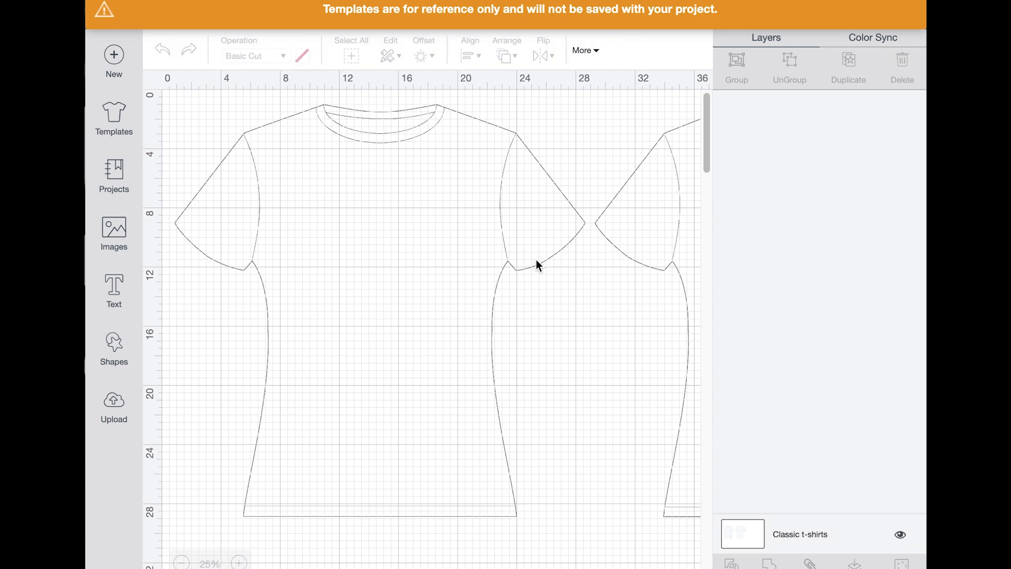
{"action": "left_click_drag", "start_coordinate": [508, 267], "coordinate": [485, 274]}
{"action": "left_click_drag", "start_coordinate": [443, 123], "coordinate": [422, 131]}
{"action": "left_click", "coordinate": [420, 143]}
{"action": "left_click", "coordinate": [413, 131]}
{"action": "left_click", "coordinate": [415, 149]}
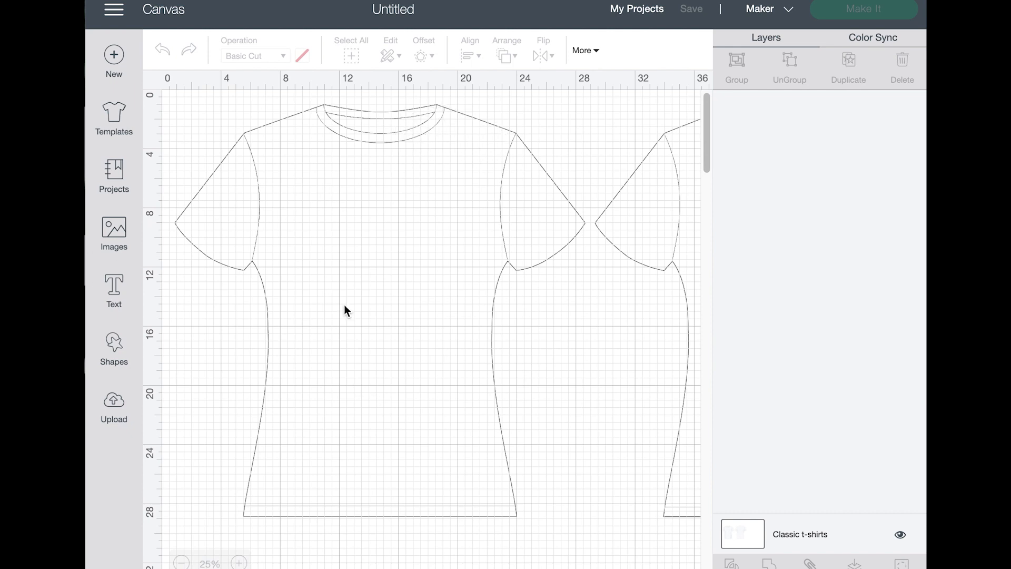
Toggle the visibility of the Classic t-shirts template off and back on
{"action": "left_click", "coordinate": [900, 534]}
{"action": "left_click", "coordinate": [900, 535]}
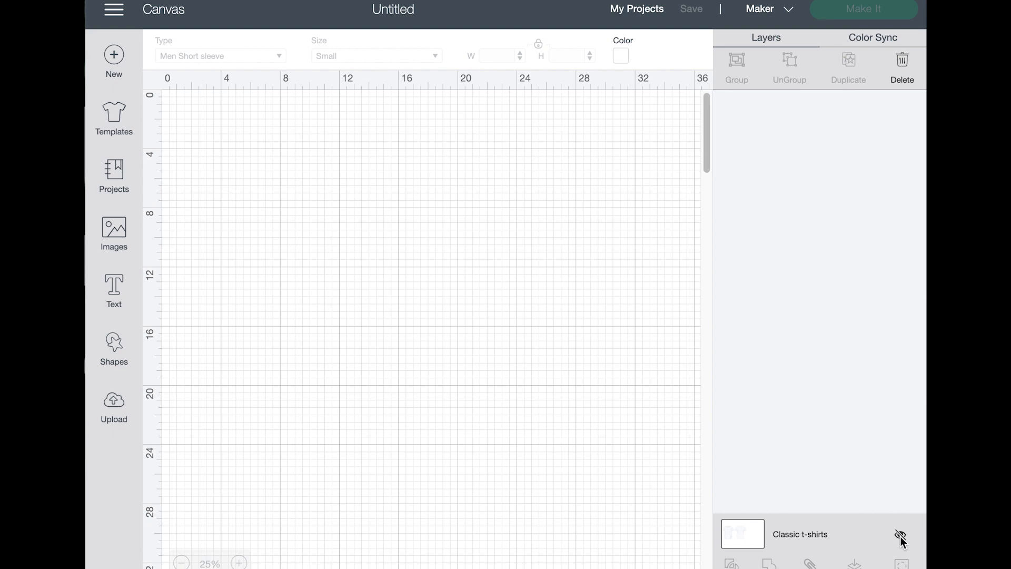
{"action": "left_click", "coordinate": [901, 534]}
{"action": "left_click", "coordinate": [901, 535]}
Open the Unicorn Backpack project from the ready-made projects and look over its details
{"action": "left_click", "coordinate": [140, 187]}
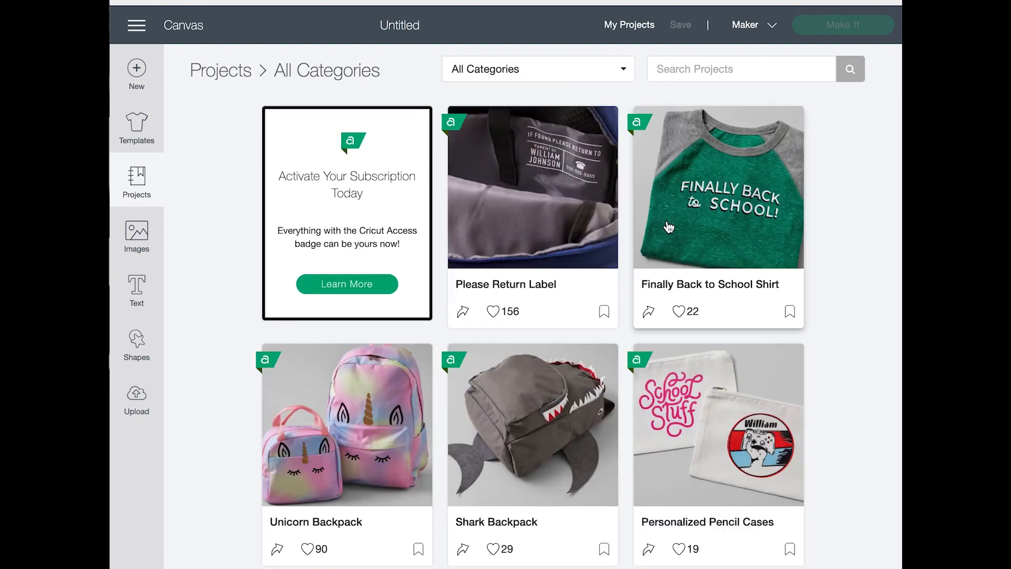
{"action": "left_click", "coordinate": [378, 429]}
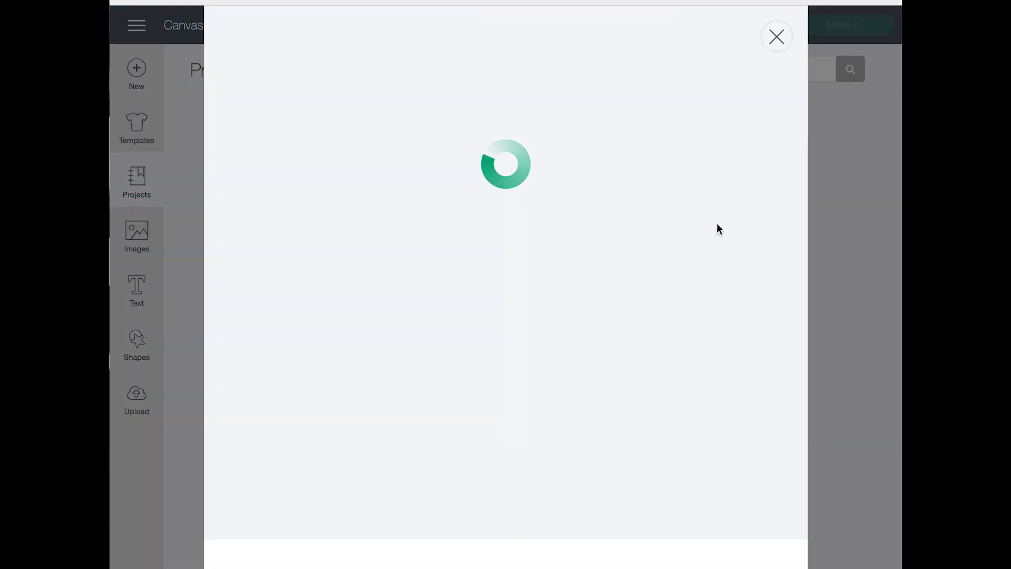
{"action": "scroll", "coordinate": [600, 403], "scroll_direction": "down", "scroll_amount": 3}
{"action": "scroll", "coordinate": [600, 402], "scroll_direction": "up", "scroll_amount": 3}
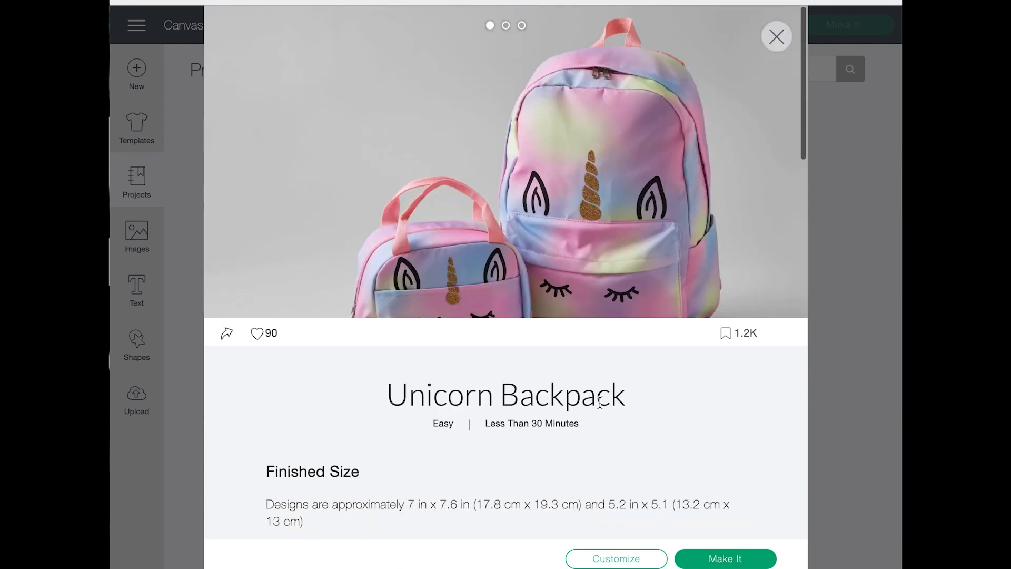
Look through the Unicorn Backpack project's preview pictures, finished size and description
{"action": "left_click", "coordinate": [764, 190]}
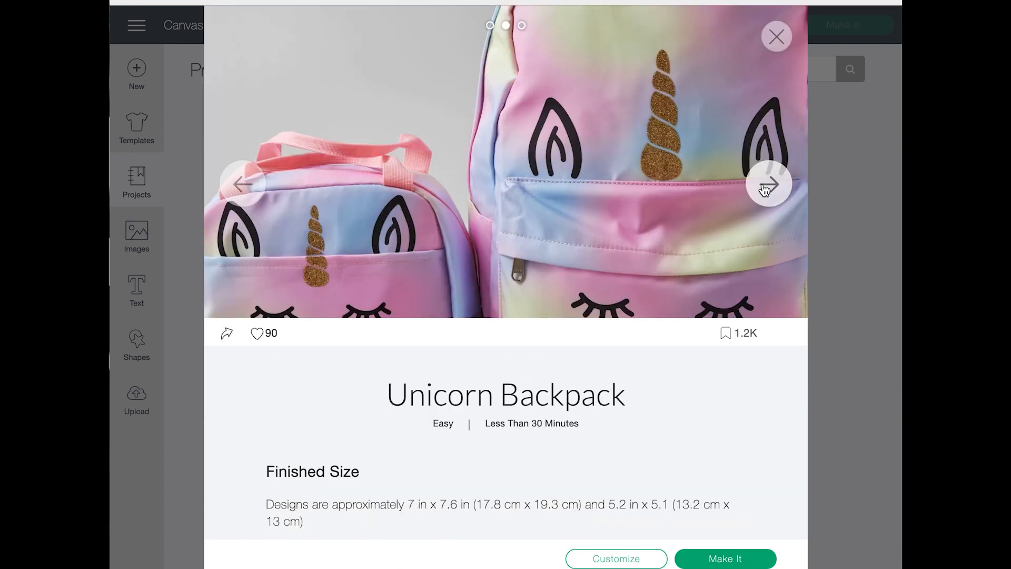
{"action": "left_click", "coordinate": [764, 189]}
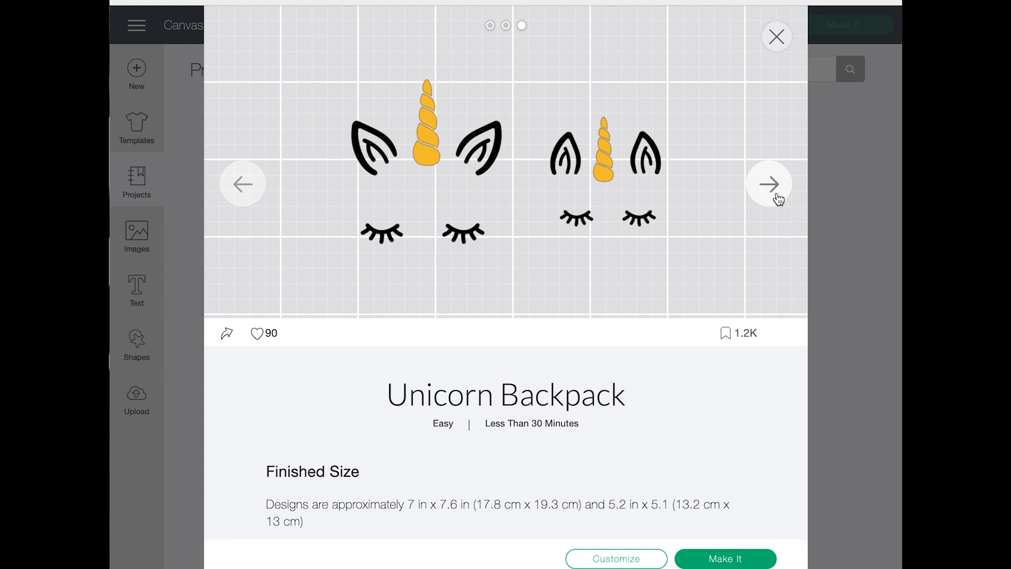
{"action": "left_click", "coordinate": [779, 198]}
{"action": "scroll", "coordinate": [690, 390], "scroll_direction": "down", "scroll_amount": 3}
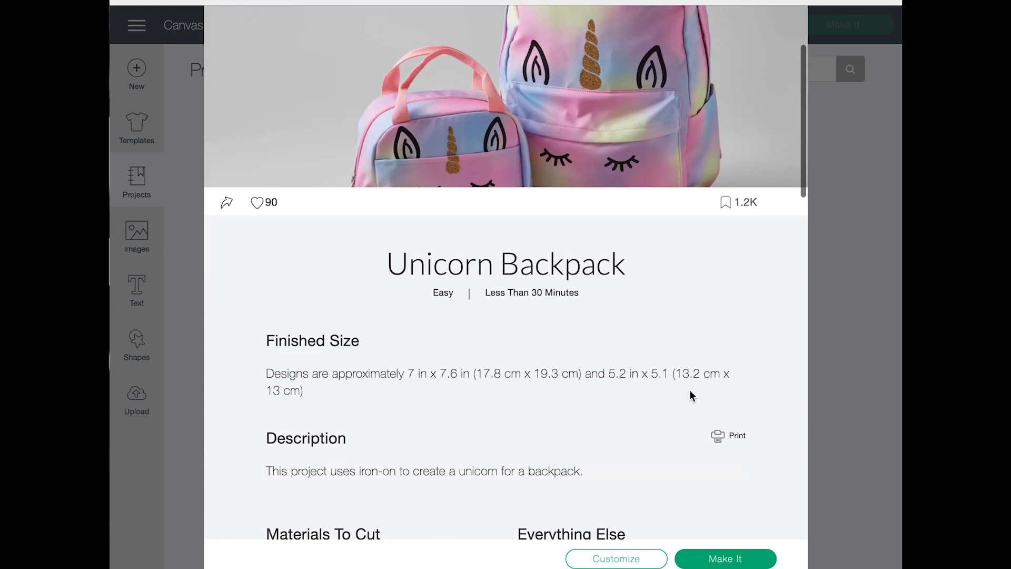
{"action": "left_click", "coordinate": [717, 552]}
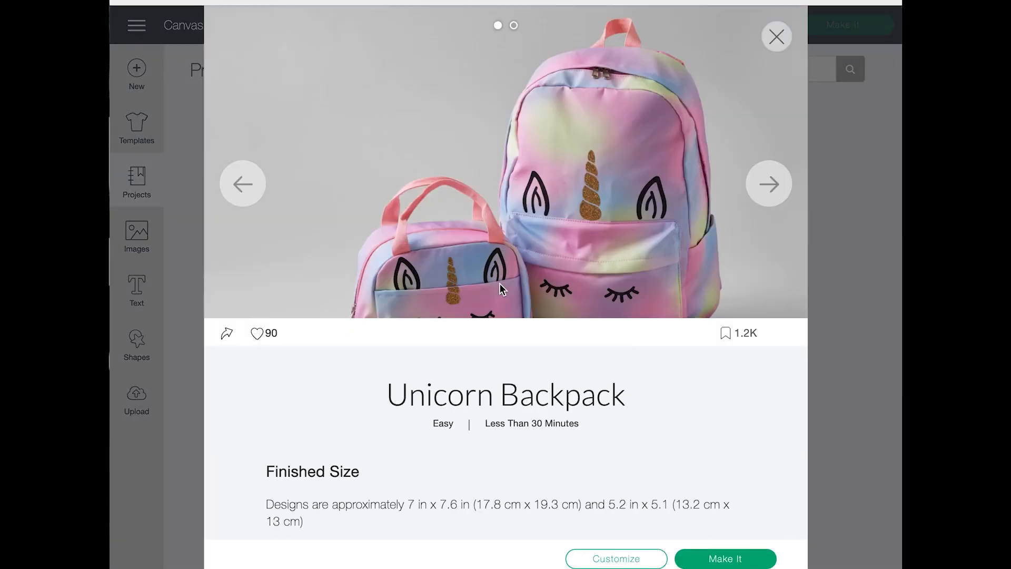
{"action": "scroll", "coordinate": [514, 405], "scroll_direction": "down", "scroll_amount": 5}
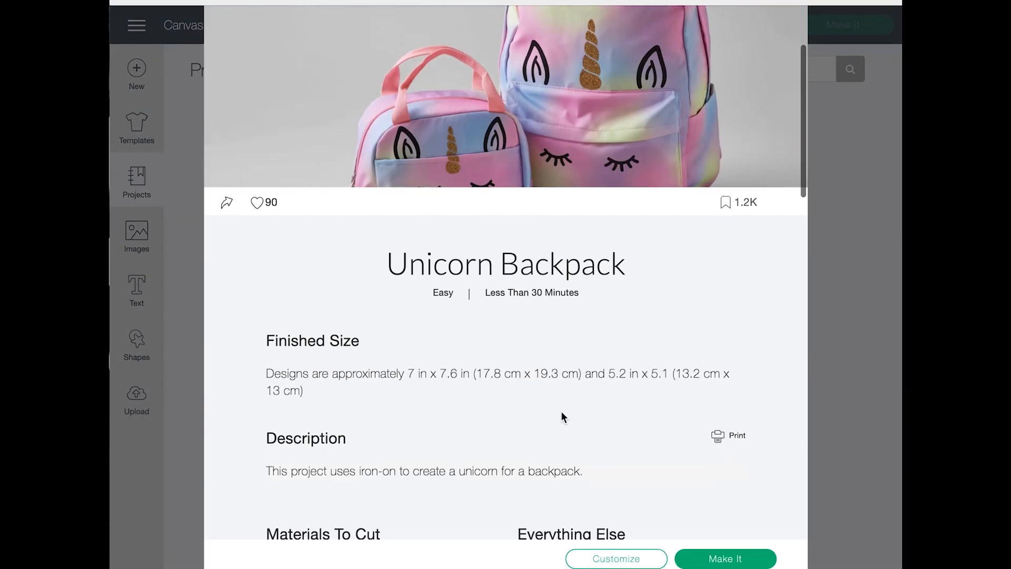
Open the Unicorn Backpack project for customizing, recolor the smaller unicorn's yellow horn black, and deselect it
{"action": "left_click", "coordinate": [607, 558]}
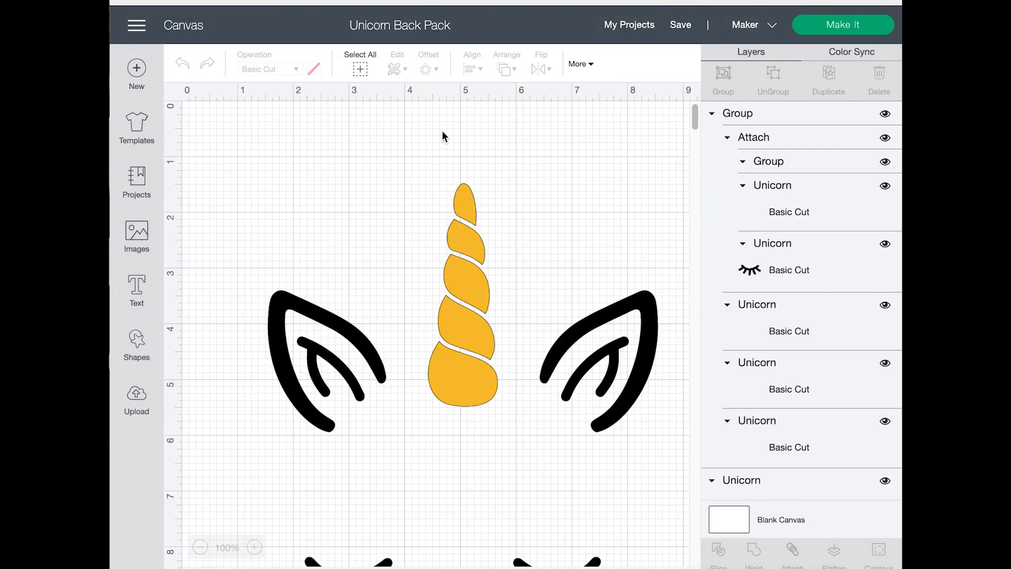
{"action": "scroll", "coordinate": [501, 354], "scroll_direction": "down", "scroll_amount": 3}
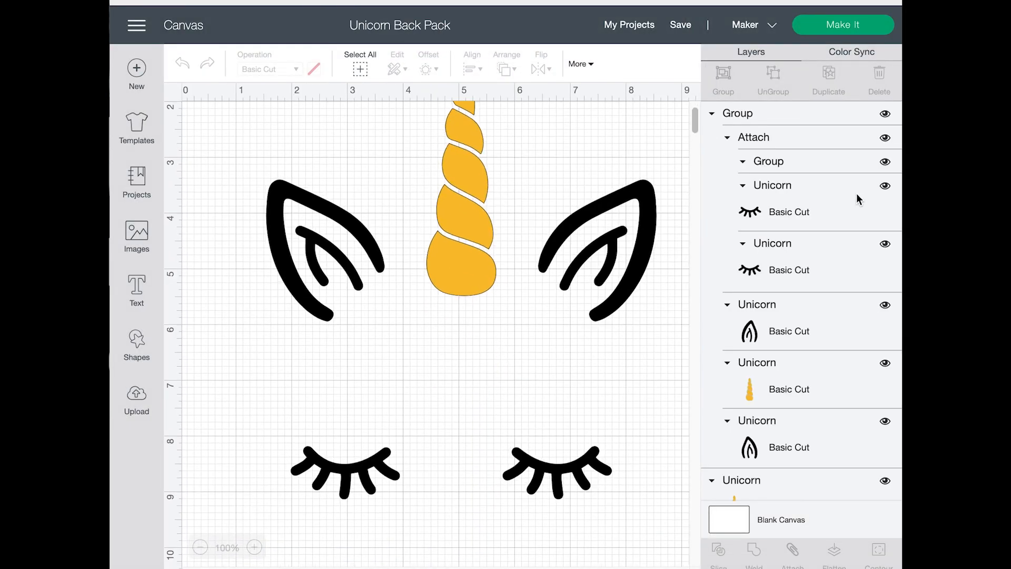
{"action": "left_click", "coordinate": [770, 391]}
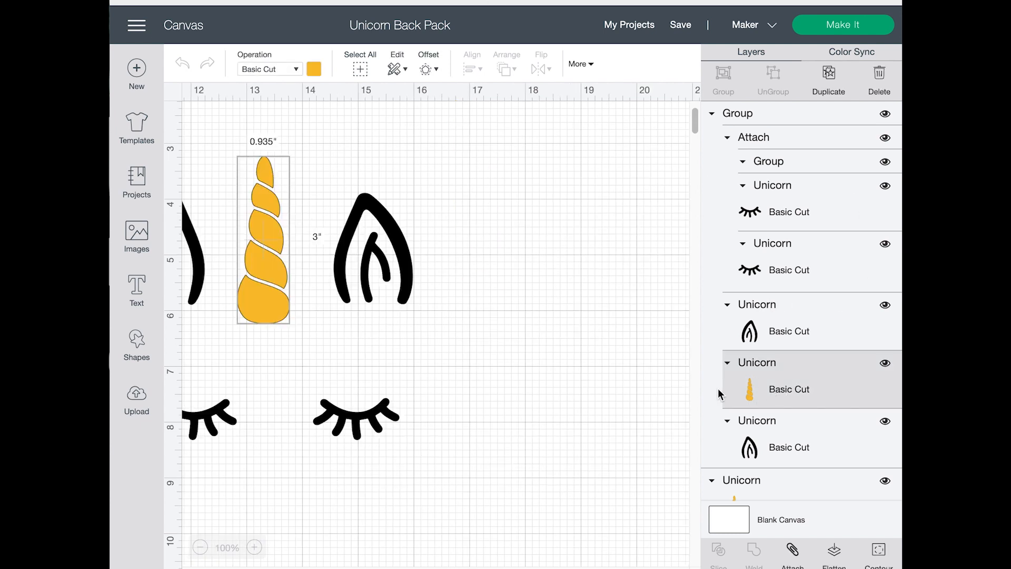
{"action": "left_click", "coordinate": [314, 69]}
{"action": "left_click", "coordinate": [347, 139]}
{"action": "left_click", "coordinate": [591, 174]}
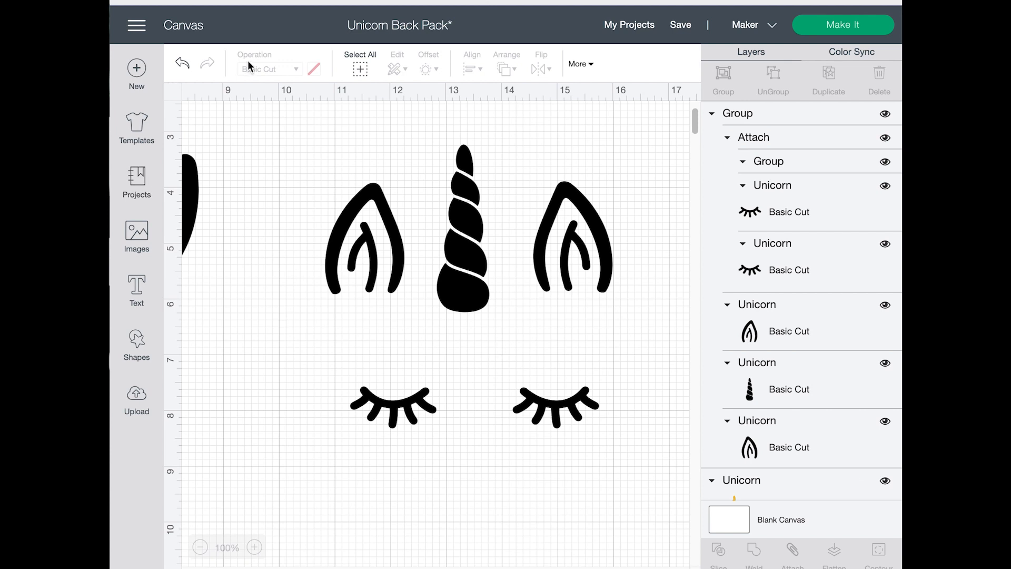
Start over with a blank canvas and search the image library for "unicorn"
{"action": "left_click", "coordinate": [516, 48]}
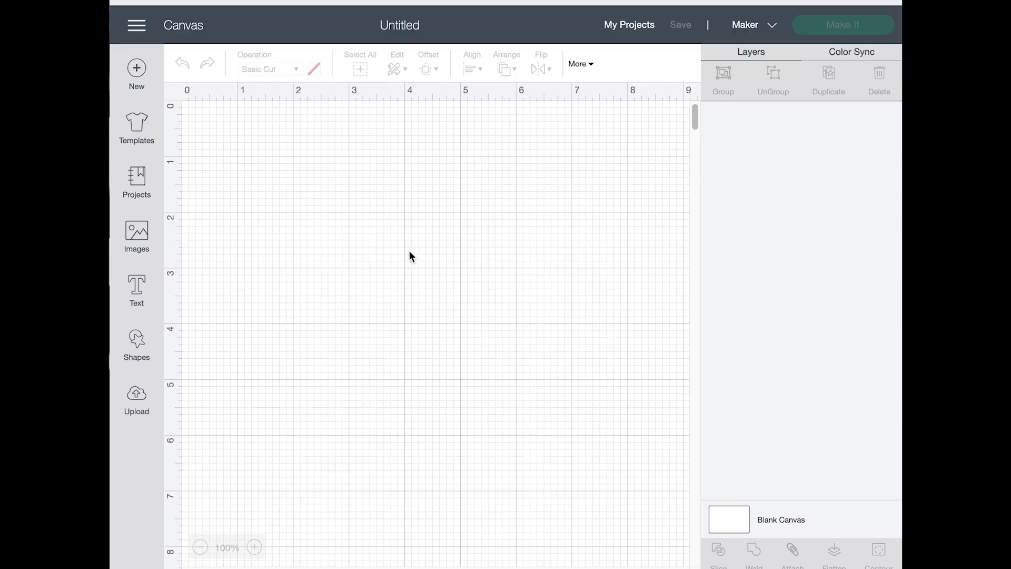
{"action": "left_click", "coordinate": [141, 234]}
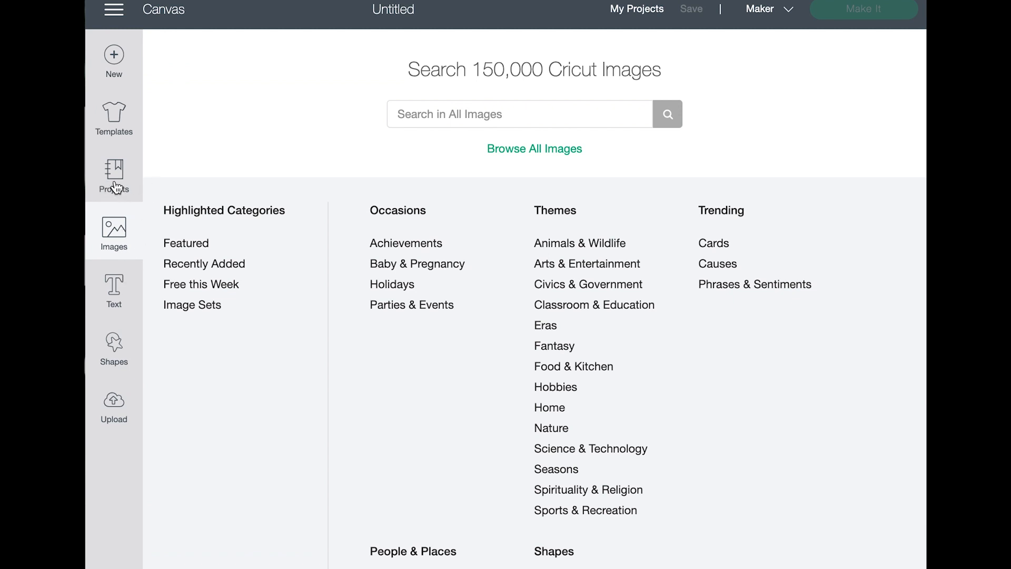
{"action": "scroll", "coordinate": [495, 323], "scroll_direction": "down", "scroll_amount": 4}
{"action": "scroll", "coordinate": [495, 324], "scroll_direction": "up", "scroll_amount": 4}
{"action": "left_click", "coordinate": [482, 117]}
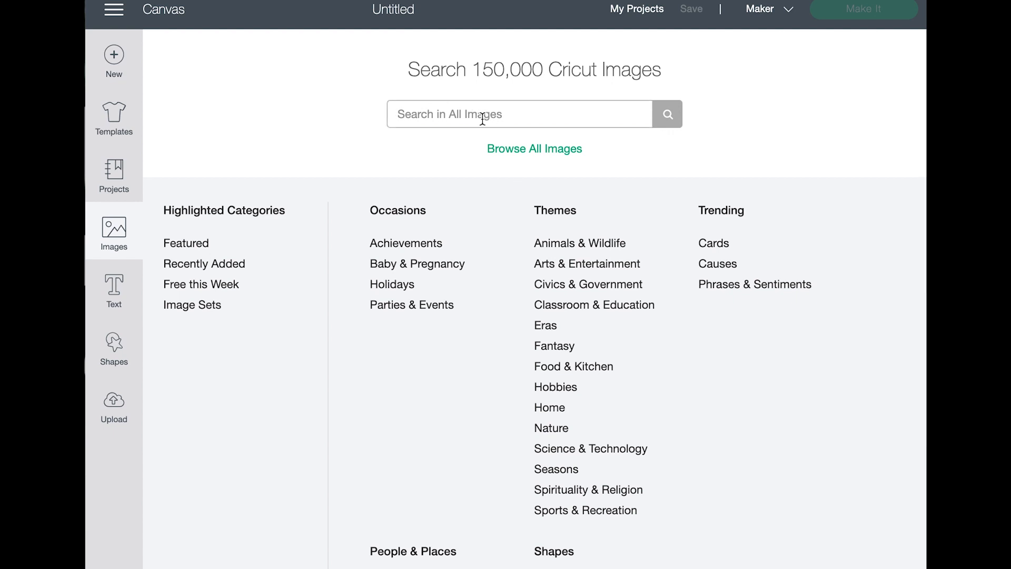
{"action": "type", "text": "unicorn"}
{"action": "key", "text": "Return"}
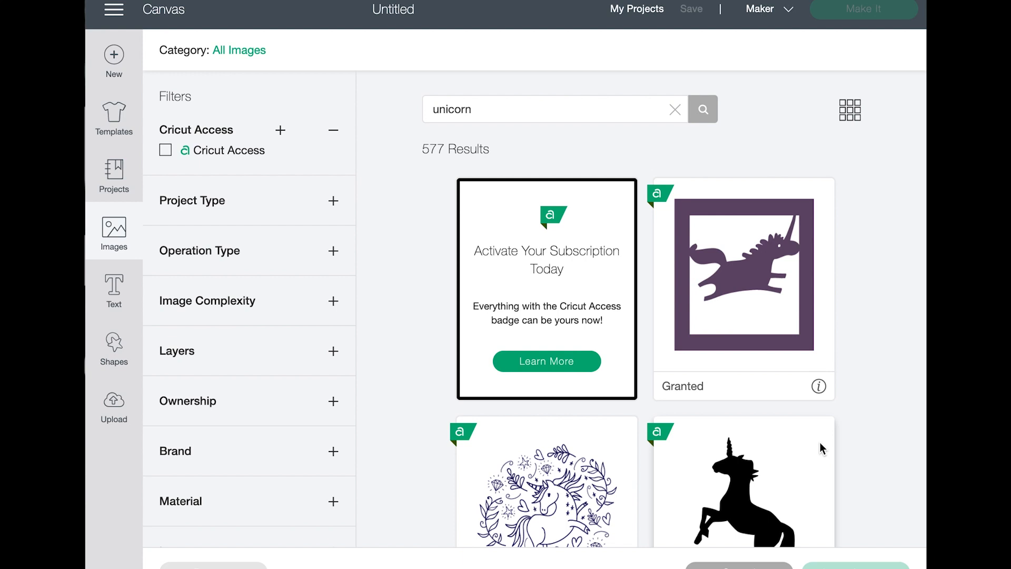
Browse the unicorn images and select the round Floral Unicorn design for insertion
{"action": "scroll", "coordinate": [836, 437], "scroll_direction": "down", "scroll_amount": 5}
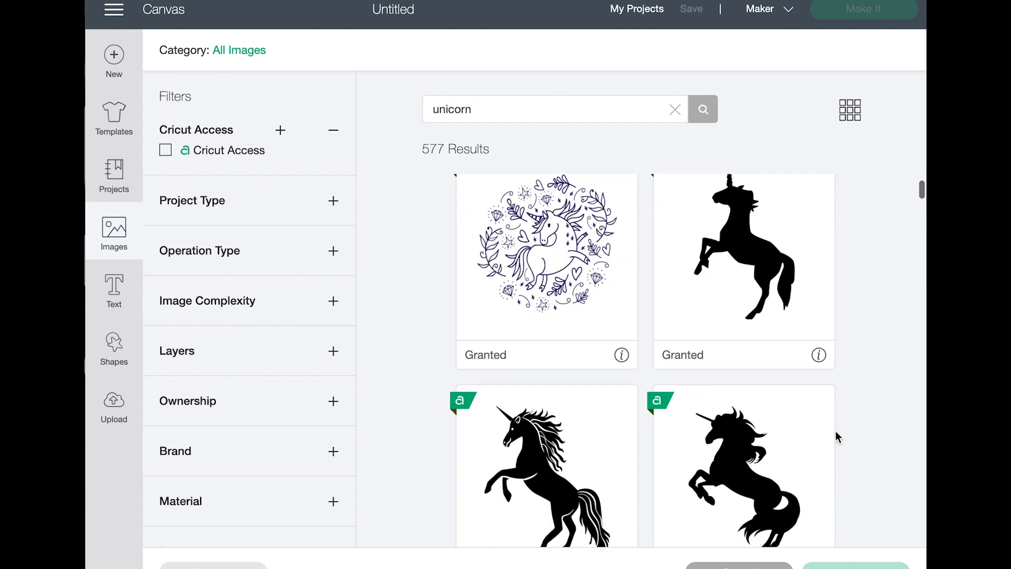
{"action": "scroll", "coordinate": [500, 409], "scroll_direction": "up", "scroll_amount": 2}
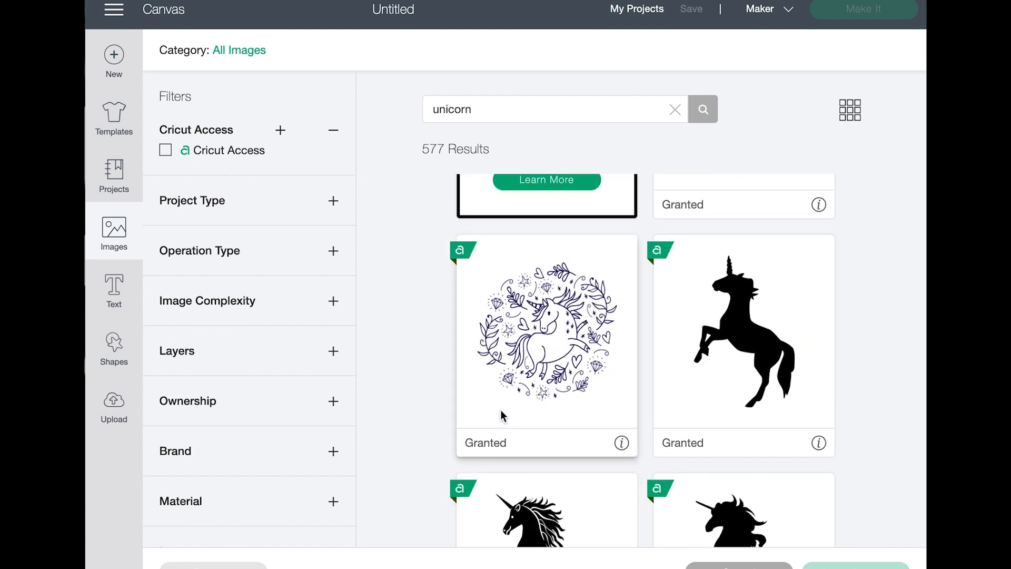
{"action": "scroll", "coordinate": [519, 363], "scroll_direction": "down", "scroll_amount": 15}
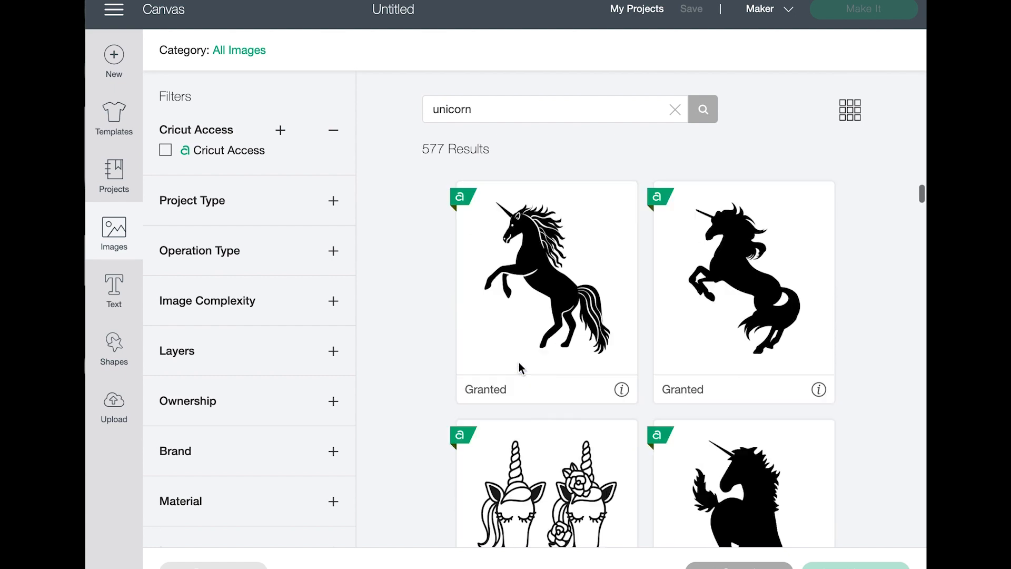
{"action": "scroll", "coordinate": [519, 363], "scroll_direction": "up", "scroll_amount": 2}
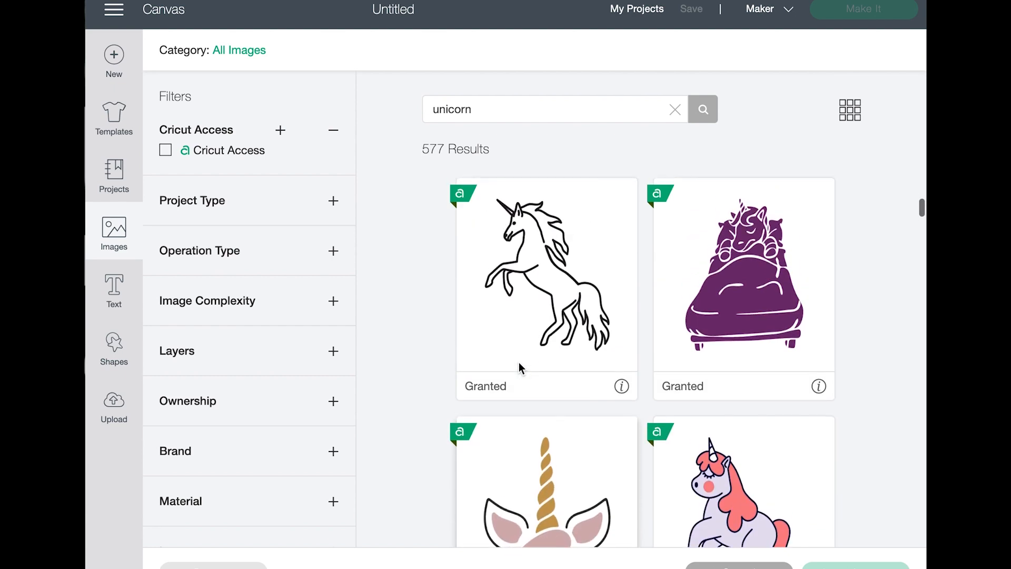
{"action": "scroll", "coordinate": [617, 459], "scroll_direction": "down", "scroll_amount": 10}
{"action": "scroll", "coordinate": [619, 463], "scroll_direction": "down", "scroll_amount": 15}
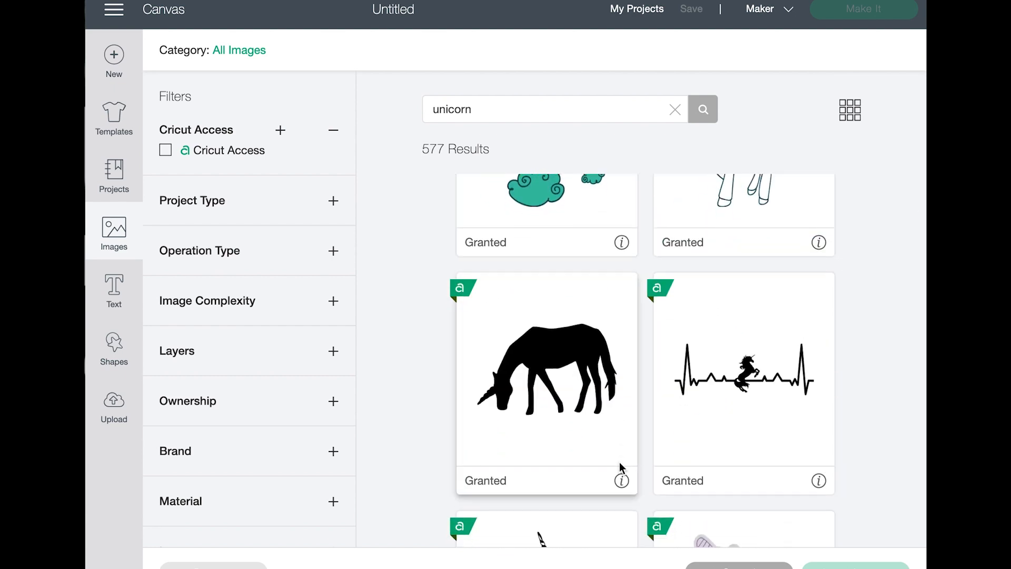
{"action": "scroll", "coordinate": [619, 462], "scroll_direction": "up", "scroll_amount": 20}
{"action": "scroll", "coordinate": [619, 462], "scroll_direction": "down", "scroll_amount": 5}
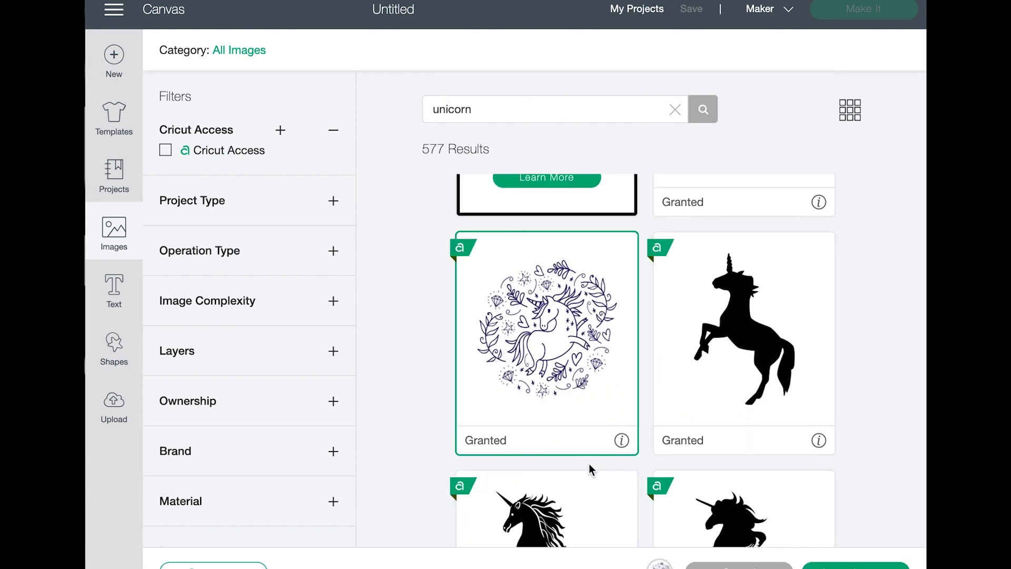
Open the Floral Unicorn's image set, Unicorn Magic, and look through its related designs
{"action": "left_click", "coordinate": [621, 441]}
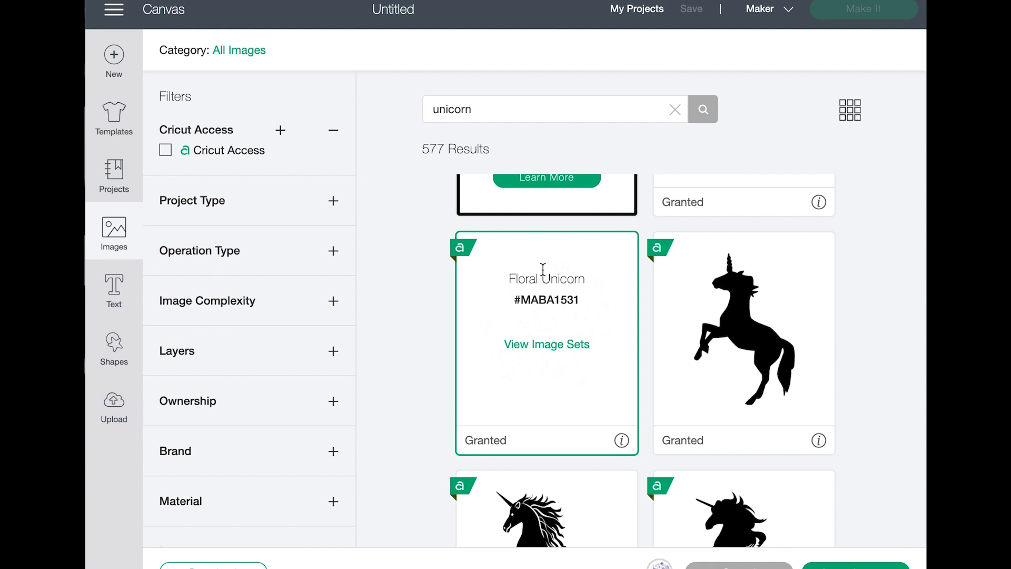
{"action": "left_click", "coordinate": [547, 344]}
{"action": "scroll", "coordinate": [830, 397], "scroll_direction": "down", "scroll_amount": 5}
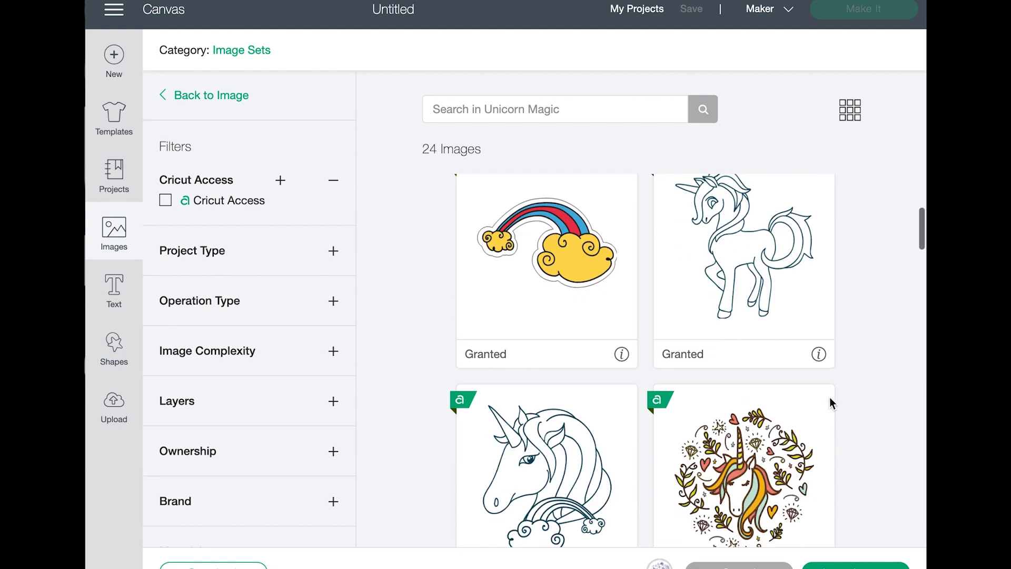
{"action": "scroll", "coordinate": [829, 397], "scroll_direction": "down", "scroll_amount": 4}
{"action": "scroll", "coordinate": [830, 397], "scroll_direction": "up", "scroll_amount": 3}
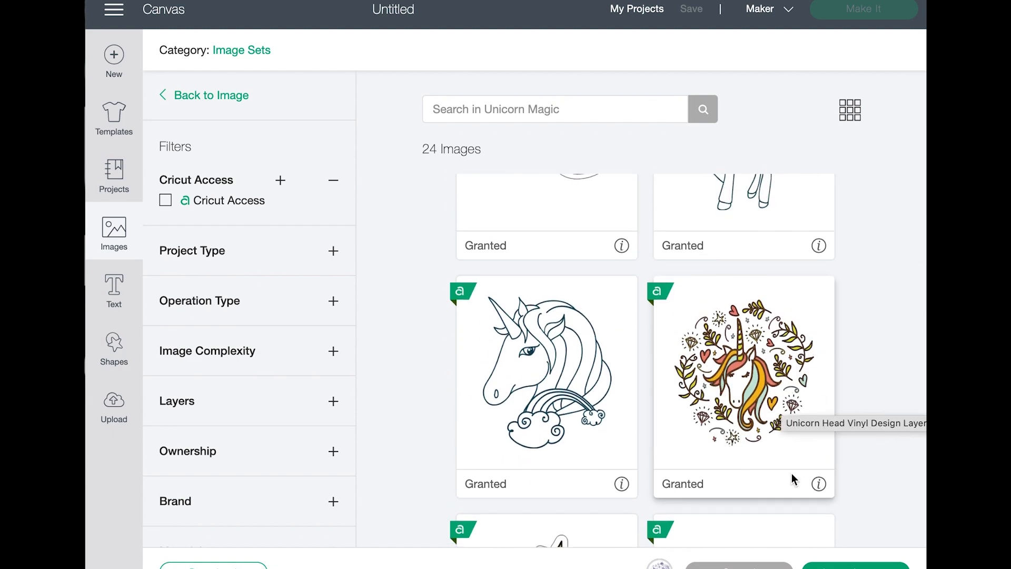
{"action": "scroll", "coordinate": [792, 477], "scroll_direction": "down", "scroll_amount": 5}
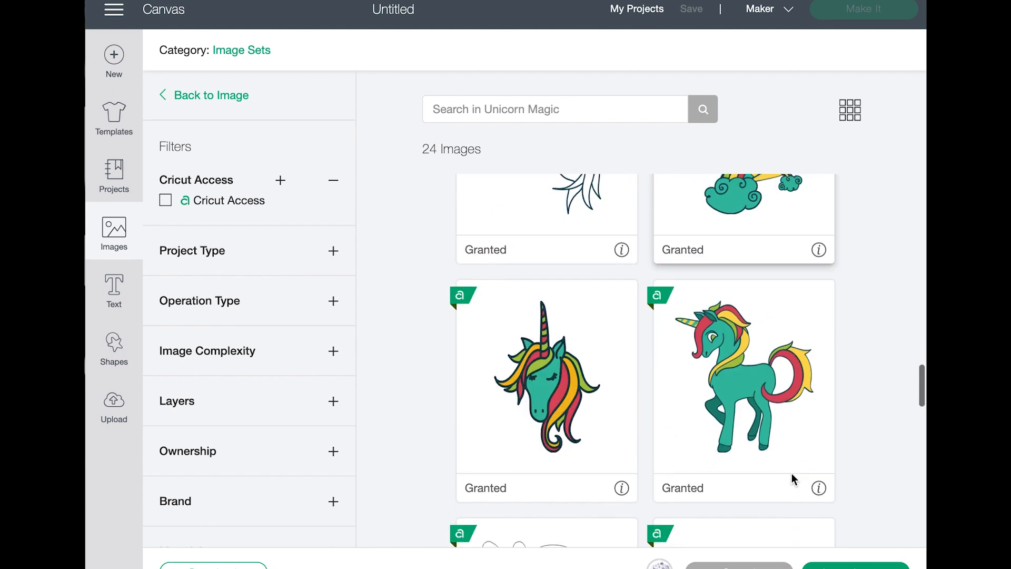
{"action": "scroll", "coordinate": [792, 473], "scroll_direction": "down", "scroll_amount": 5}
{"action": "scroll", "coordinate": [782, 295], "scroll_direction": "down", "scroll_amount": 10}
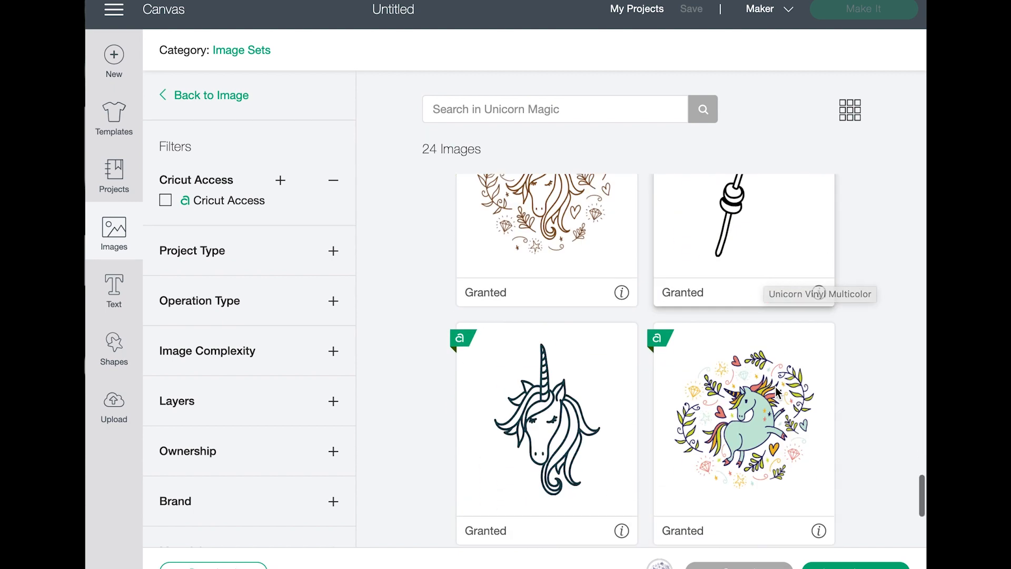
Insert the Floral Unicorn and Unicorn Vinyl Multicolor images, move the multicolor one toward the lower right, and select the Floral Unicorn
{"action": "left_click", "coordinate": [755, 427]}
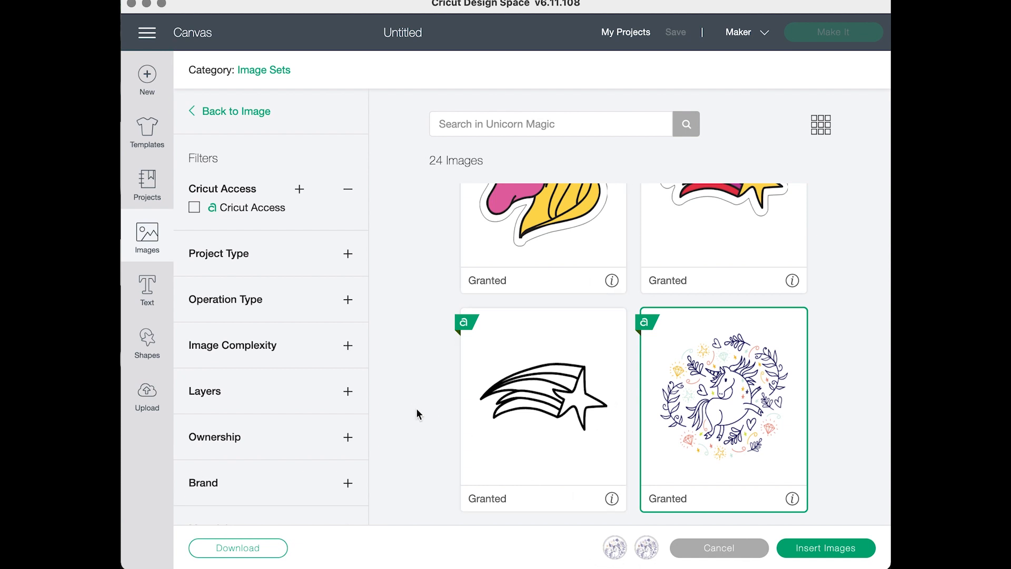
{"action": "left_click", "coordinate": [806, 557]}
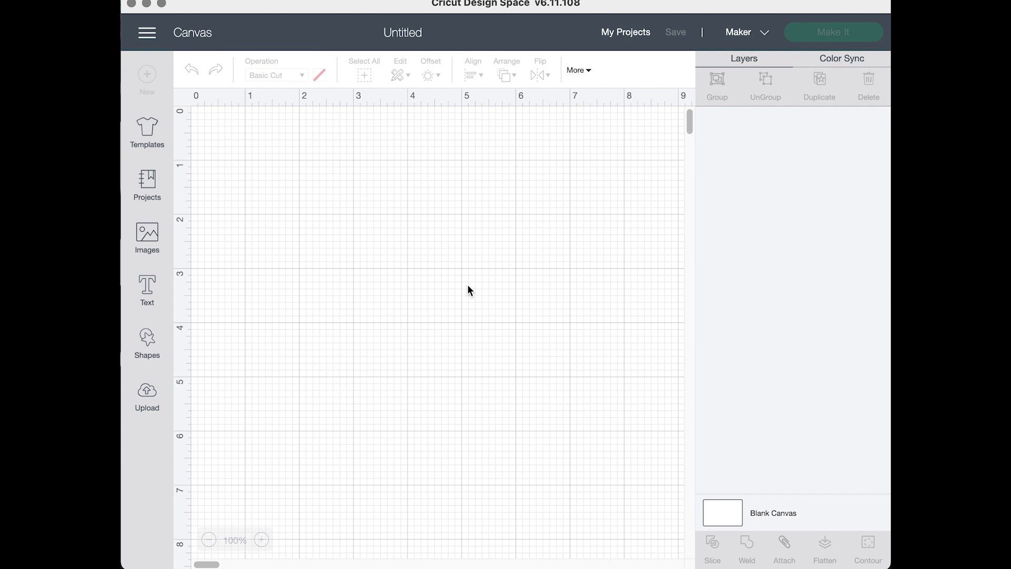
{"action": "left_click", "coordinate": [208, 540]}
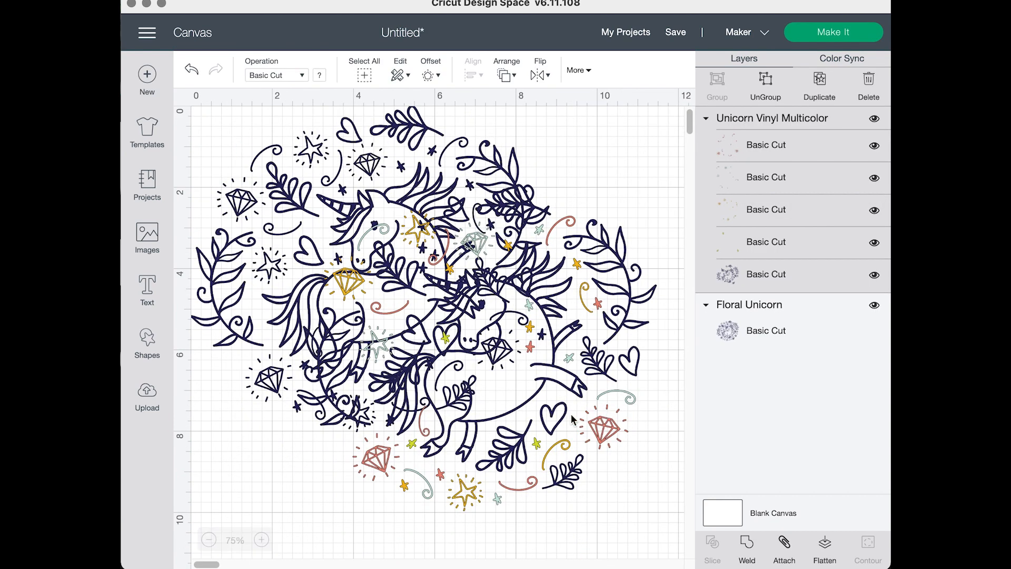
{"action": "left_click_drag", "start_coordinate": [369, 244], "coordinate": [560, 408]}
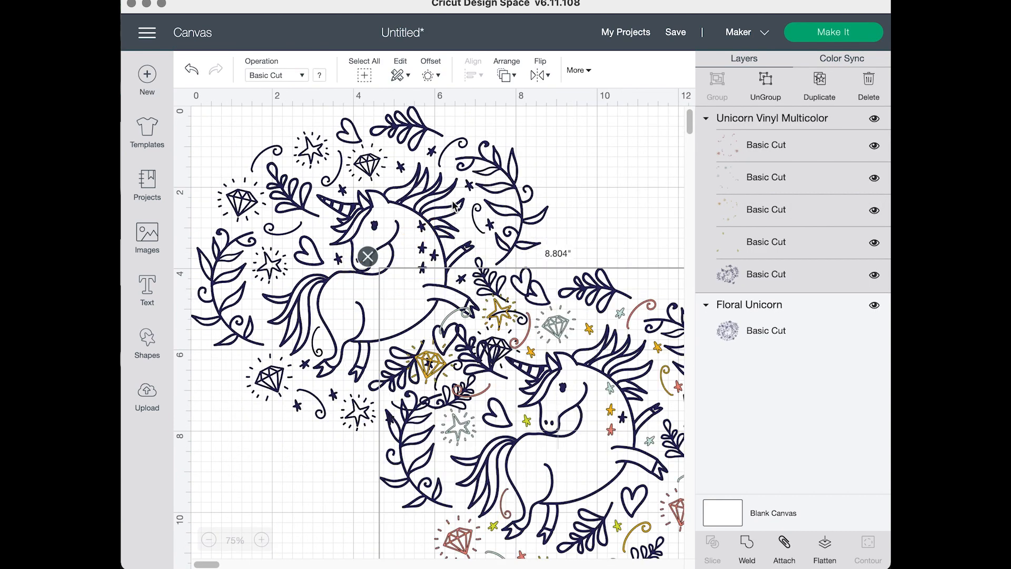
{"action": "left_click", "coordinate": [396, 196]}
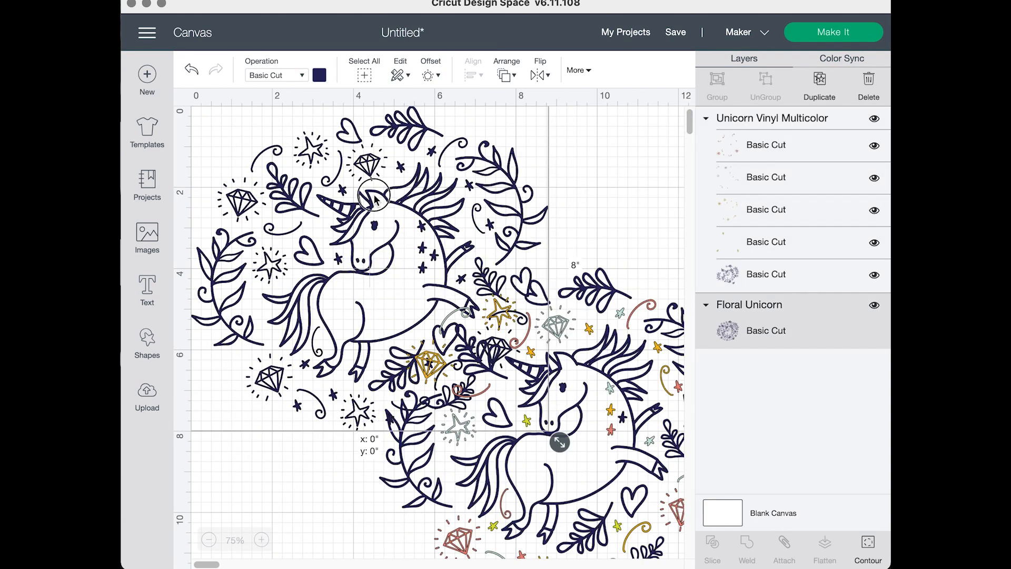
Filter the unicorn images by Free ownership and look through the matching designs
{"action": "left_click", "coordinate": [143, 238]}
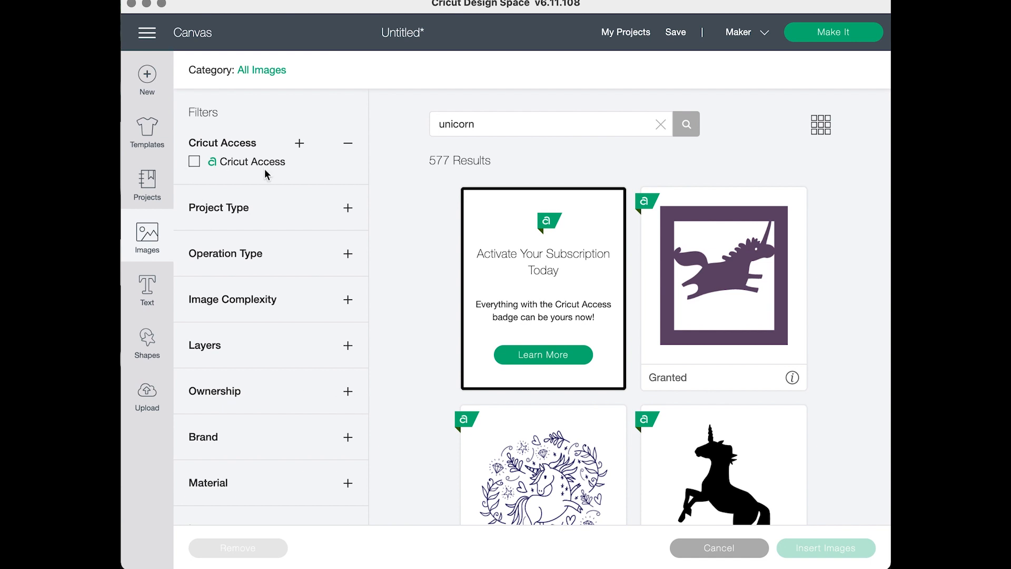
{"action": "left_click", "coordinate": [348, 393]}
{"action": "scroll", "coordinate": [232, 468], "scroll_direction": "down", "scroll_amount": 3}
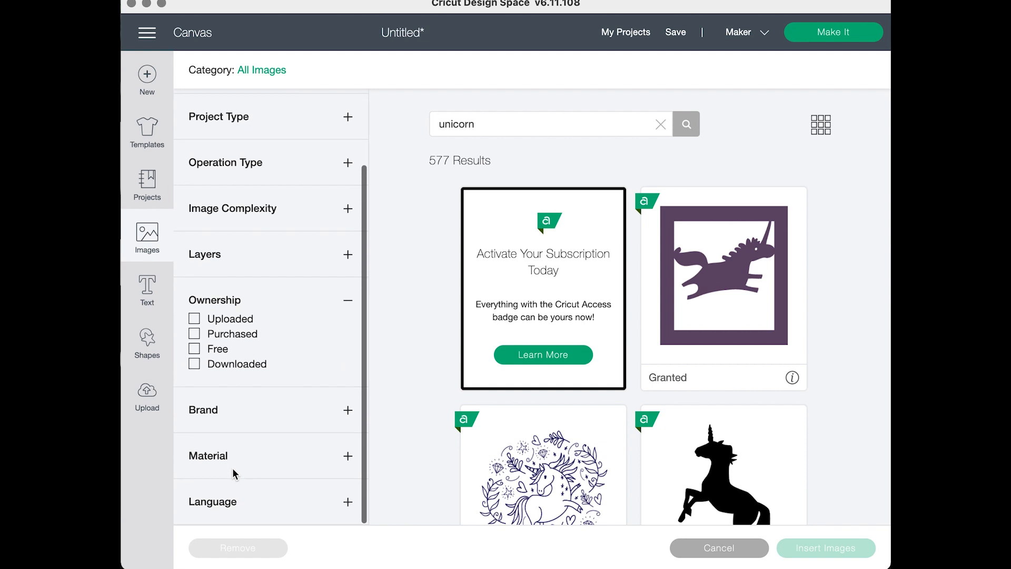
{"action": "left_click", "coordinate": [194, 348]}
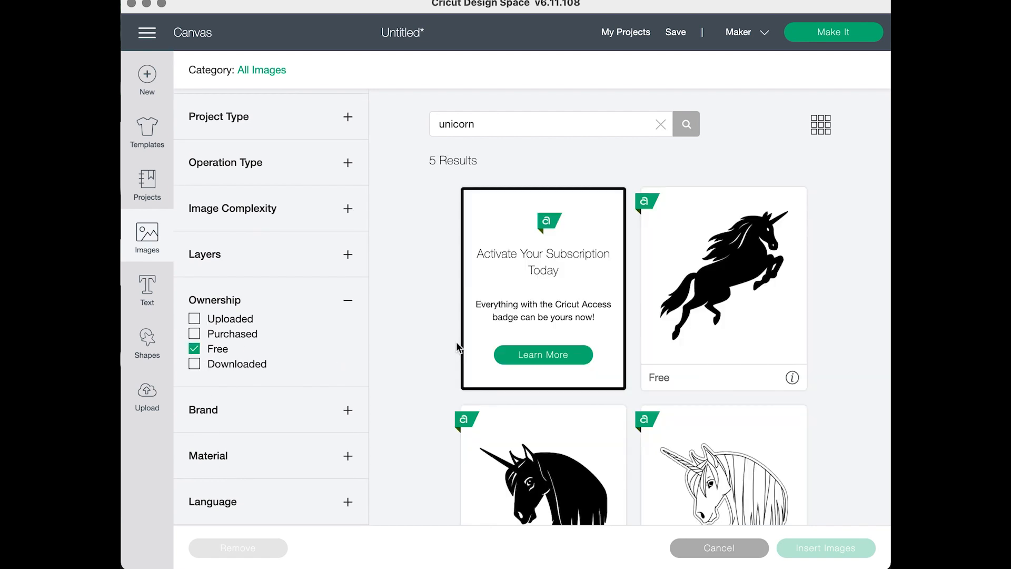
{"action": "scroll", "coordinate": [780, 364], "scroll_direction": "down", "scroll_amount": 5}
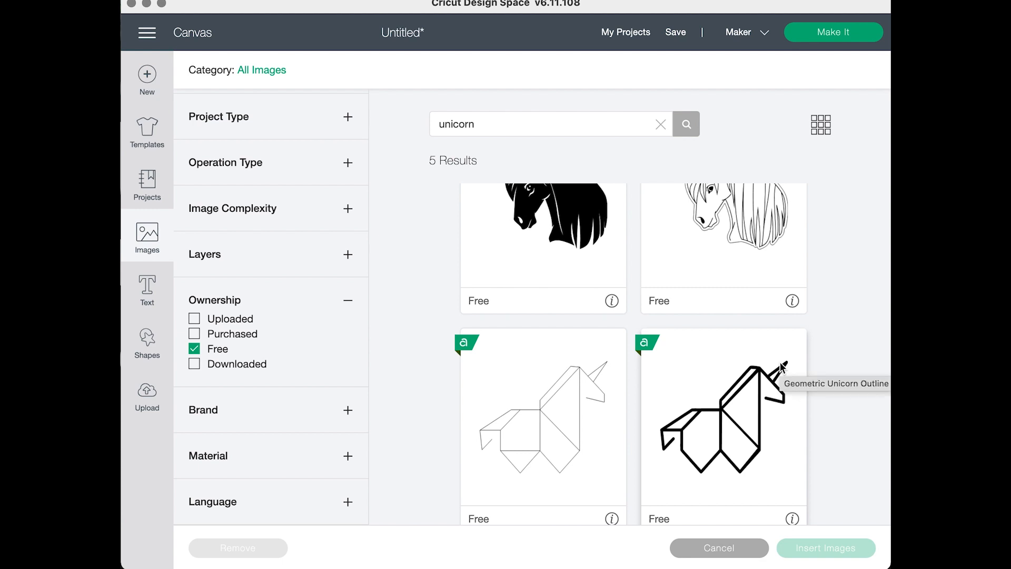
{"action": "scroll", "coordinate": [780, 361], "scroll_direction": "down", "scroll_amount": 1}
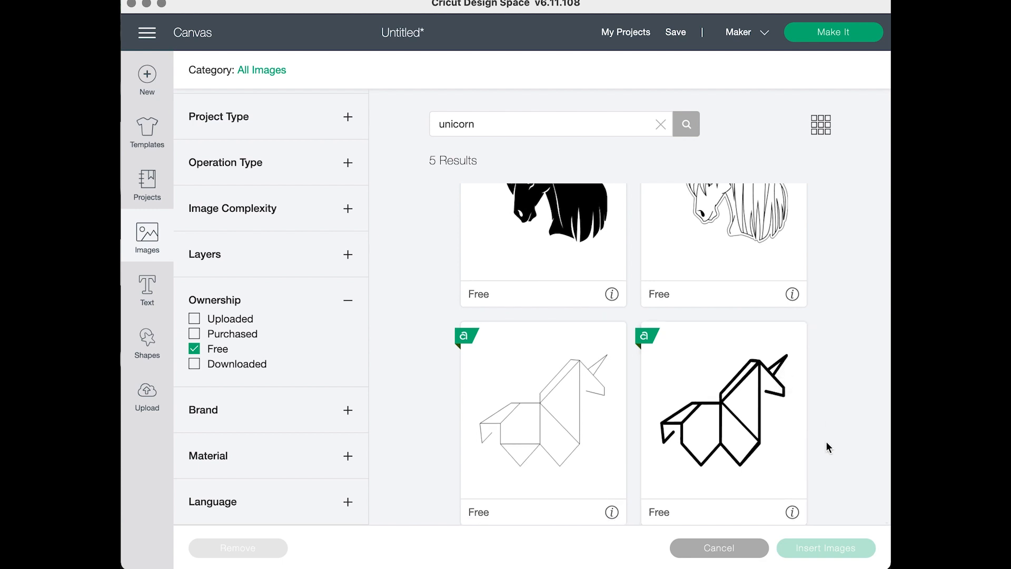
{"action": "scroll", "coordinate": [694, 370], "scroll_direction": "up", "scroll_amount": 4}
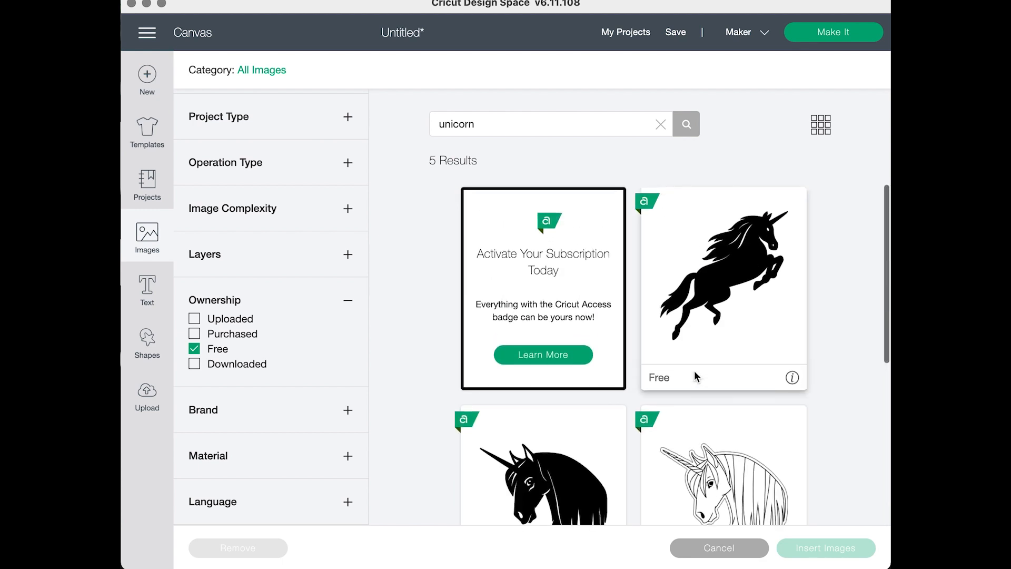
Look through the free unicorn images, clear the unicorn search, and browse all free images in the library
{"action": "scroll", "coordinate": [694, 371], "scroll_direction": "down", "scroll_amount": 5}
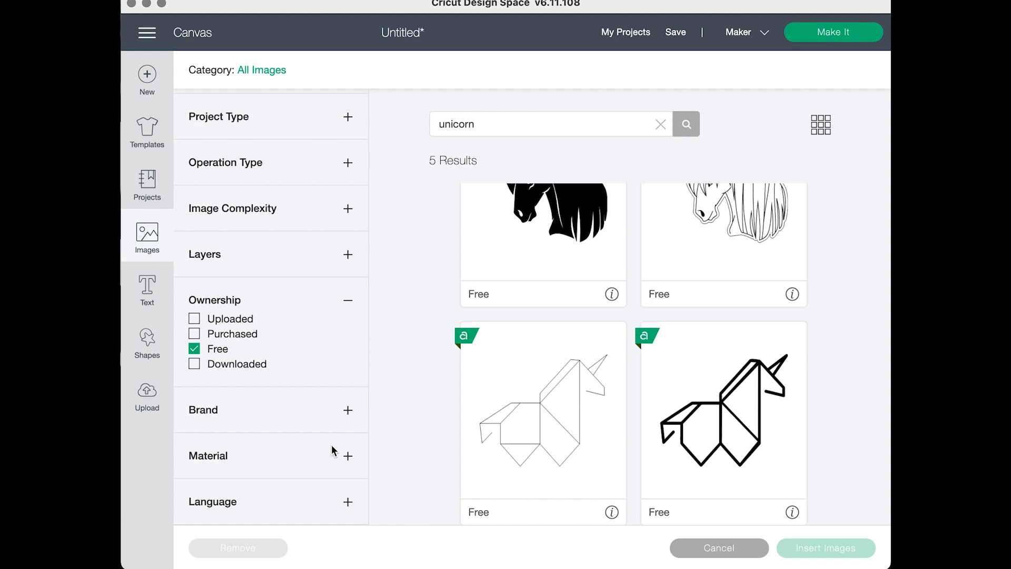
{"action": "scroll", "coordinate": [553, 416], "scroll_direction": "up", "scroll_amount": 5}
{"action": "left_click", "coordinate": [659, 127]}
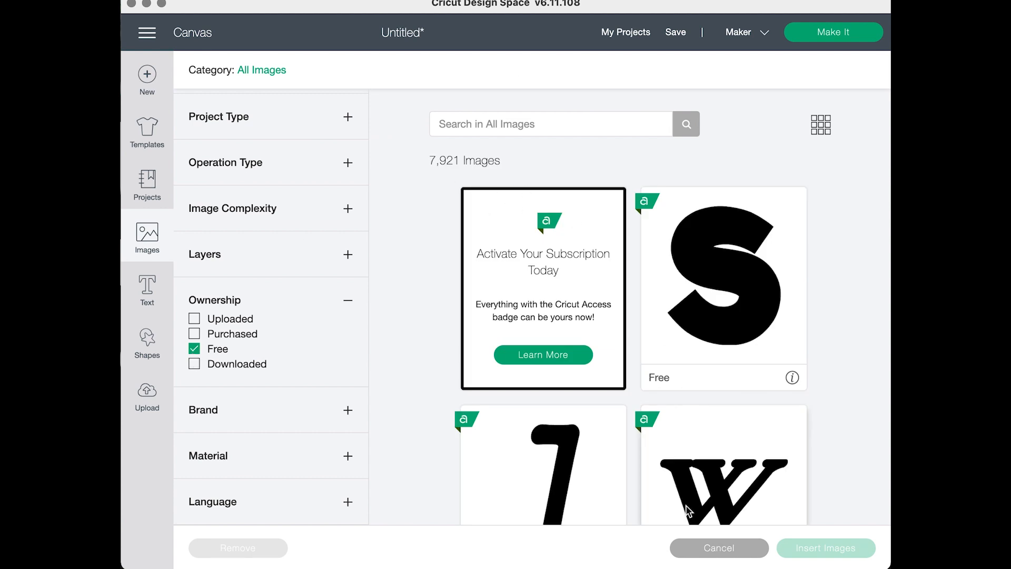
{"action": "scroll", "coordinate": [686, 504], "scroll_direction": "down", "scroll_amount": 15}
{"action": "scroll", "coordinate": [685, 504], "scroll_direction": "down", "scroll_amount": 20}
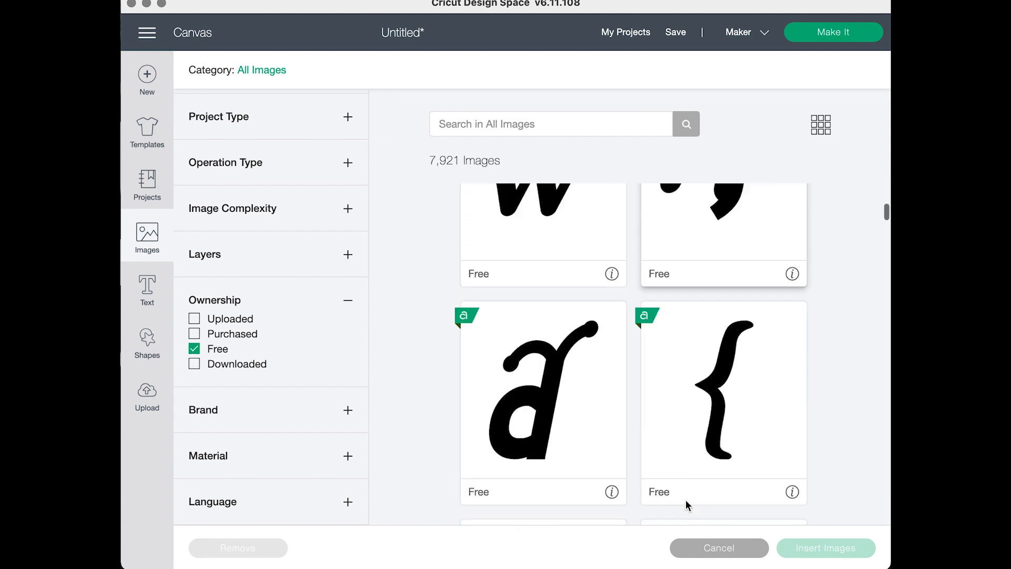
{"action": "scroll", "coordinate": [685, 505], "scroll_direction": "down", "scroll_amount": 5}
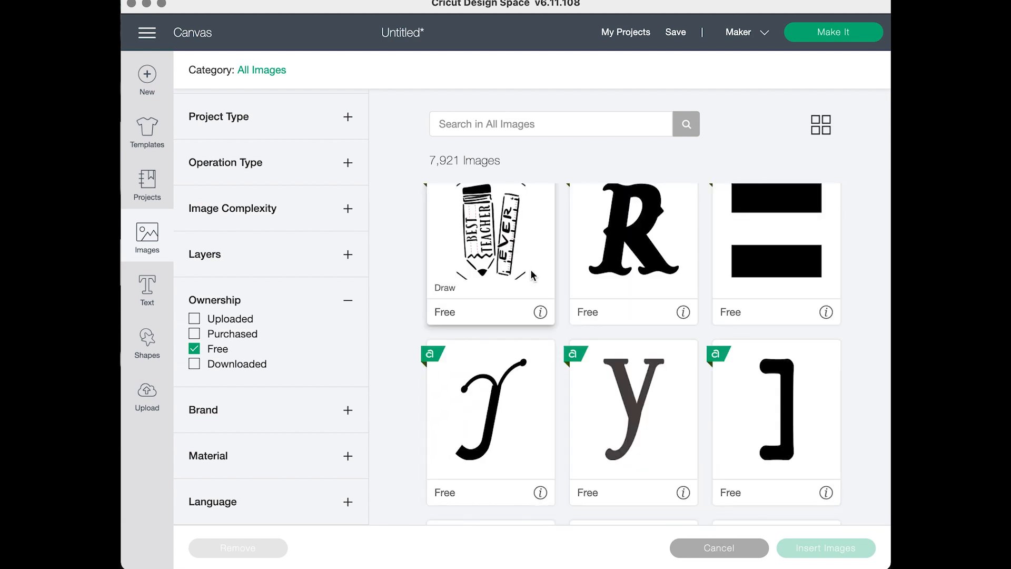
{"action": "scroll", "coordinate": [657, 414], "scroll_direction": "down", "scroll_amount": 15}
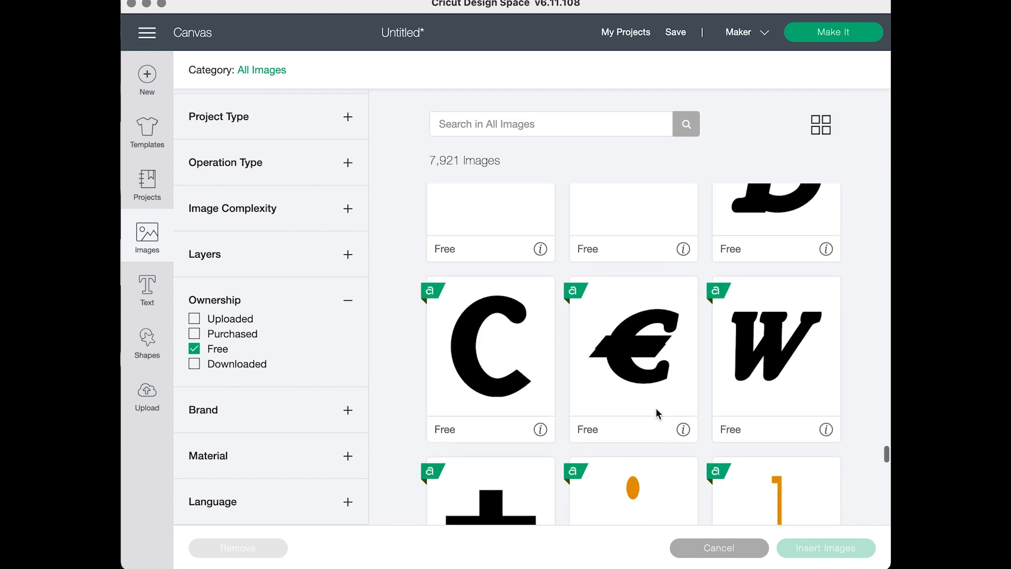
{"action": "scroll", "coordinate": [657, 413], "scroll_direction": "down", "scroll_amount": 10}
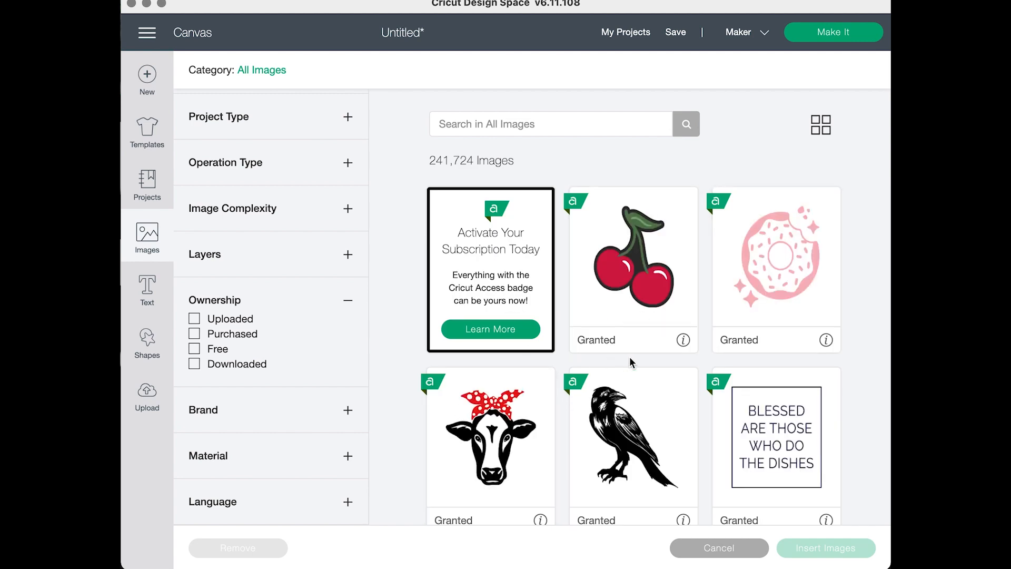
Filter the full image library by Single layers instead of Free ownership and look through the matching images
{"action": "left_click", "coordinate": [348, 300]}
{"action": "left_click", "coordinate": [349, 318]}
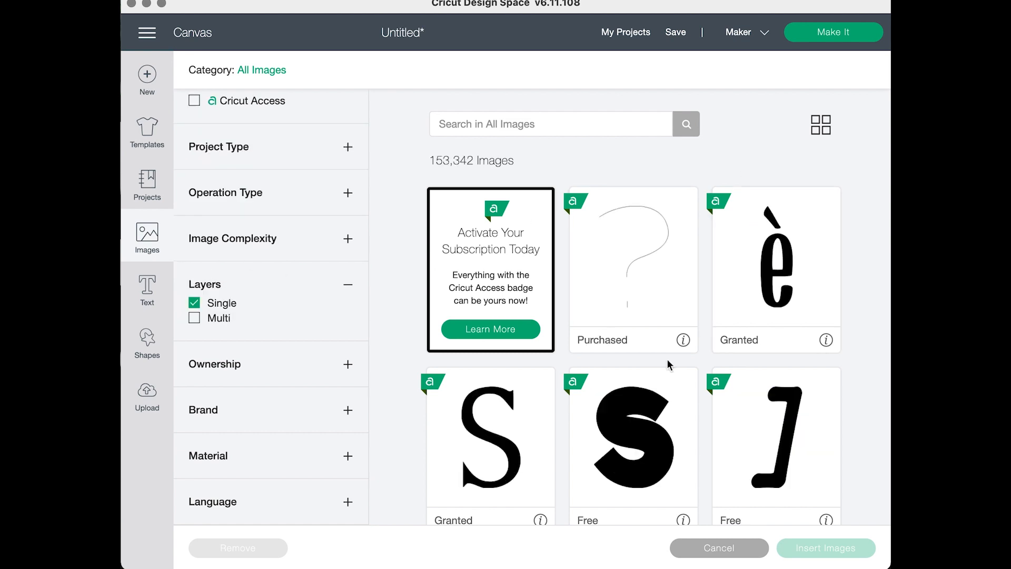
{"action": "scroll", "coordinate": [668, 360], "scroll_direction": "down", "scroll_amount": 2}
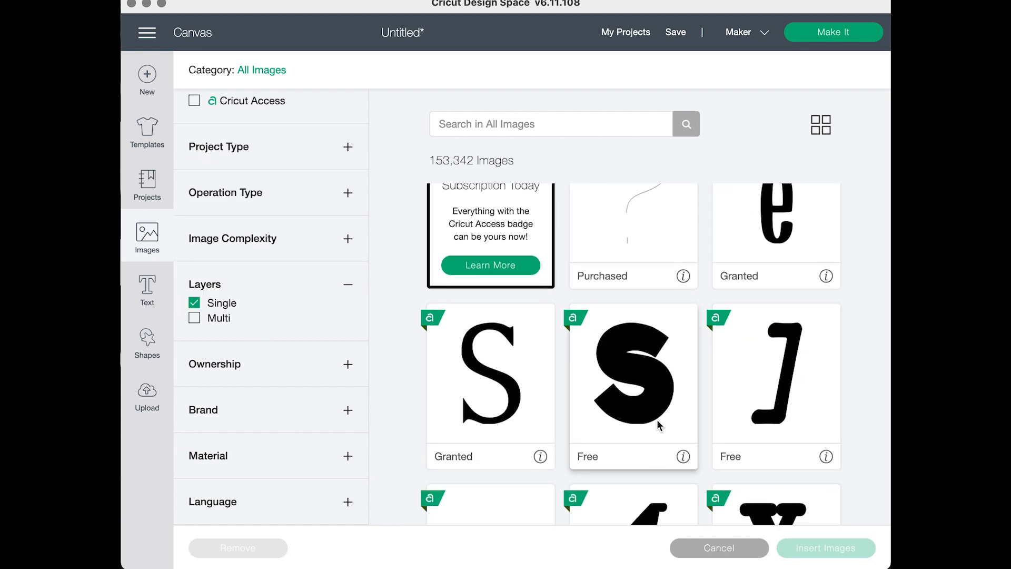
{"action": "scroll", "coordinate": [656, 419], "scroll_direction": "down", "scroll_amount": 10}
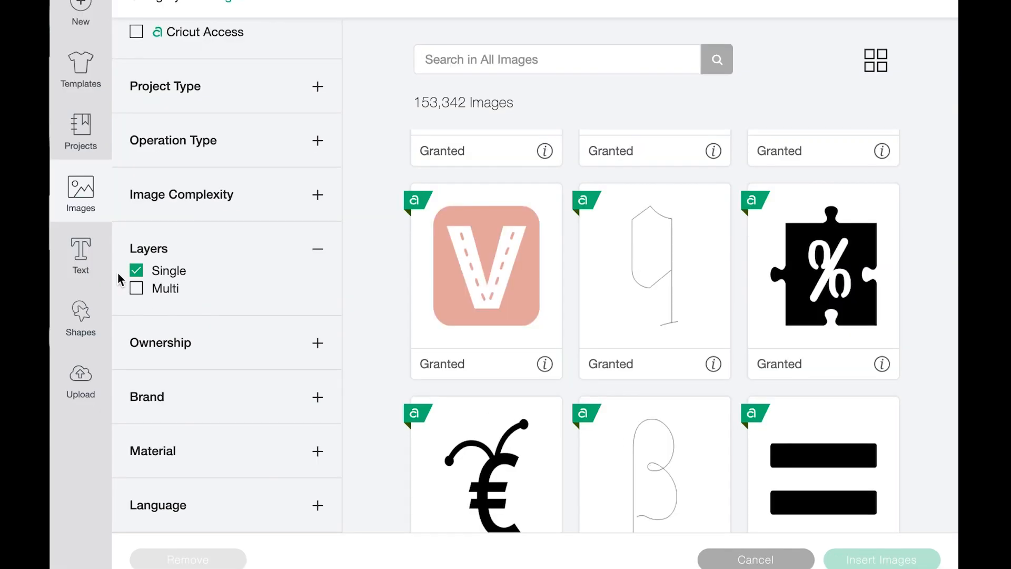
Switch the Layers filter from Single to Multi and look through the multi-layer images
{"action": "left_click", "coordinate": [136, 271]}
{"action": "left_click", "coordinate": [137, 289]}
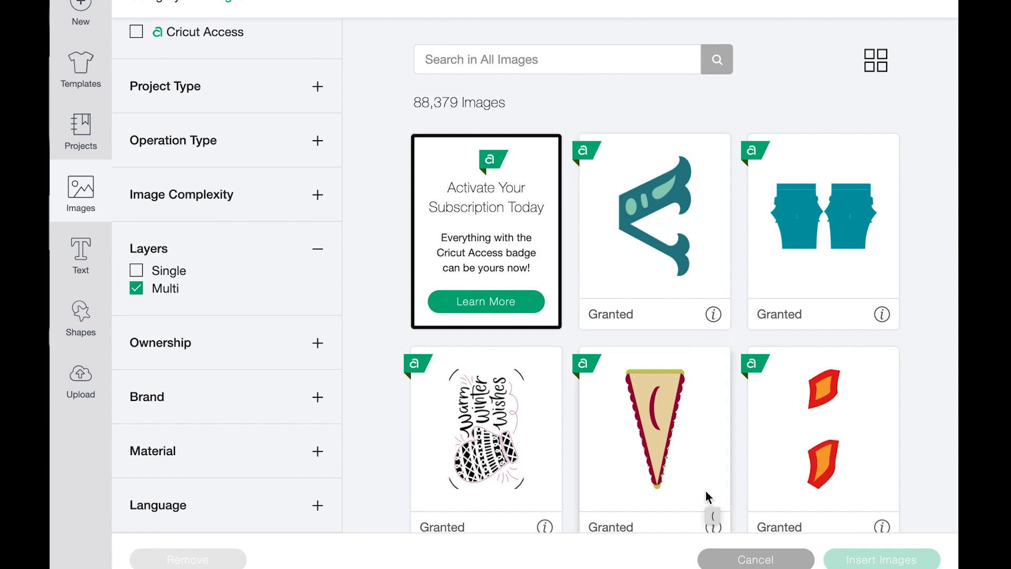
{"action": "scroll", "coordinate": [706, 493], "scroll_direction": "down", "scroll_amount": 5}
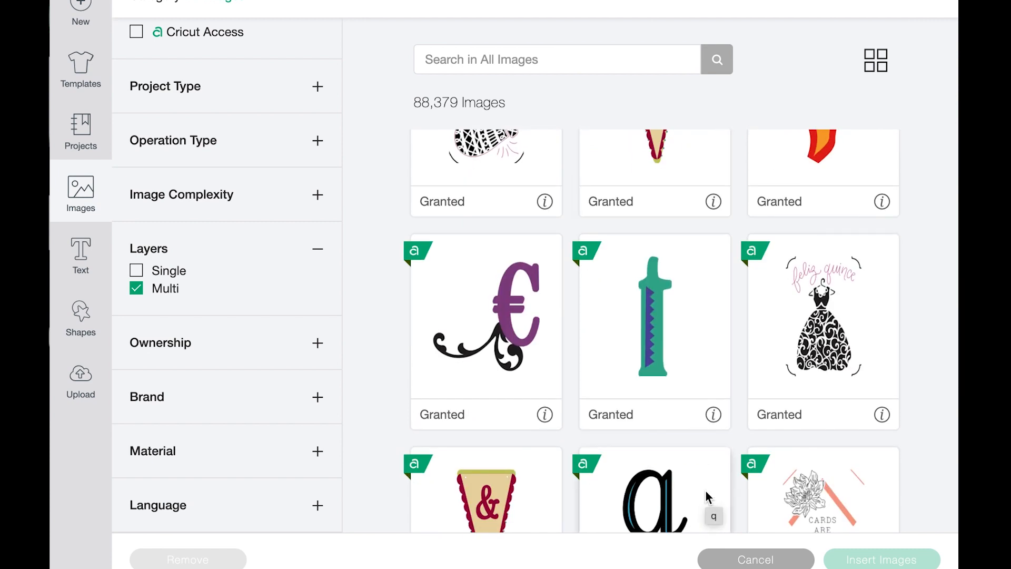
{"action": "scroll", "coordinate": [760, 501], "scroll_direction": "down", "scroll_amount": 5}
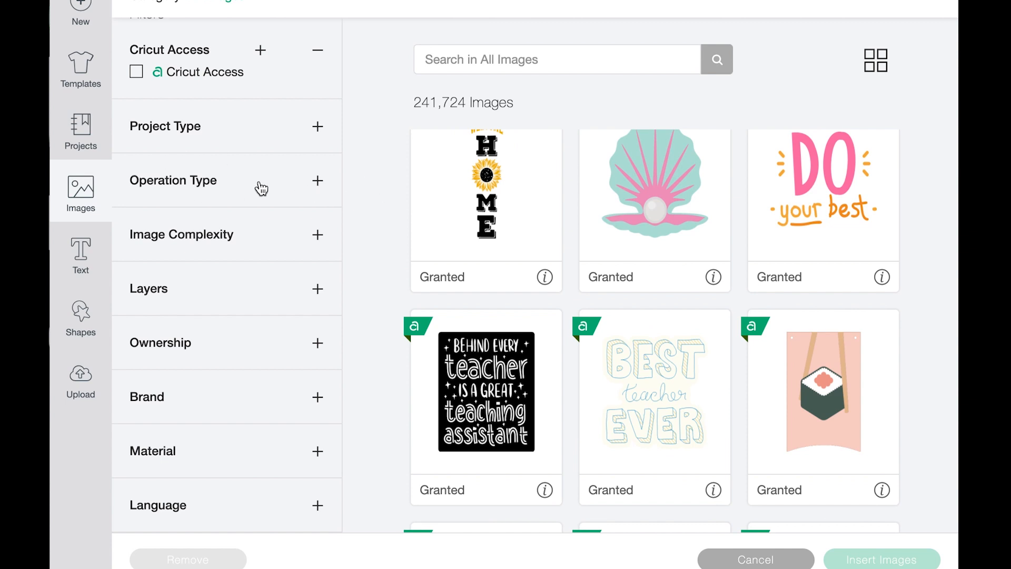
Filter the image library by the Cut Only operation type and look through the matching images
{"action": "left_click", "coordinate": [217, 189]}
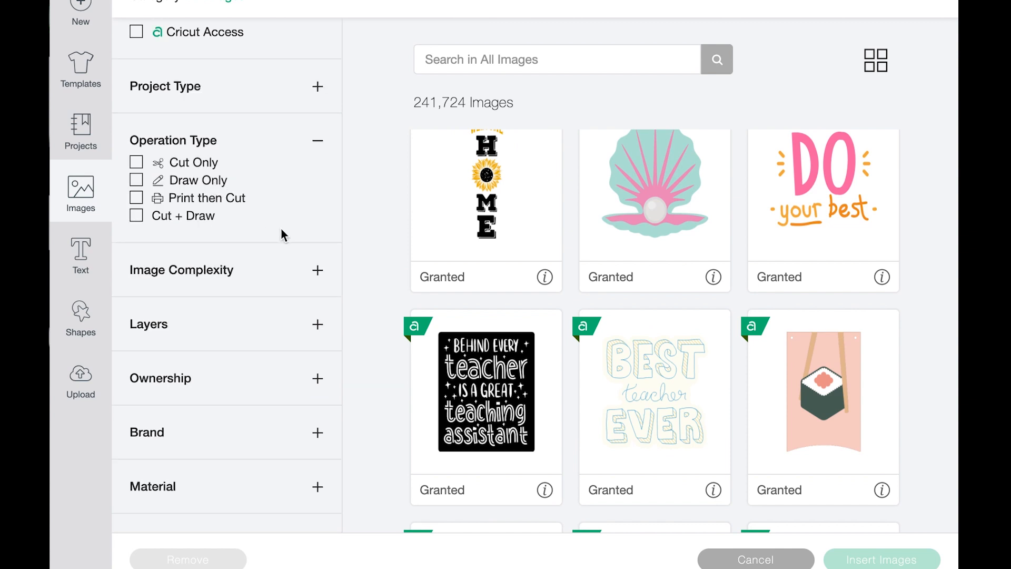
{"action": "left_click", "coordinate": [136, 165]}
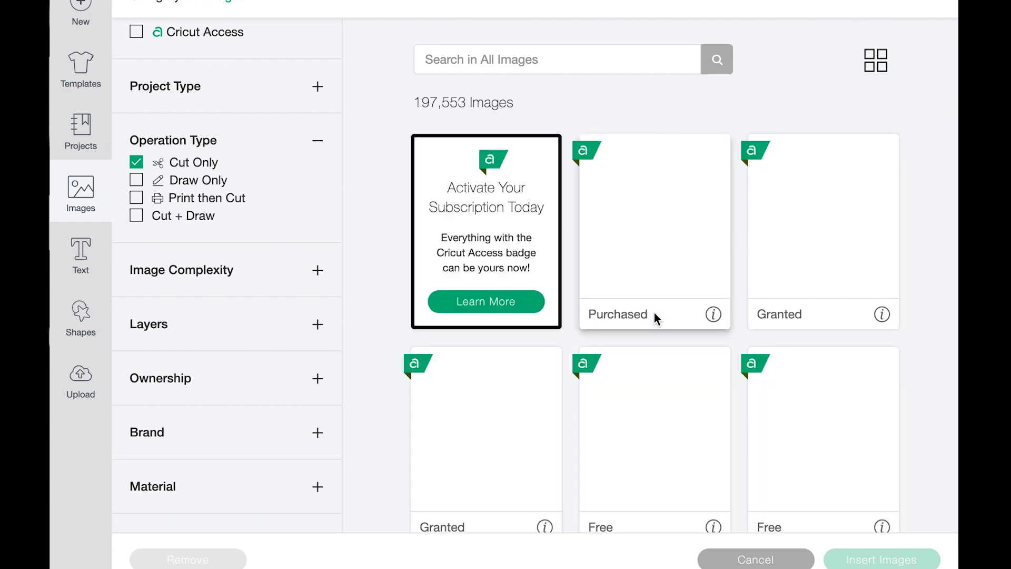
{"action": "scroll", "coordinate": [652, 379], "scroll_direction": "down", "scroll_amount": 5}
{"action": "scroll", "coordinate": [652, 379], "scroll_direction": "down", "scroll_amount": 10}
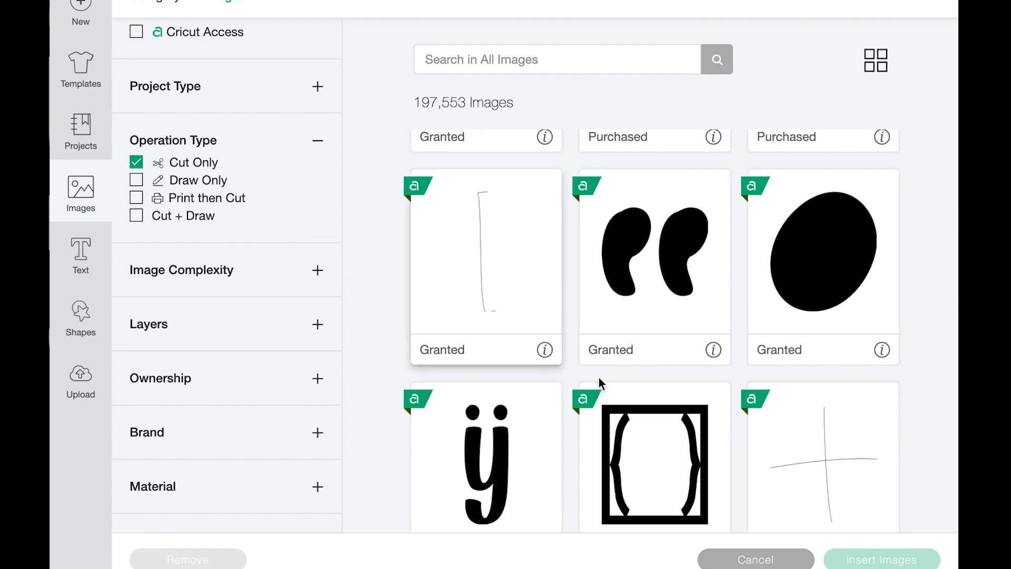
{"action": "scroll", "coordinate": [604, 384], "scroll_direction": "down", "scroll_amount": 5}
{"action": "scroll", "coordinate": [604, 384], "scroll_direction": "up", "scroll_amount": 3}
Search the Cut Only images for "unicorn" and look through the matching designs
{"action": "left_click", "coordinate": [548, 53]}
{"action": "type", "text": "unic"}
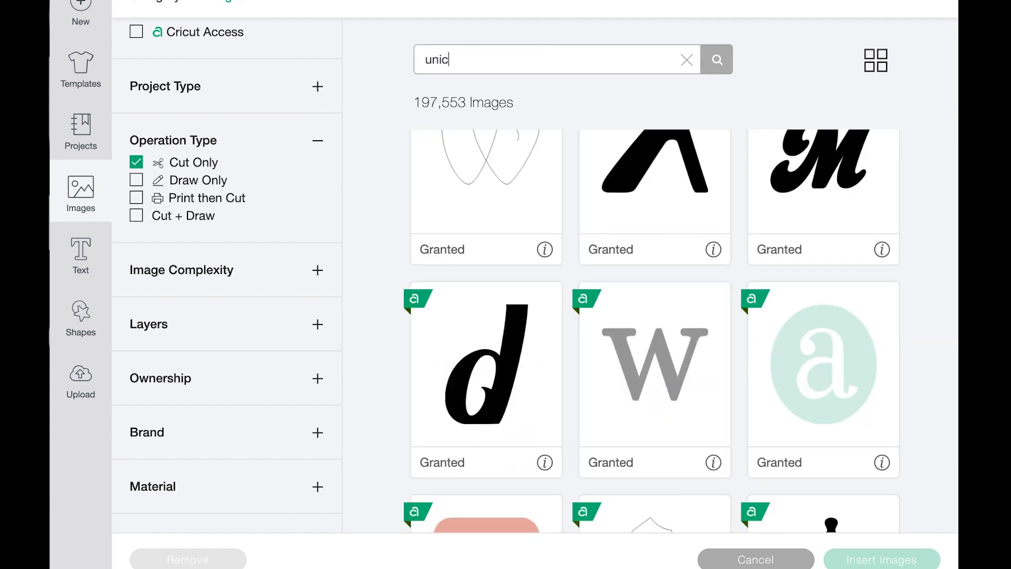
{"action": "type", "text": "orn"}
{"action": "key", "text": "Return"}
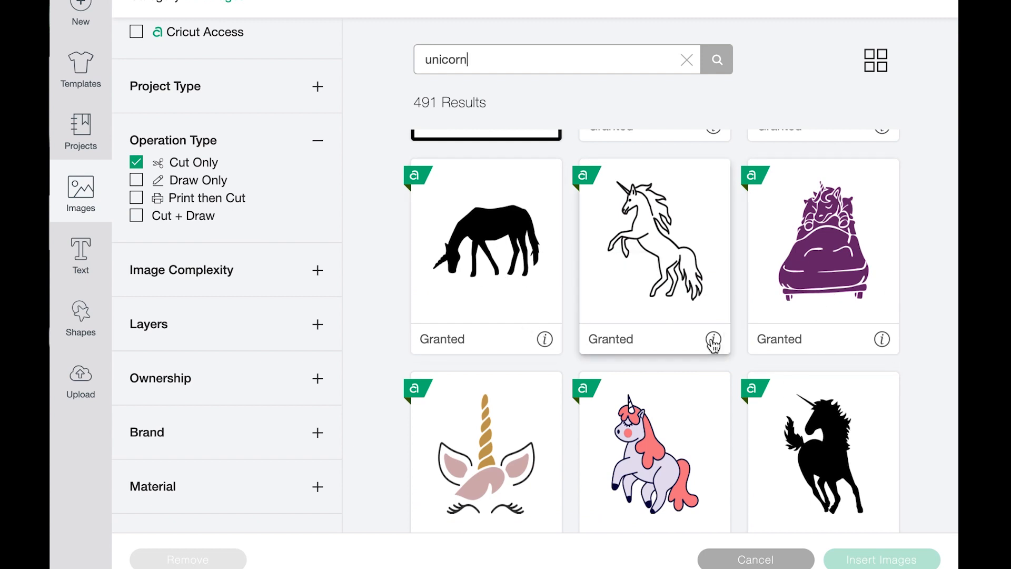
{"action": "scroll", "coordinate": [713, 343], "scroll_direction": "down", "scroll_amount": 5}
Switch the operation filter to Draw Only, insert the Geometric Unicorn, Draw image, and move it toward the canvas's upper-left area
{"action": "left_click", "coordinate": [137, 162]}
{"action": "left_click", "coordinate": [138, 182]}
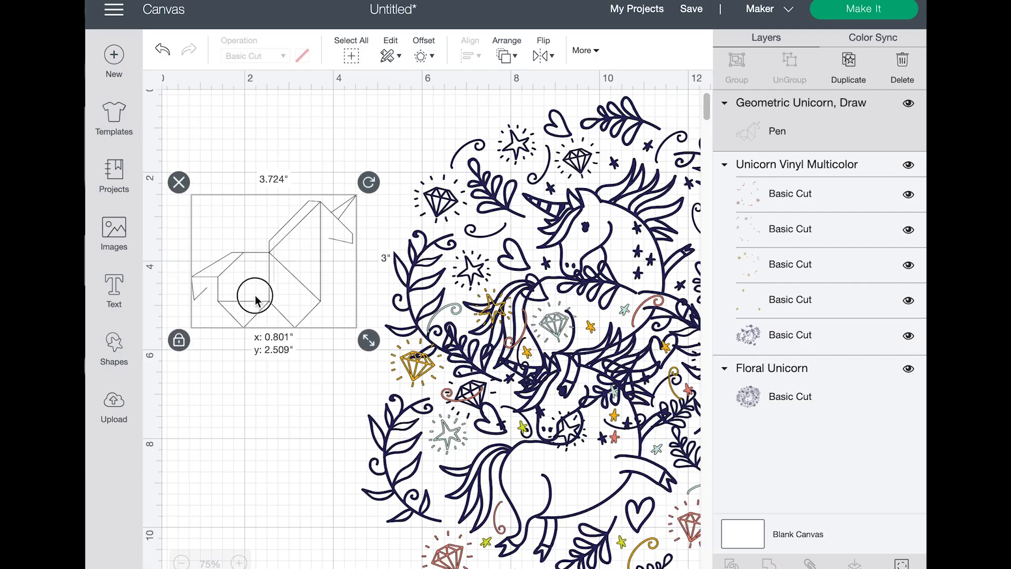
{"action": "left_click_drag", "start_coordinate": [256, 300], "coordinate": [261, 208]}
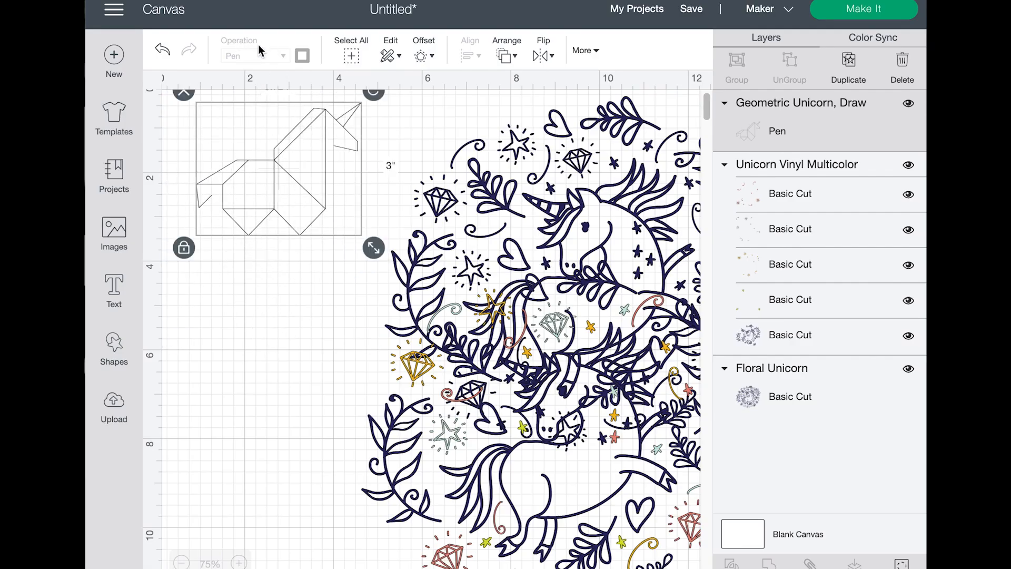
{"action": "left_click_drag", "start_coordinate": [265, 151], "coordinate": [266, 176]}
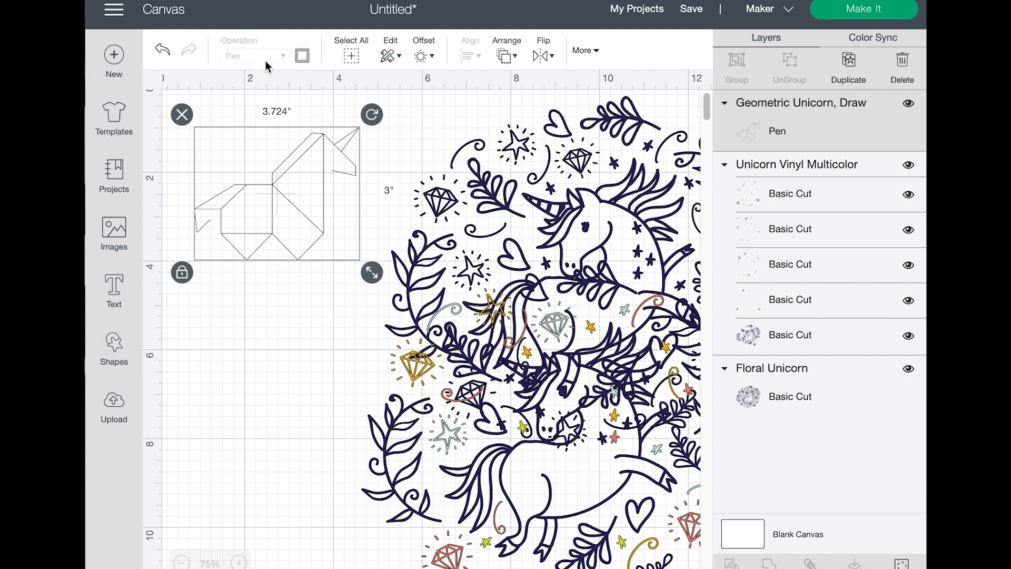
Change the Floral Unicorn's operation to Pen and move the image slightly up and to the left
{"action": "left_click", "coordinate": [415, 218]}
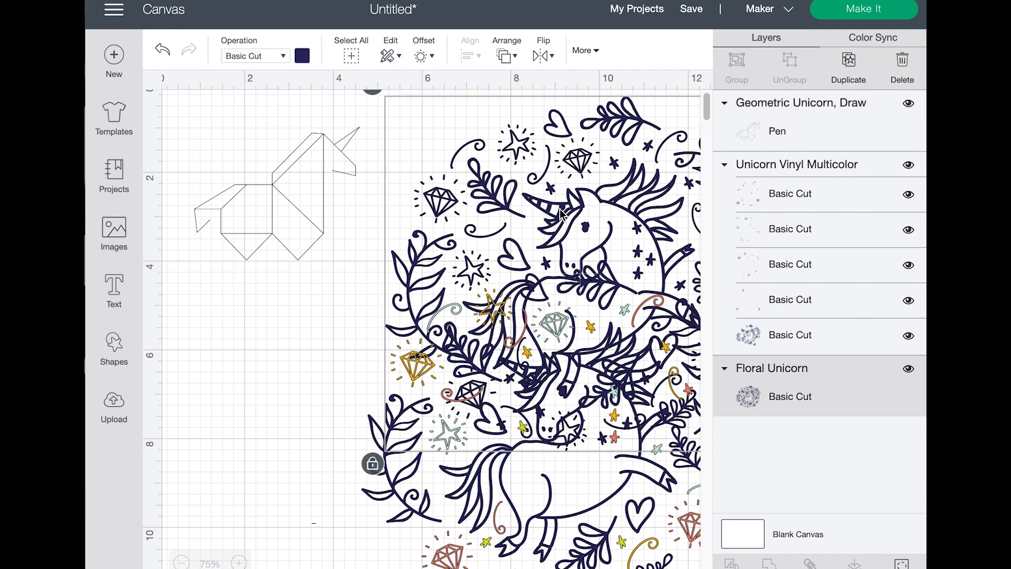
{"action": "left_click", "coordinate": [248, 55]}
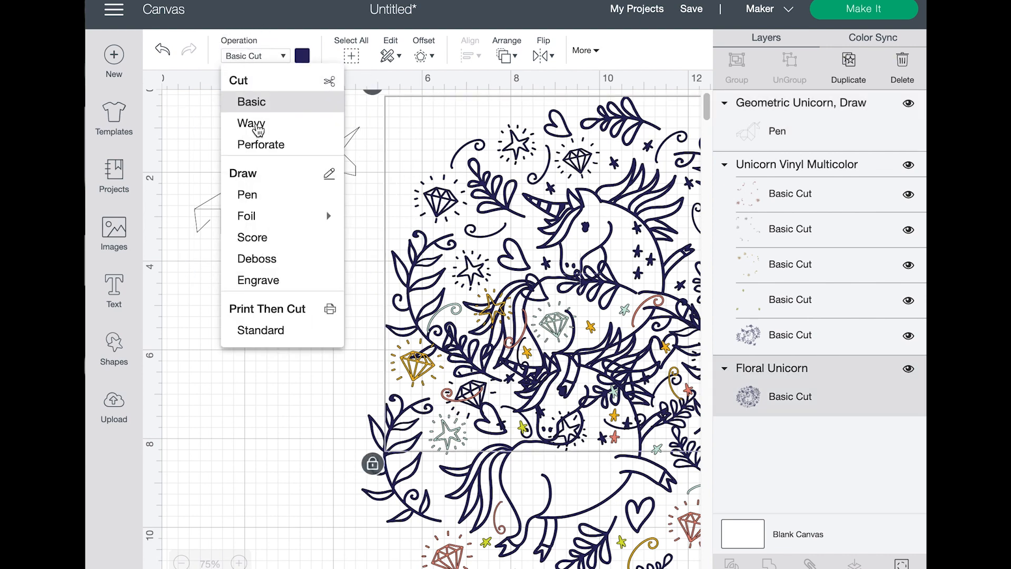
{"action": "left_click", "coordinate": [271, 197]}
{"action": "left_click_drag", "start_coordinate": [651, 185], "coordinate": [558, 171]}
Filter the unicorn images by the Print then Cut operation type and look through the matching designs
{"action": "left_click", "coordinate": [165, 304]}
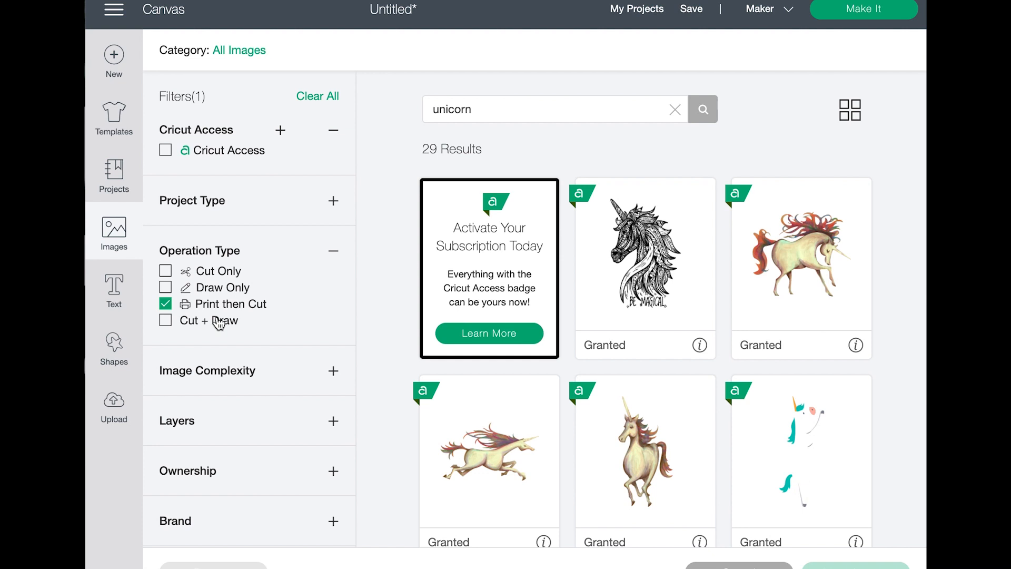
{"action": "scroll", "coordinate": [886, 418], "scroll_direction": "down", "scroll_amount": 3}
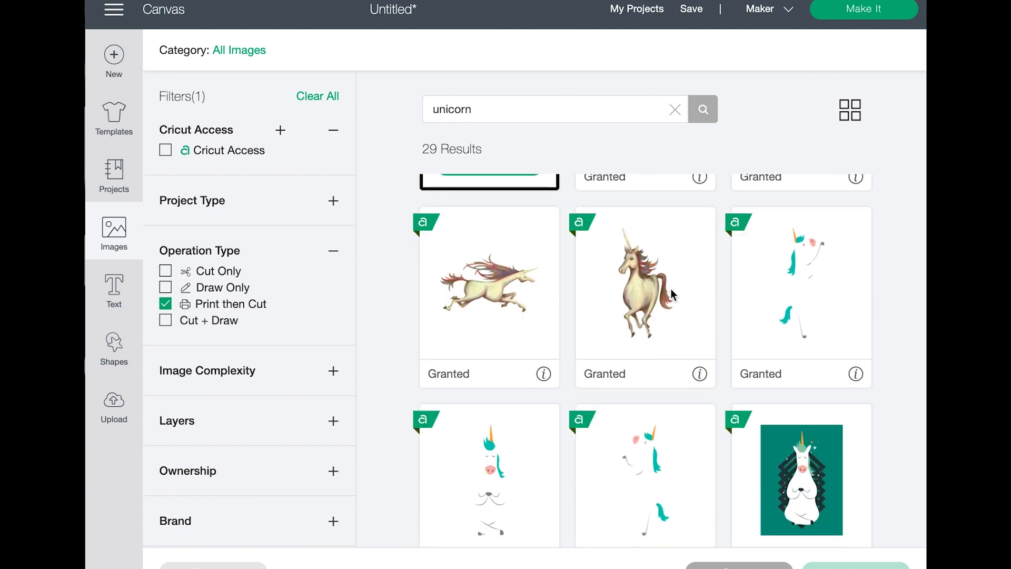
{"action": "scroll", "coordinate": [668, 412], "scroll_direction": "down", "scroll_amount": 2}
{"action": "scroll", "coordinate": [669, 413], "scroll_direction": "down", "scroll_amount": 5}
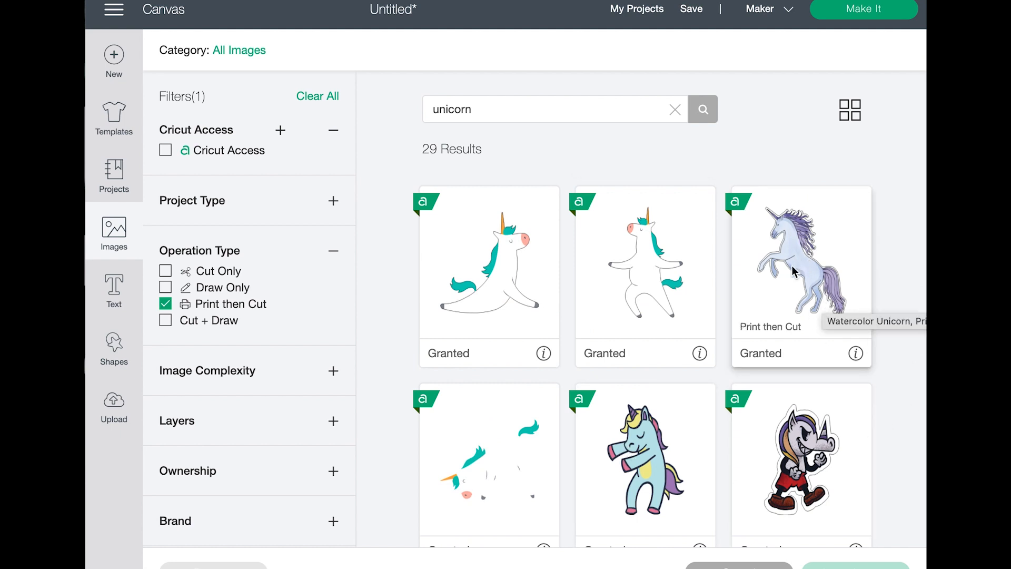
Insert the Watercolor Unicorn print-then-cut image and position it in the upper-left area of the canvas
{"action": "left_click", "coordinate": [814, 279]}
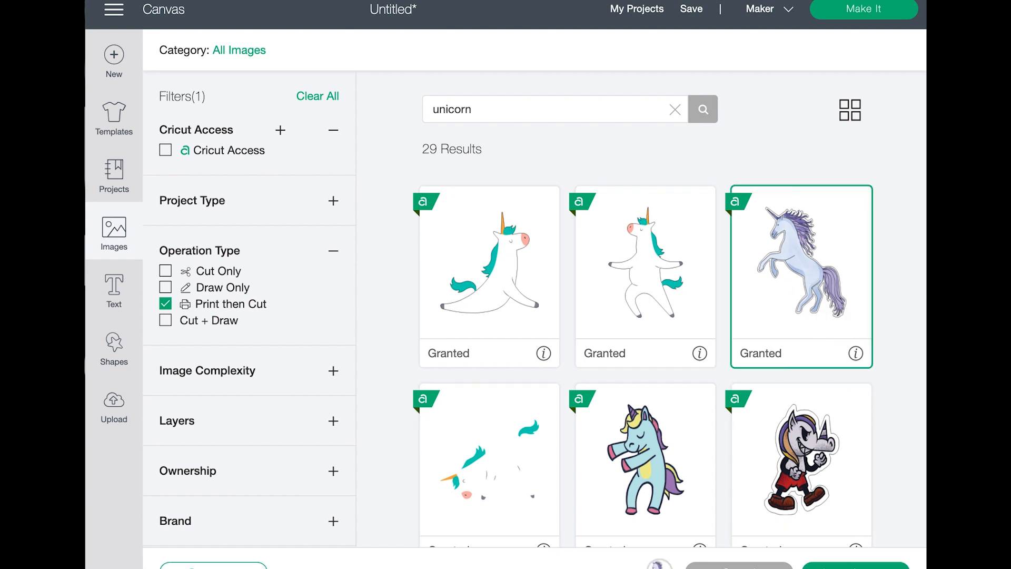
{"action": "left_click", "coordinate": [854, 563]}
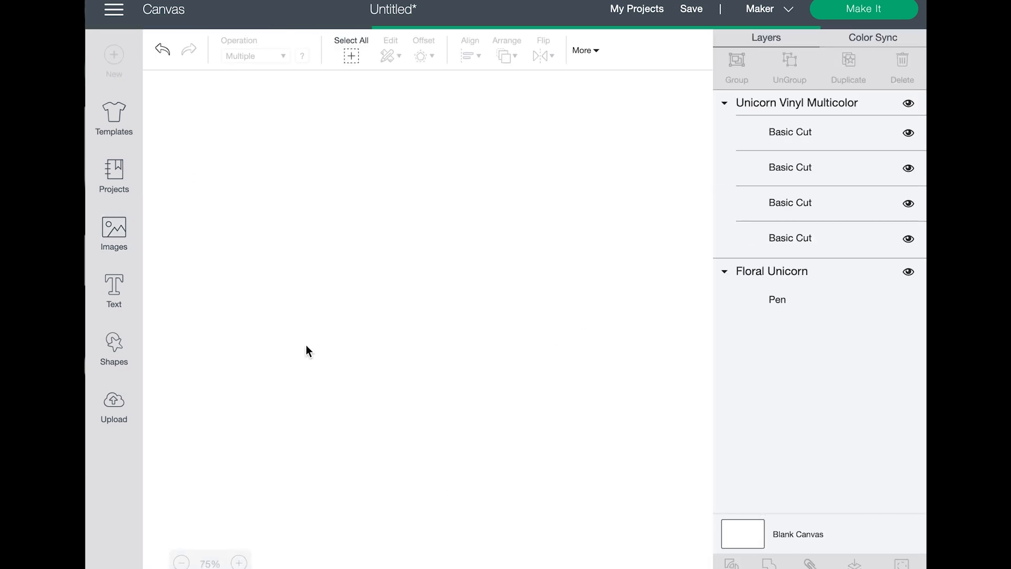
{"action": "left_click_drag", "start_coordinate": [343, 195], "coordinate": [365, 209]}
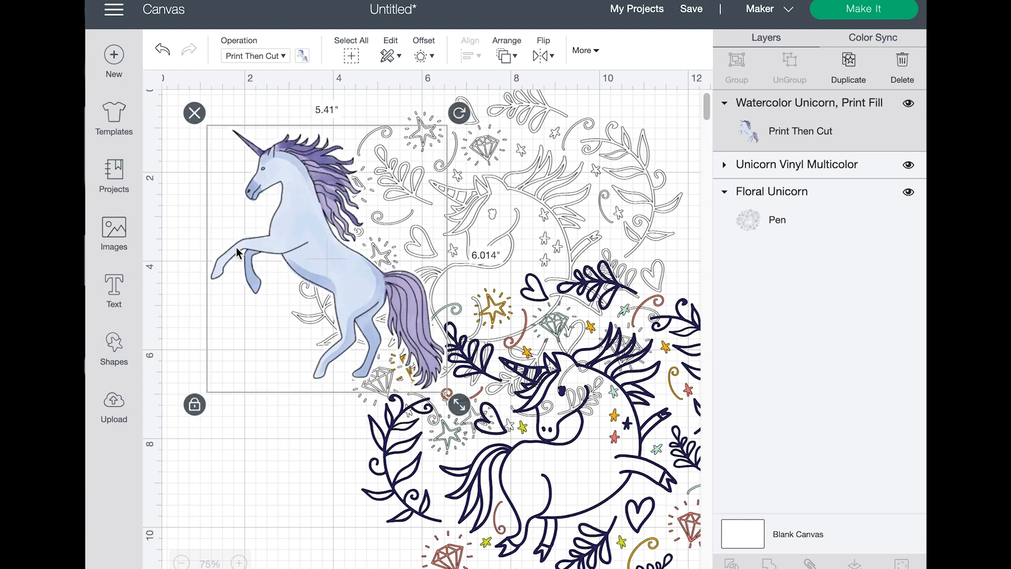
{"action": "mouse_move", "coordinate": [331, 221]}
{"action": "left_mouse_down"}
{"action": "mouse_move", "coordinate": [307, 300]}
{"action": "mouse_move", "coordinate": [307, 179]}
{"action": "mouse_move", "coordinate": [334, 185]}
{"action": "mouse_move", "coordinate": [314, 222]}
{"action": "left_mouse_up"}
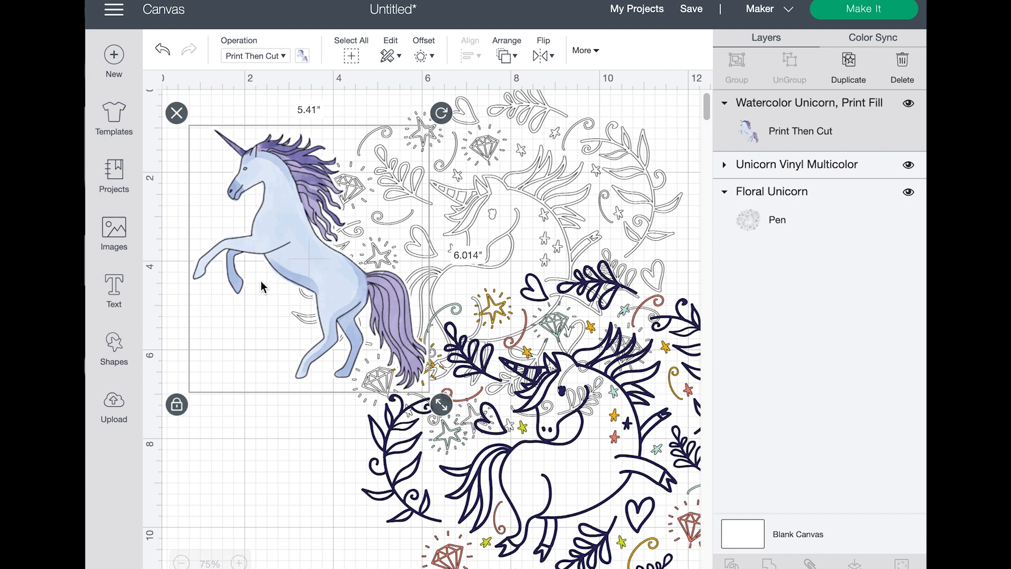
{"action": "left_click_drag", "start_coordinate": [278, 293], "coordinate": [315, 262]}
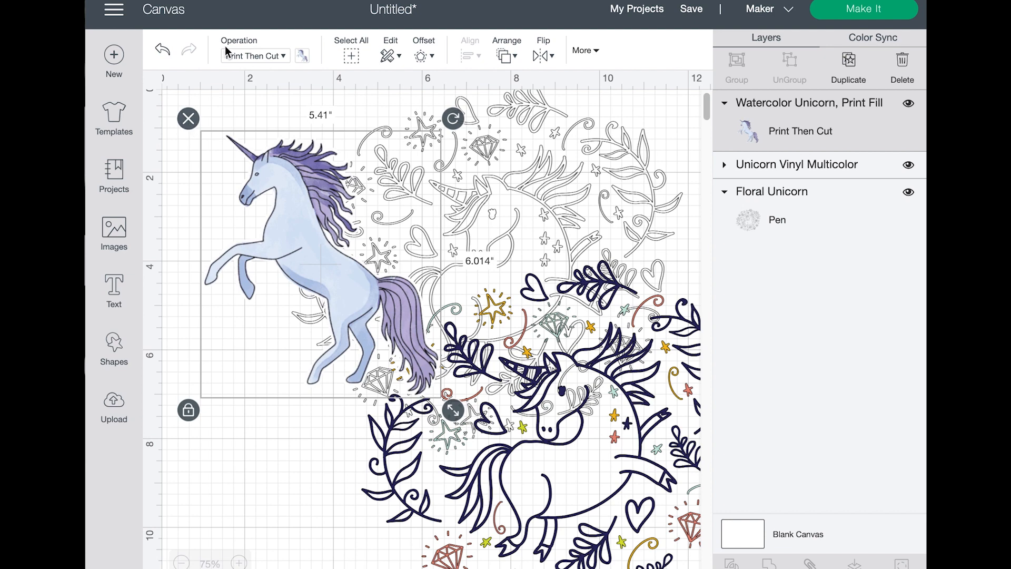
Change the Watercolor Unicorn's operation to Basic Cut, shift it slightly left, and delete it from the canvas
{"action": "left_click", "coordinate": [247, 58]}
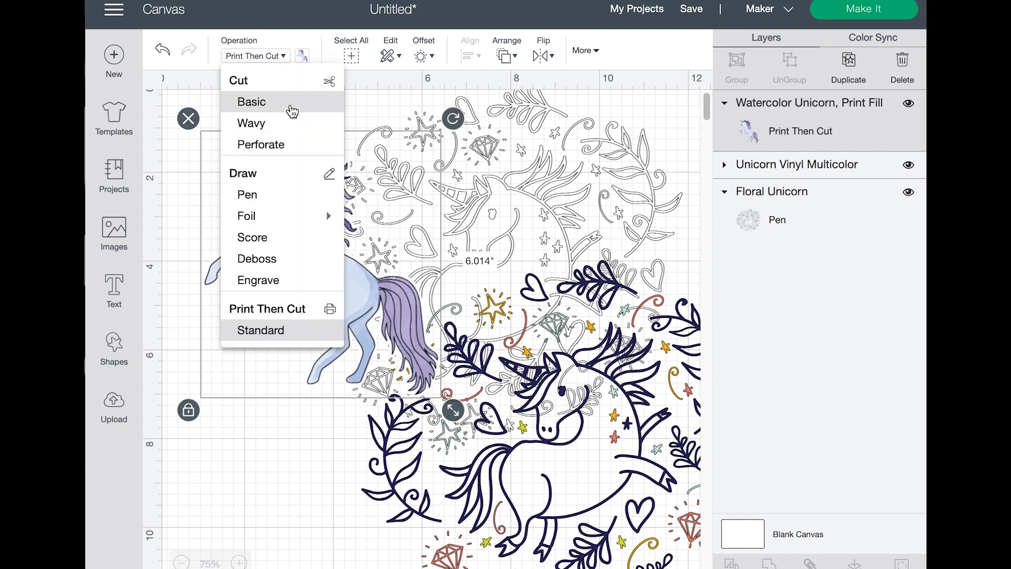
{"action": "left_click", "coordinate": [290, 110]}
{"action": "left_click_drag", "start_coordinate": [299, 296], "coordinate": [274, 297]}
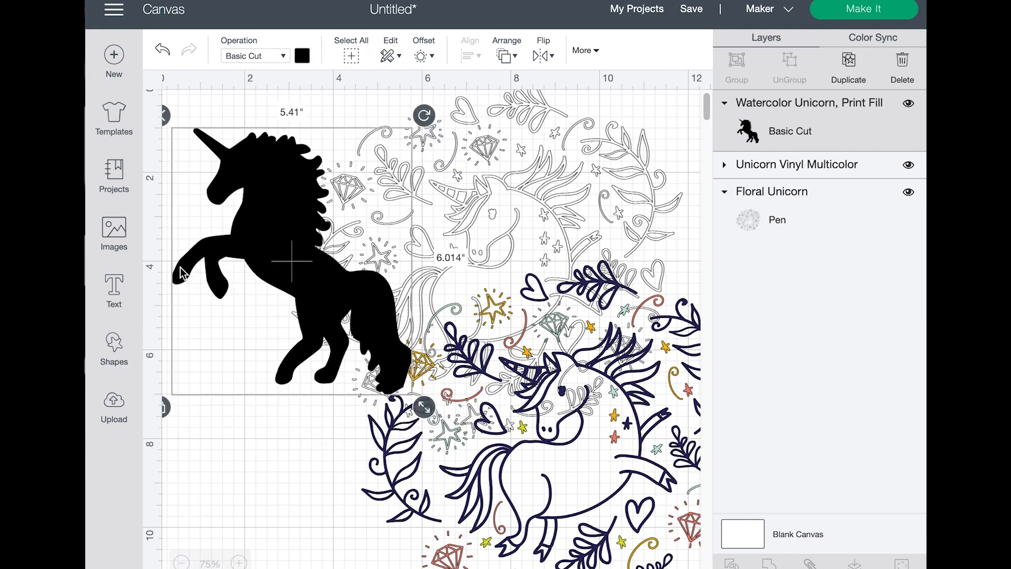
{"action": "key", "text": "Delete"}
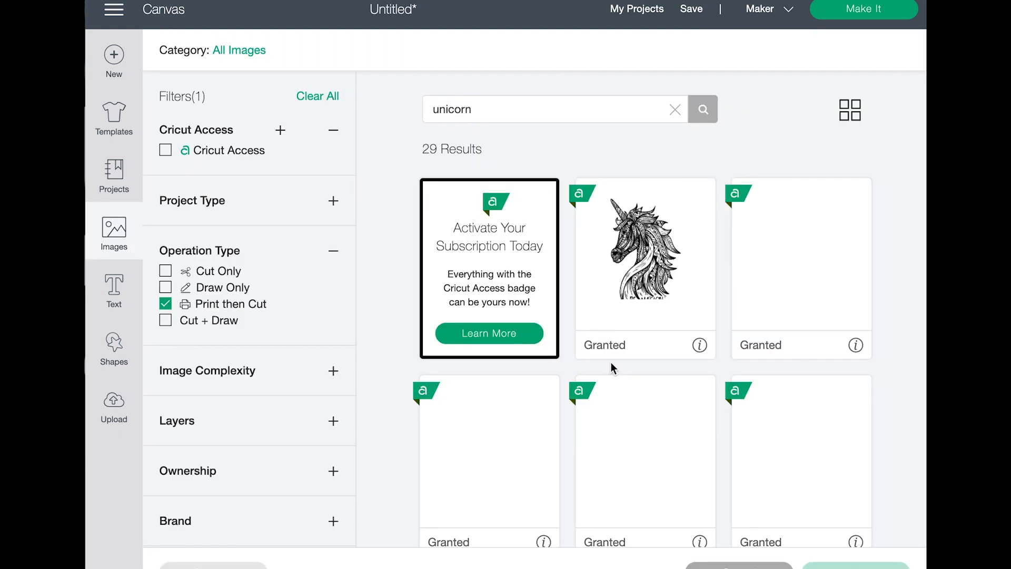
Switch the unicorn images' operation filter from Print then Cut to Cut + Draw, view the designs, and close the filter
{"action": "left_click", "coordinate": [165, 304]}
{"action": "left_click", "coordinate": [165, 320]}
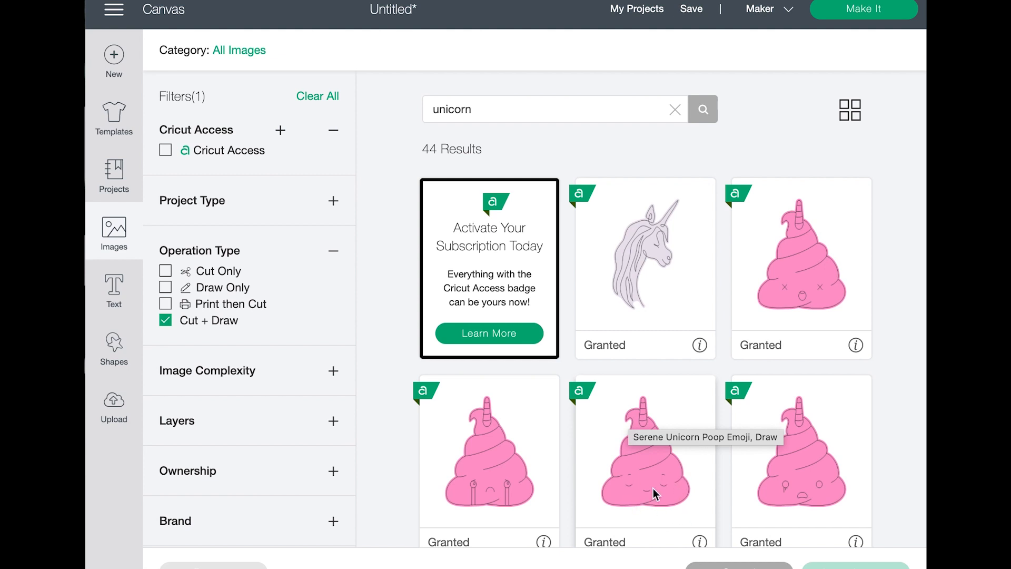
{"action": "left_click", "coordinate": [332, 258]}
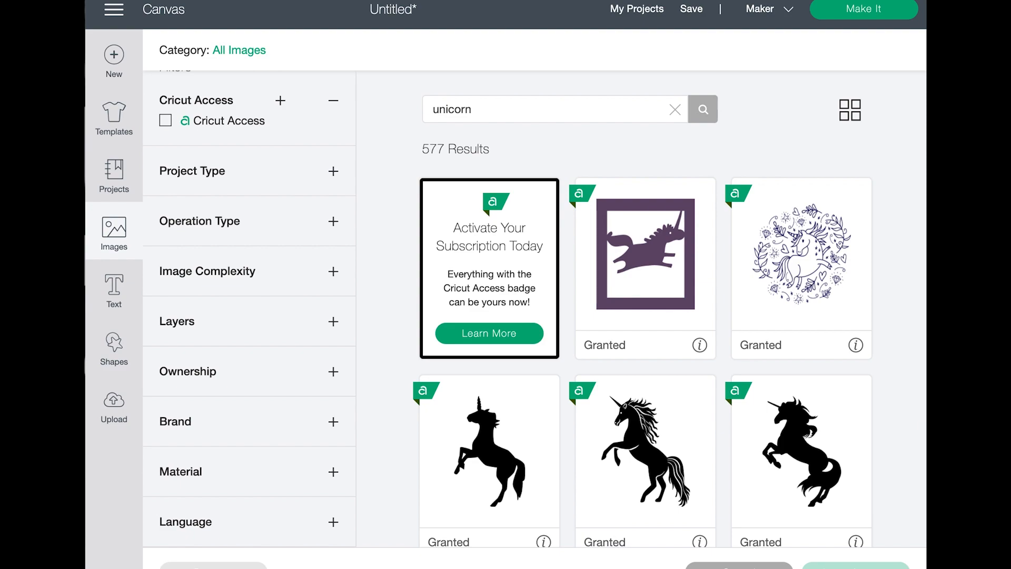
Look through the unicorn images, leave the image library, and move the Floral Unicorn to the canvas's upper-left corner
{"action": "scroll", "coordinate": [672, 390], "scroll_direction": "down", "scroll_amount": 10}
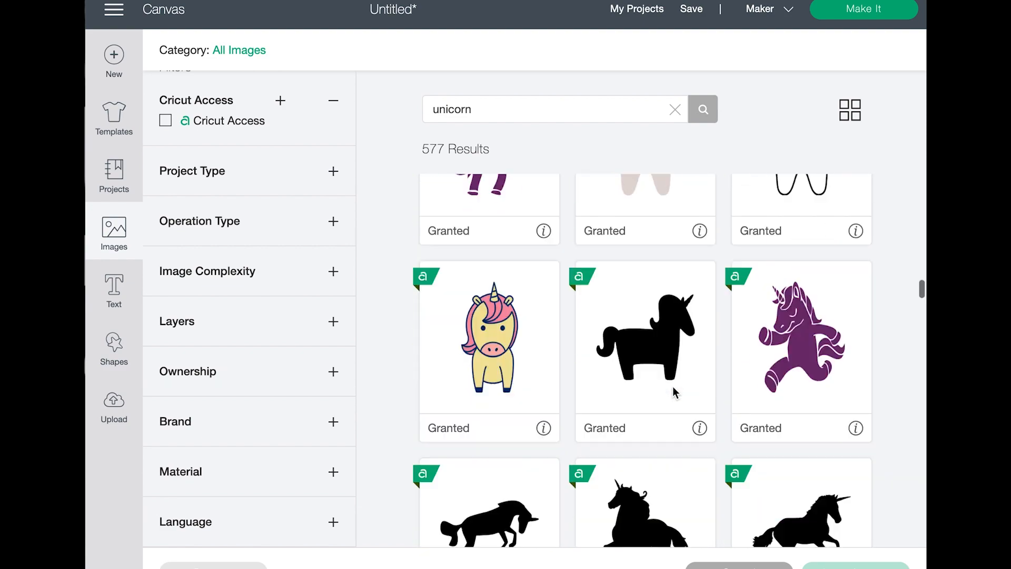
{"action": "scroll", "coordinate": [675, 392], "scroll_direction": "down", "scroll_amount": 10}
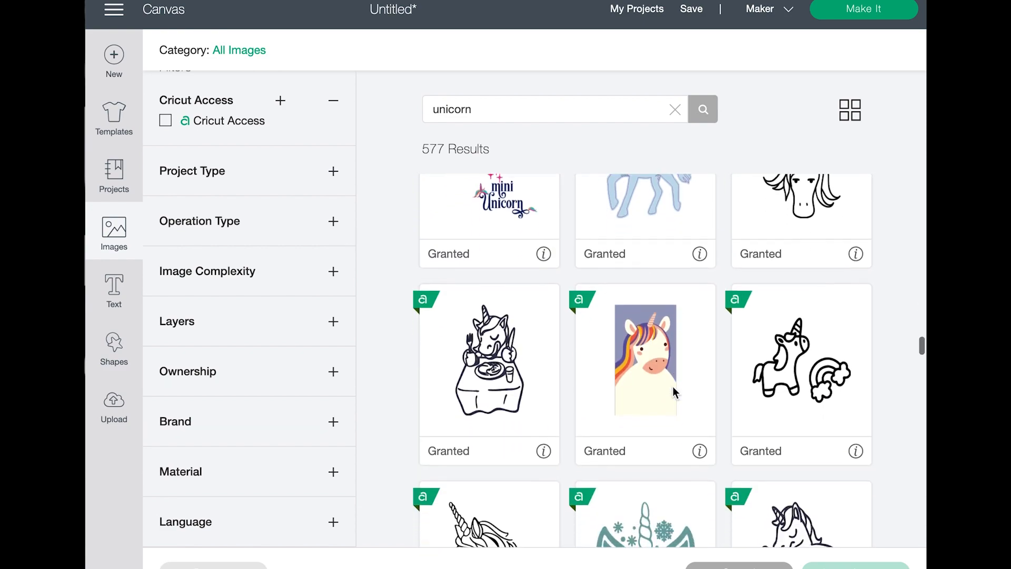
{"action": "scroll", "coordinate": [674, 391], "scroll_direction": "down", "scroll_amount": 1}
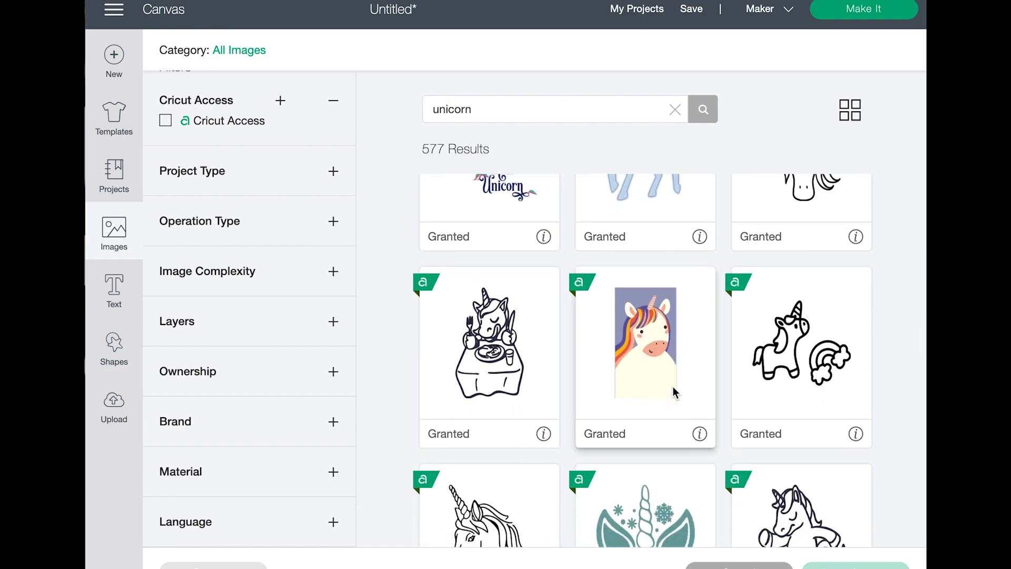
{"action": "left_click", "coordinate": [741, 567]}
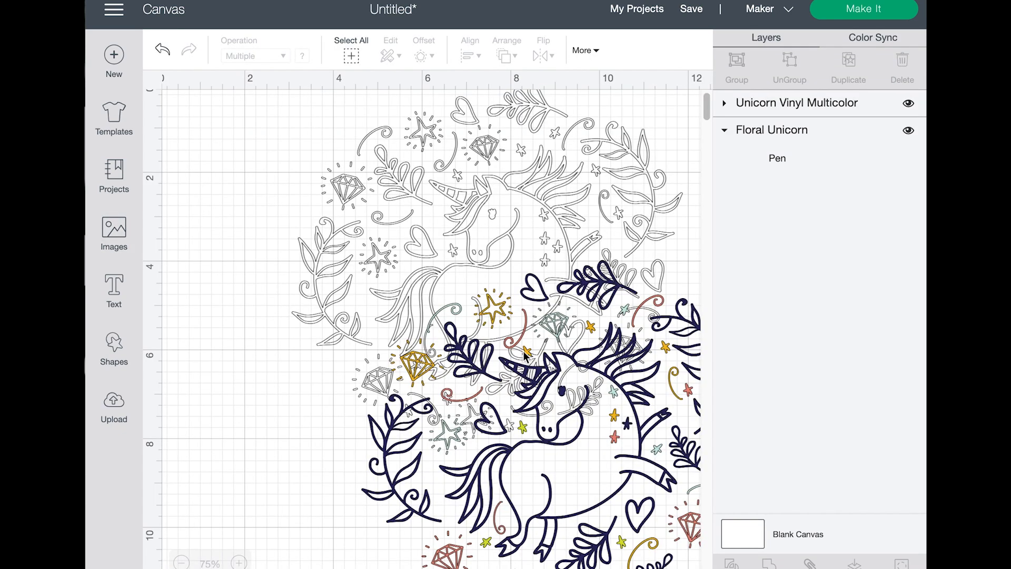
{"action": "left_click_drag", "start_coordinate": [580, 185], "coordinate": [400, 227]}
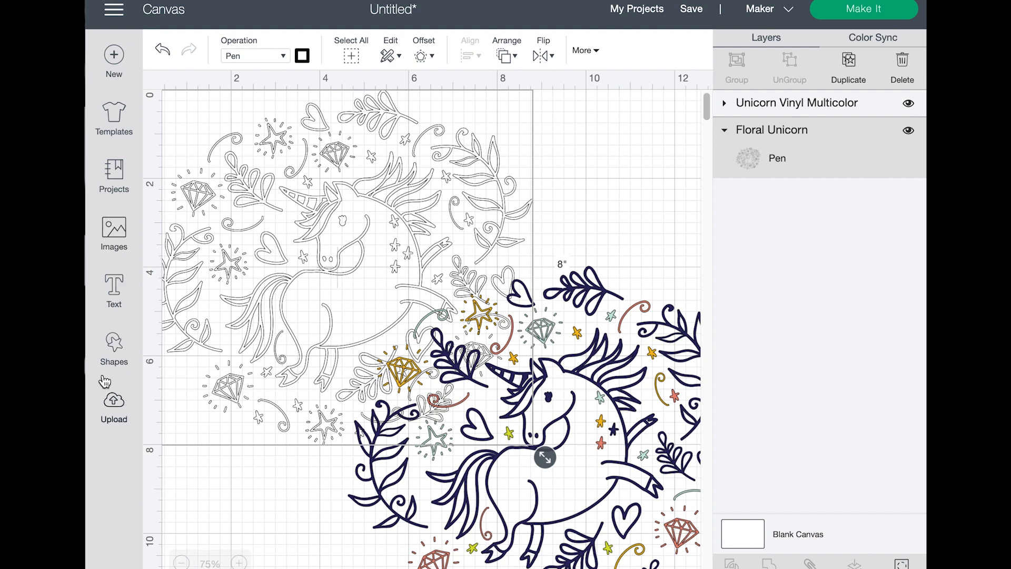
Open the uploads, look through the recent uploads, and view all uploaded images
{"action": "left_click", "coordinate": [115, 416]}
{"action": "scroll", "coordinate": [589, 445], "scroll_direction": "down", "scroll_amount": 5}
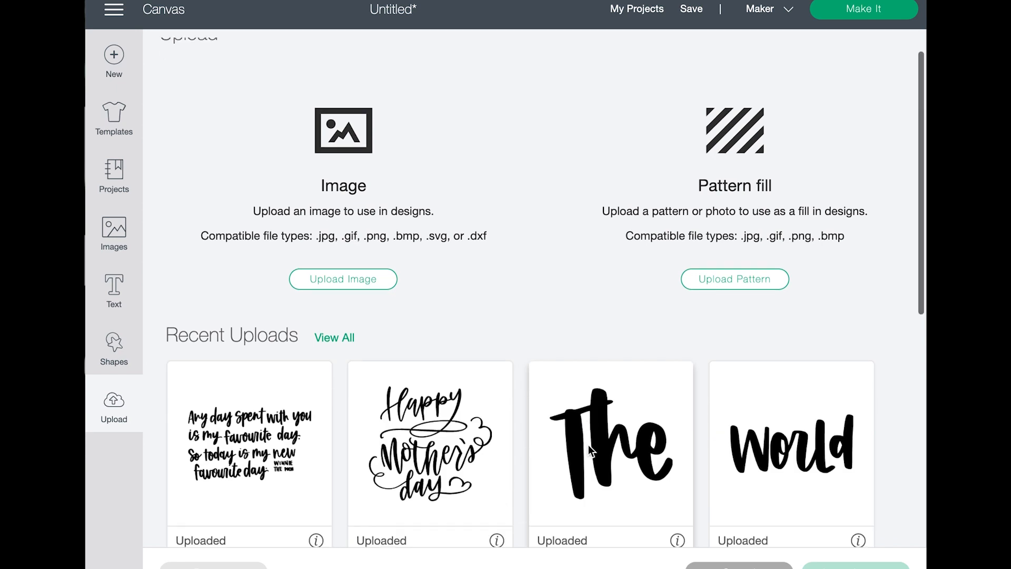
{"action": "scroll", "coordinate": [690, 441], "scroll_direction": "down", "scroll_amount": 4}
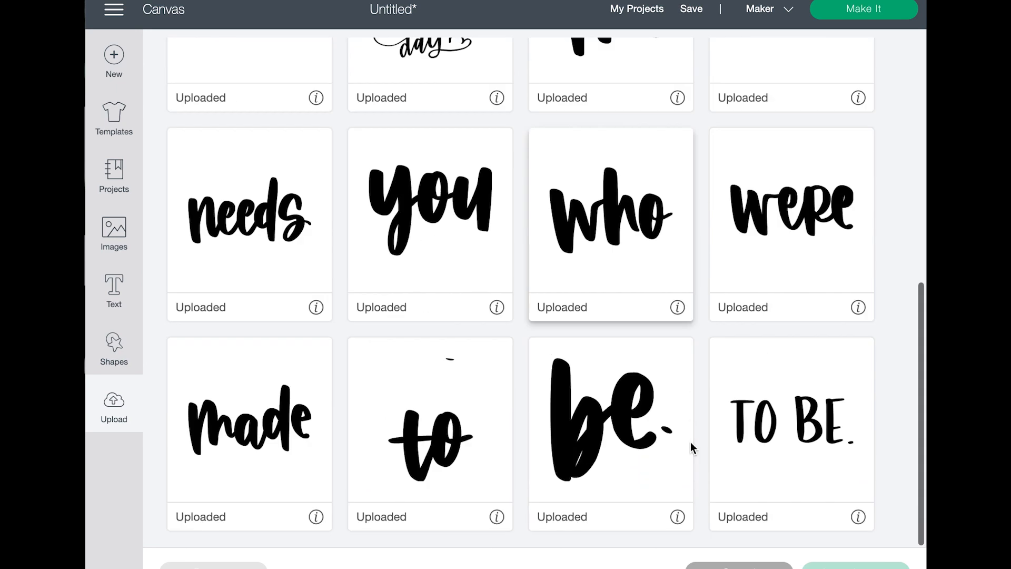
{"action": "scroll", "coordinate": [690, 441], "scroll_direction": "up", "scroll_amount": 7}
{"action": "left_click", "coordinate": [343, 279]}
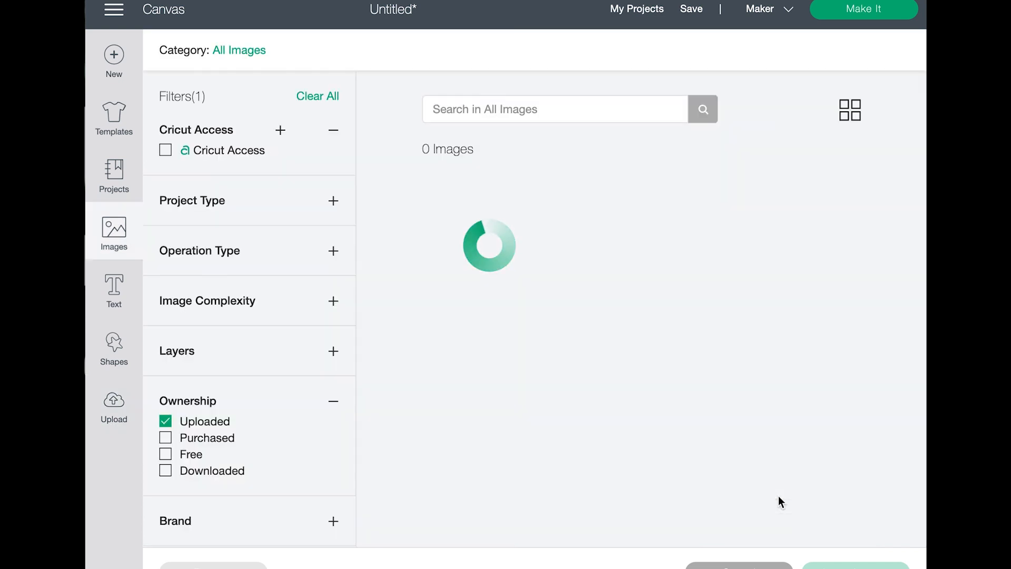
Insert the uploaded Best Daddy Ever, take me away, candies and bear images onto the canvas
{"action": "scroll", "coordinate": [684, 454], "scroll_direction": "down", "scroll_amount": 3}
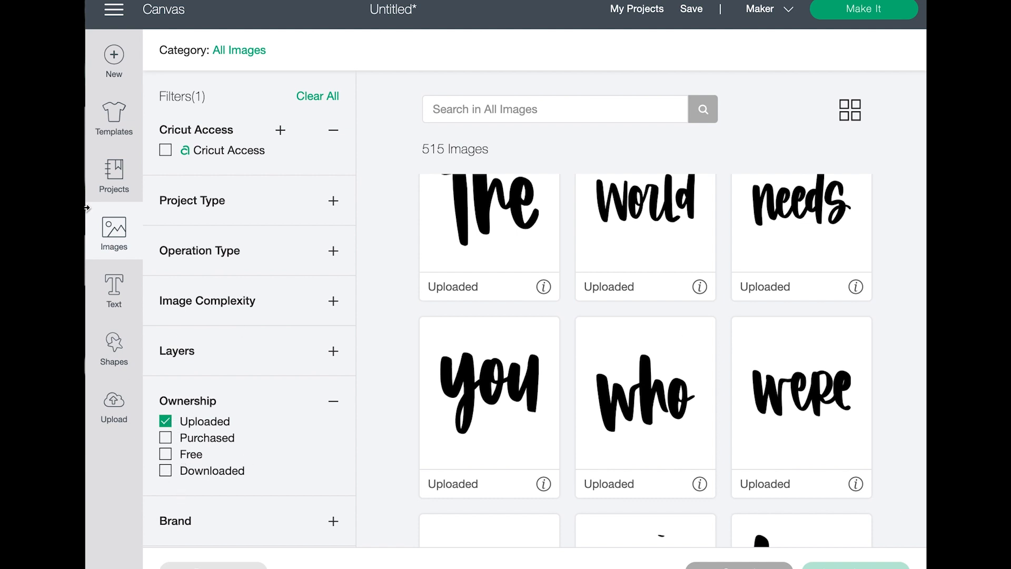
{"action": "scroll", "coordinate": [890, 445], "scroll_direction": "down", "scroll_amount": 15}
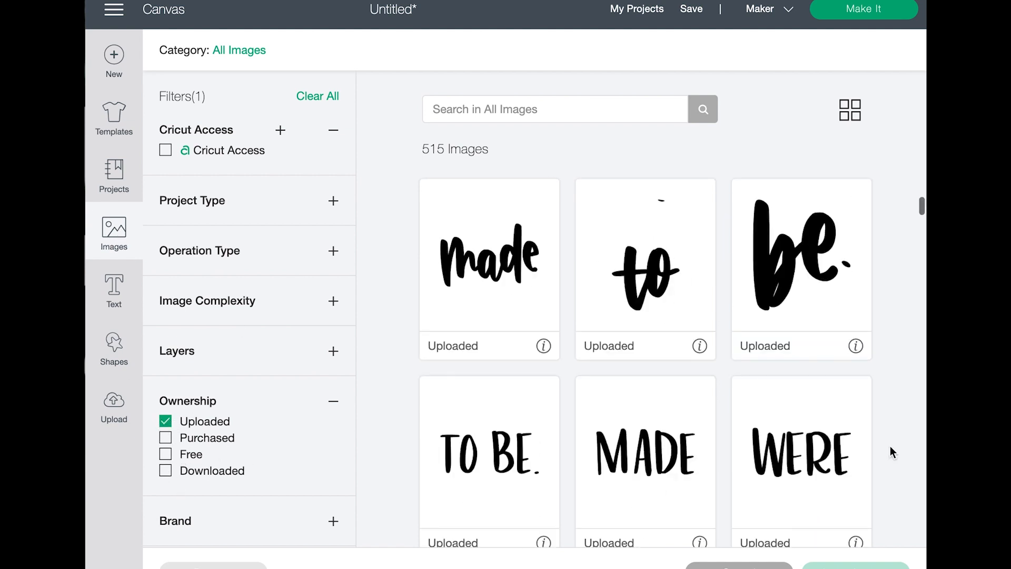
{"action": "scroll", "coordinate": [890, 446], "scroll_direction": "down", "scroll_amount": 15}
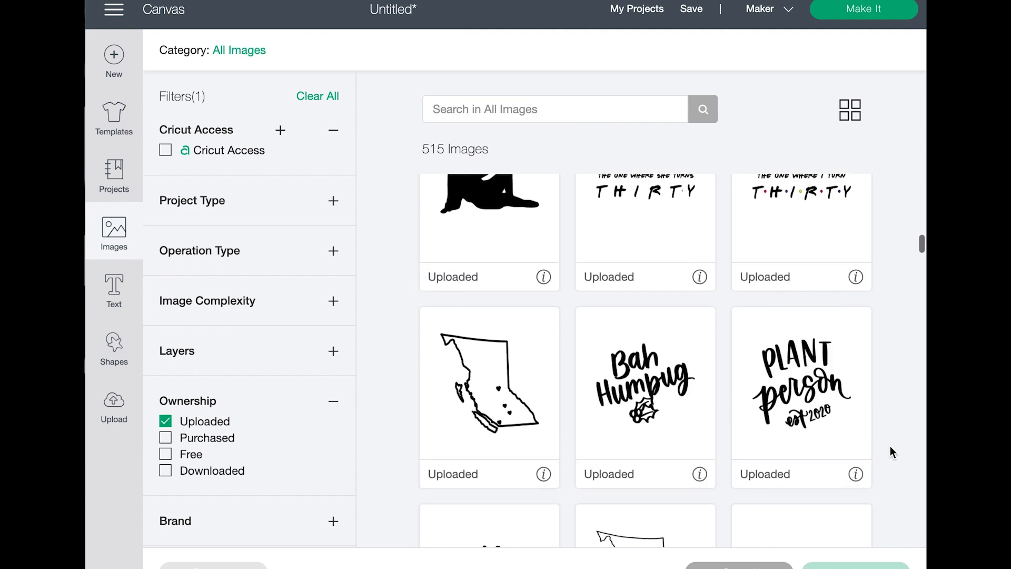
{"action": "scroll", "coordinate": [890, 447], "scroll_direction": "down", "scroll_amount": 15}
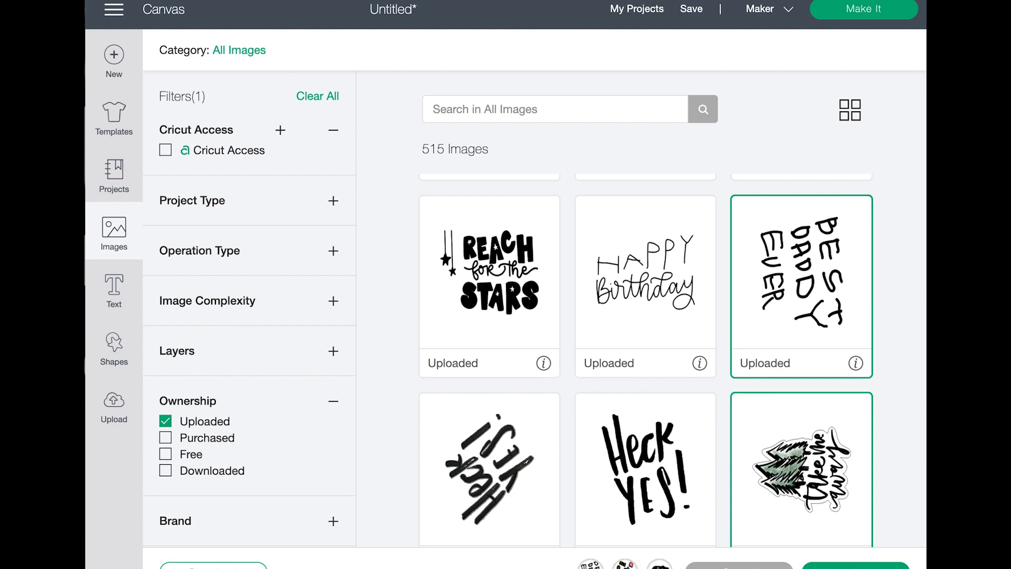
{"action": "left_click", "coordinate": [856, 566]}
Rotate the take me away tree artwork upright and move it to the right of the other images
{"action": "left_click_drag", "start_coordinate": [597, 366], "coordinate": [511, 292]}
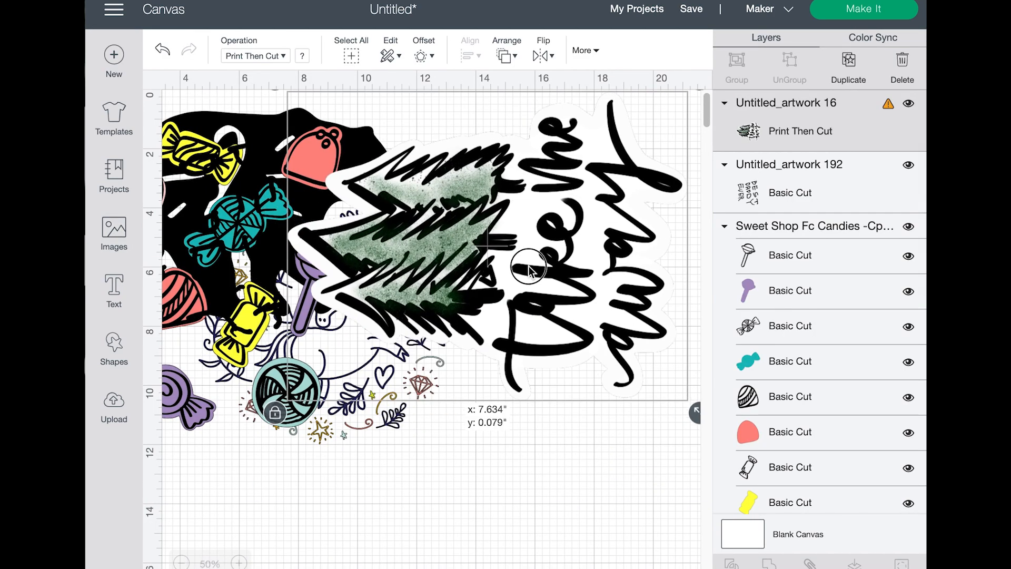
{"action": "left_click_drag", "start_coordinate": [563, 194], "coordinate": [492, 221]}
{"action": "left_click_drag", "start_coordinate": [607, 167], "coordinate": [498, 438]}
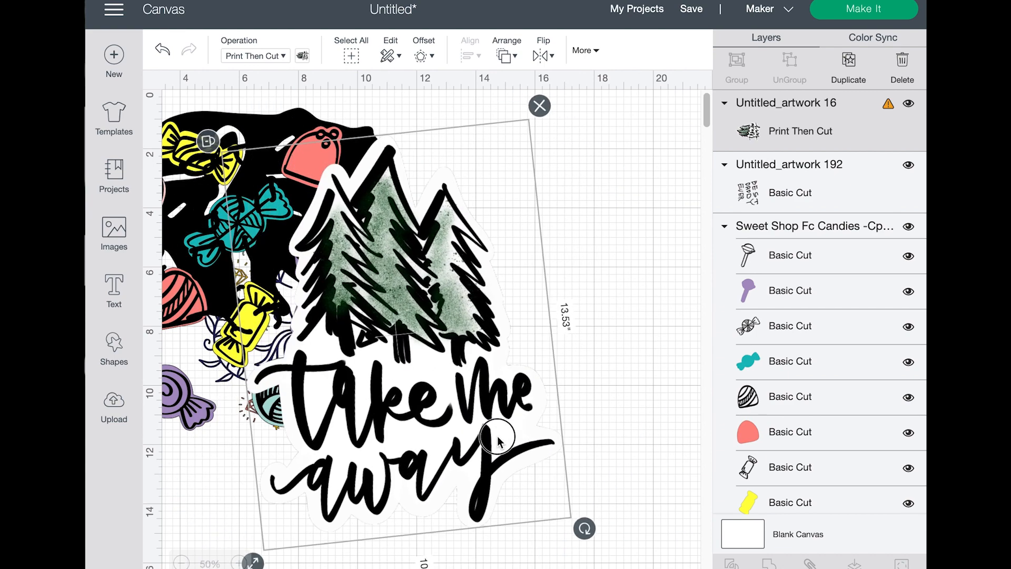
{"action": "left_click_drag", "start_coordinate": [355, 422], "coordinate": [533, 384]}
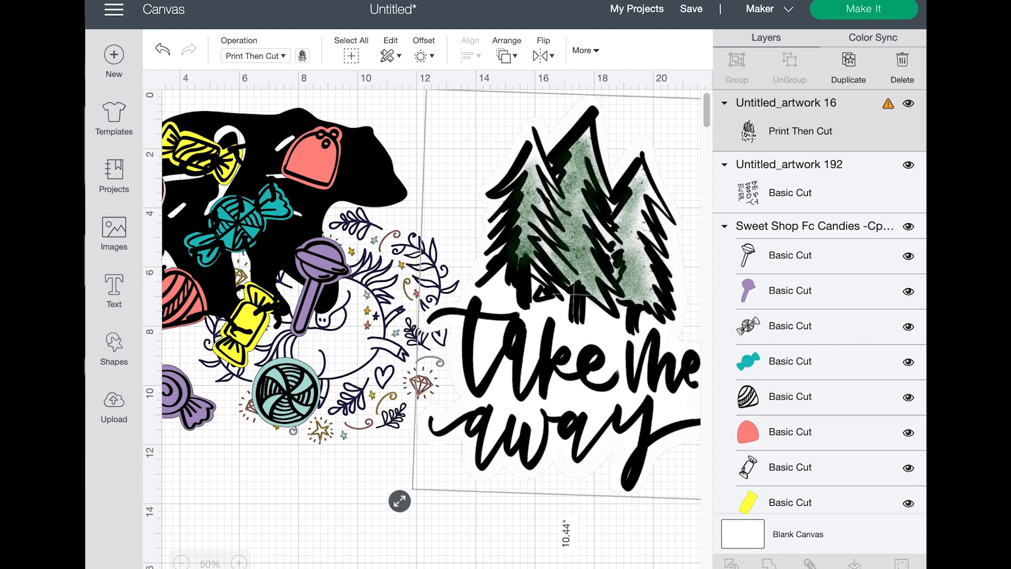
Change the take me away artwork's operation to Basic Cut and delete it from the canvas
{"action": "left_click", "coordinate": [283, 57]}
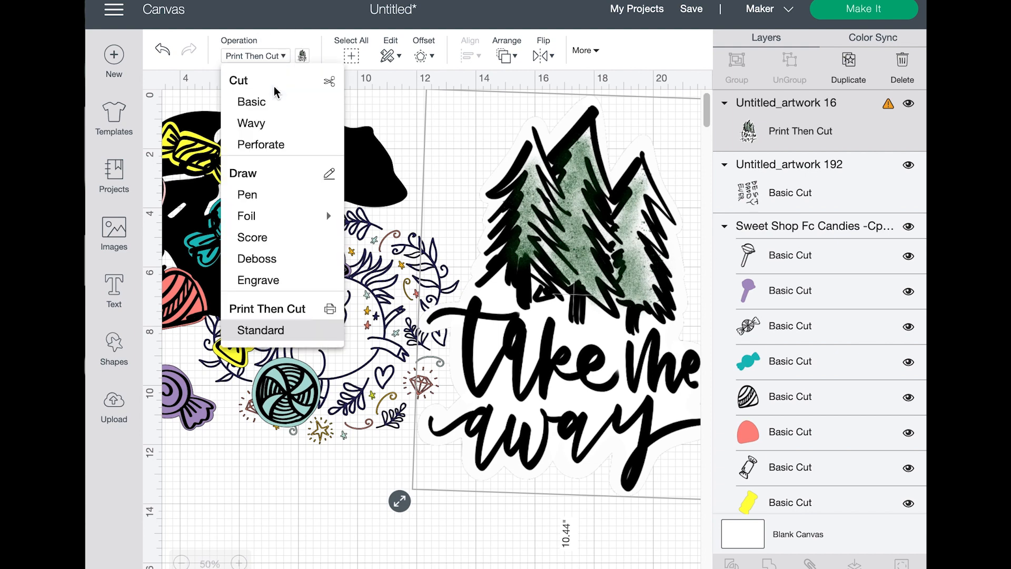
{"action": "left_click", "coordinate": [252, 102]}
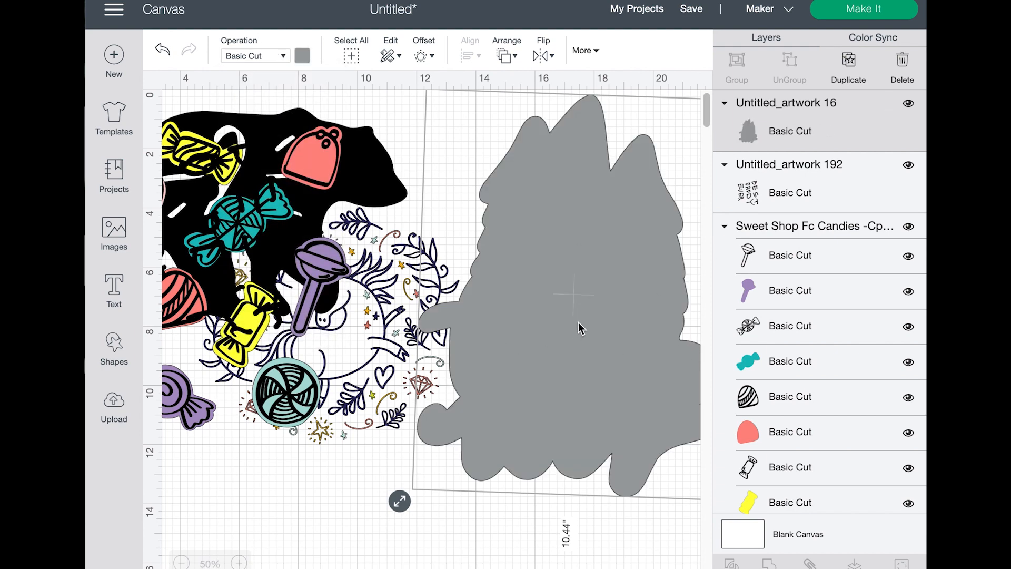
Move the 2 Bear image right of the candies, review its operation options, and delete it from the canvas
{"action": "left_click_drag", "start_coordinate": [376, 152], "coordinate": [468, 214]}
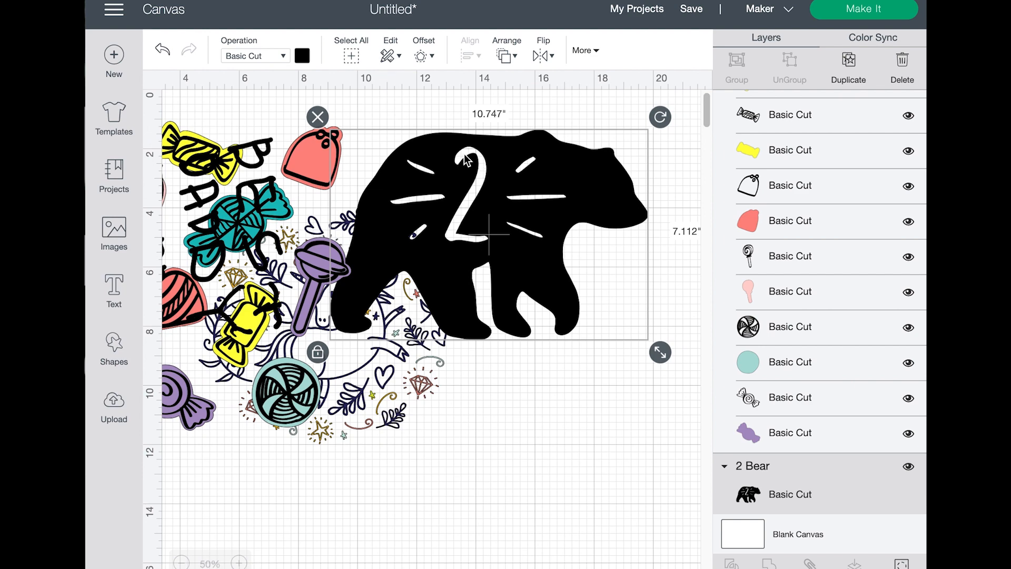
{"action": "left_click_drag", "start_coordinate": [517, 253], "coordinate": [538, 286]}
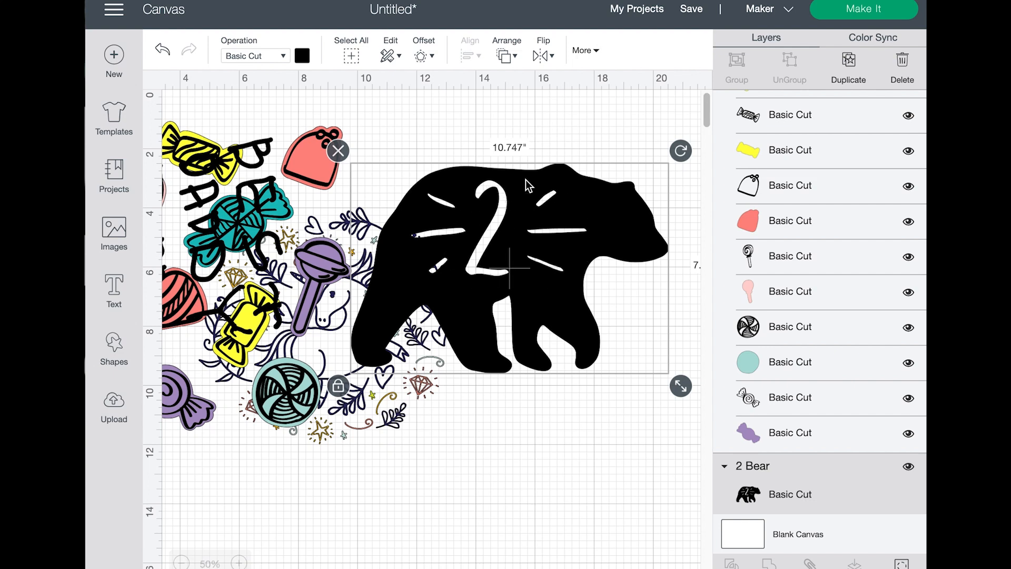
{"action": "left_click", "coordinate": [280, 57]}
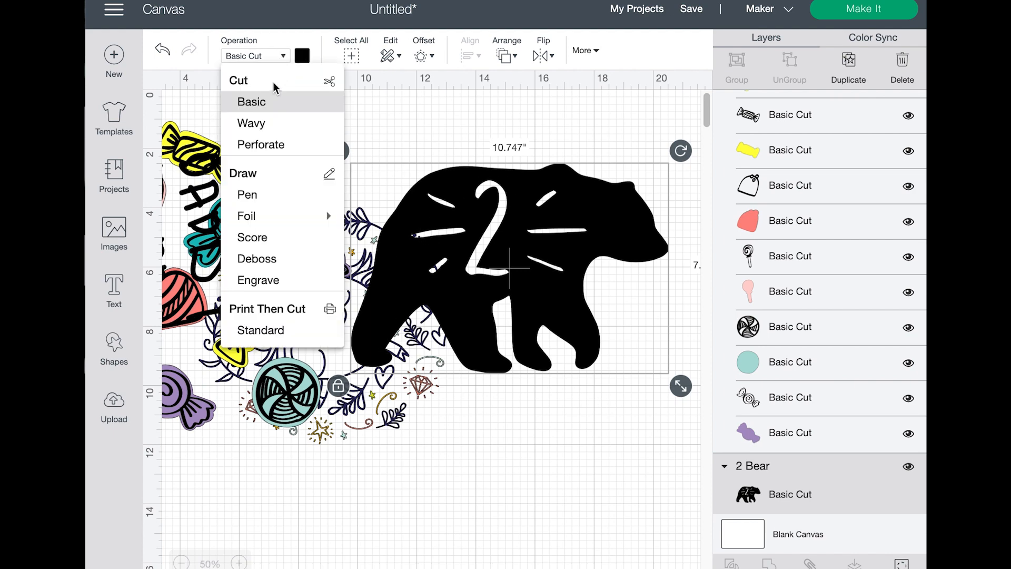
{"action": "left_click", "coordinate": [525, 185]}
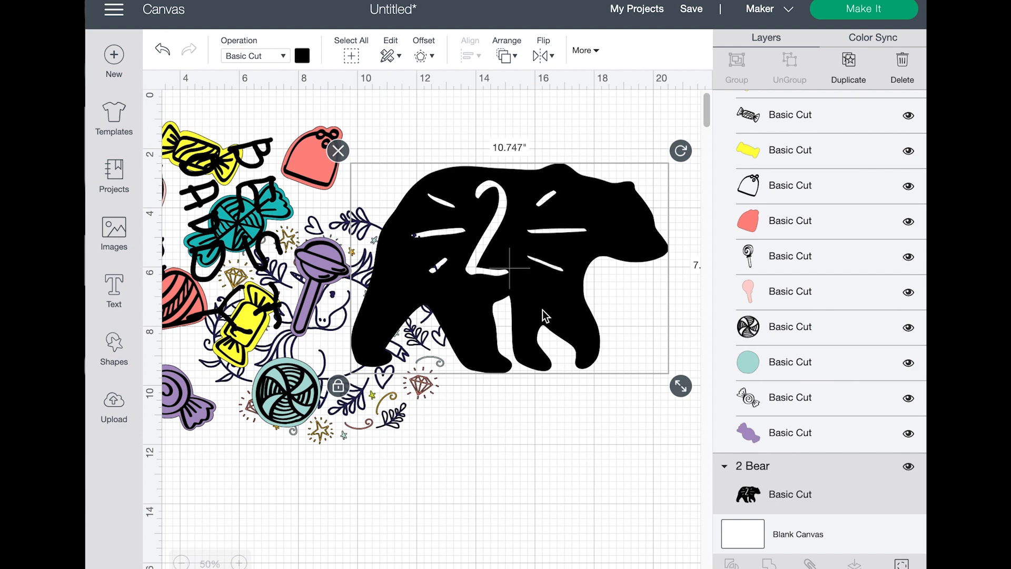
{"action": "mouse_move", "coordinate": [495, 251]}
{"action": "left_mouse_down"}
{"action": "mouse_move", "coordinate": [538, 311]}
{"action": "mouse_move", "coordinate": [501, 255]}
{"action": "left_mouse_up"}
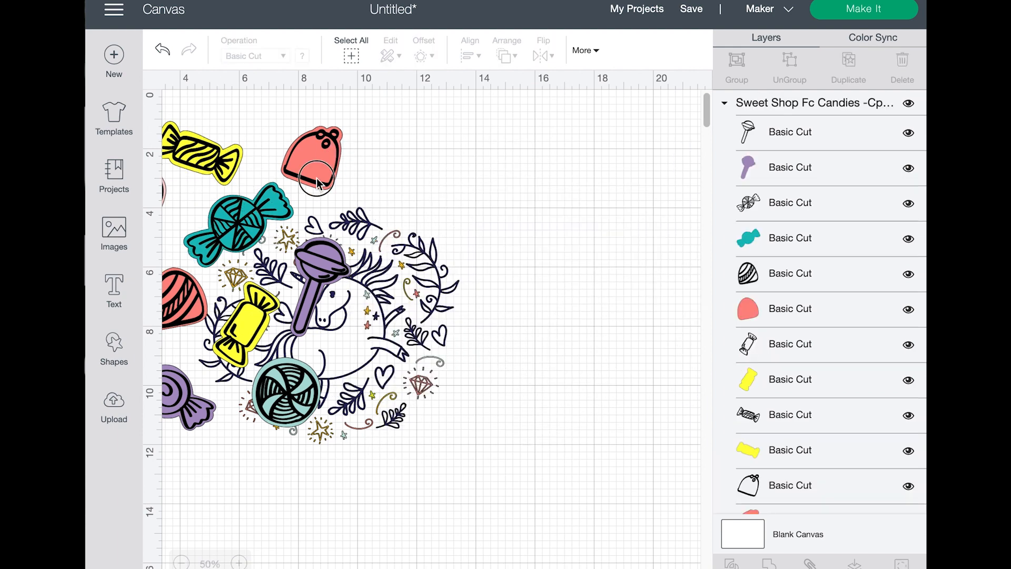
Move the Sweet Shop candies to the right of the unicorn, hiding and reshowing the lollipop and teal candy layers
{"action": "left_click_drag", "start_coordinate": [316, 175], "coordinate": [578, 232]}
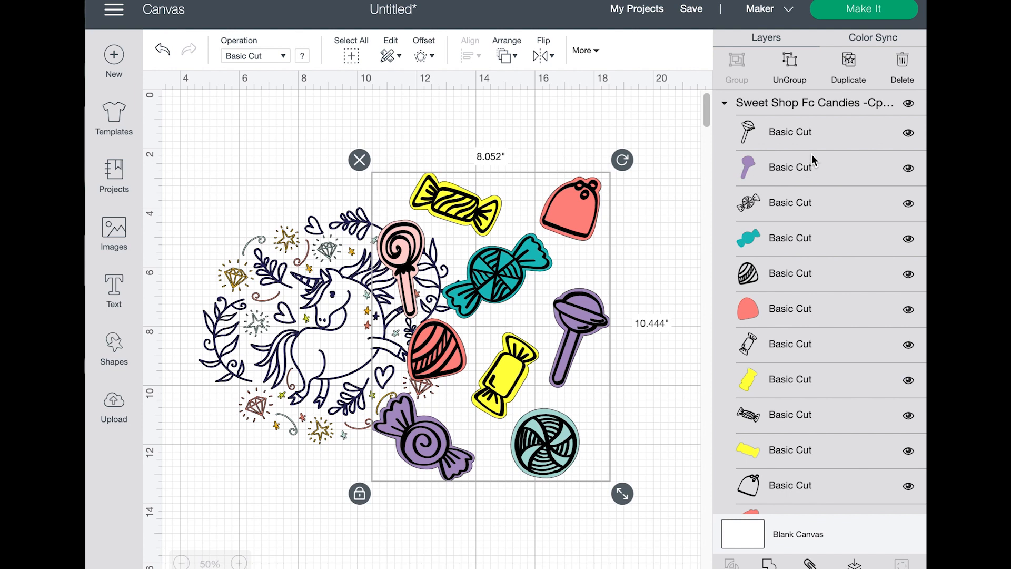
{"action": "left_click", "coordinate": [907, 136]}
{"action": "left_click", "coordinate": [907, 136]}
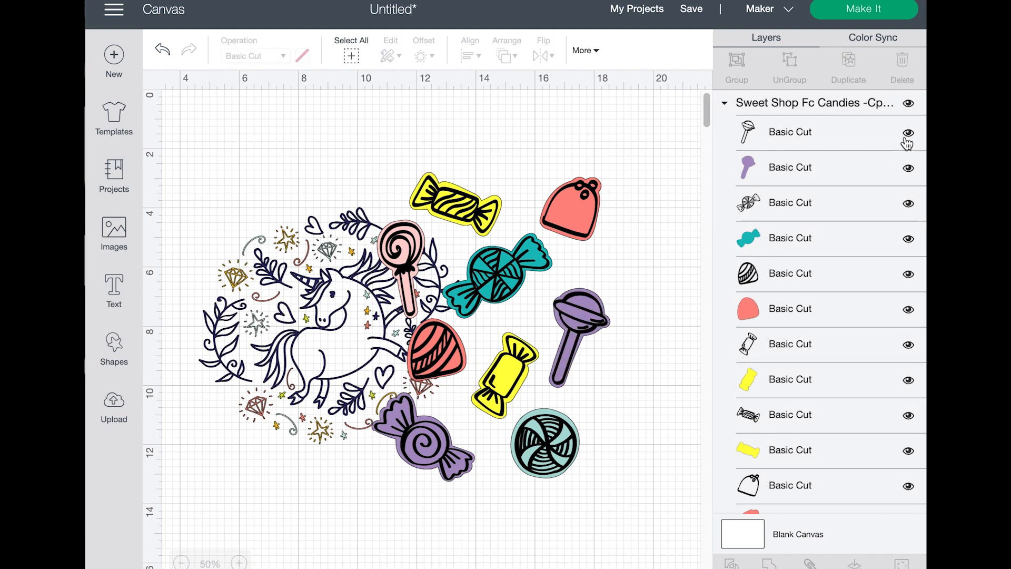
{"action": "left_click", "coordinate": [907, 169]}
{"action": "left_click", "coordinate": [908, 171]}
{"action": "left_click", "coordinate": [908, 240]}
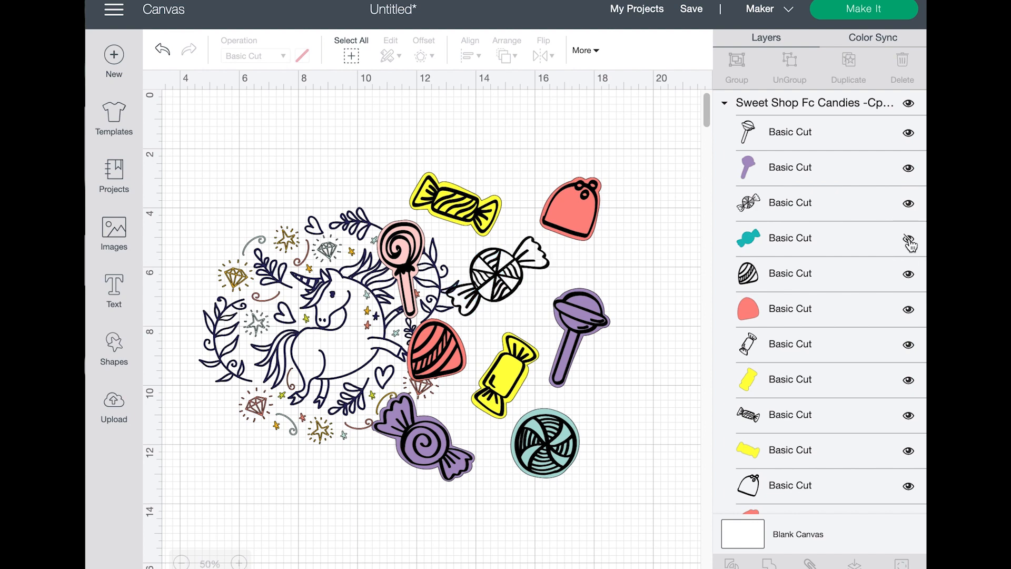
{"action": "left_click", "coordinate": [908, 240]}
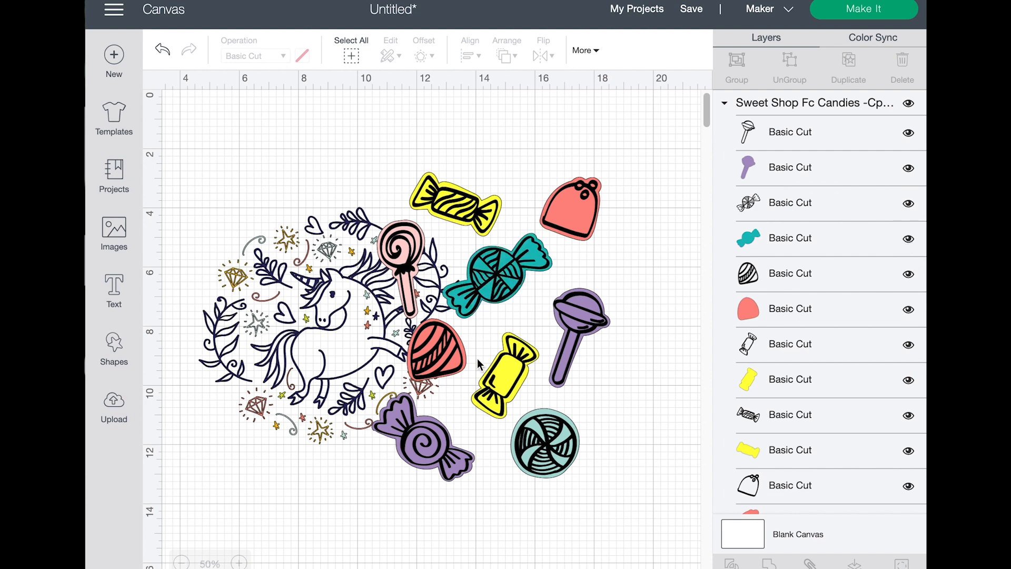
{"action": "left_click_drag", "start_coordinate": [501, 281], "coordinate": [578, 261]}
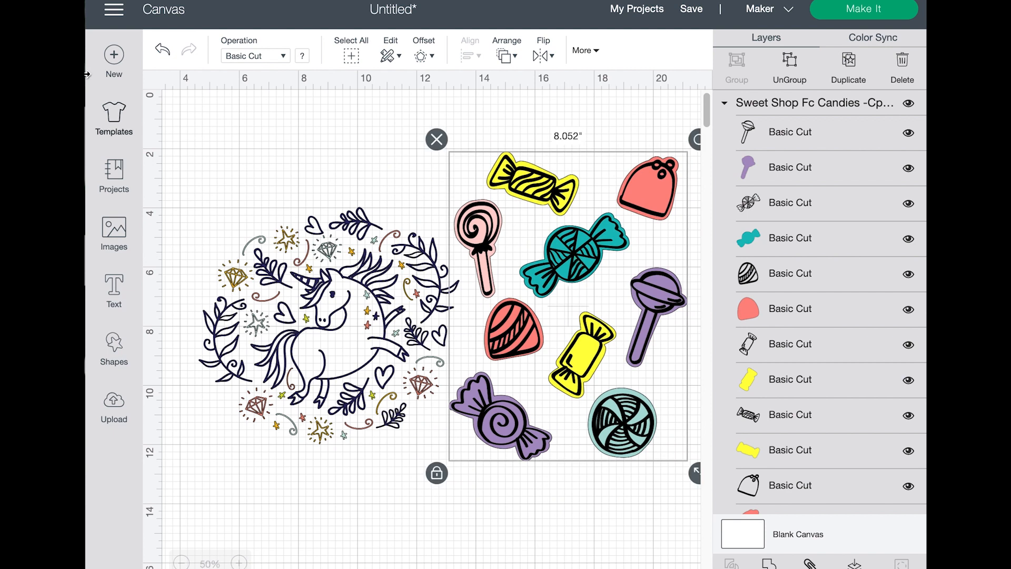
Upload the image file Untitled_Artwork 2.png from the Downloads folder
{"action": "left_click", "coordinate": [119, 423]}
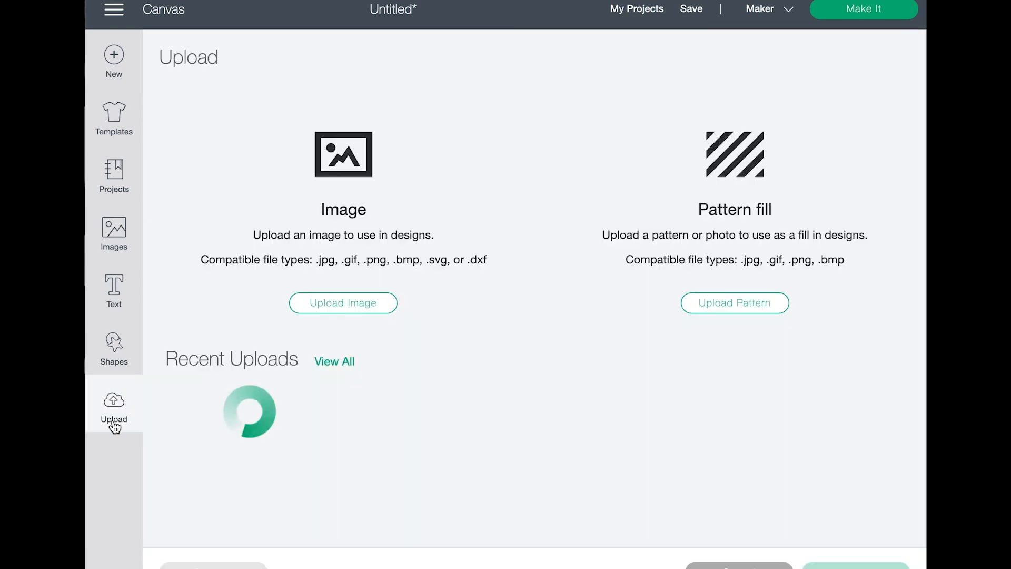
{"action": "left_click", "coordinate": [348, 309]}
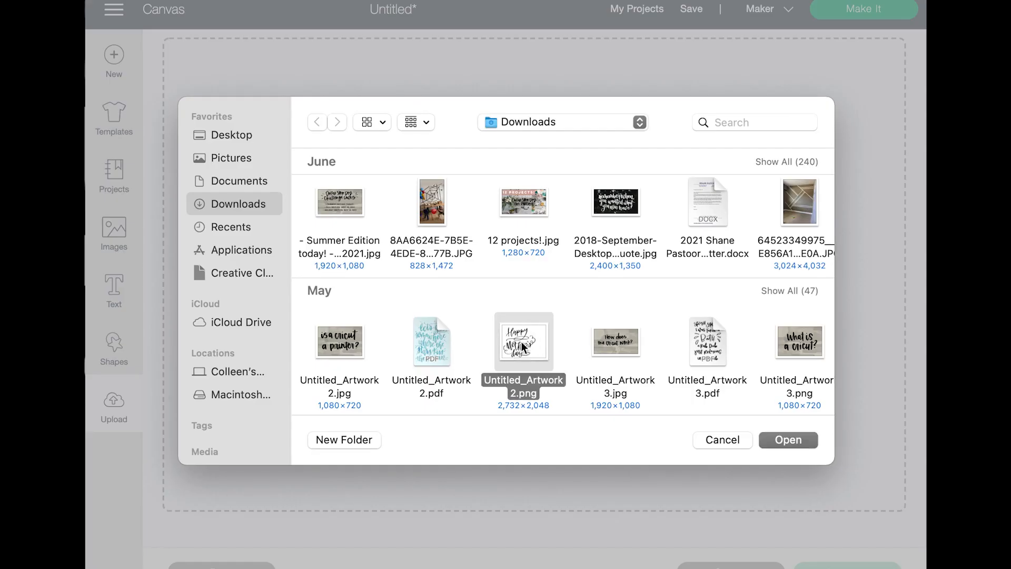
{"action": "left_click", "coordinate": [788, 440]}
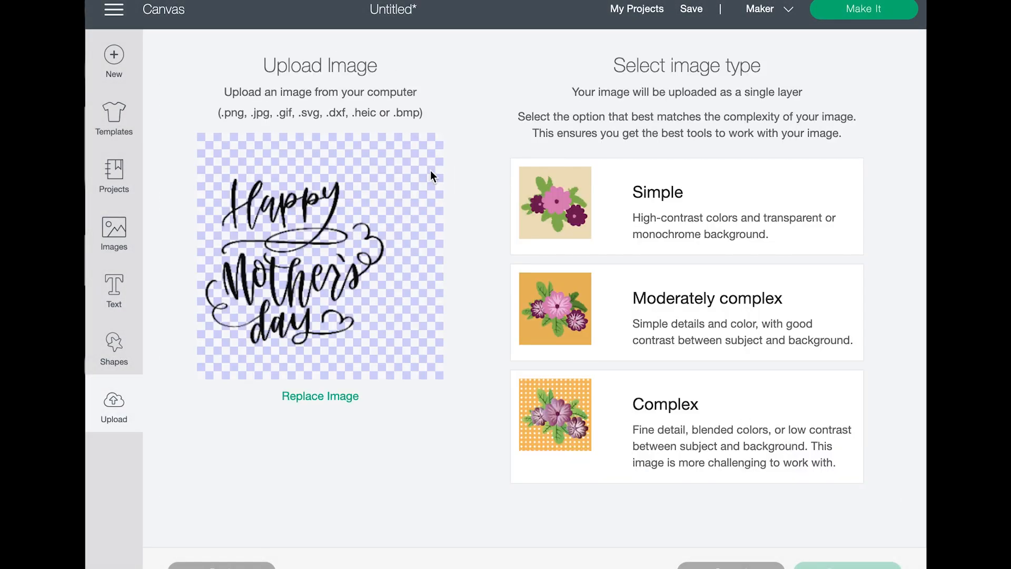
Set the Happy Mother's Day image type to Simple, check its transparent background, and continue to the upload type selection
{"action": "left_click", "coordinate": [763, 213]}
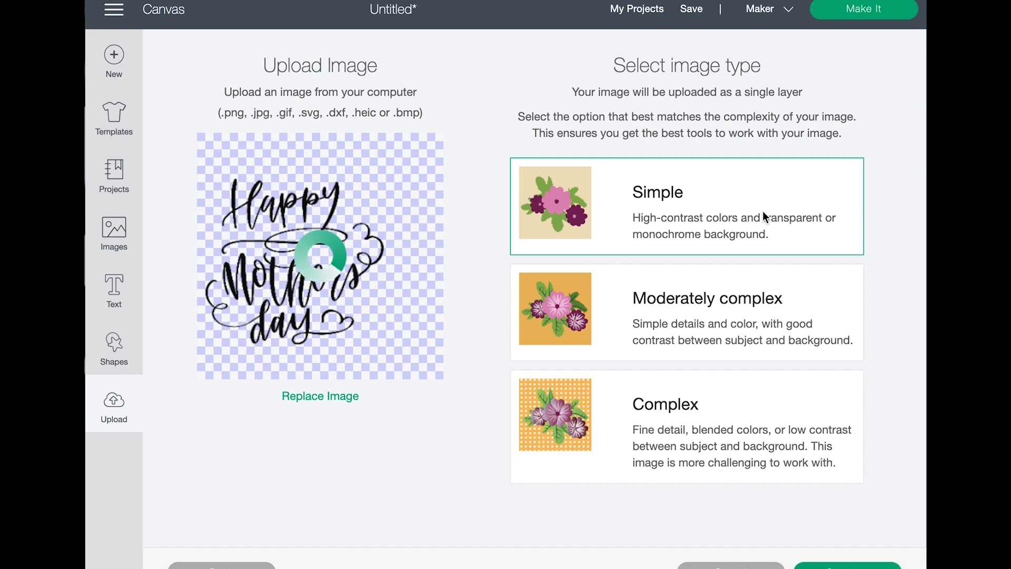
{"action": "left_click", "coordinate": [825, 564]}
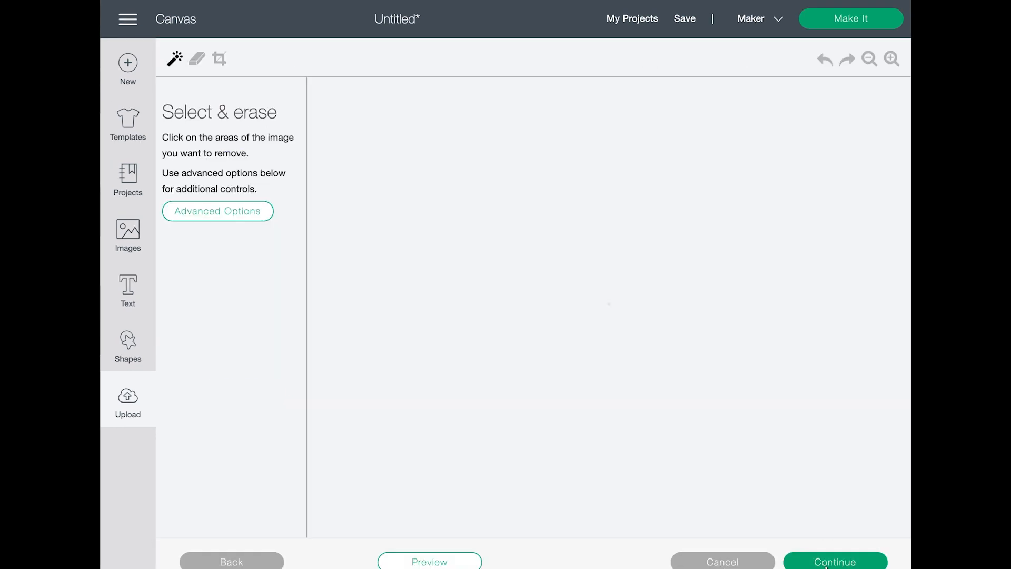
{"action": "scroll", "coordinate": [646, 335], "scroll_direction": "right", "scroll_amount": 15}
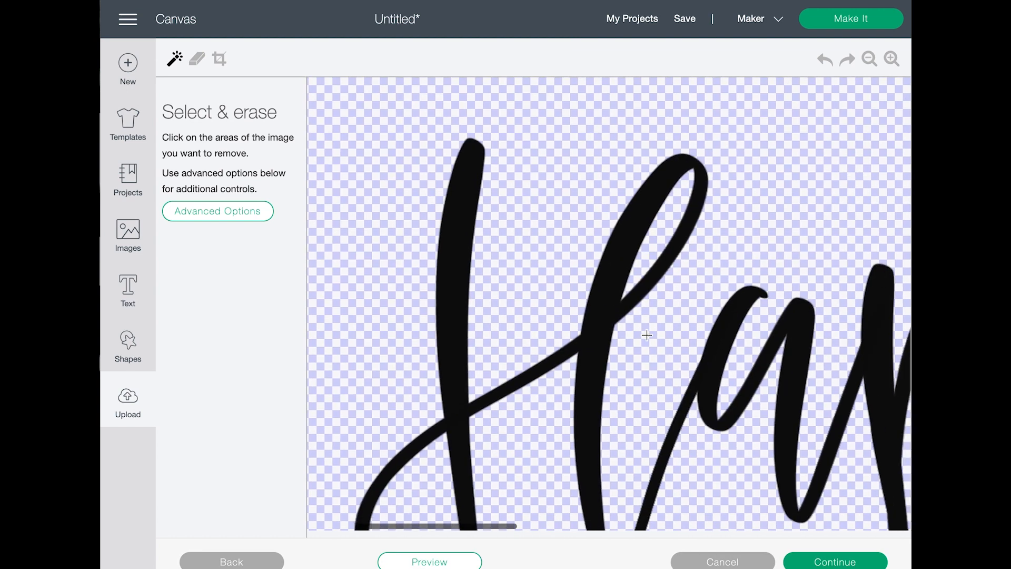
{"action": "scroll", "coordinate": [646, 334], "scroll_direction": "down", "scroll_amount": 5}
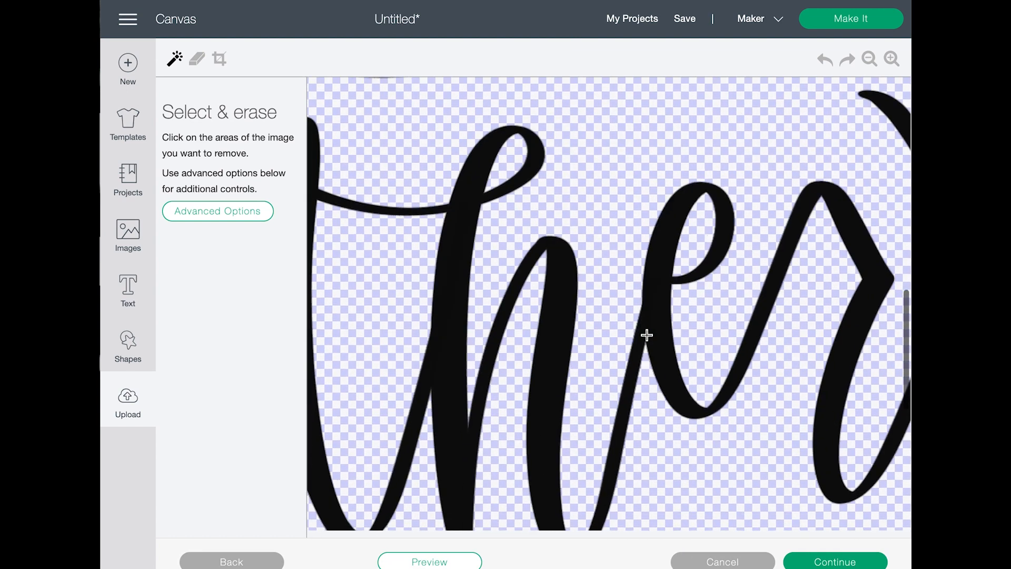
{"action": "left_click", "coordinate": [834, 561]}
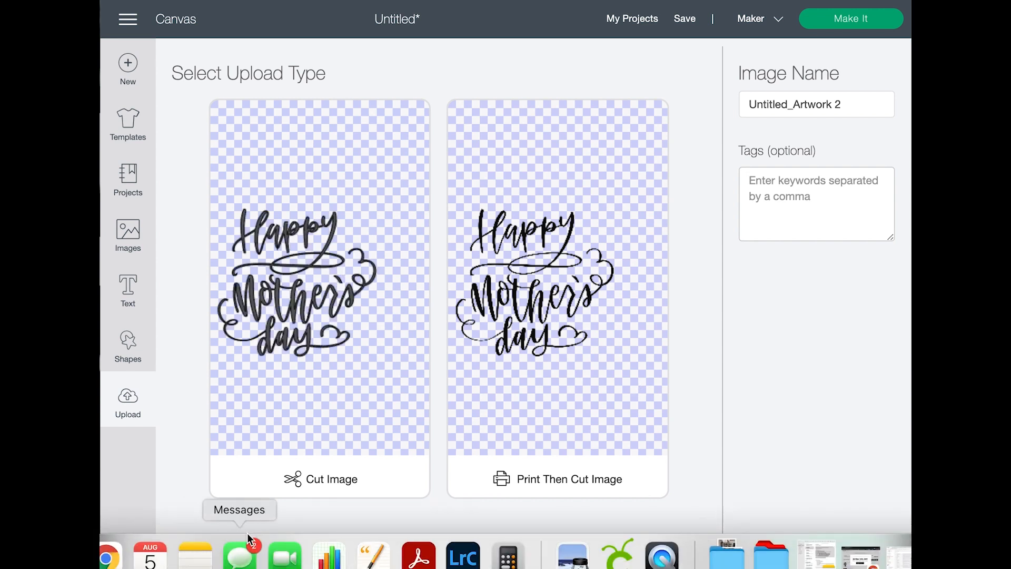
Choose Cut Image as the upload type, name the image Mothers Day, and upload it
{"action": "left_click", "coordinate": [320, 478]}
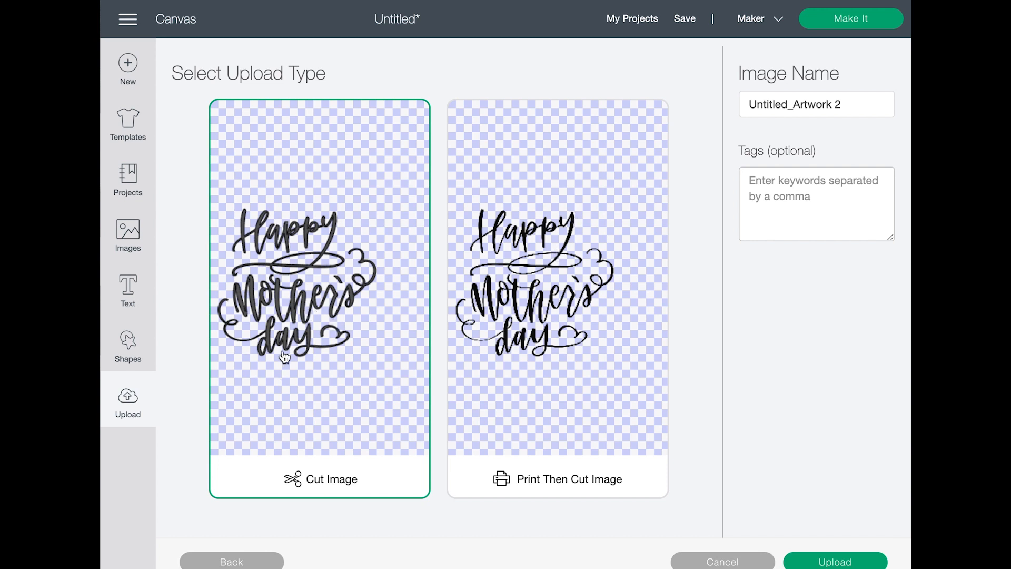
{"action": "left_click", "coordinate": [808, 104]}
{"action": "key", "text": "super+a"}
{"action": "type", "text": "Mo"}
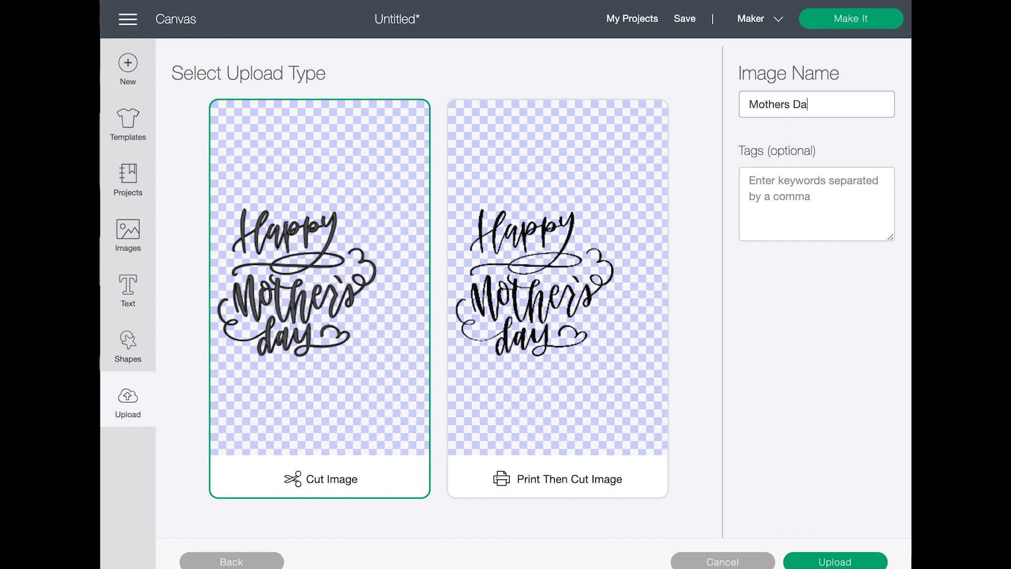
{"action": "left_click", "coordinate": [840, 561]}
Select the newly uploaded Happy Mother's Day image among the recent uploads and examine the pattern fill upload option
{"action": "scroll", "coordinate": [584, 352], "scroll_direction": "down", "scroll_amount": 4}
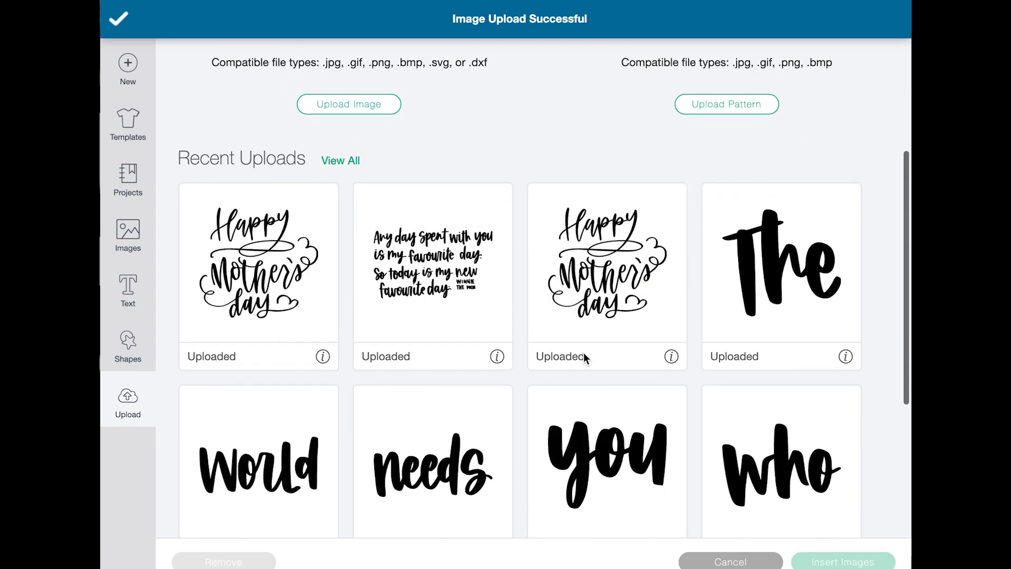
{"action": "left_click", "coordinate": [276, 307]}
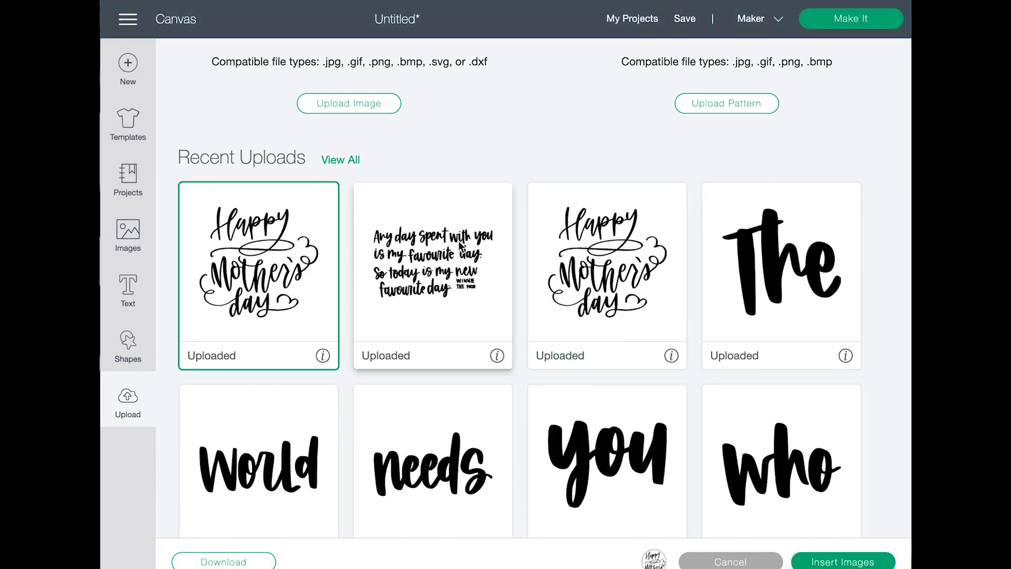
{"action": "scroll", "coordinate": [465, 247], "scroll_direction": "up", "scroll_amount": 4}
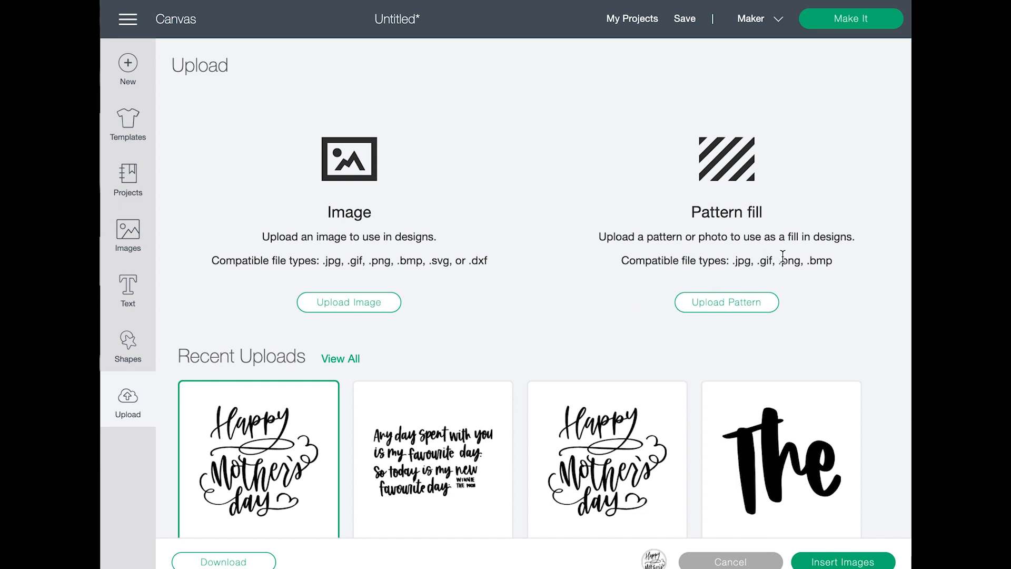
{"action": "left_click", "coordinate": [729, 309]}
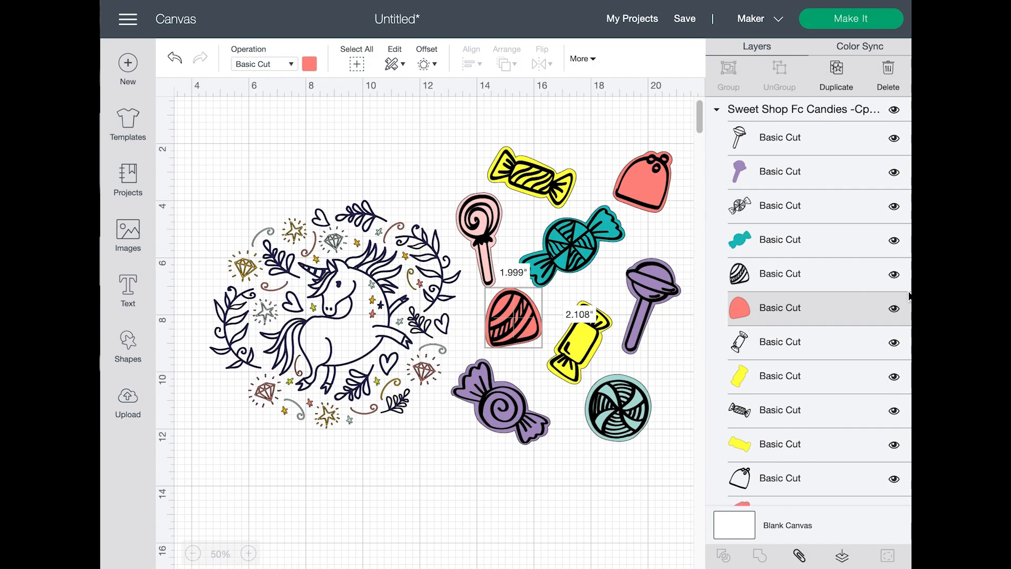
Hide the black stripe layer of the coral gumdrop candy and set its coral base layer to Print Then Cut
{"action": "left_click", "coordinate": [894, 274]}
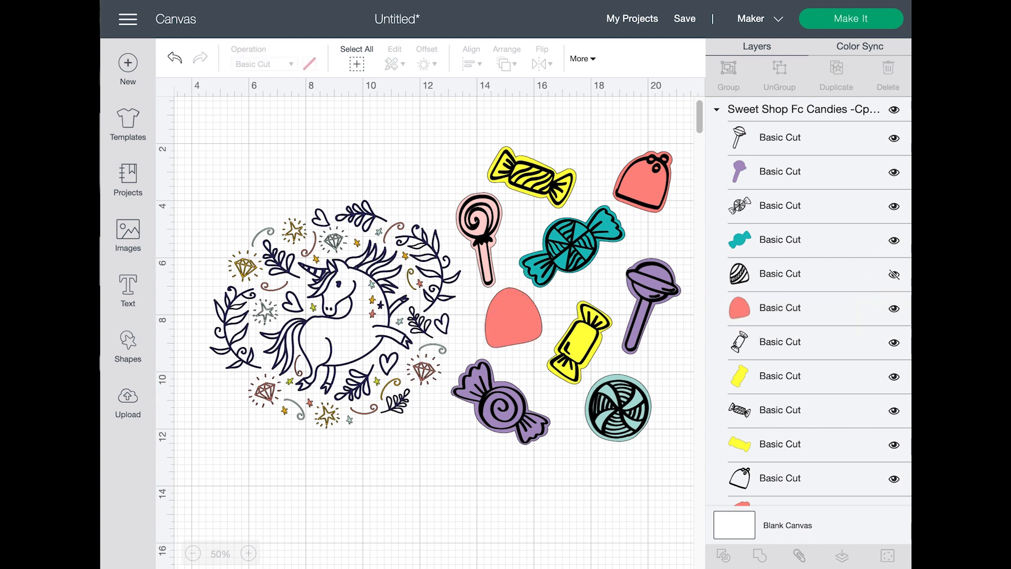
{"action": "left_click", "coordinate": [798, 311]}
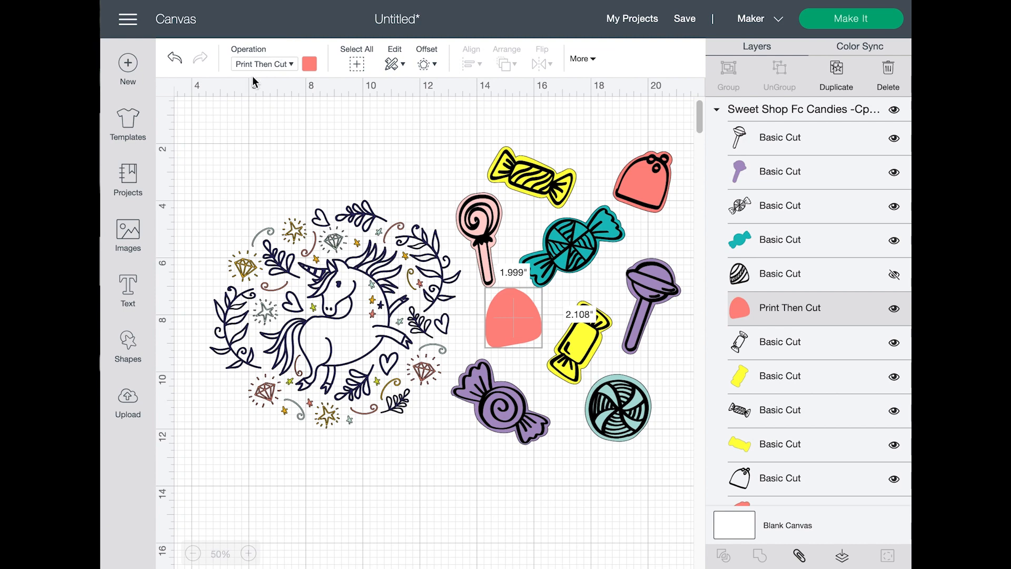
{"action": "left_click", "coordinate": [289, 66]}
Change the gumdrop base's print type to Pattern, apply the pink watercolor pattern, and browse the other patterns
{"action": "left_click", "coordinate": [311, 62]}
{"action": "left_click", "coordinate": [376, 135]}
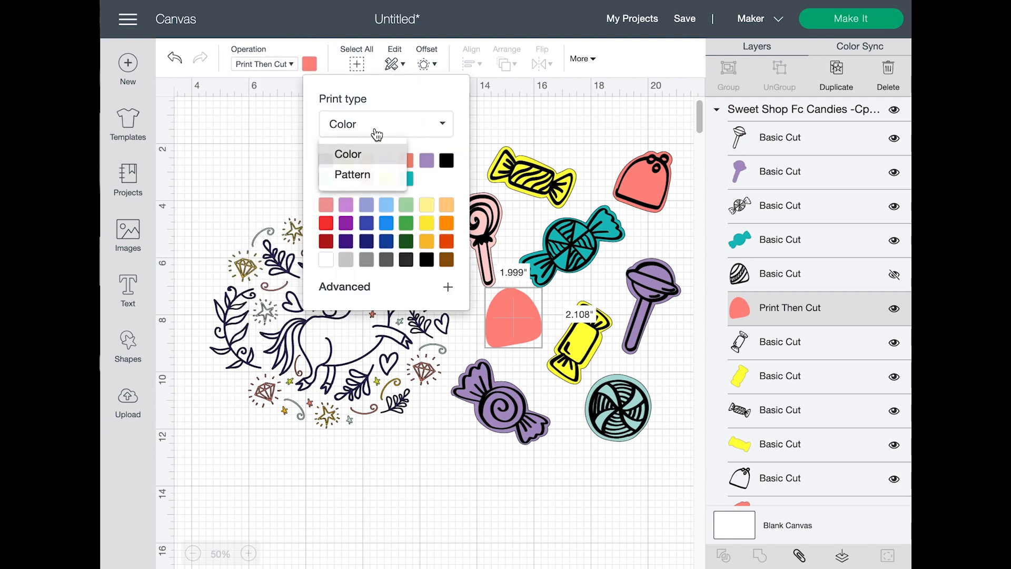
{"action": "left_click", "coordinate": [351, 174]}
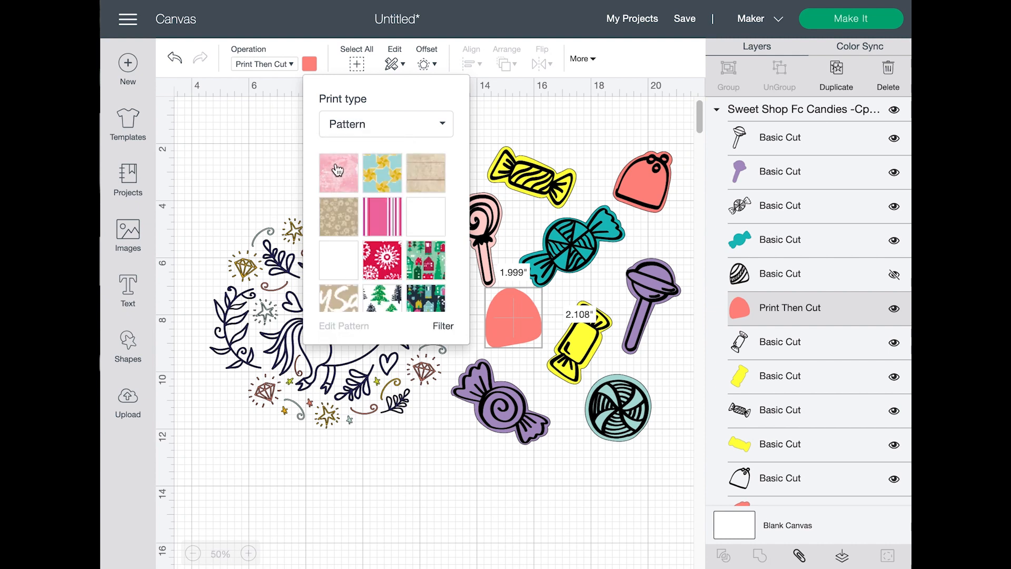
{"action": "left_click", "coordinate": [337, 169]}
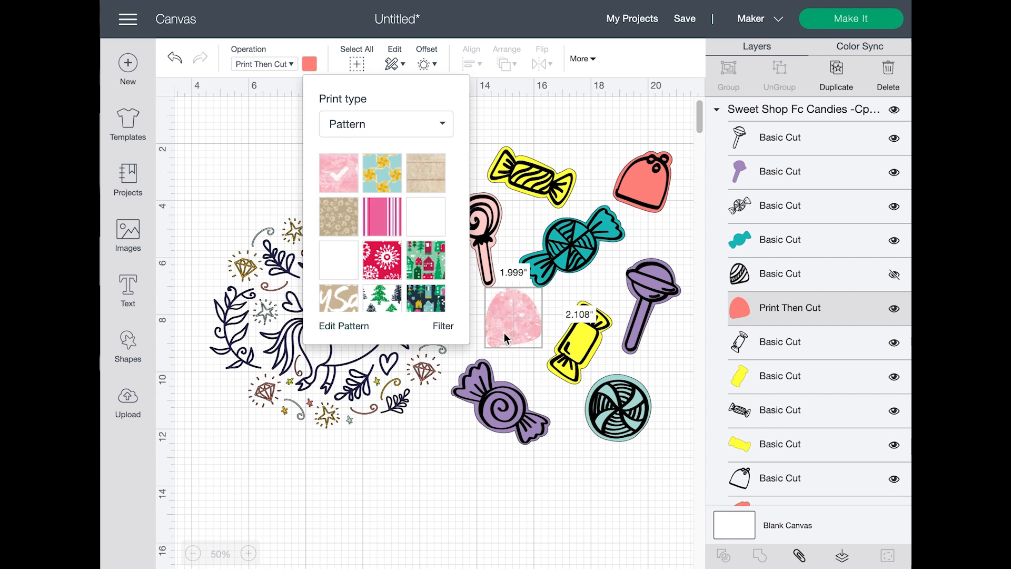
{"action": "scroll", "coordinate": [381, 231], "scroll_direction": "down", "scroll_amount": 5}
{"action": "scroll", "coordinate": [381, 231], "scroll_direction": "up", "scroll_amount": 3}
{"action": "left_click", "coordinate": [383, 202]}
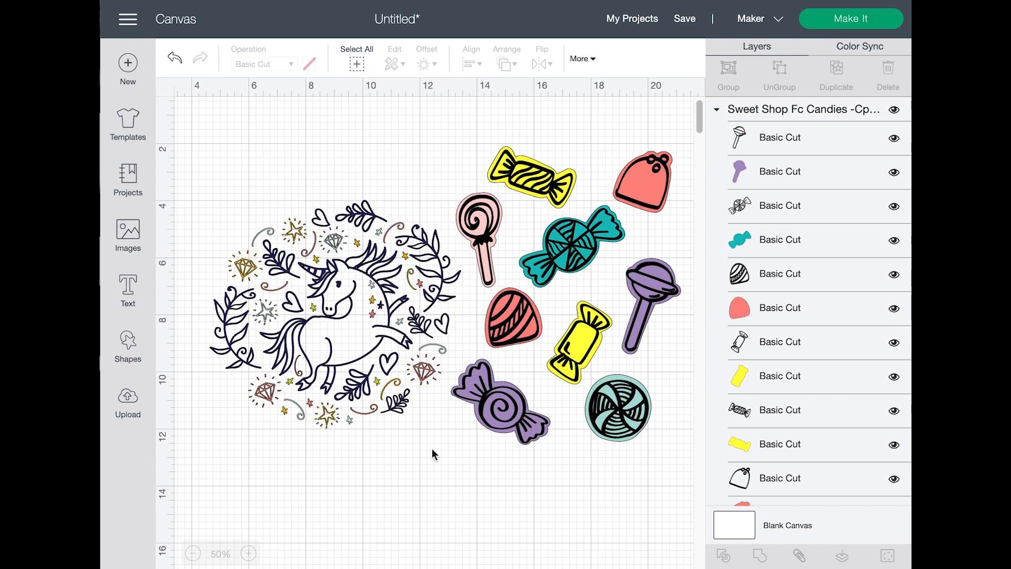
Add the text "add your text here!" and place it in the empty area below the unicorn and candies
{"action": "scroll", "coordinate": [431, 447], "scroll_direction": "down", "scroll_amount": 3}
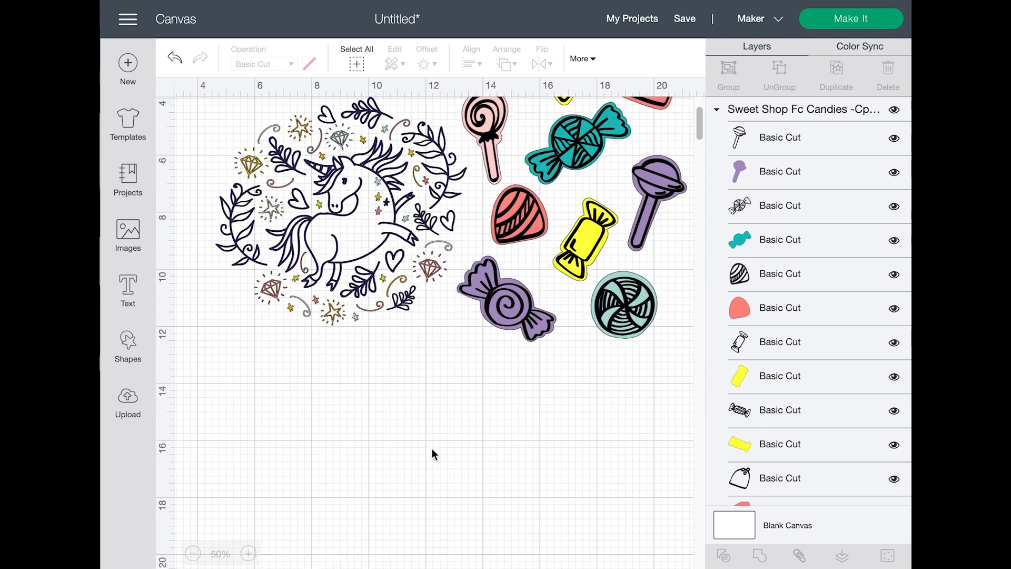
{"action": "left_click", "coordinate": [127, 295]}
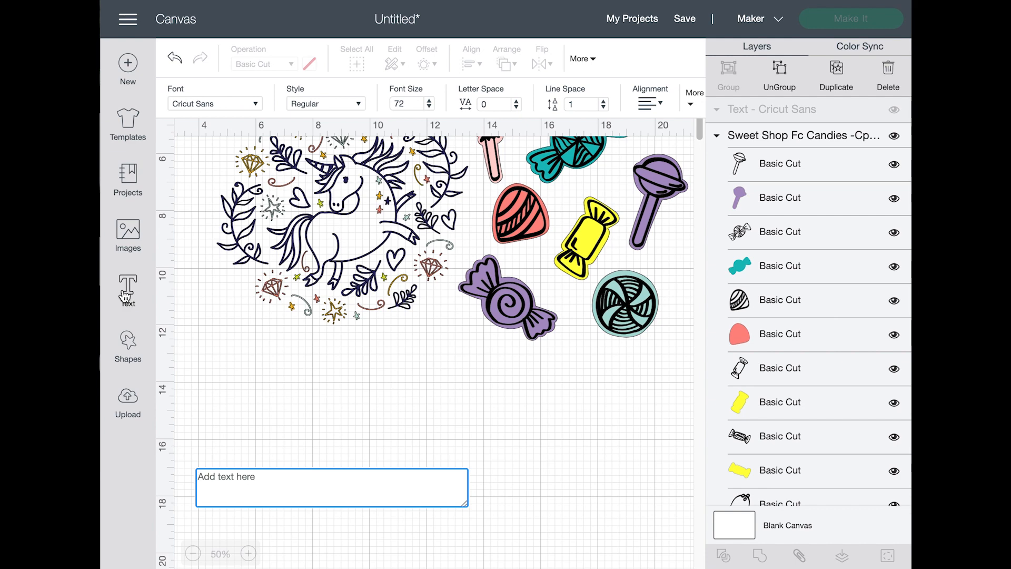
{"action": "type", "text": "add "}
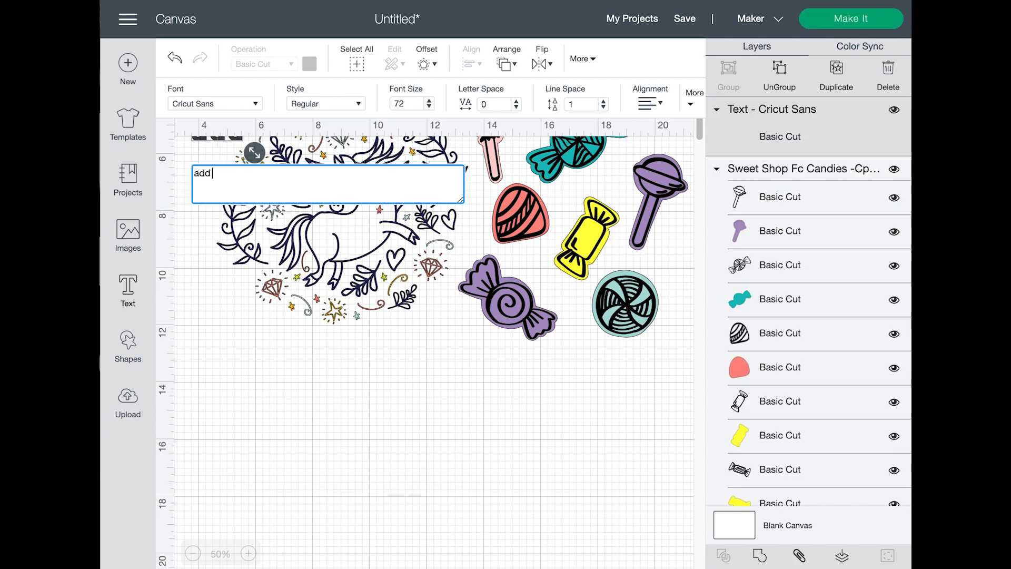
{"action": "type", "text": "your text here!"}
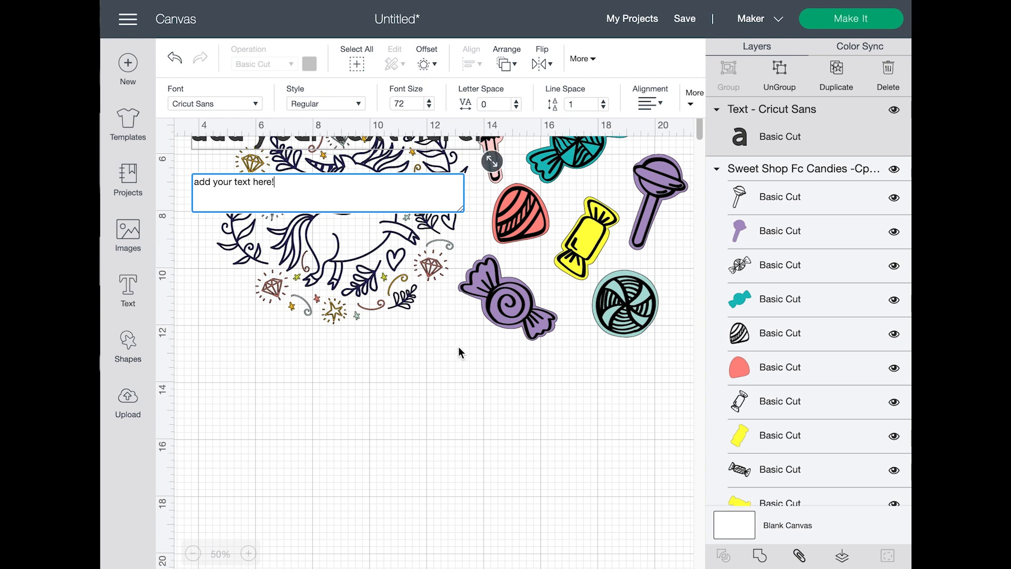
{"action": "scroll", "coordinate": [453, 341], "scroll_direction": "up", "scroll_amount": 1}
{"action": "left_click_drag", "start_coordinate": [297, 146], "coordinate": [346, 438]}
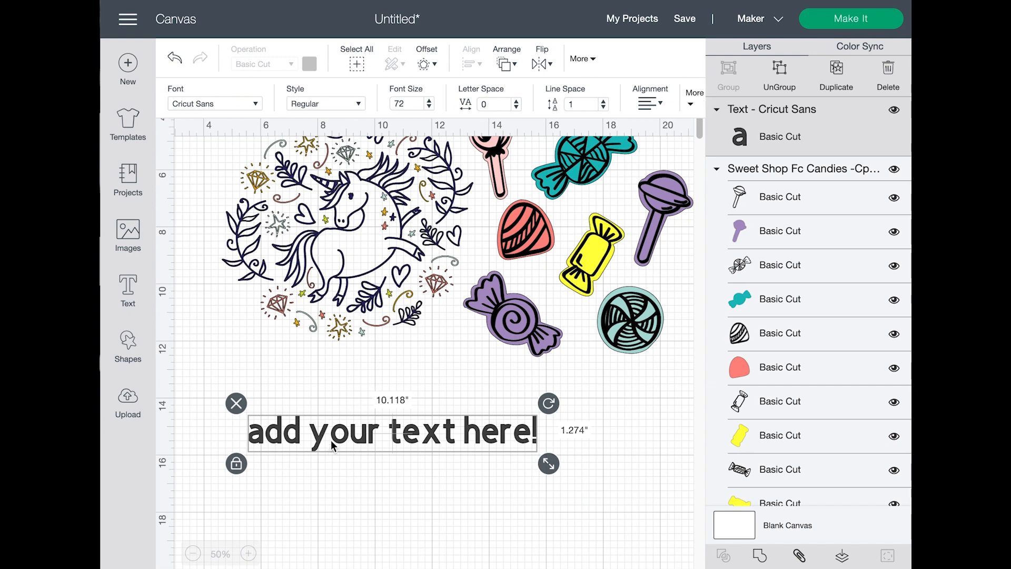
{"action": "left_click", "coordinate": [321, 495]}
Open the font list for the text, restrict it to System fonts, and examine the available typefaces
{"action": "left_click", "coordinate": [343, 440]}
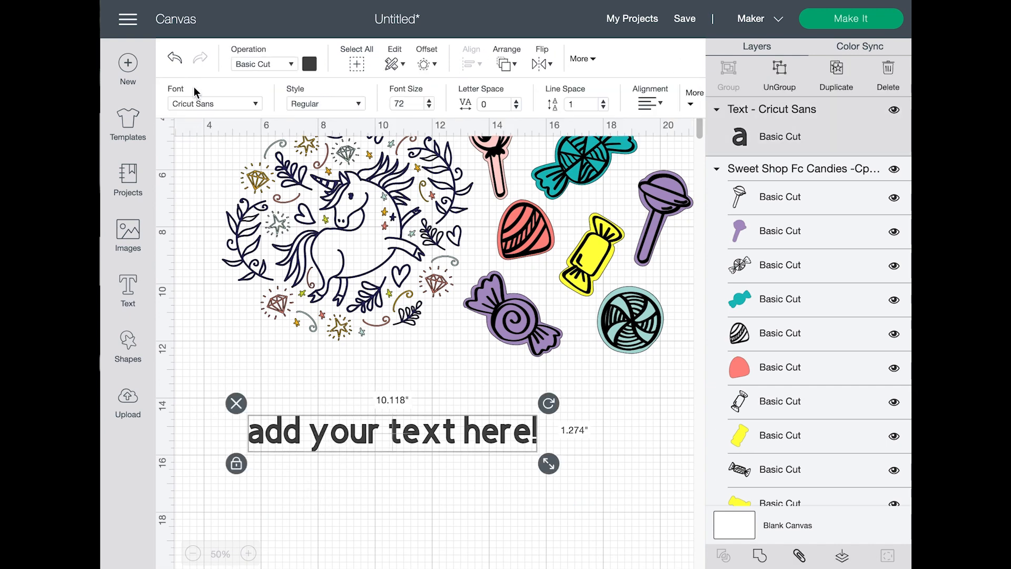
{"action": "left_click", "coordinate": [222, 103]}
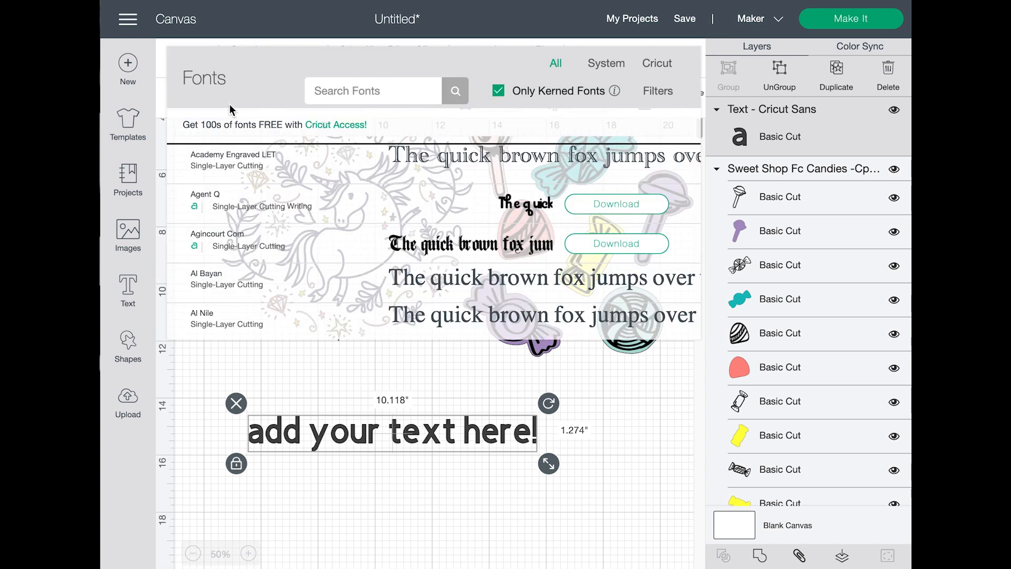
{"action": "scroll", "coordinate": [345, 292], "scroll_direction": "down", "scroll_amount": 2}
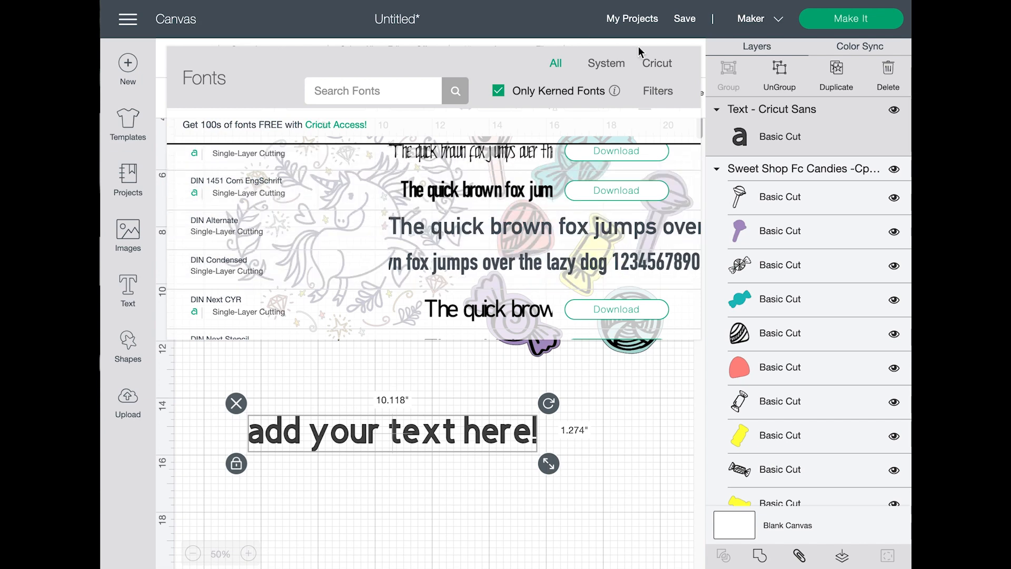
{"action": "left_click", "coordinate": [604, 73]}
{"action": "scroll", "coordinate": [418, 263], "scroll_direction": "down", "scroll_amount": 4}
{"action": "scroll", "coordinate": [416, 268], "scroll_direction": "down", "scroll_amount": 10}
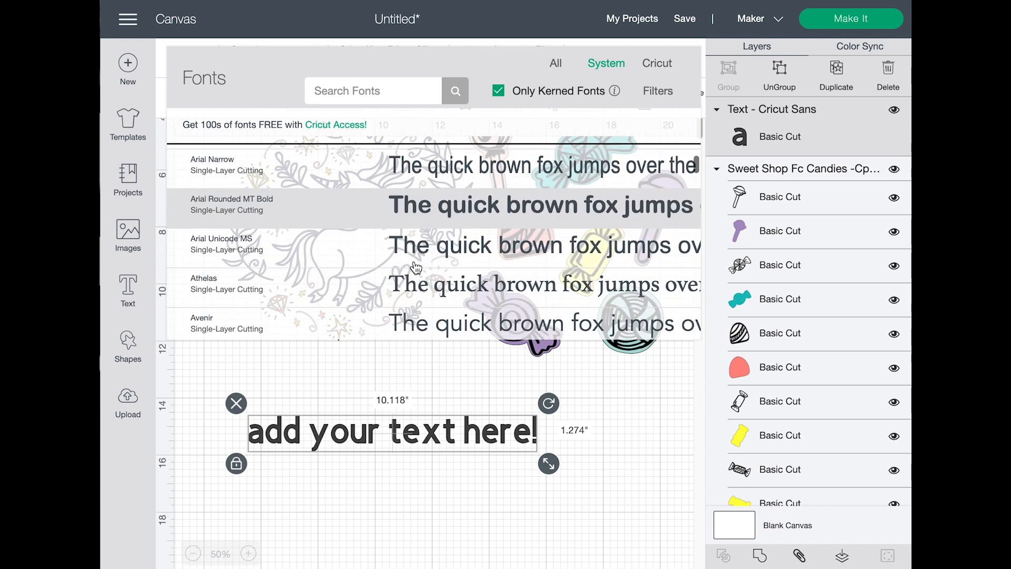
{"action": "scroll", "coordinate": [416, 265], "scroll_direction": "down", "scroll_amount": 5}
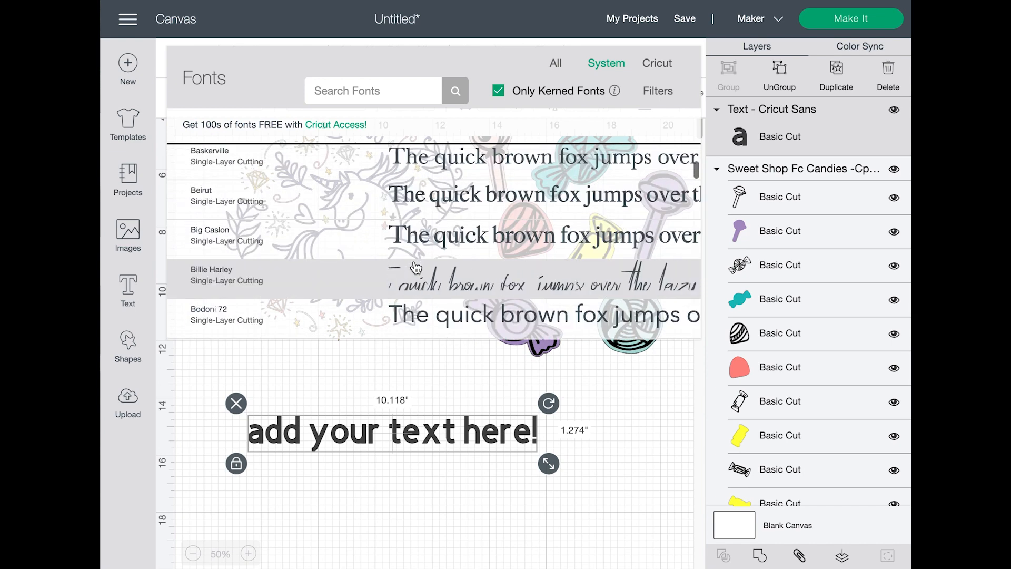
{"action": "scroll", "coordinate": [416, 237], "scroll_direction": "up", "scroll_amount": 10}
{"action": "scroll", "coordinate": [416, 236], "scroll_direction": "up", "scroll_amount": 5}
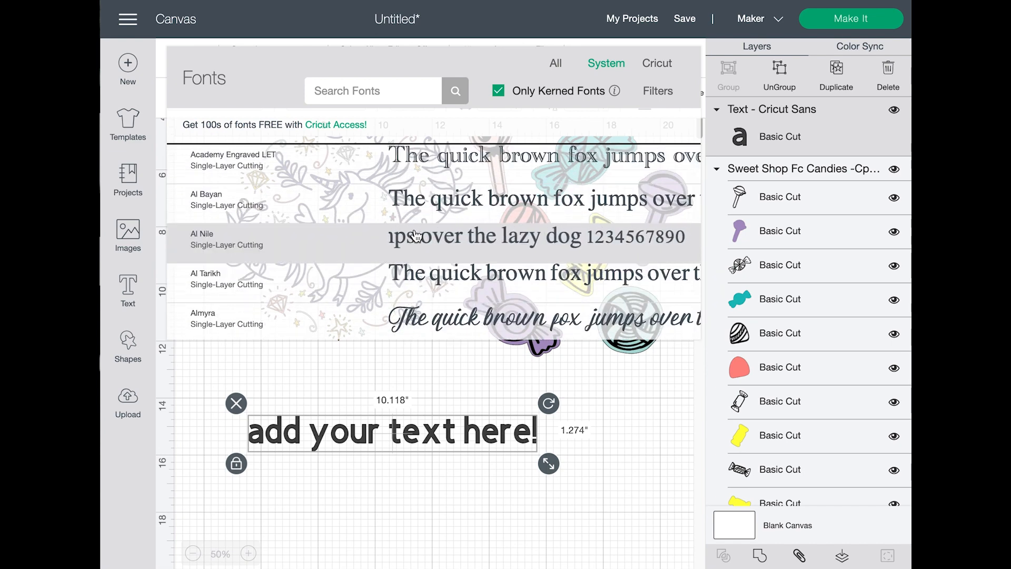
{"action": "scroll", "coordinate": [442, 168], "scroll_direction": "down", "scroll_amount": 10}
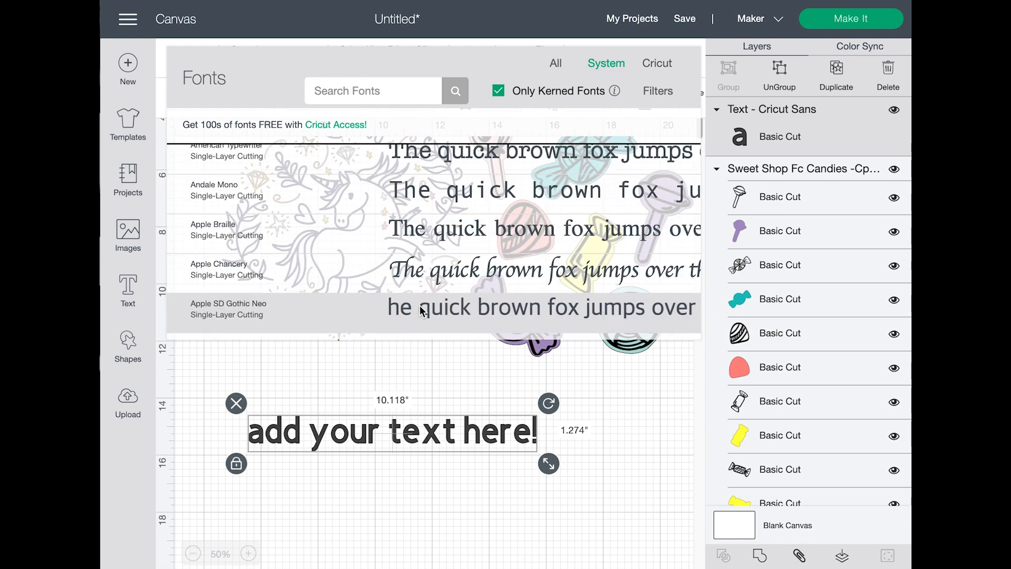
Turn off Only Kerned Fonts and set the text's font to Alyssa Stencil Script
{"action": "left_click", "coordinate": [498, 91]}
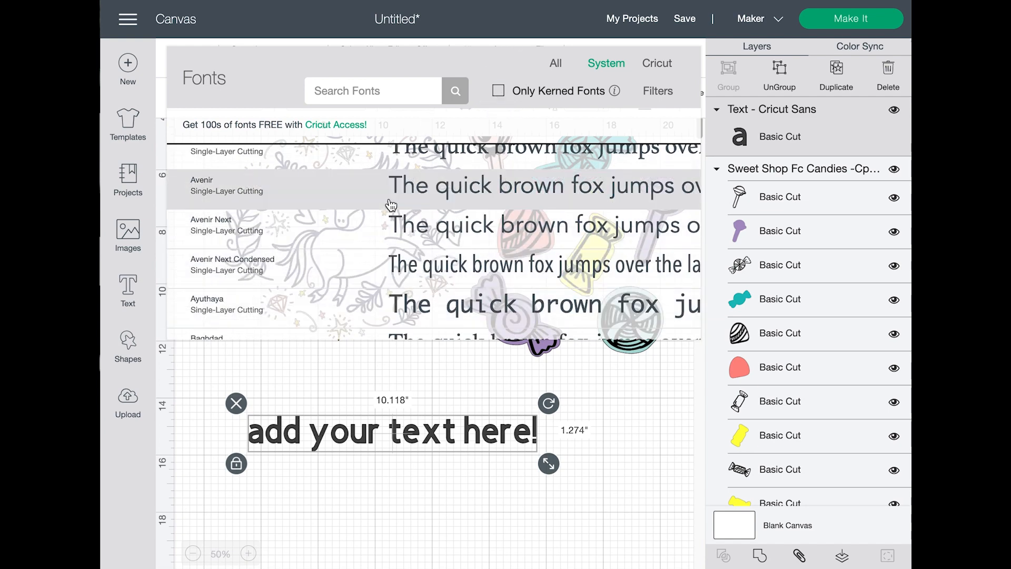
{"action": "scroll", "coordinate": [391, 204], "scroll_direction": "down", "scroll_amount": 5}
{"action": "scroll", "coordinate": [391, 204], "scroll_direction": "down", "scroll_amount": 15}
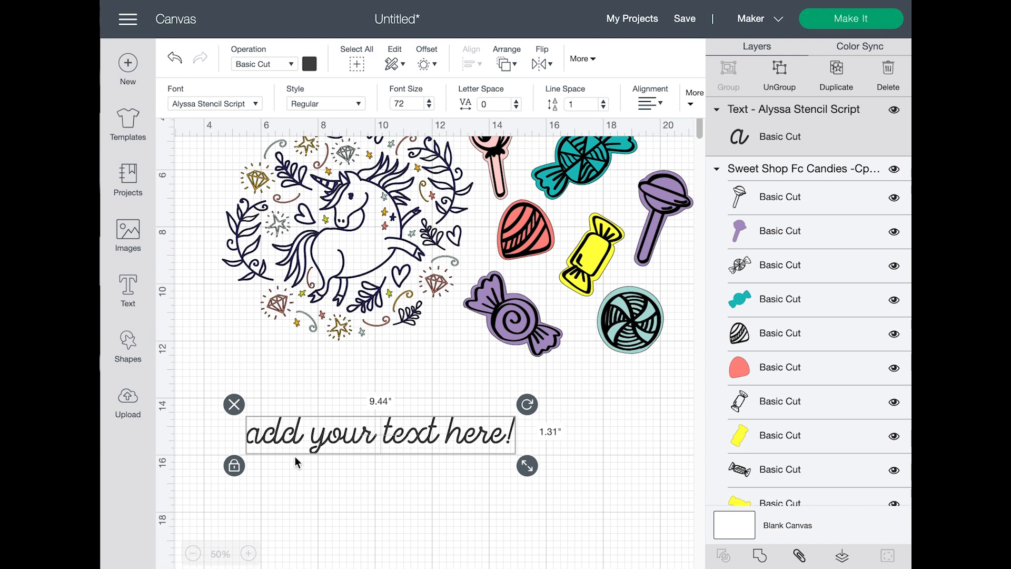
Enlarge the script text to about 30.5 inches wide and shift it up and left beneath the unicorn
{"action": "left_click_drag", "start_coordinate": [527, 465], "coordinate": [674, 558]}
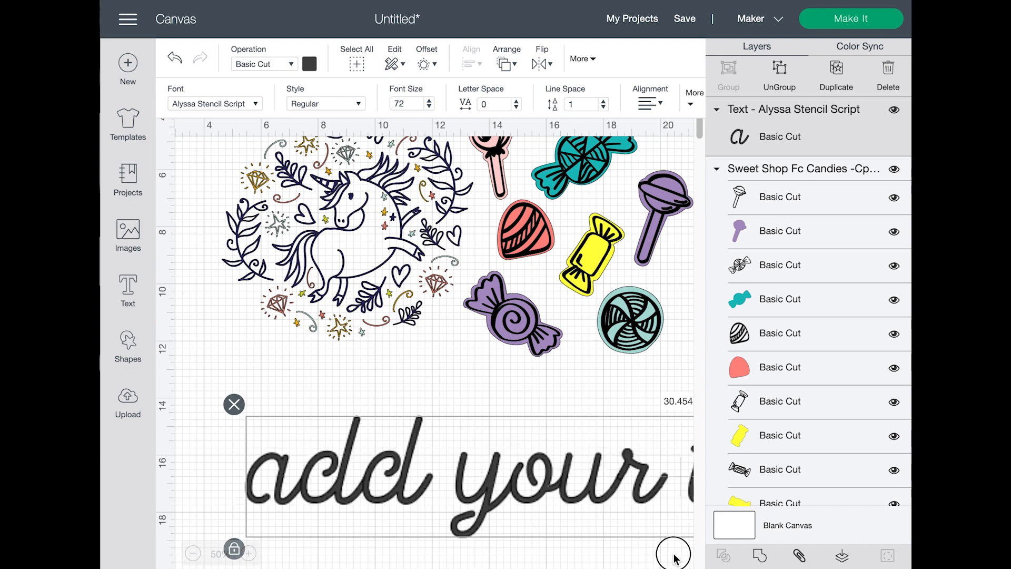
{"action": "left_click_drag", "start_coordinate": [515, 490], "coordinate": [474, 450]}
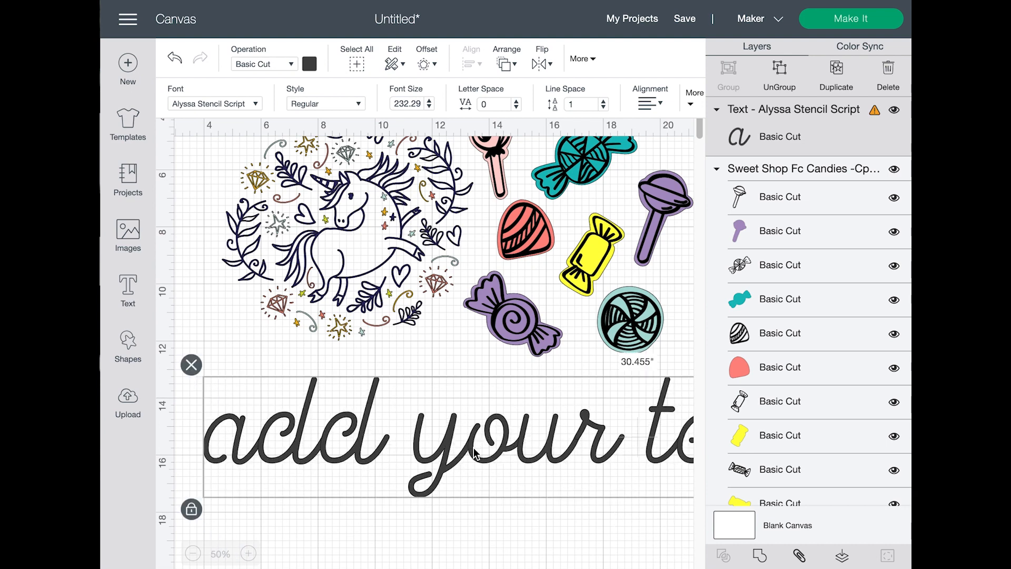
Weld the script text so its overlapping letters merge into one continuous shape
{"action": "left_click", "coordinate": [248, 554]}
{"action": "left_click", "coordinate": [249, 553]}
{"action": "left_click", "coordinate": [249, 553]}
{"action": "mouse_move", "coordinate": [545, 348]}
{"action": "left_mouse_down"}
{"action": "mouse_move", "coordinate": [542, 326]}
{"action": "mouse_move", "coordinate": [538, 350]}
{"action": "left_mouse_up"}
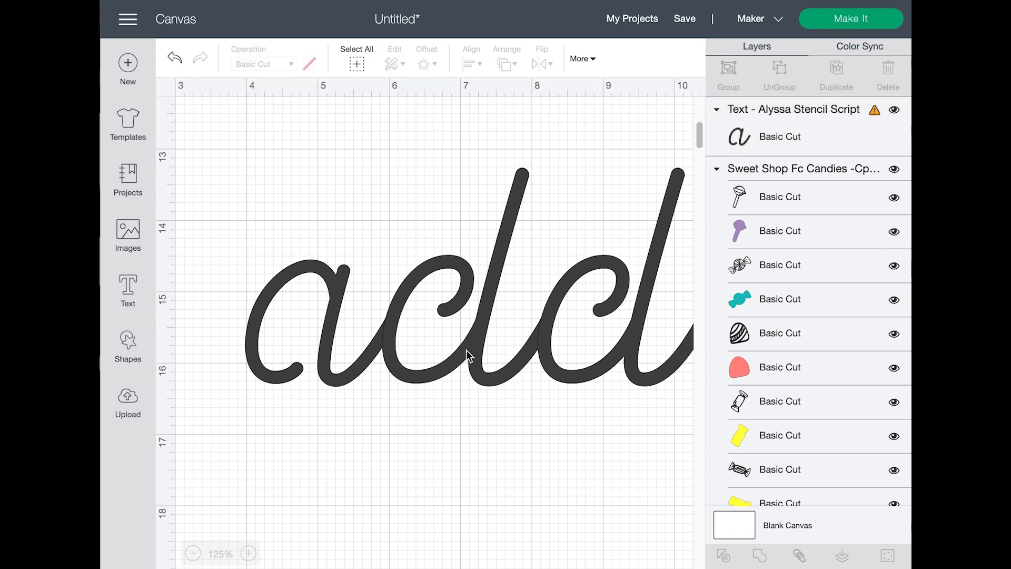
{"action": "left_click", "coordinate": [581, 356]}
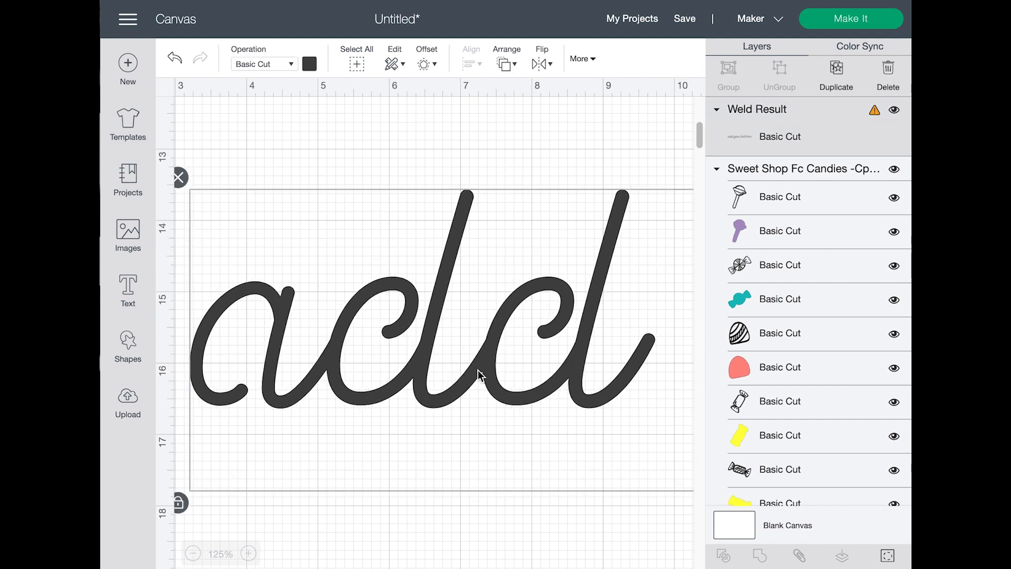
{"action": "scroll", "coordinate": [479, 342], "scroll_direction": "down", "scroll_amount": 1}
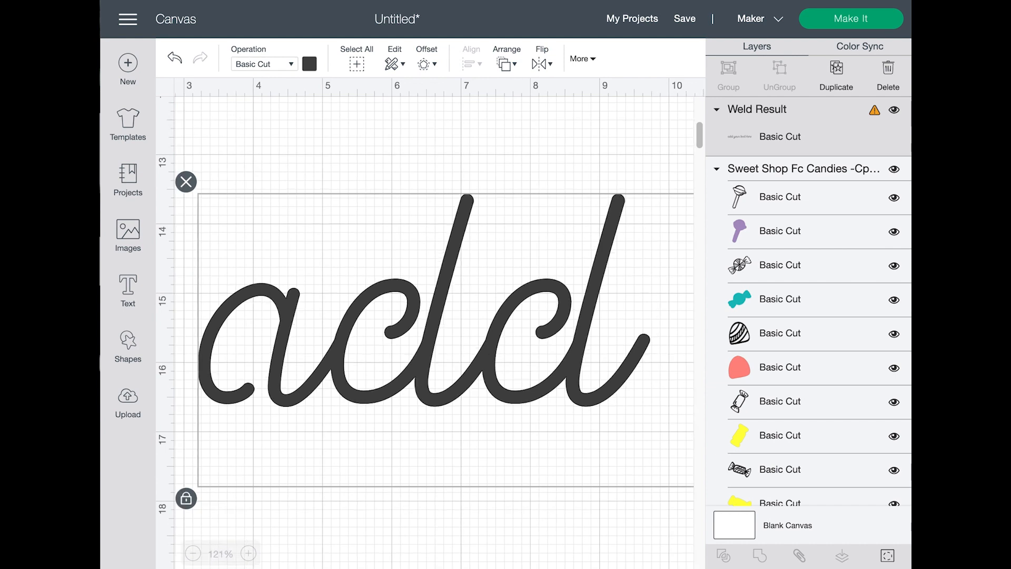
Shrink the welded text to about 21.2 inches wide and position it just below the unicorn and candies
{"action": "left_click", "coordinate": [193, 554]}
{"action": "left_click", "coordinate": [193, 554]}
{"action": "left_click", "coordinate": [193, 554]}
{"action": "left_click", "coordinate": [193, 554]}
{"action": "left_click", "coordinate": [605, 491]}
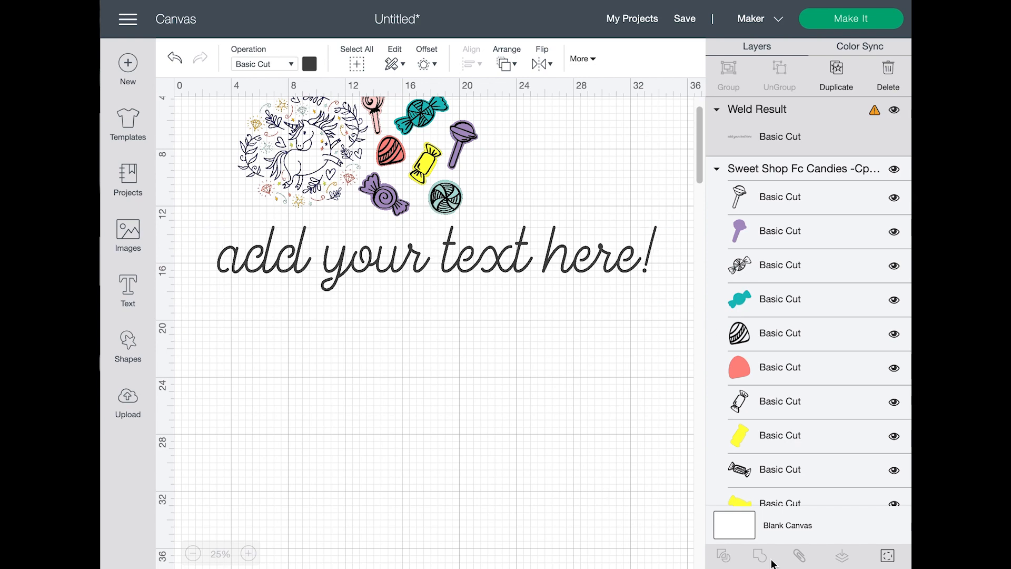
{"action": "left_click_drag", "start_coordinate": [668, 303], "coordinate": [538, 281]}
{"action": "mouse_move", "coordinate": [458, 243]}
{"action": "left_mouse_down"}
{"action": "mouse_move", "coordinate": [472, 288]}
{"action": "mouse_move", "coordinate": [461, 240]}
{"action": "left_mouse_up"}
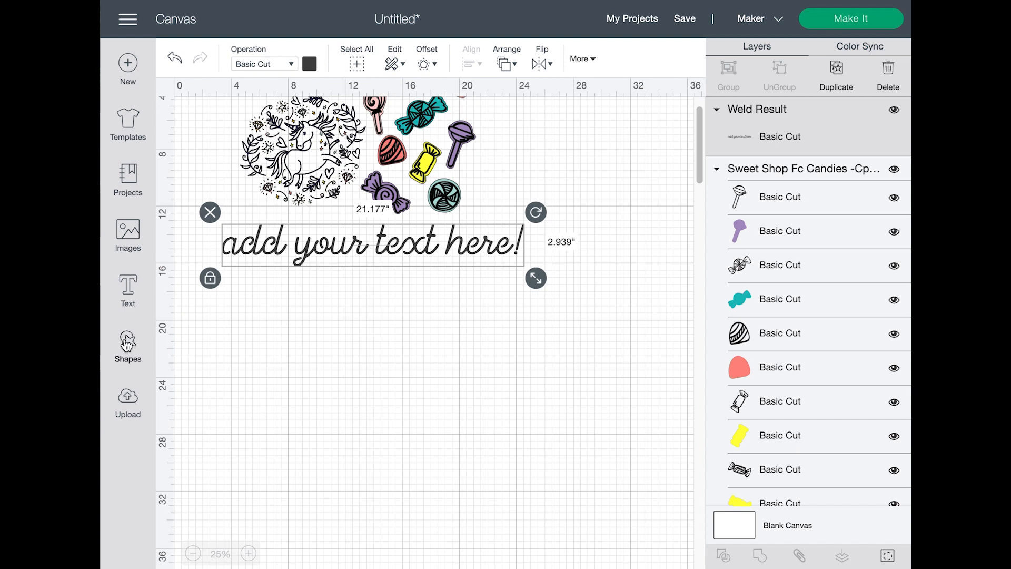
Insert a square shape onto the canvas
{"action": "left_click", "coordinate": [127, 343]}
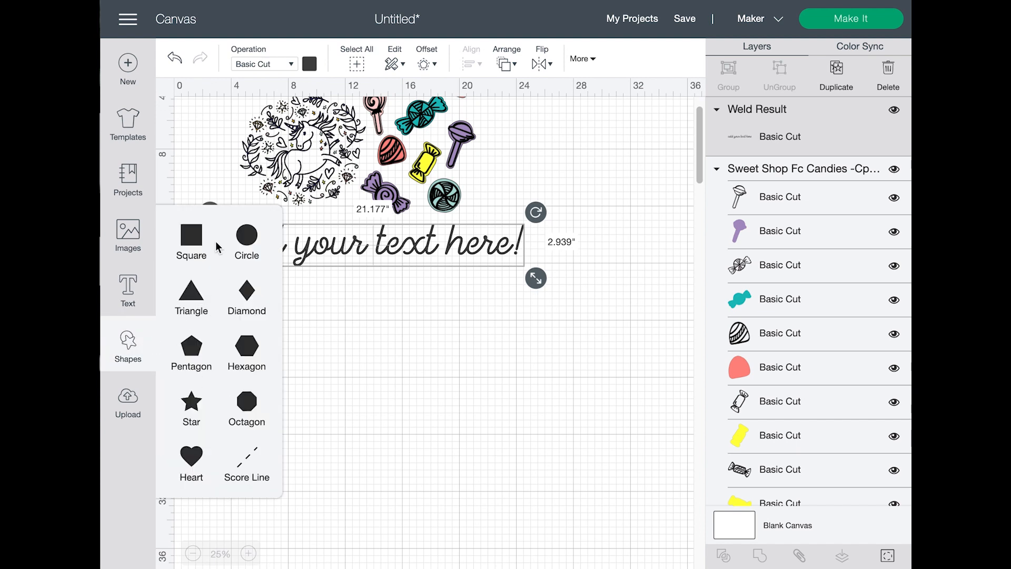
{"action": "left_click", "coordinate": [190, 240]}
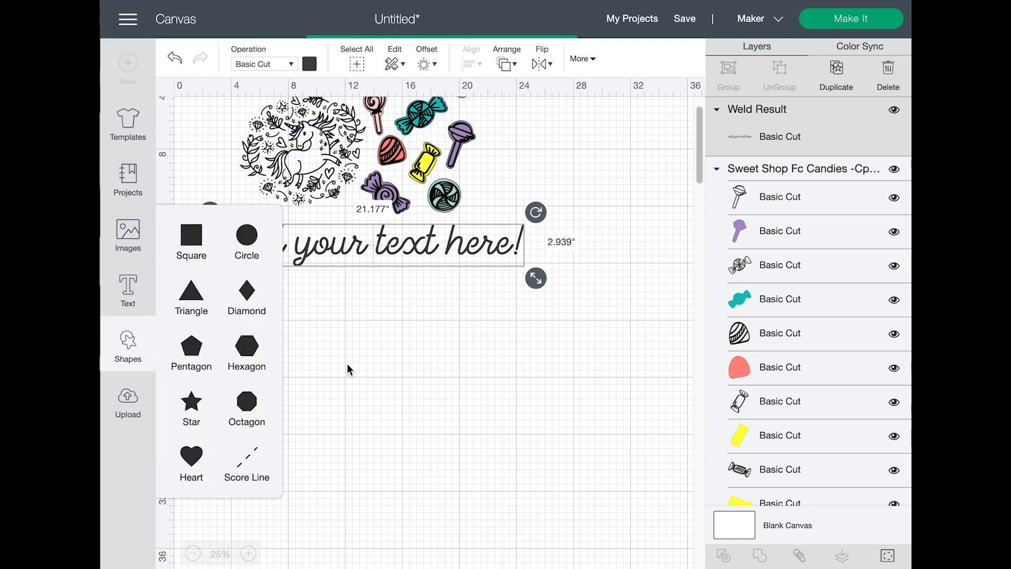
Move the square into the open area below the text and delete it
{"action": "left_click_drag", "start_coordinate": [206, 126], "coordinate": [419, 381]}
{"action": "key", "text": "Delete"}
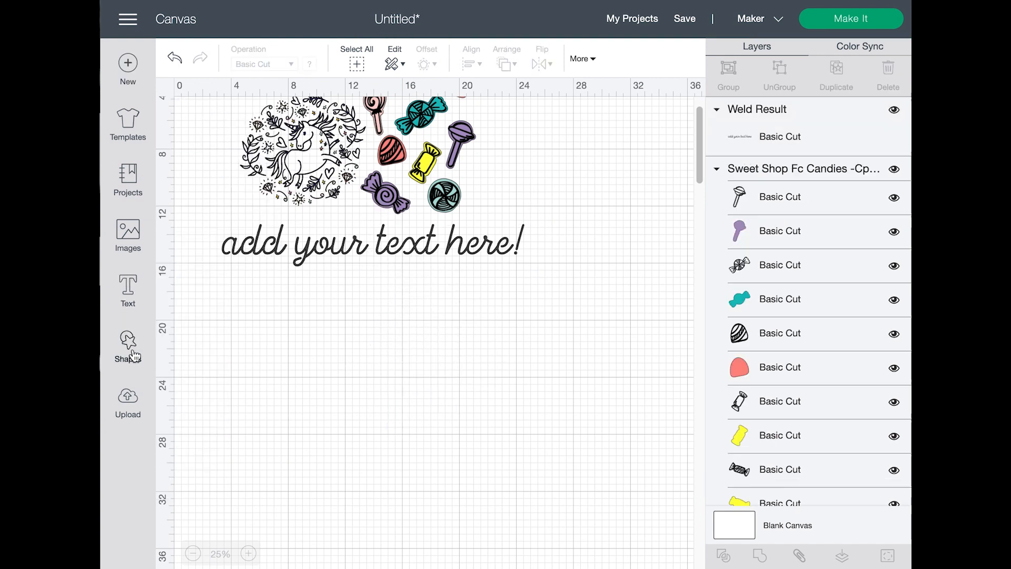
Insert a score line, lengthen it to about 14.2 inches and place it vertically below the text
{"action": "left_click", "coordinate": [128, 342]}
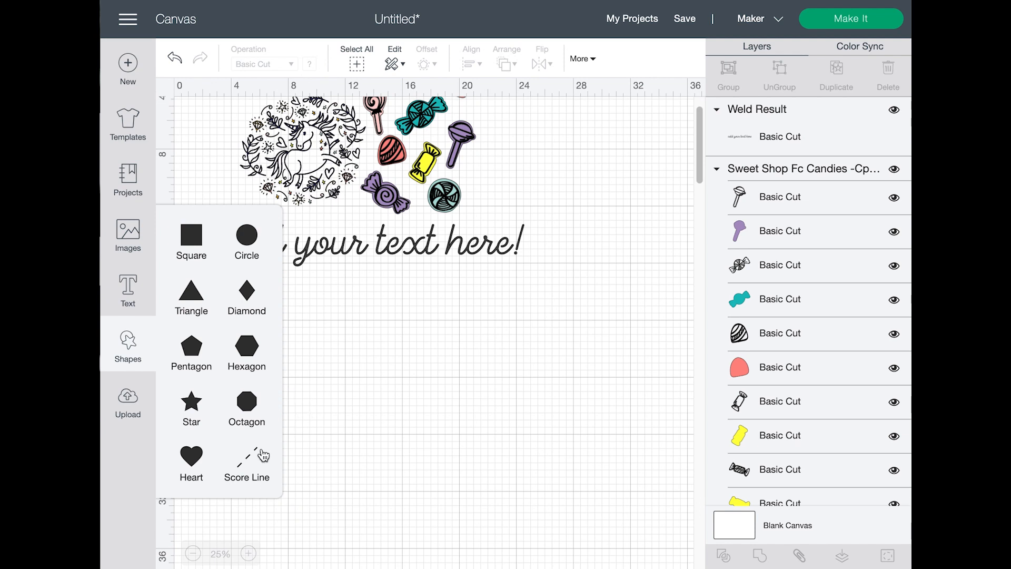
{"action": "left_click", "coordinate": [127, 353]}
{"action": "left_click", "coordinate": [253, 470]}
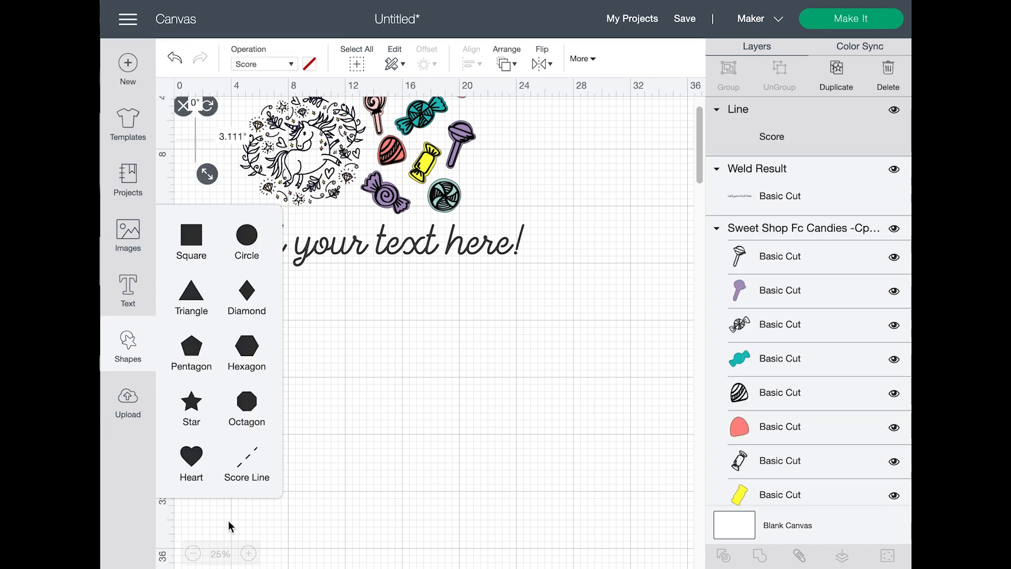
{"action": "left_click_drag", "start_coordinate": [196, 158], "coordinate": [424, 568]}
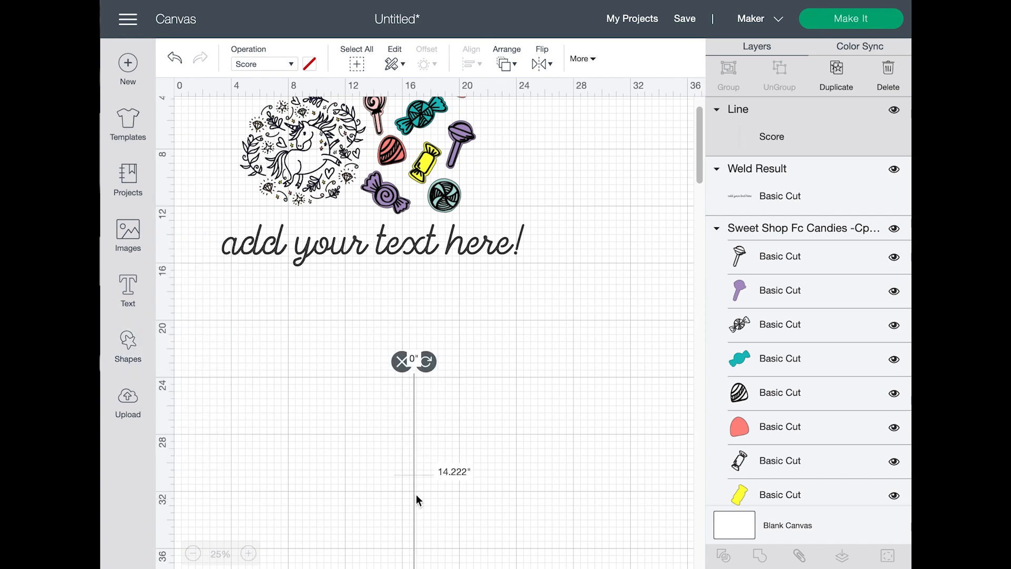
{"action": "left_click_drag", "start_coordinate": [419, 503], "coordinate": [476, 414]}
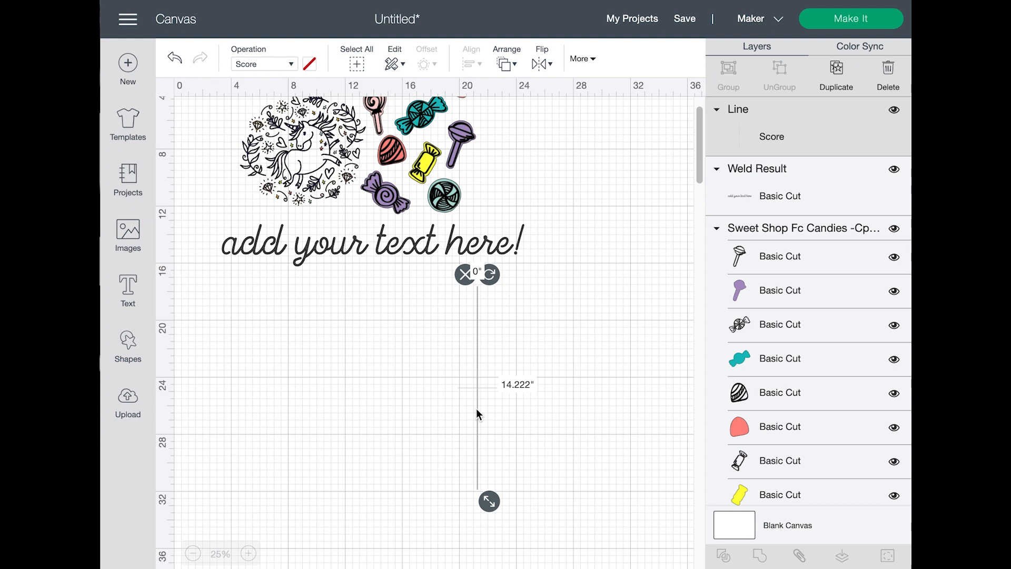
{"action": "left_click", "coordinate": [361, 409]}
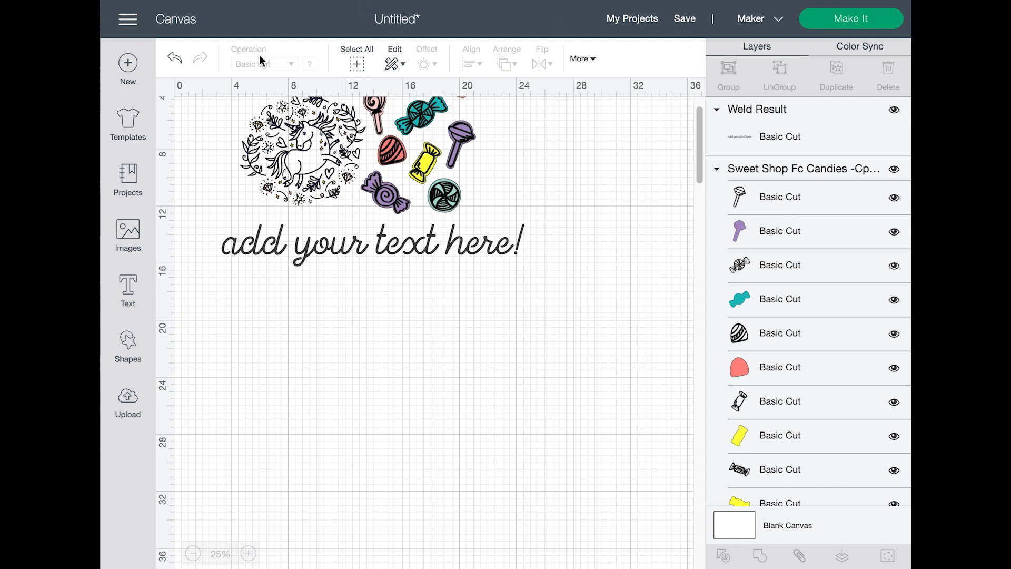
Move the unicorn image into the open area below the text and view its available operation types
{"action": "left_click_drag", "start_coordinate": [316, 138], "coordinate": [368, 410]}
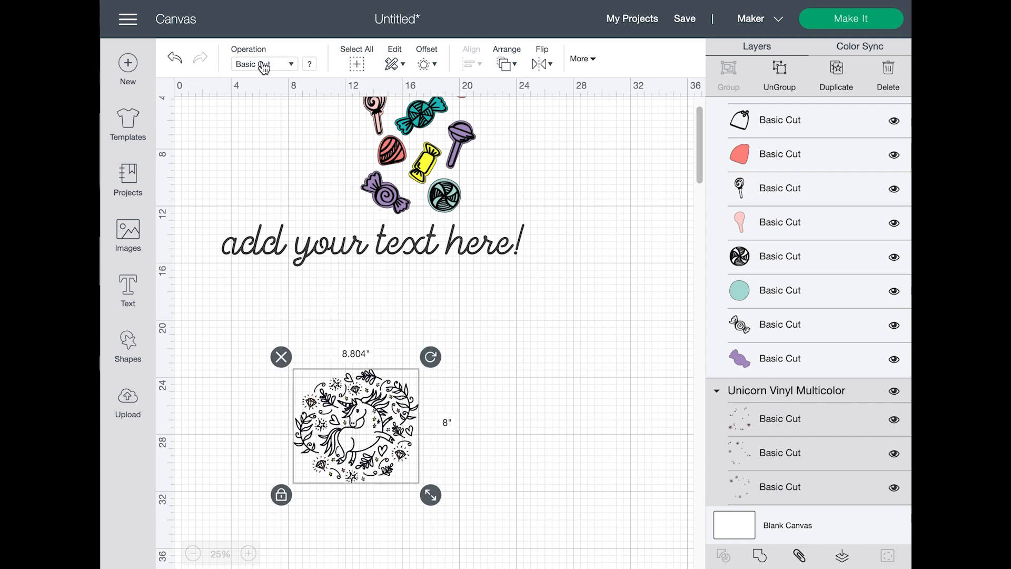
{"action": "left_click", "coordinate": [285, 66]}
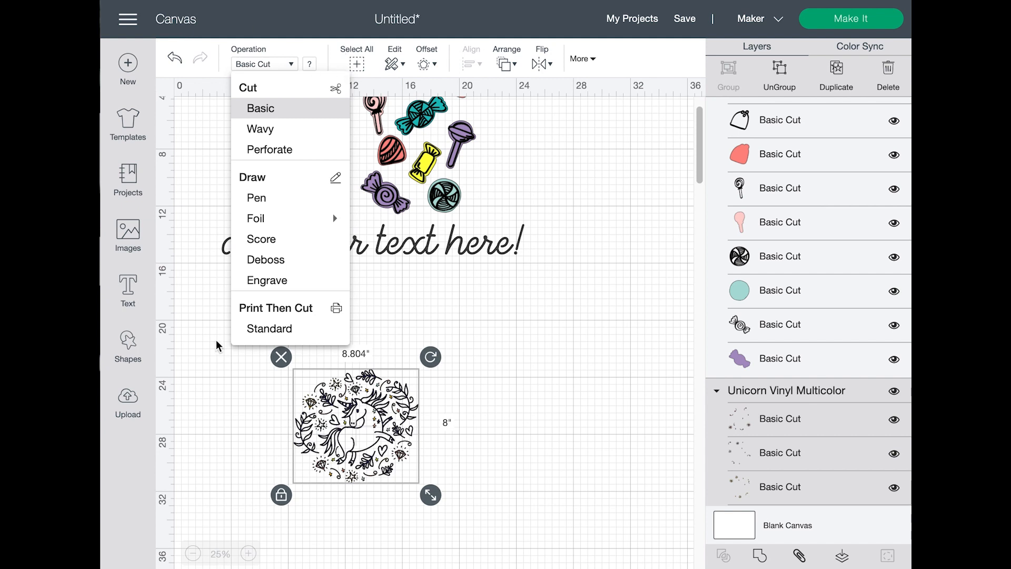
{"action": "left_click", "coordinate": [603, 337]}
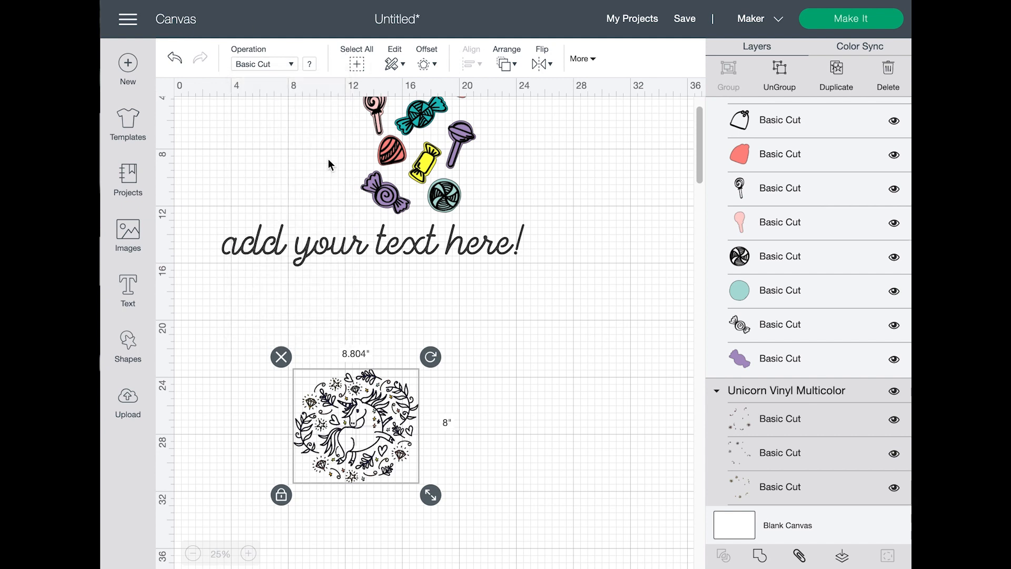
Try selecting everything on the canvas, then reselect the unicorn and view its editing and offset options
{"action": "left_click", "coordinate": [357, 68]}
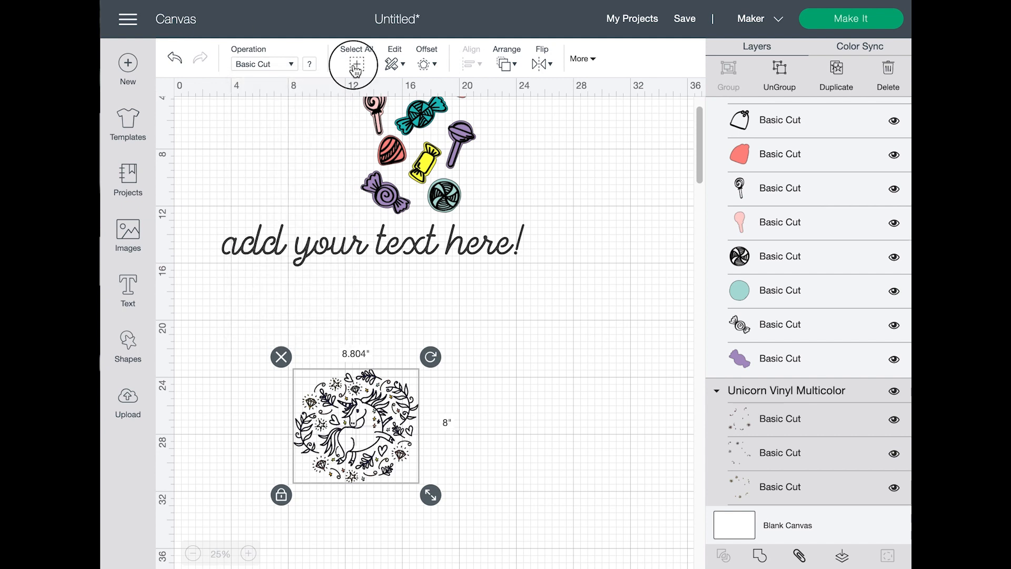
{"action": "left_click", "coordinate": [356, 67]}
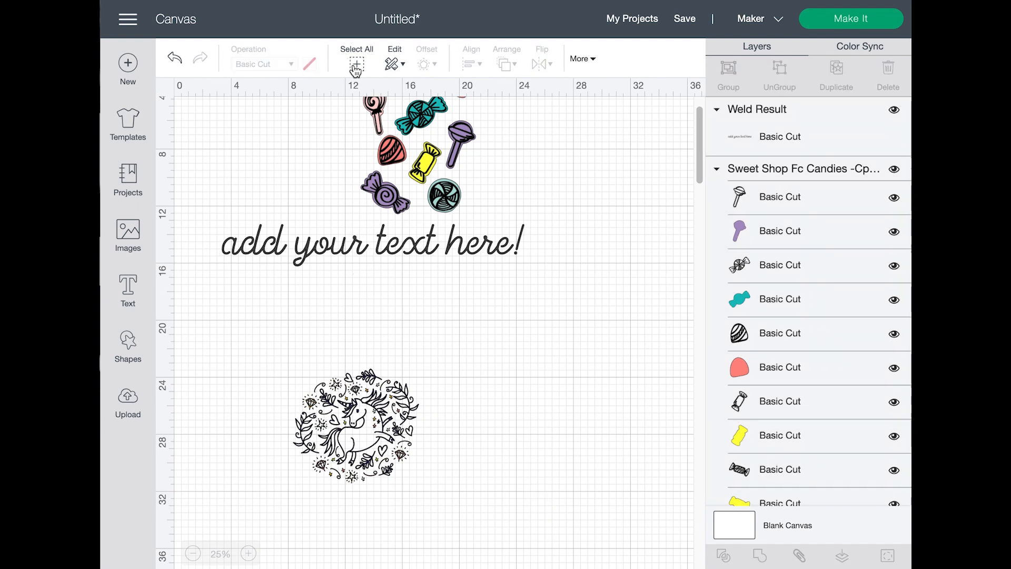
{"action": "left_click", "coordinate": [358, 392]}
{"action": "left_click", "coordinate": [386, 66]}
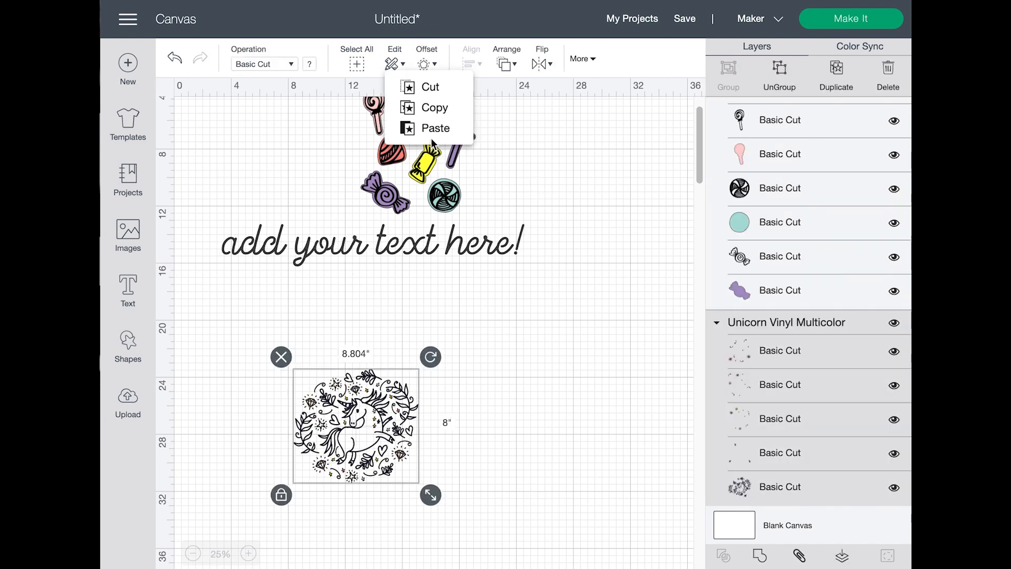
{"action": "left_click", "coordinate": [428, 63]}
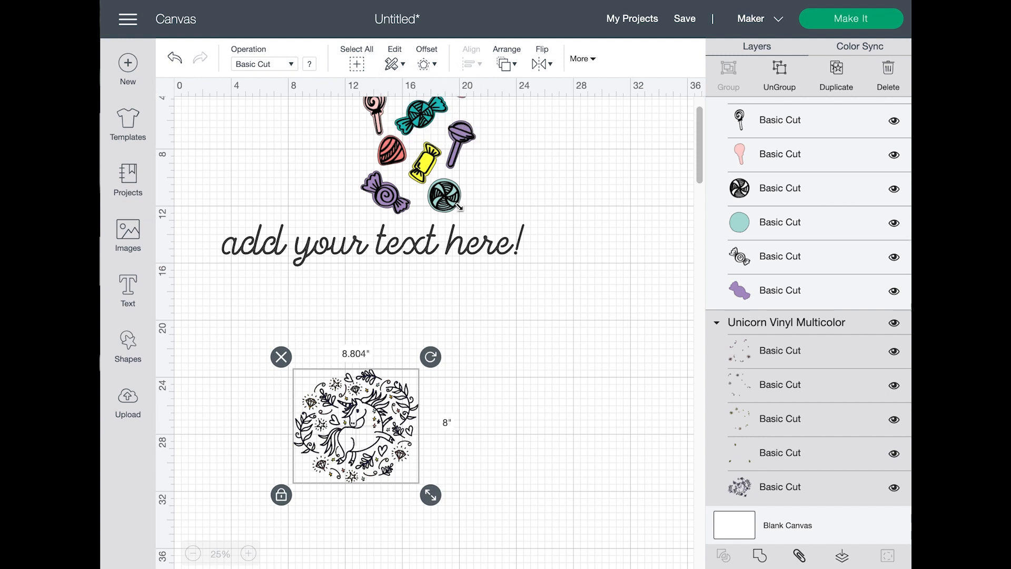
Ungroup the candies set and move the black lollipop outline to the open area beside the unicorn
{"action": "left_click", "coordinate": [797, 188]}
{"action": "left_click", "coordinate": [779, 73]}
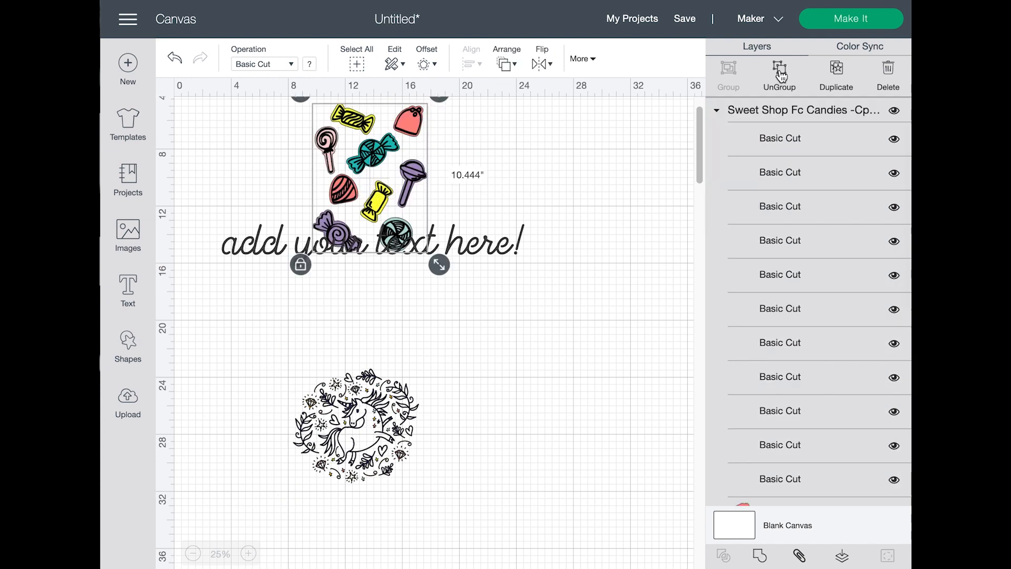
{"action": "left_click", "coordinate": [402, 237]}
{"action": "left_click_drag", "start_coordinate": [417, 163], "coordinate": [553, 362]}
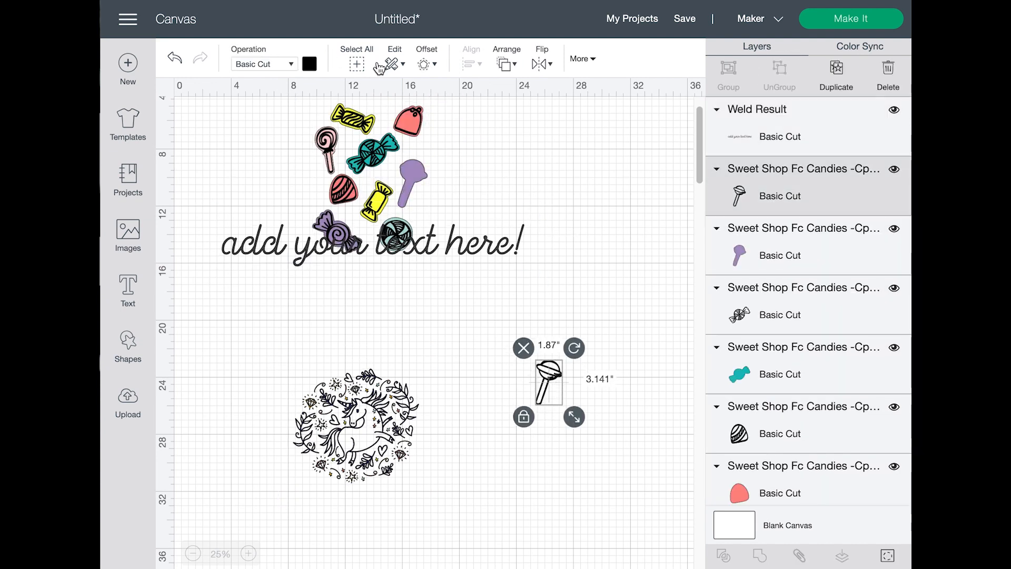
Apply a 0.417 in offset with rounded corners around the lollipop outline
{"action": "left_click", "coordinate": [436, 61]}
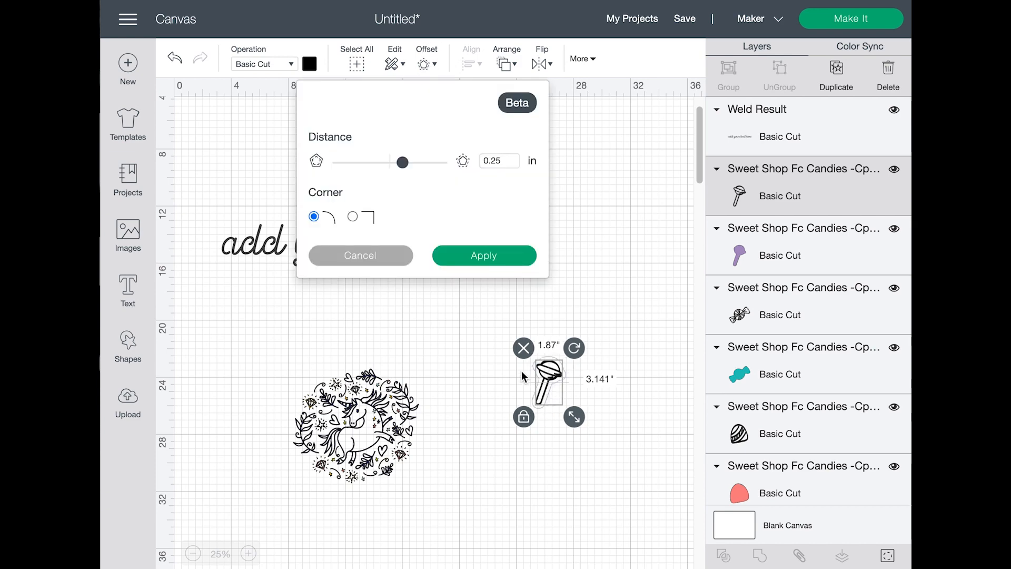
{"action": "left_click", "coordinate": [248, 552]}
{"action": "scroll", "coordinate": [421, 524], "scroll_direction": "down", "scroll_amount": 3}
{"action": "scroll", "coordinate": [421, 524], "scroll_direction": "right", "scroll_amount": 8}
{"action": "left_click", "coordinate": [601, 409]}
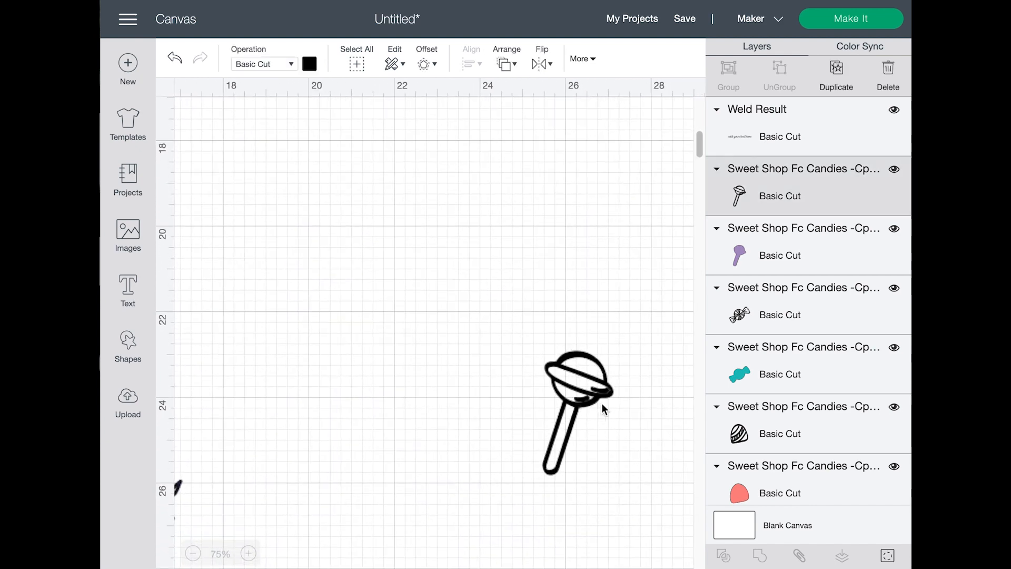
{"action": "left_click", "coordinate": [427, 65]}
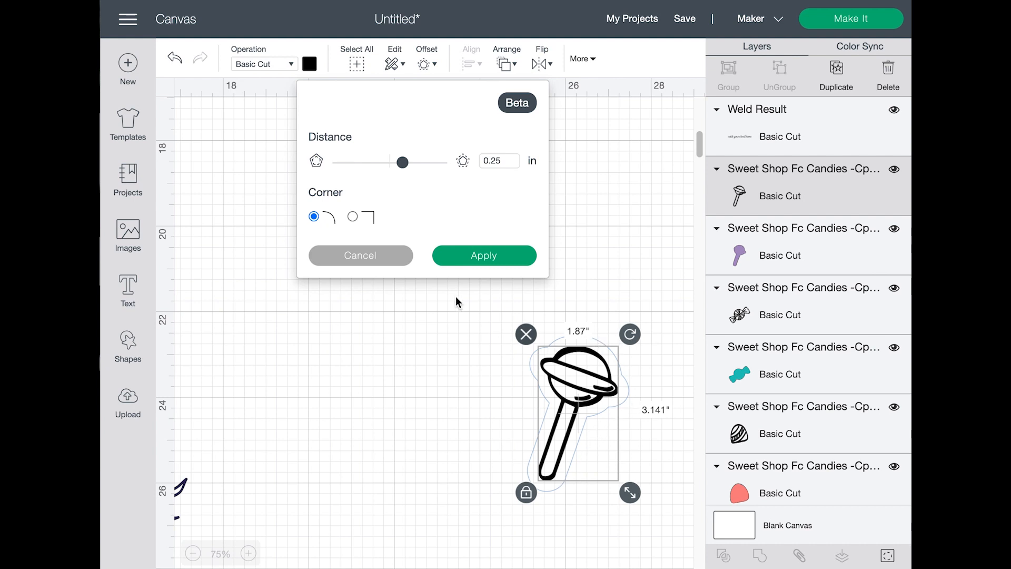
{"action": "mouse_move", "coordinate": [402, 163]}
{"action": "left_mouse_down"}
{"action": "mouse_move", "coordinate": [419, 165]}
{"action": "mouse_move", "coordinate": [403, 167]}
{"action": "mouse_move", "coordinate": [412, 170]}
{"action": "left_mouse_up"}
{"action": "left_click", "coordinate": [352, 217]}
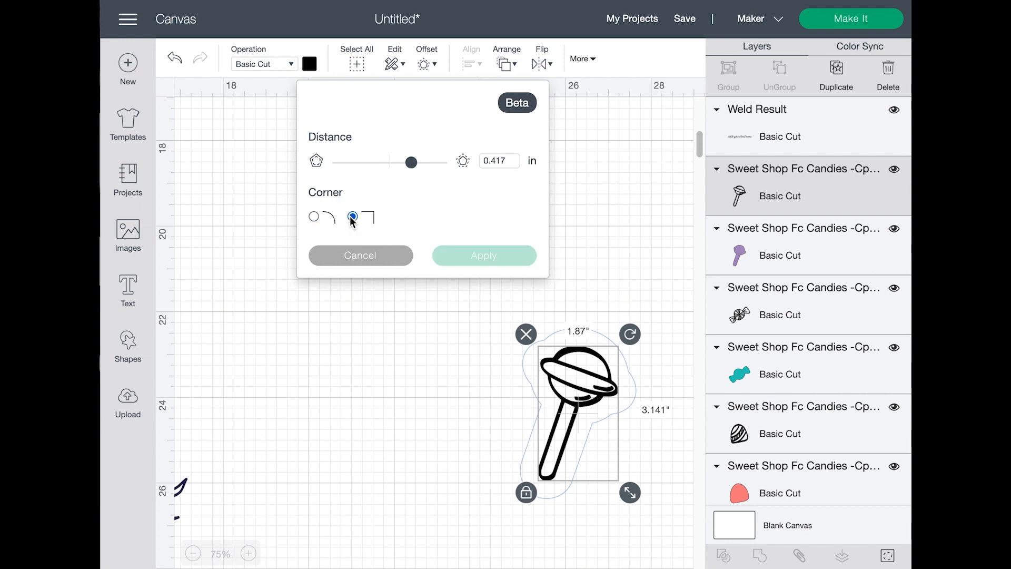
{"action": "left_click", "coordinate": [311, 216]}
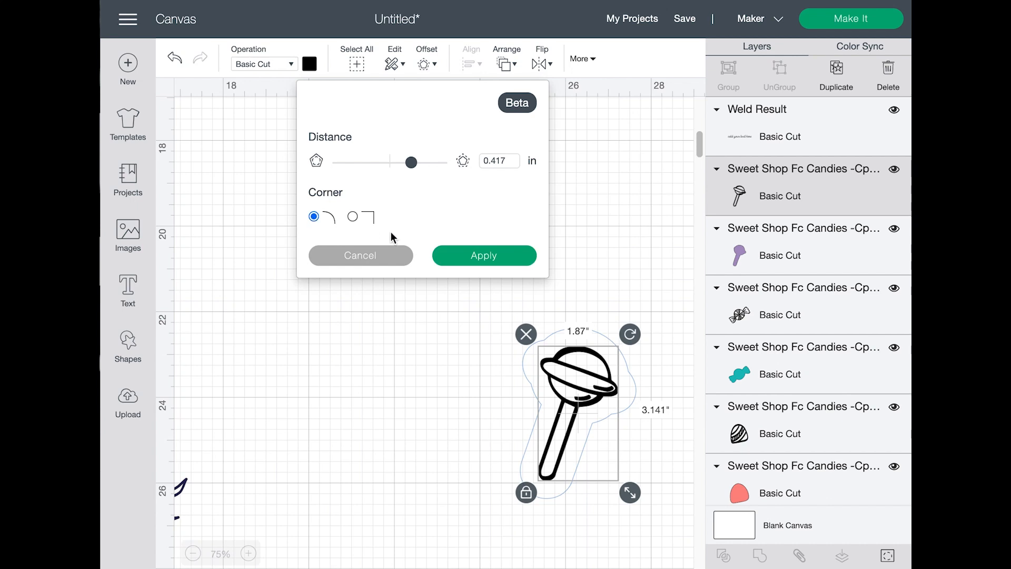
{"action": "left_click", "coordinate": [476, 254]}
Pull the lollipop outline away from its dark offset shape and shift the offset shape up to show two separate layers
{"action": "left_click", "coordinate": [615, 225]}
{"action": "left_click", "coordinate": [806, 241]}
{"action": "left_click", "coordinate": [816, 198]}
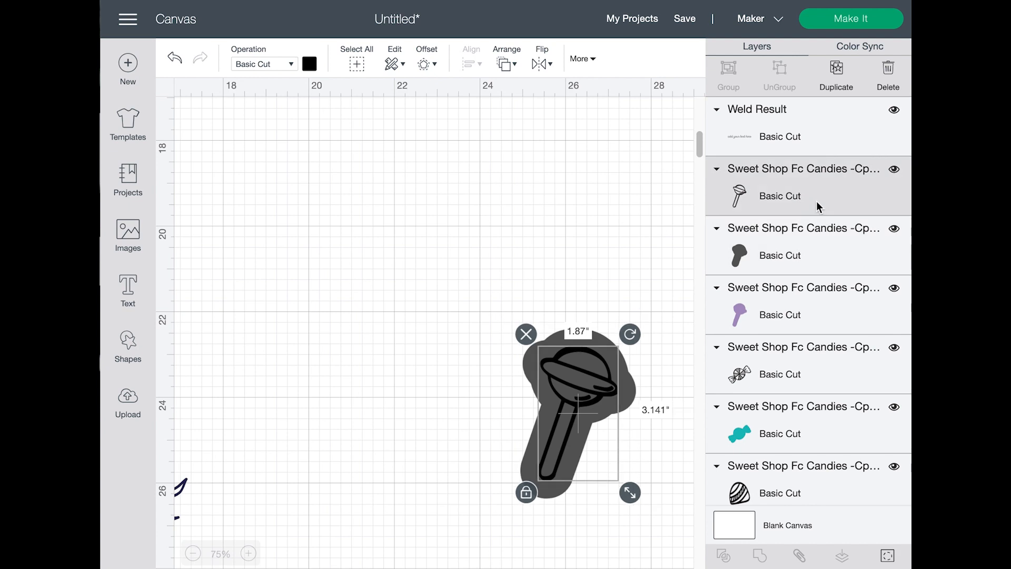
{"action": "left_click", "coordinate": [822, 235]}
{"action": "left_click", "coordinate": [895, 231]}
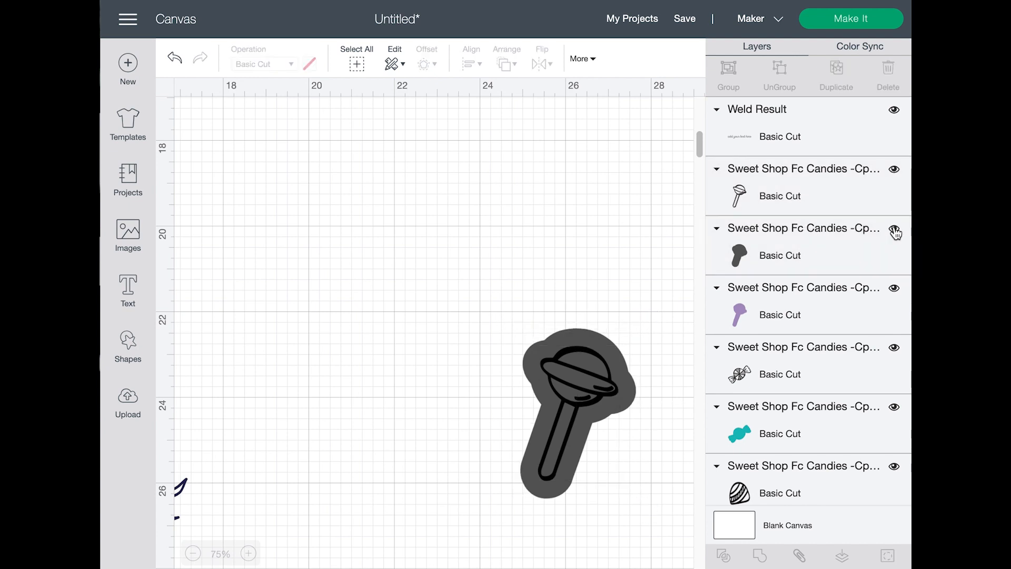
{"action": "left_click_drag", "start_coordinate": [545, 388], "coordinate": [353, 245]}
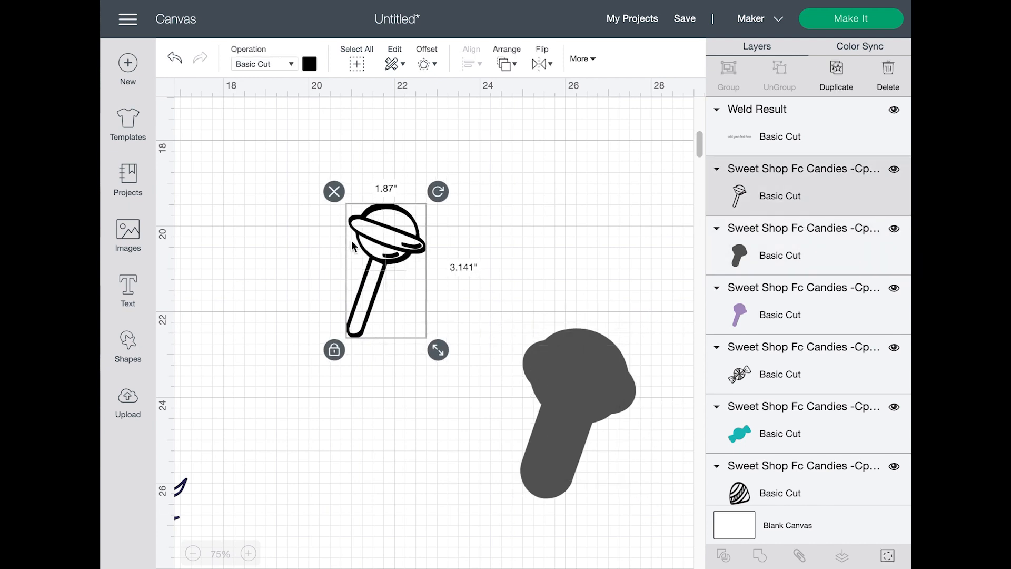
{"action": "left_click_drag", "start_coordinate": [551, 326], "coordinate": [507, 287]}
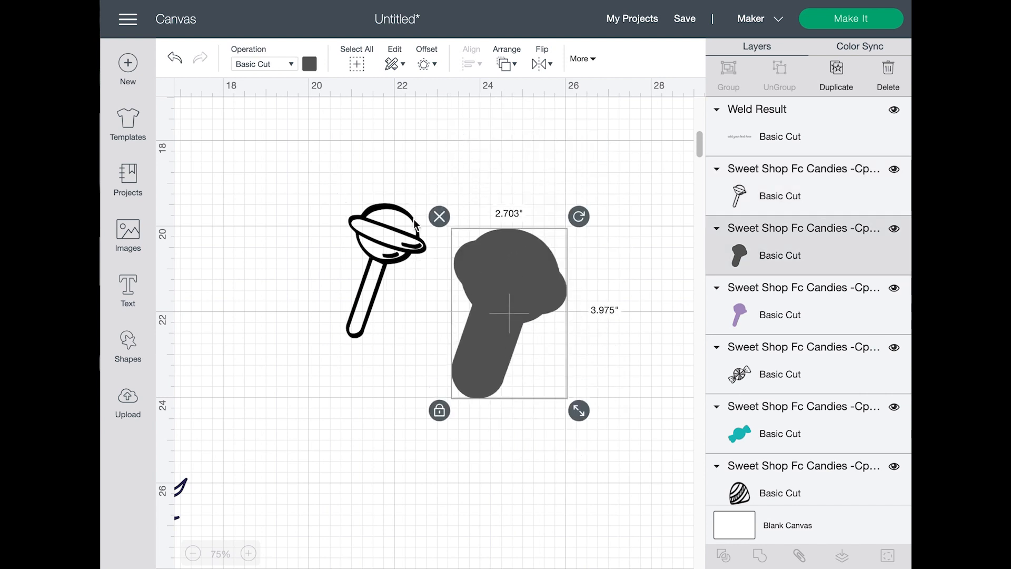
{"action": "left_click_drag", "start_coordinate": [372, 263], "coordinate": [271, 184]}
{"action": "left_click_drag", "start_coordinate": [530, 349], "coordinate": [535, 304]}
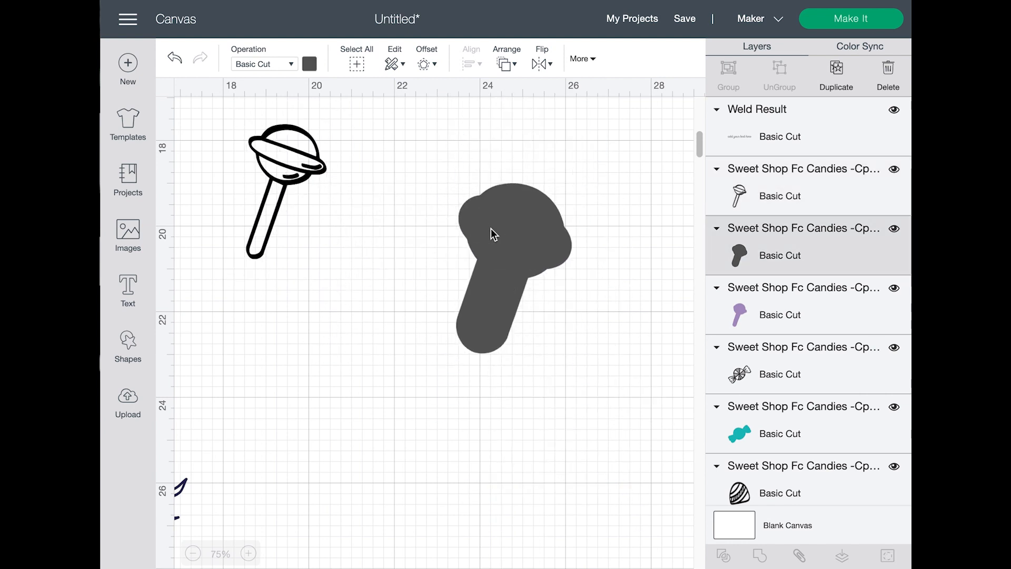
Place the lollipop outline back over the middle of its offset shape and group the two pieces
{"action": "left_click_drag", "start_coordinate": [273, 139], "coordinate": [503, 215]}
{"action": "mouse_move", "coordinate": [508, 251]}
{"action": "left_mouse_down"}
{"action": "mouse_move", "coordinate": [508, 267]}
{"action": "mouse_move", "coordinate": [500, 237]}
{"action": "left_mouse_up"}
{"action": "left_click", "coordinate": [350, 322]}
{"action": "left_click", "coordinate": [359, 295]}
{"action": "left_click_drag", "start_coordinate": [406, 146], "coordinate": [617, 339]}
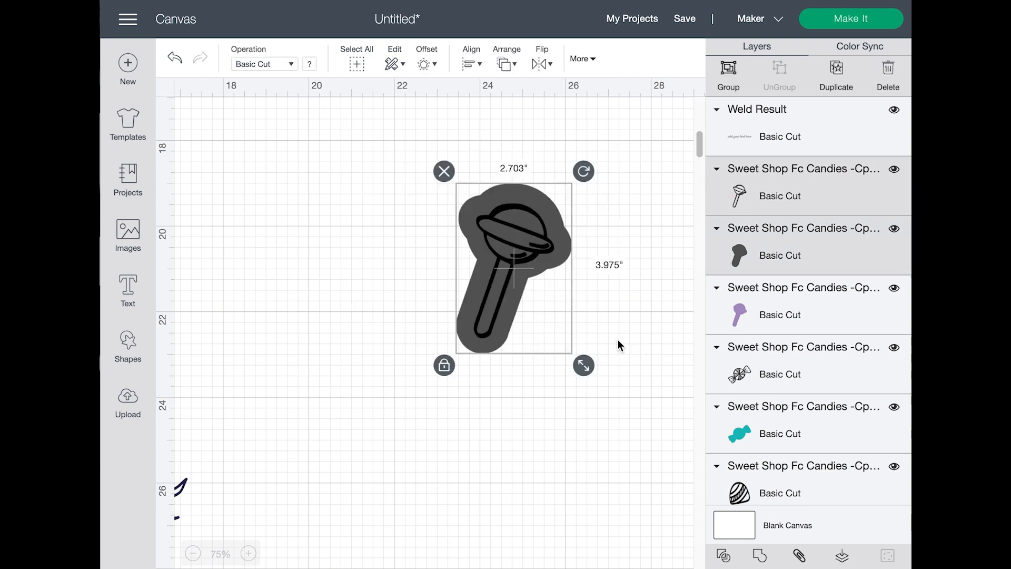
{"action": "left_click", "coordinate": [728, 70]}
{"action": "left_click", "coordinate": [447, 273]}
{"action": "left_click_drag", "start_coordinate": [481, 285], "coordinate": [459, 273]}
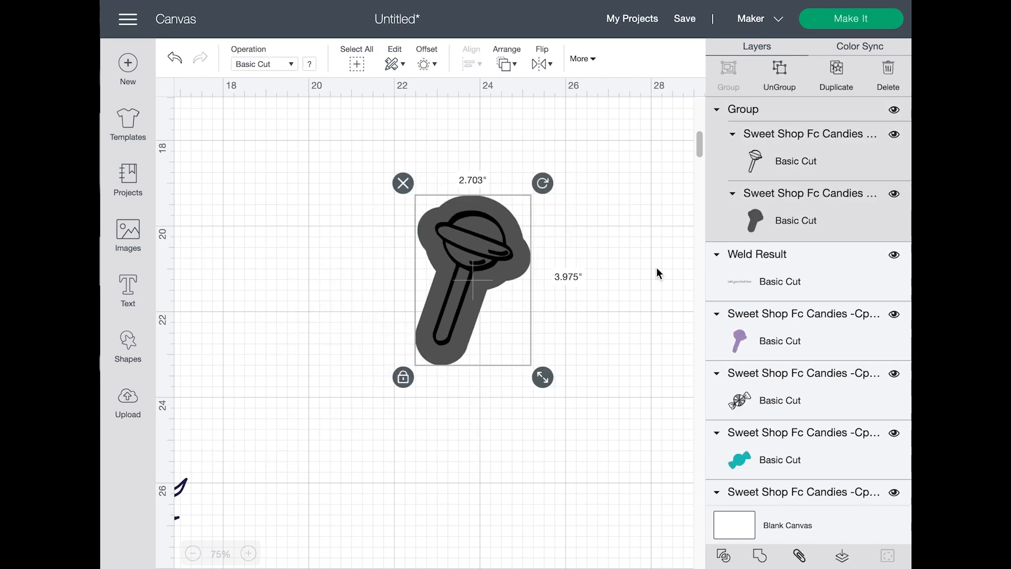
View the arrange options for the lollipop group and flip the group vertically
{"action": "left_click", "coordinate": [504, 64]}
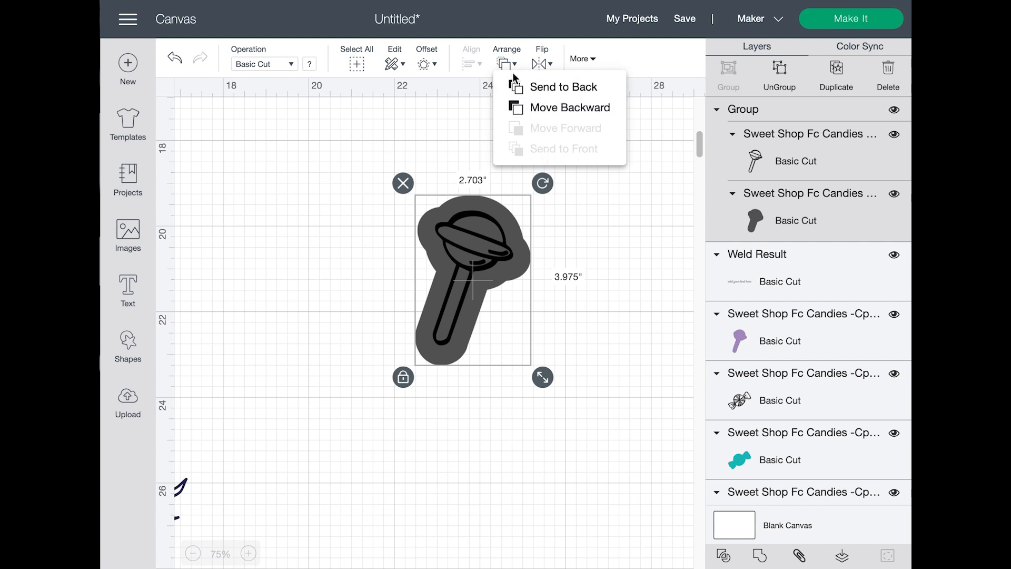
{"action": "left_click", "coordinate": [543, 63]}
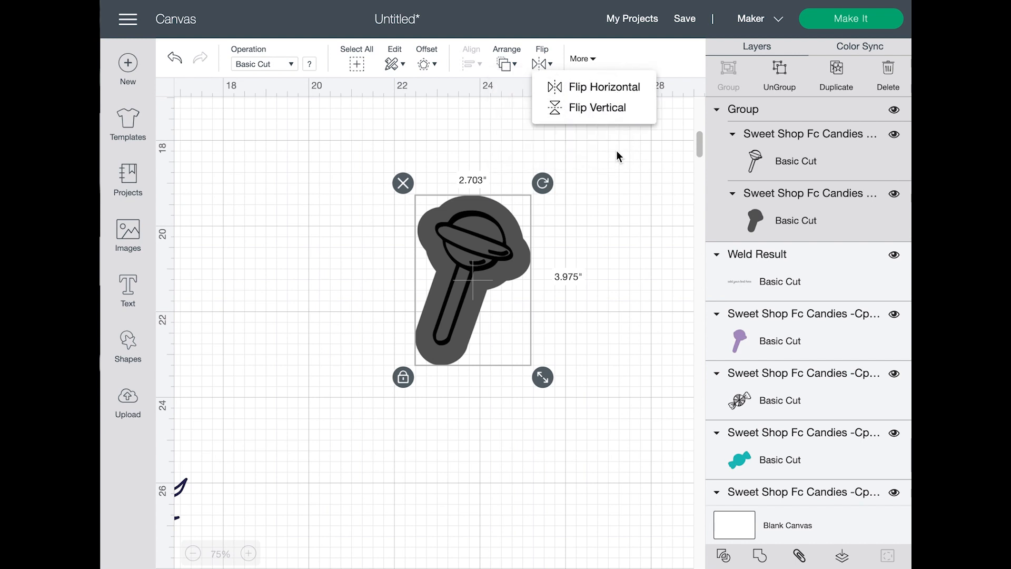
{"action": "left_click", "coordinate": [616, 109]}
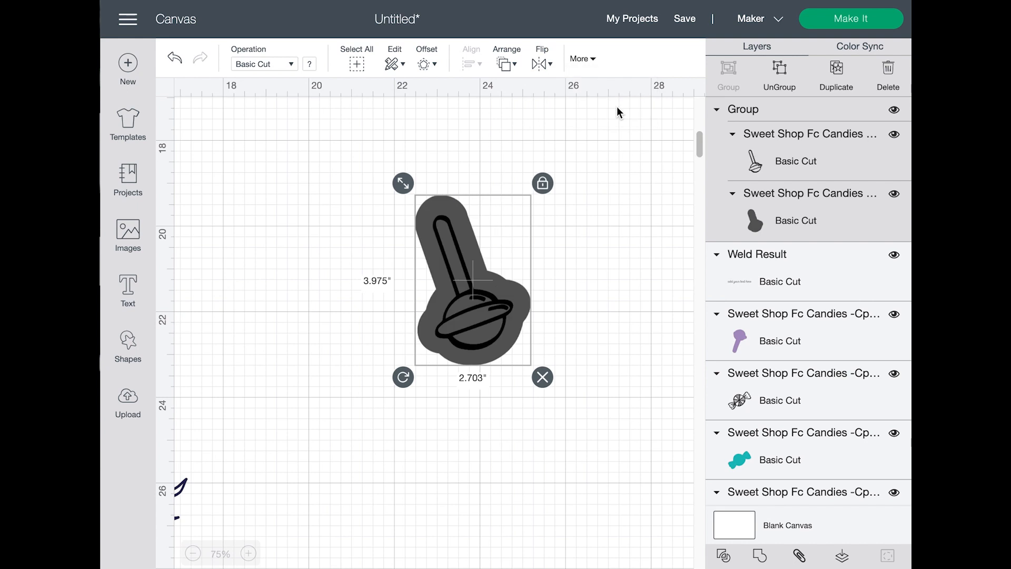
Set the lollipop group's X position to 22.589 and its rotation to 2 degrees
{"action": "left_click", "coordinate": [579, 59]}
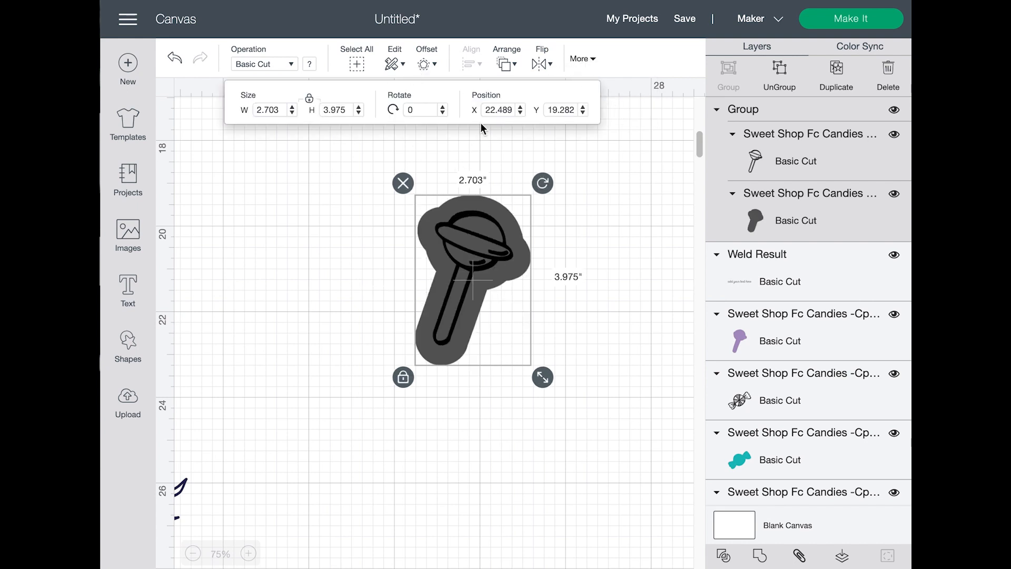
{"action": "left_click", "coordinate": [520, 109]}
{"action": "left_click", "coordinate": [520, 108]}
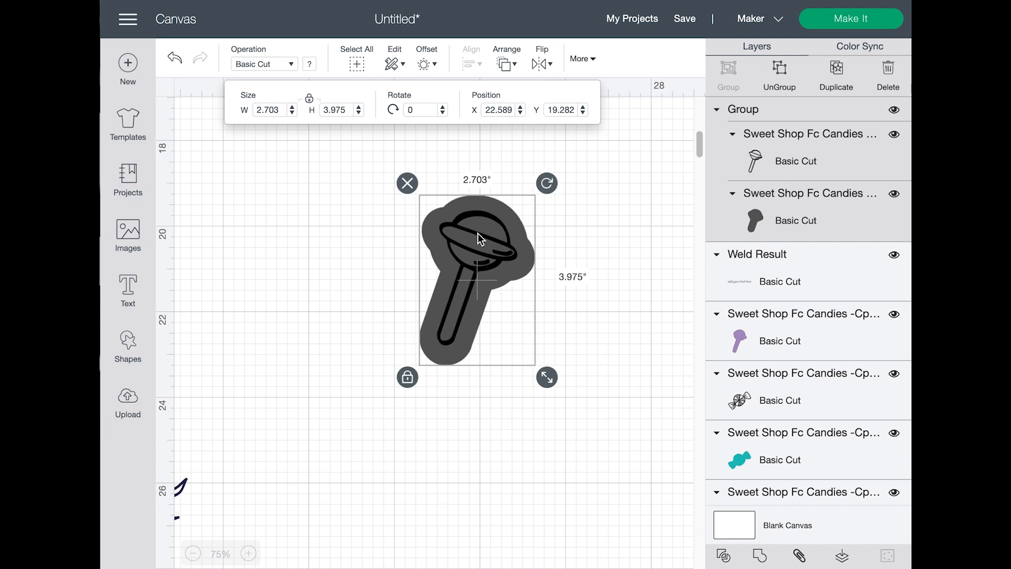
{"action": "left_click", "coordinate": [443, 107]}
{"action": "left_click", "coordinate": [442, 108]}
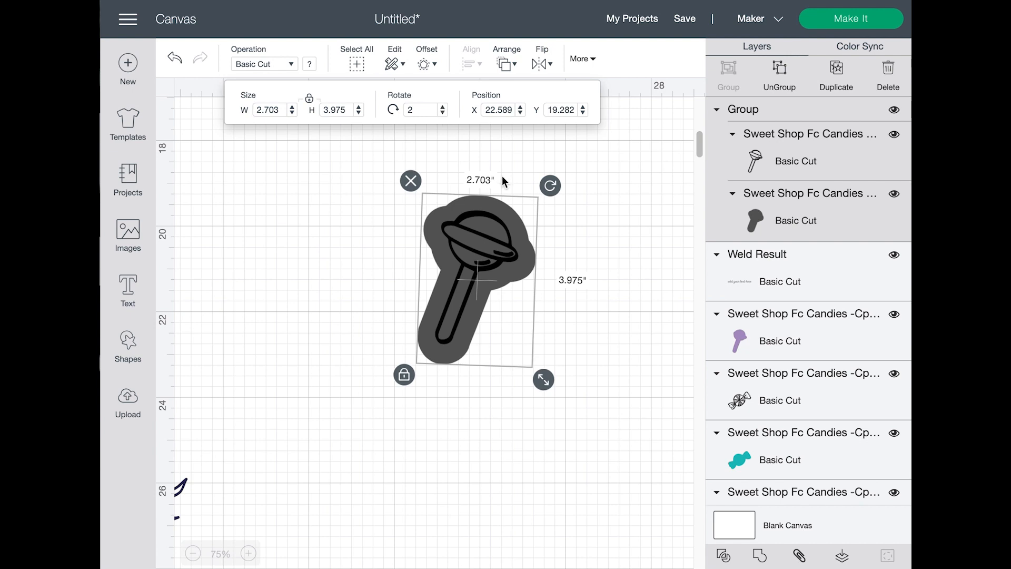
Rotate the lollipop group freehand to about 355.55 degrees and nudge it to about X 22.556, Y 19.132
{"action": "mouse_move", "coordinate": [550, 186]}
{"action": "left_mouse_down"}
{"action": "mouse_move", "coordinate": [515, 163]}
{"action": "mouse_move", "coordinate": [548, 185]}
{"action": "mouse_move", "coordinate": [523, 167]}
{"action": "mouse_move", "coordinate": [534, 178]}
{"action": "left_mouse_up"}
{"action": "mouse_move", "coordinate": [483, 283]}
{"action": "left_mouse_down"}
{"action": "mouse_move", "coordinate": [522, 285]}
{"action": "mouse_move", "coordinate": [476, 282]}
{"action": "left_mouse_up"}
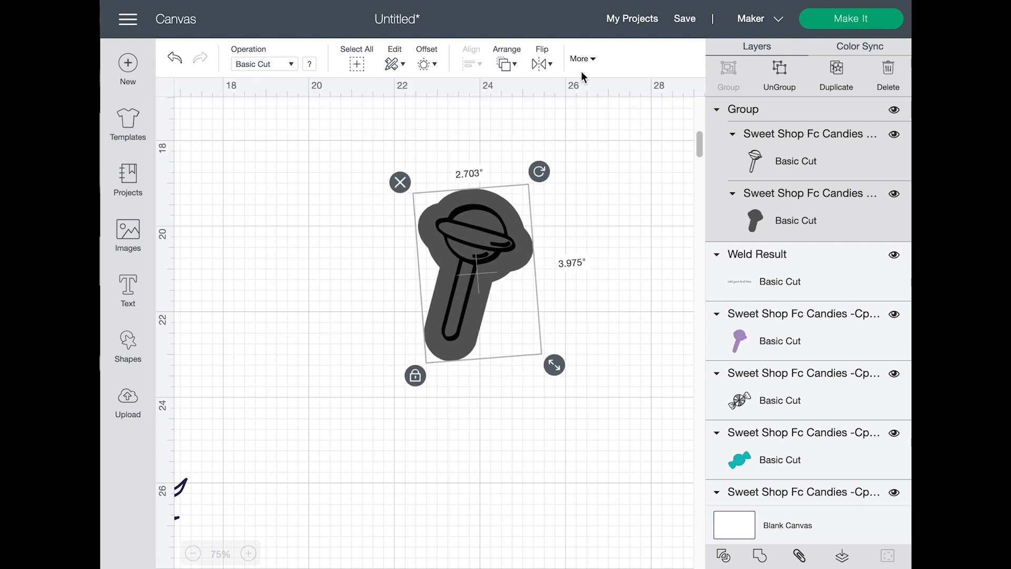
{"action": "left_click", "coordinate": [581, 59]}
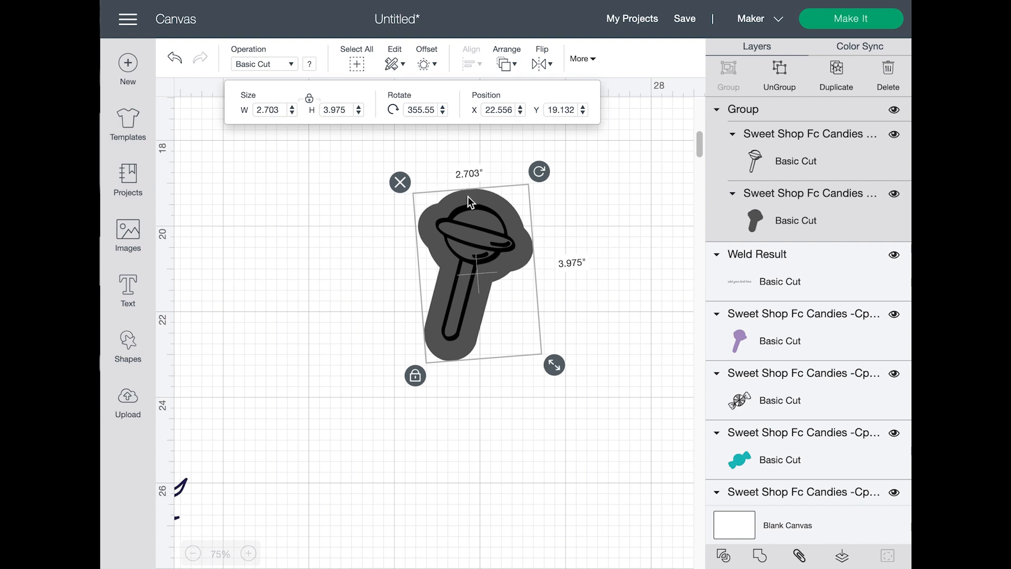
Deselect the lollipop group and collapse the welded text and the candy layers listed directly beneath it
{"action": "left_click", "coordinate": [282, 112]}
{"action": "left_click", "coordinate": [679, 234]}
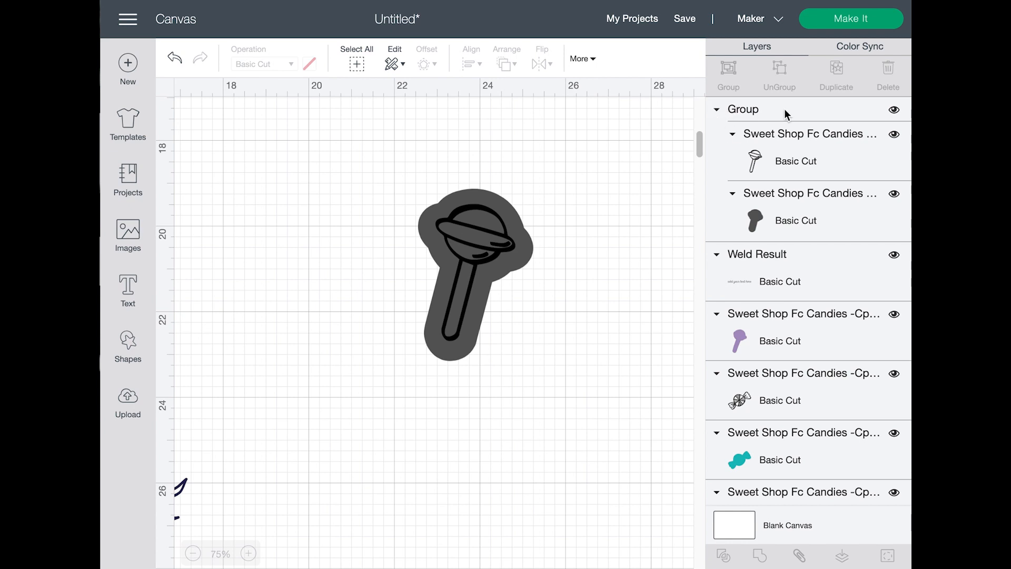
{"action": "left_click", "coordinate": [716, 110]}
{"action": "left_click", "coordinate": [716, 135]}
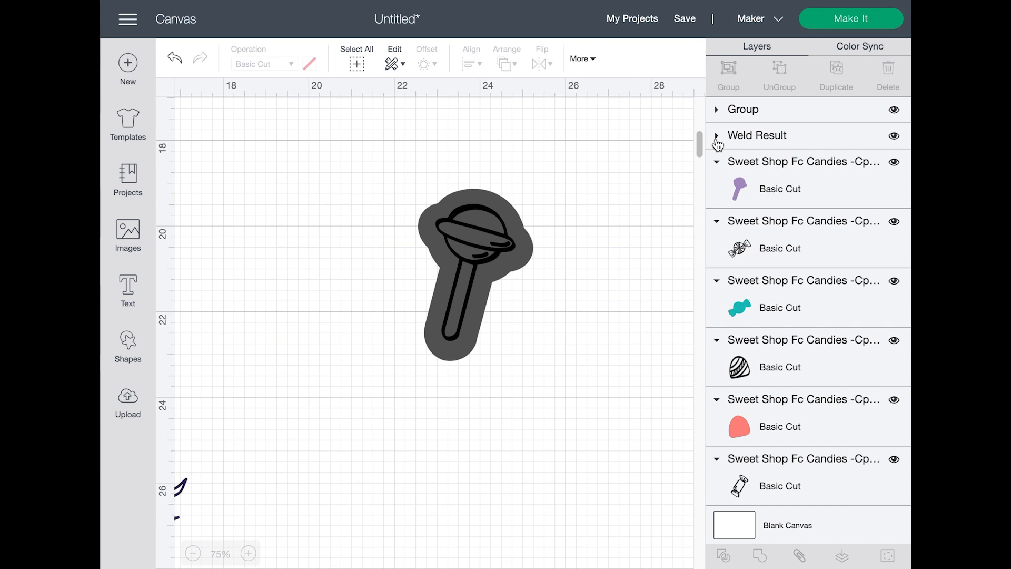
{"action": "left_click", "coordinate": [717, 163]}
{"action": "left_click", "coordinate": [716, 189]}
{"action": "left_click", "coordinate": [715, 215]}
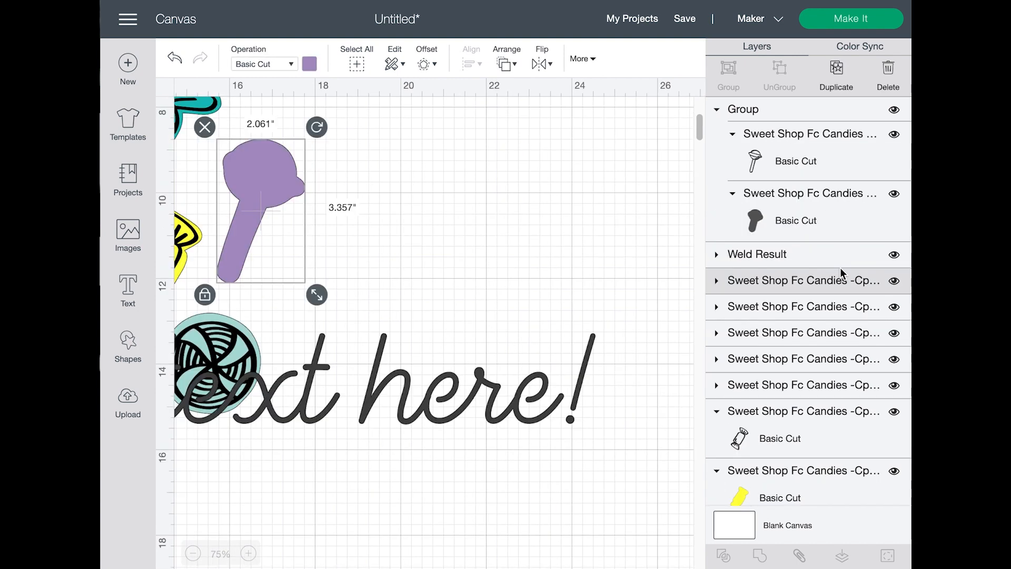
Group the yellow candy's black outline with its yellow base, and collapse the lollipop group's layers
{"action": "scroll", "coordinate": [811, 437], "scroll_direction": "down", "scroll_amount": 2}
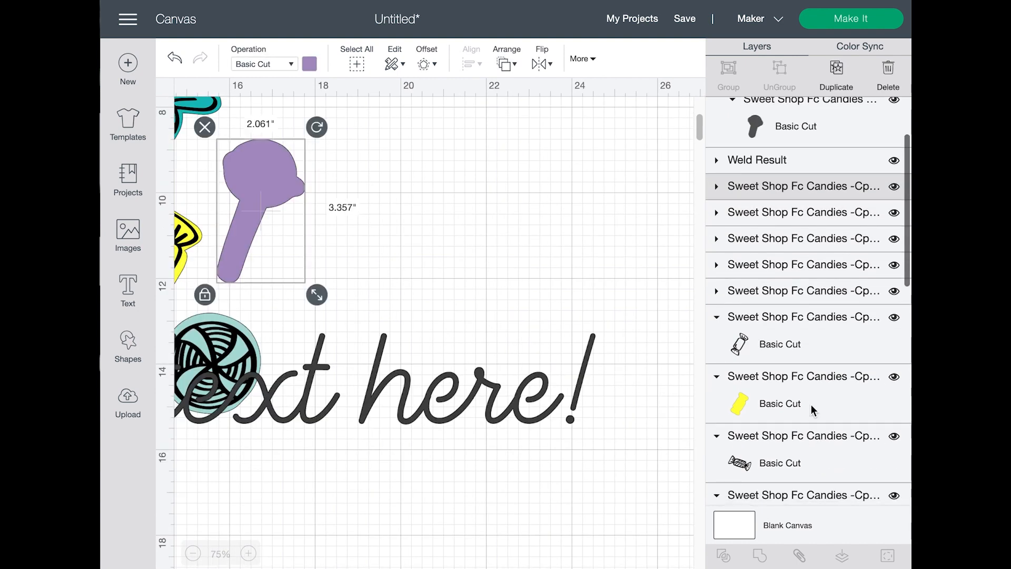
{"action": "left_click", "coordinate": [800, 331]}
{"action": "left_click", "coordinate": [792, 405], "text": "shift"}
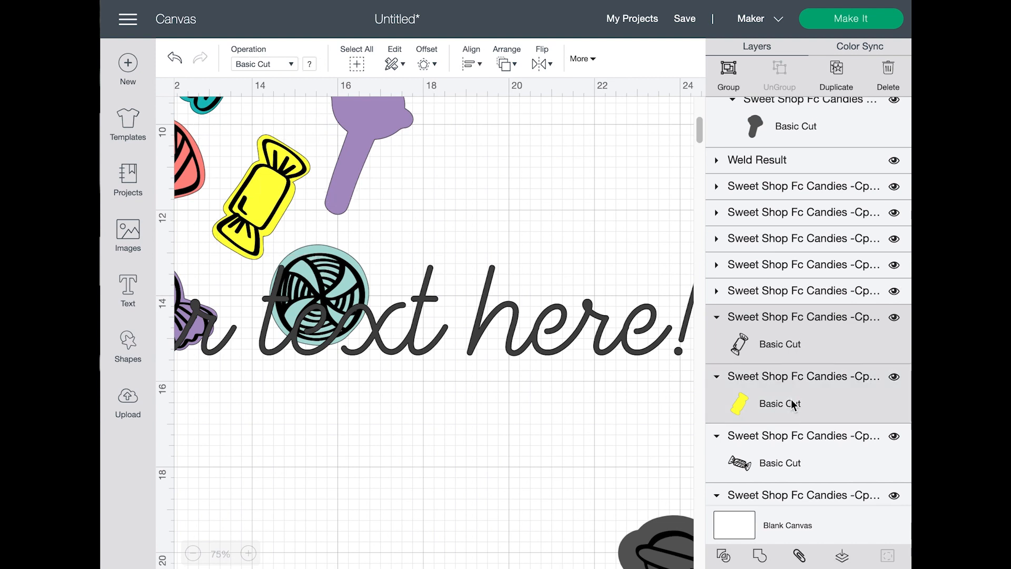
{"action": "left_click", "coordinate": [726, 87]}
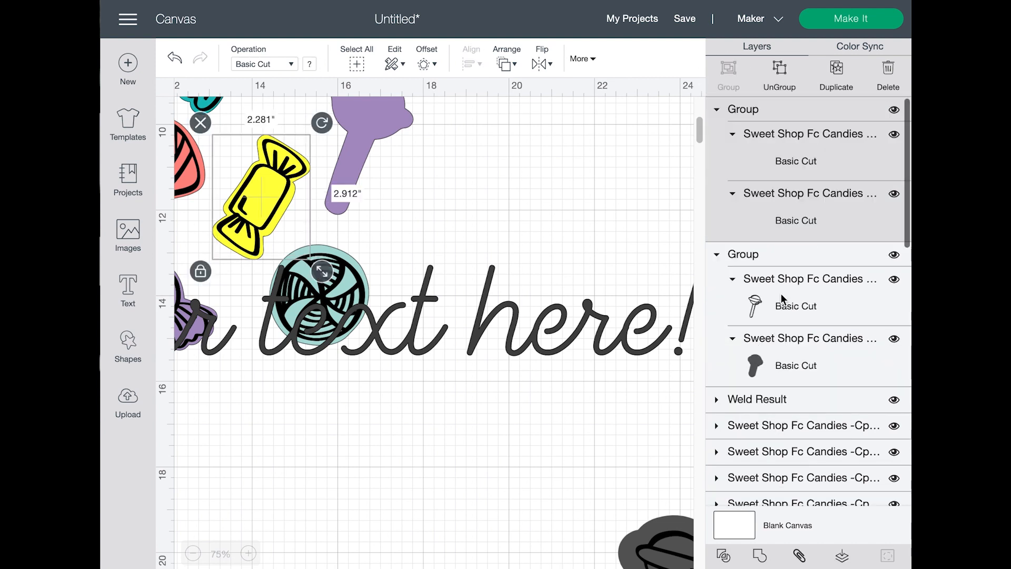
{"action": "left_click", "coordinate": [716, 255]}
{"action": "left_click", "coordinate": [716, 258]}
{"action": "left_click", "coordinate": [715, 109]}
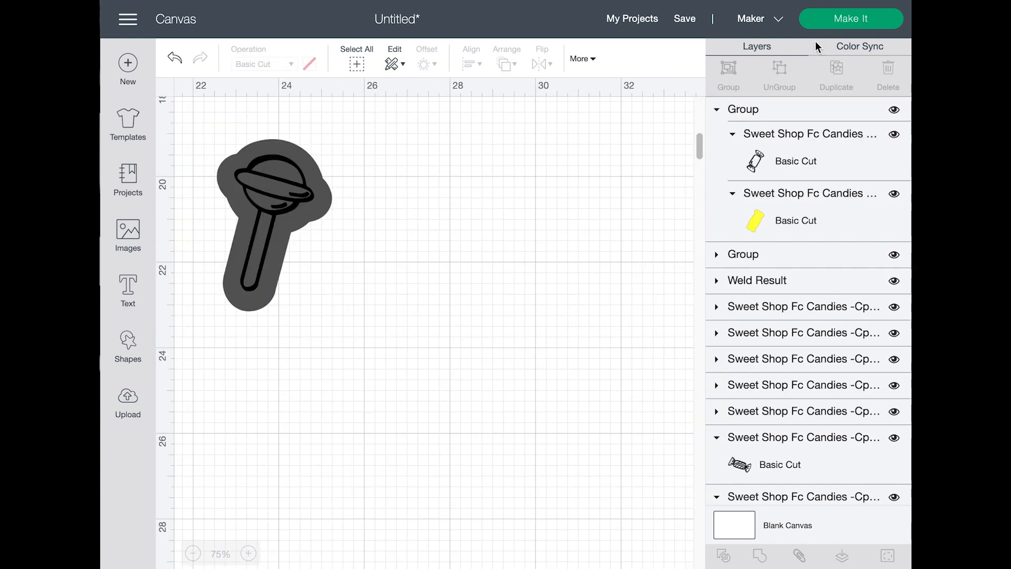
Hide the whole yellow candy group and show it again
{"action": "left_click", "coordinate": [786, 130]}
{"action": "left_click", "coordinate": [895, 110]}
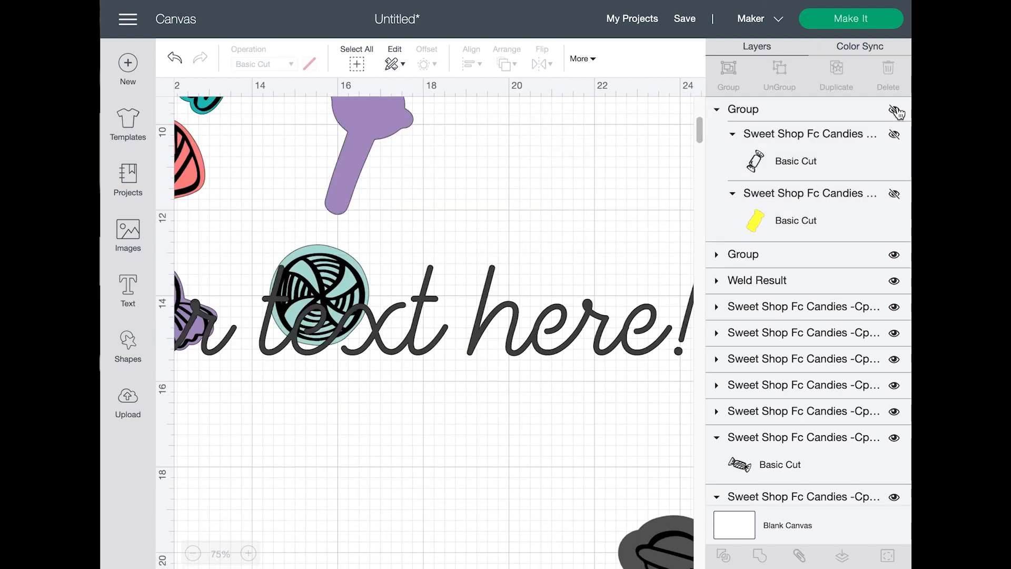
{"action": "left_click", "coordinate": [895, 110]}
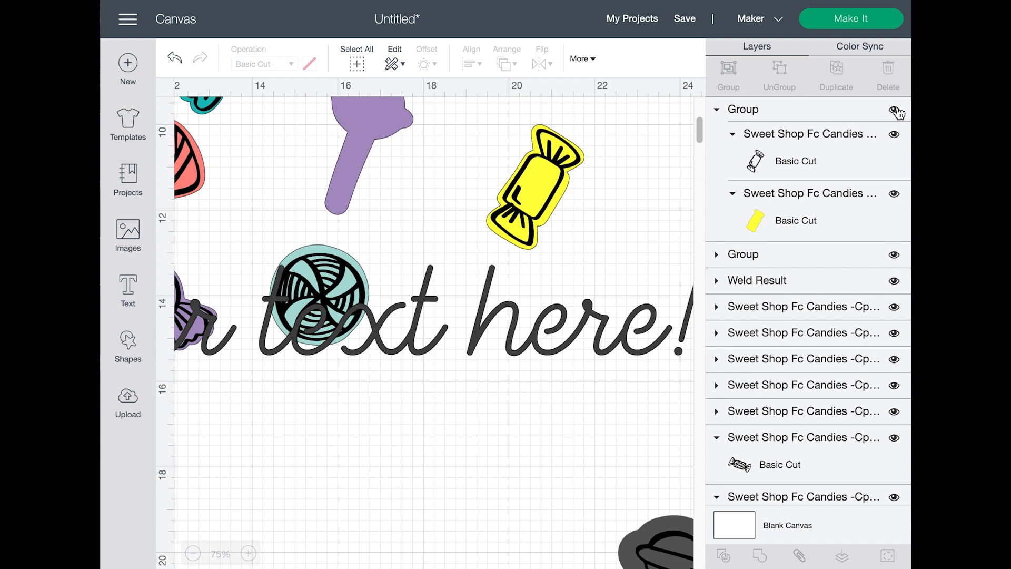
Ungroup the yellow candy and select its separate outline and base pieces together
{"action": "left_click", "coordinate": [841, 144]}
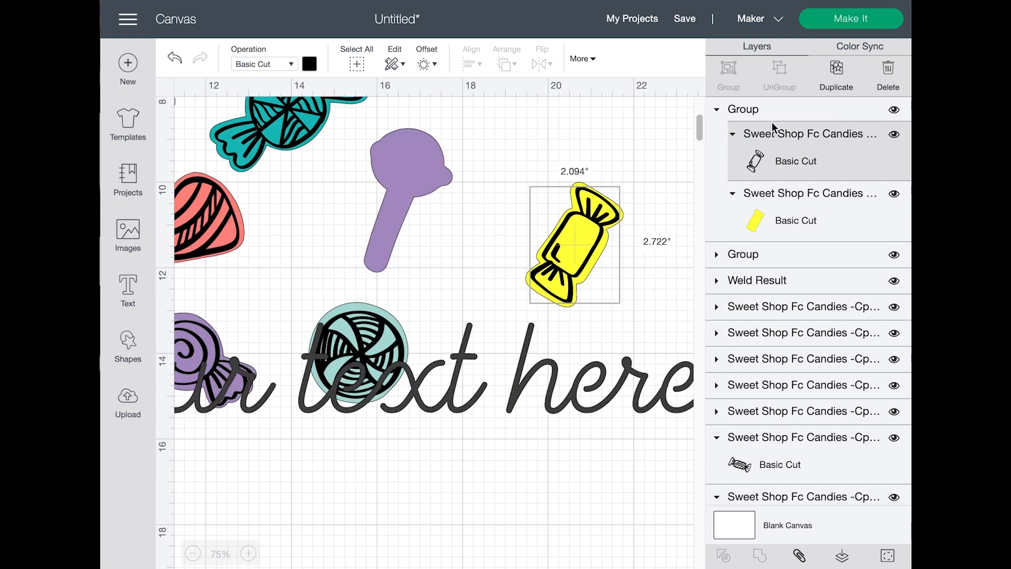
{"action": "left_click", "coordinate": [785, 111]}
{"action": "left_click", "coordinate": [779, 77]}
{"action": "left_click", "coordinate": [625, 124]}
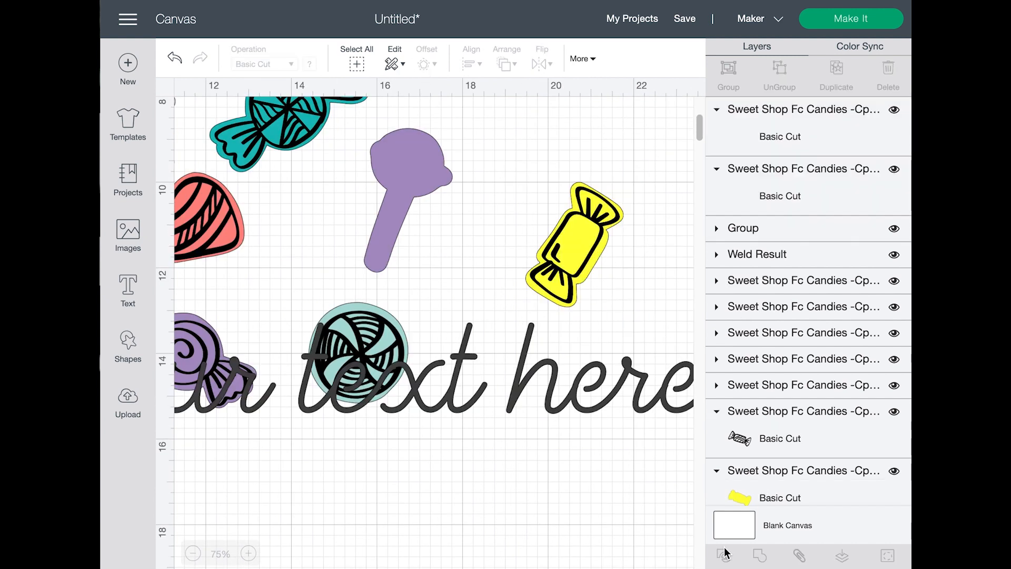
{"action": "left_click", "coordinate": [624, 158]}
{"action": "left_click_drag", "start_coordinate": [543, 140], "coordinate": [615, 231]}
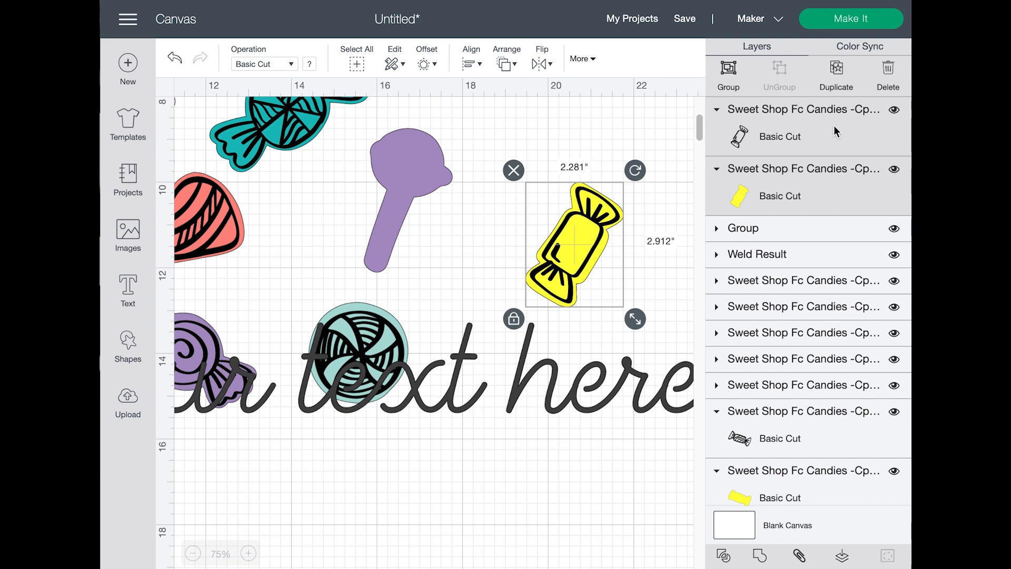
Hide the lollipop group, the welded text and every other layer except the yellow candy's outline and base
{"action": "left_click", "coordinate": [894, 232]}
{"action": "left_click", "coordinate": [894, 255]}
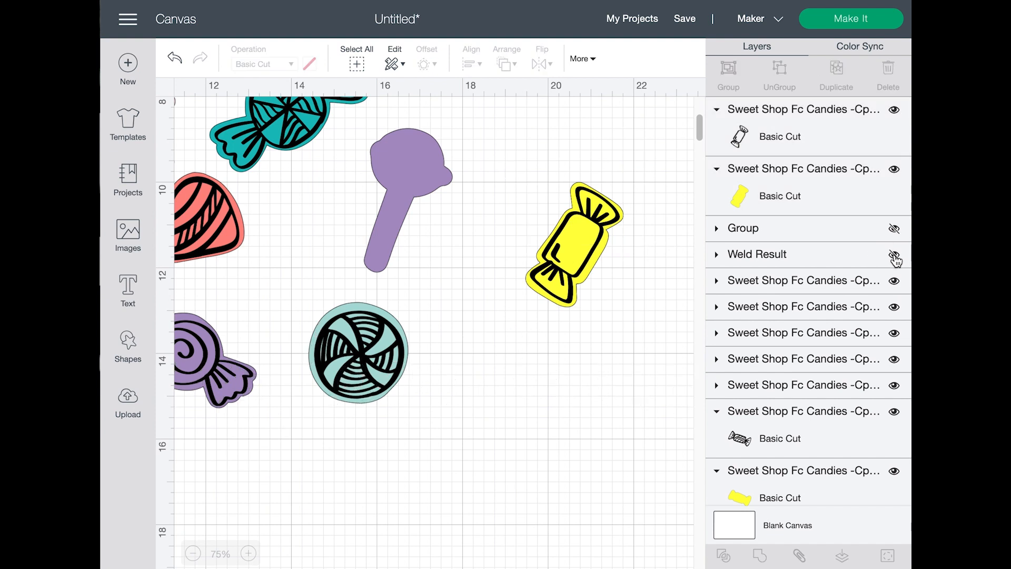
{"action": "left_click", "coordinate": [894, 281]}
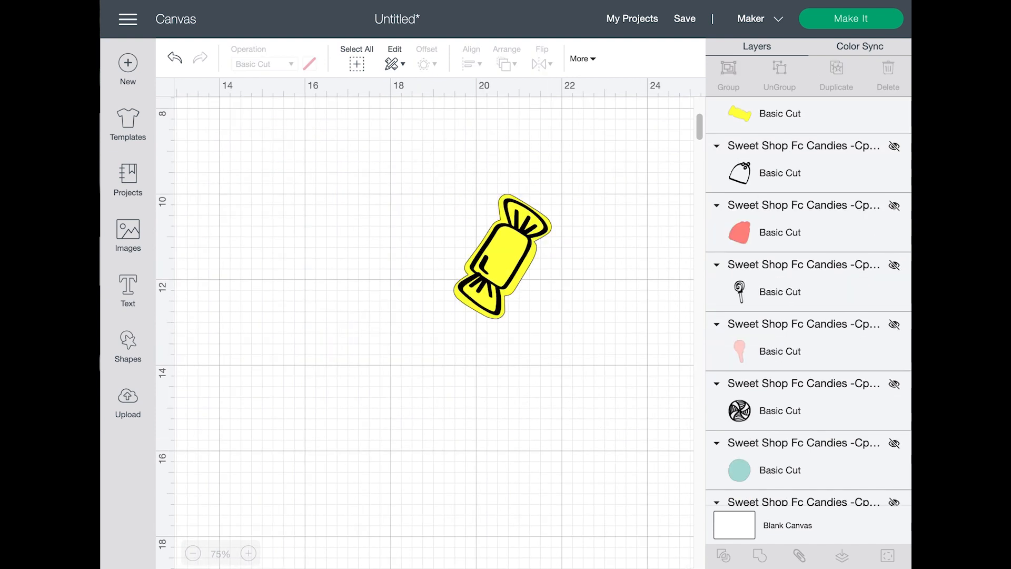
Attach the yellow candy's outline to its base, previewing the cutting mats before and after
{"action": "left_click", "coordinate": [868, 20]}
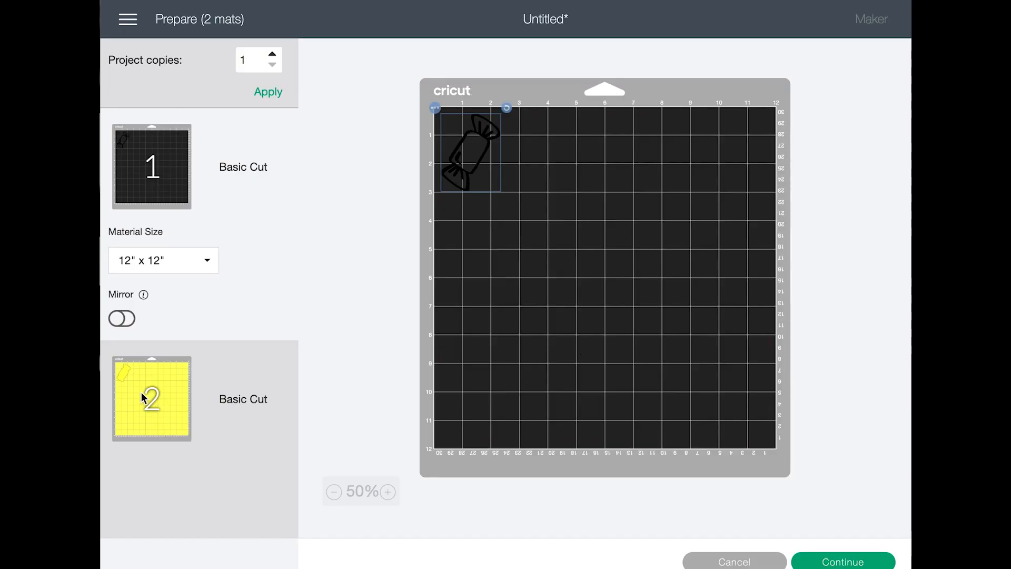
{"action": "left_click", "coordinate": [754, 565]}
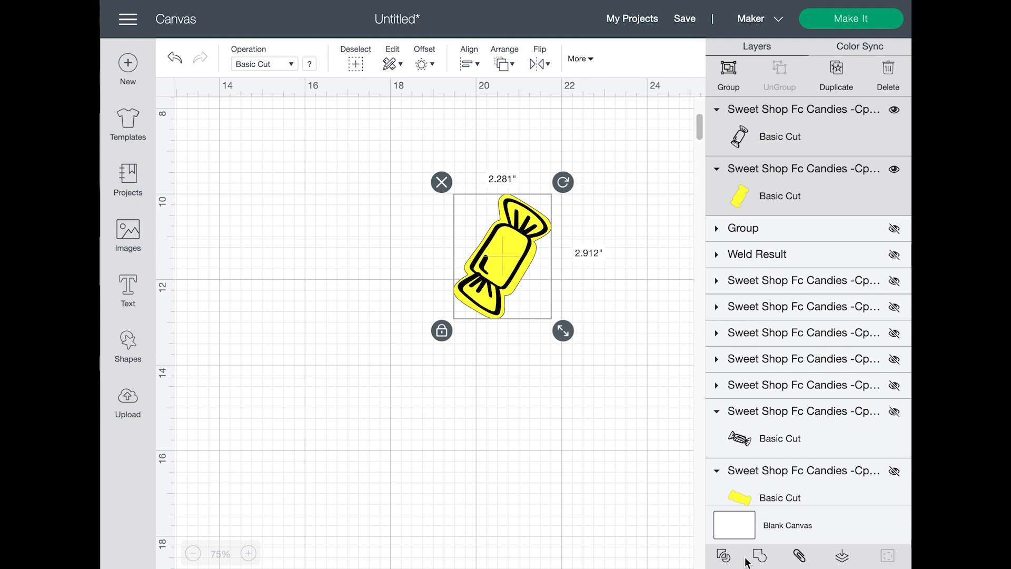
{"action": "left_click", "coordinate": [796, 556]}
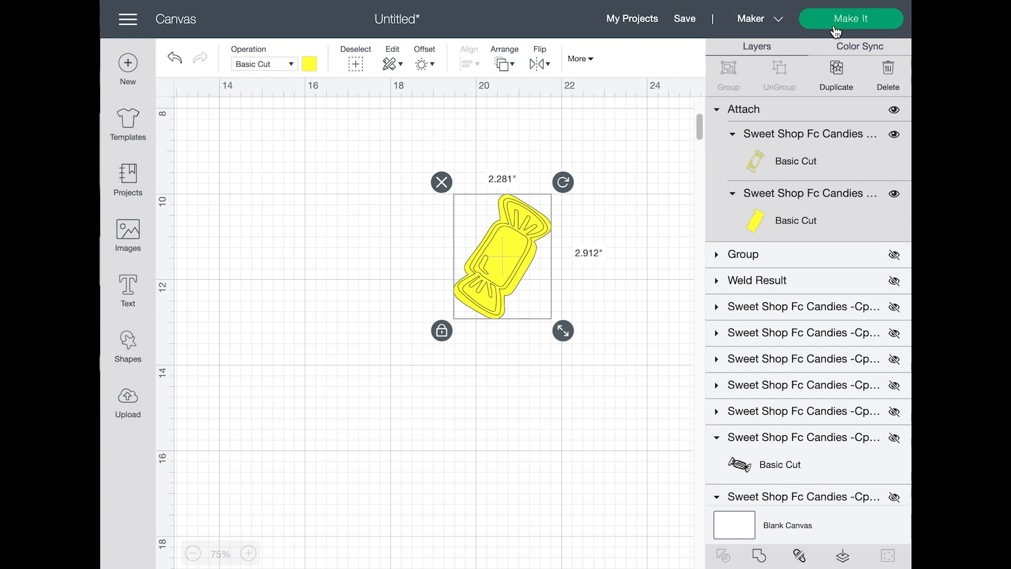
{"action": "left_click", "coordinate": [836, 21]}
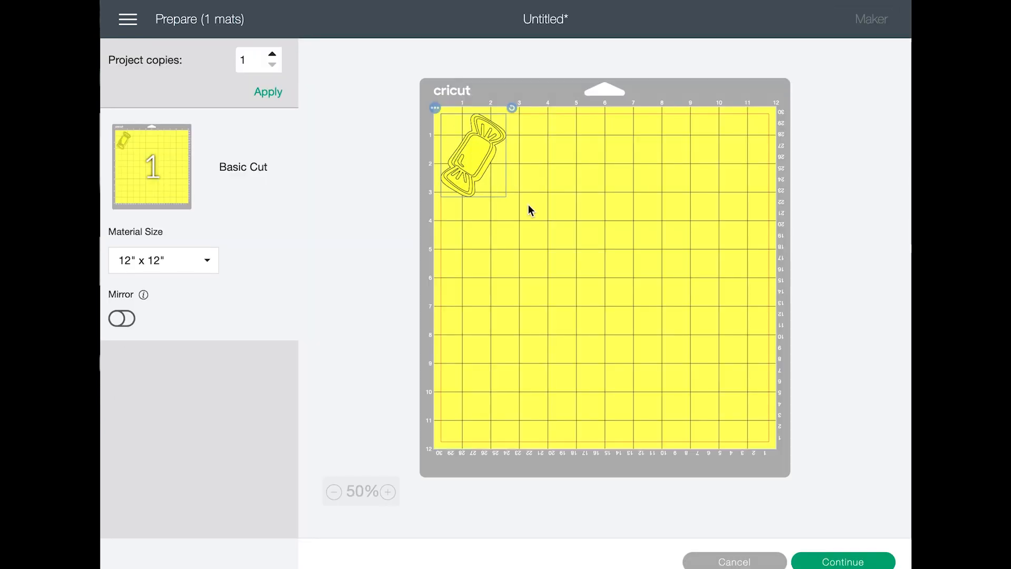
{"action": "left_click", "coordinate": [718, 557]}
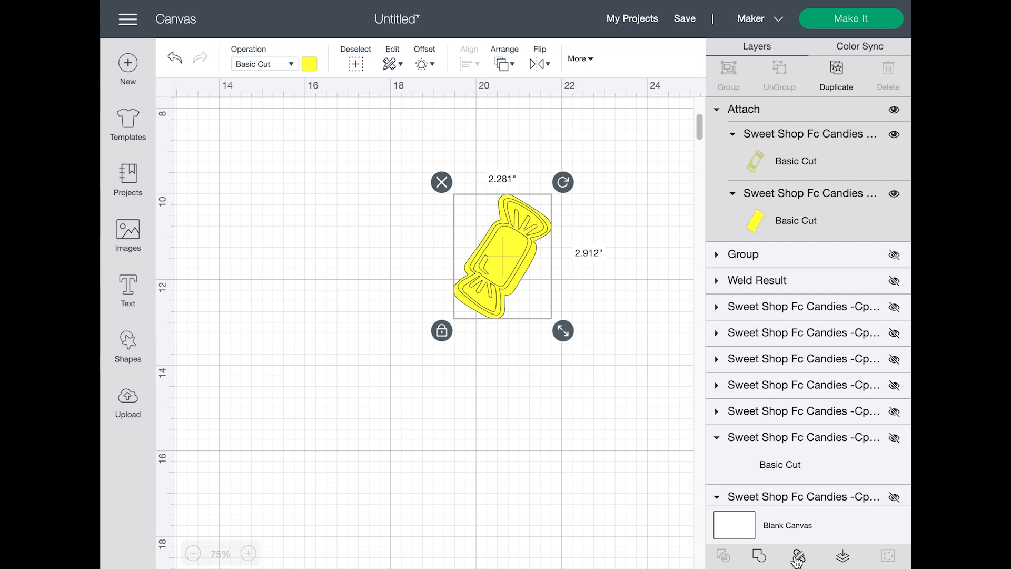
Detach the yellow candy's two pieces and open the color choices for the outline
{"action": "left_click", "coordinate": [798, 556]}
{"action": "left_click", "coordinate": [556, 415]}
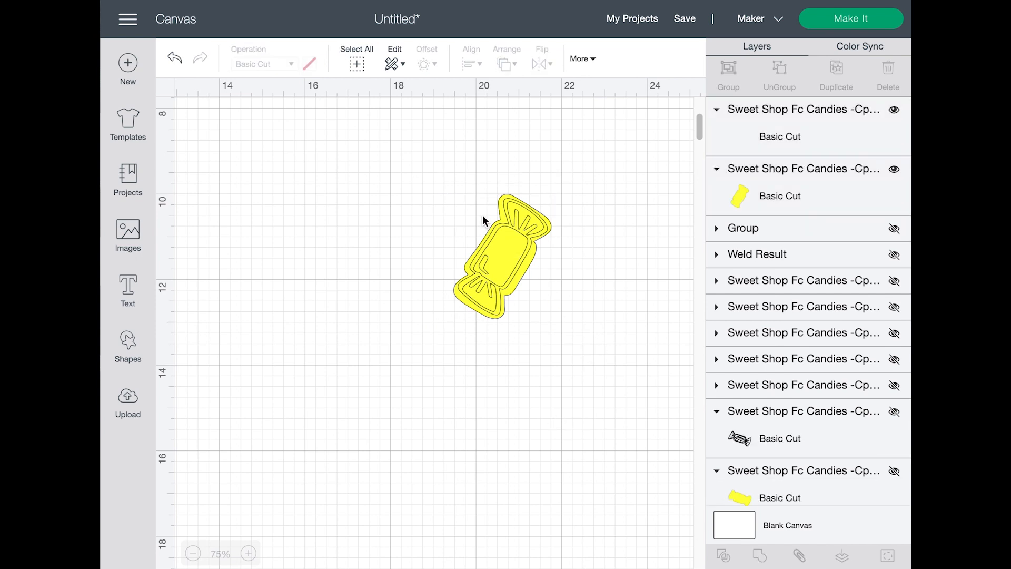
{"action": "left_click", "coordinate": [517, 267]}
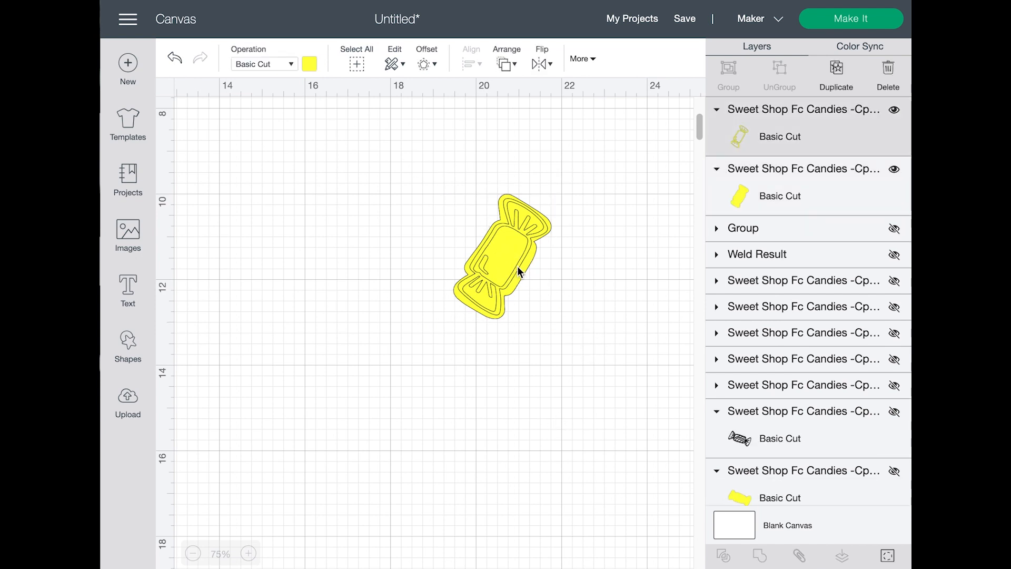
{"action": "left_click", "coordinate": [310, 65]}
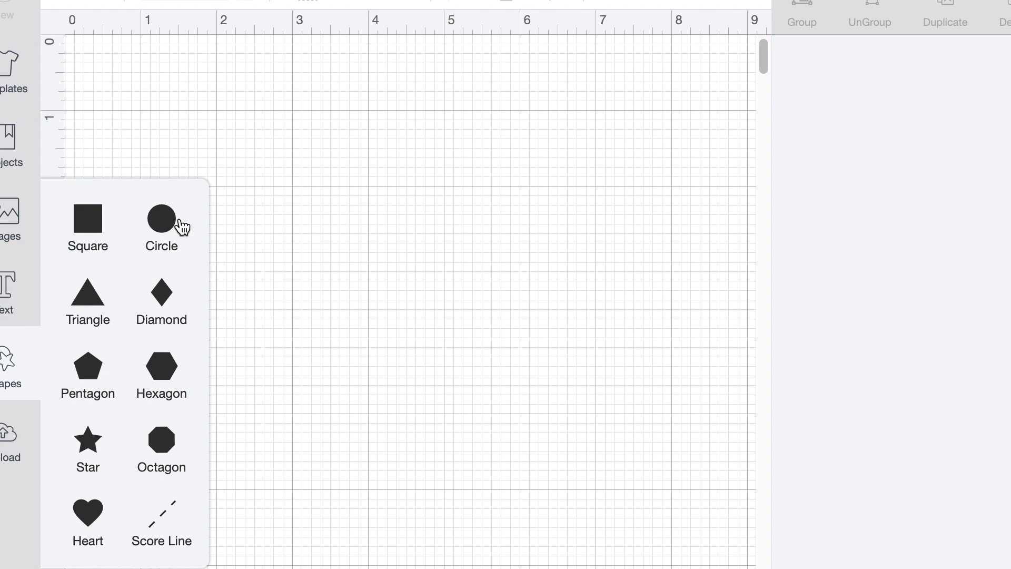
Add a circle to the blank canvas and move it to about X 2.903, Y 1.472
{"action": "left_click", "coordinate": [161, 219]}
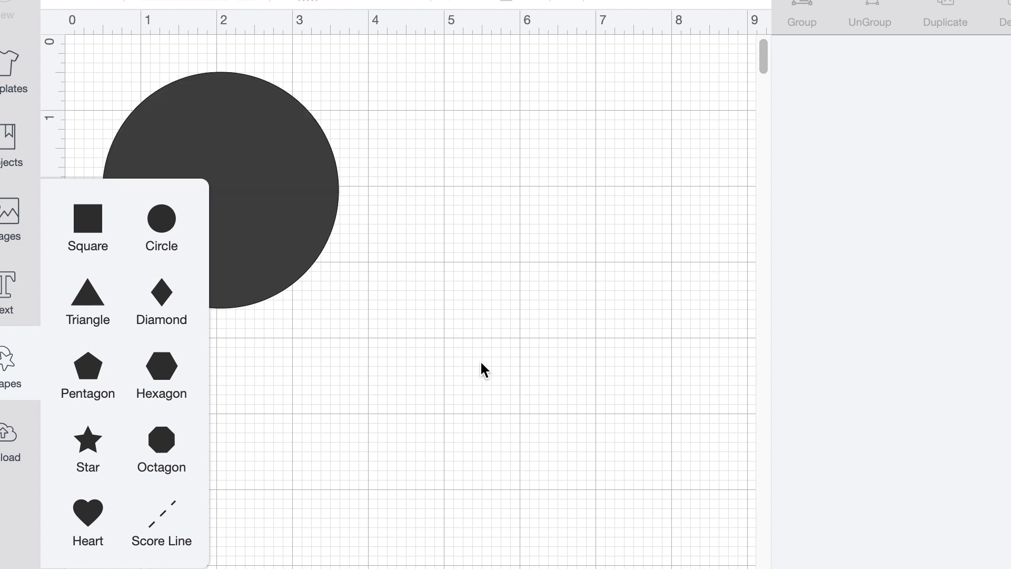
{"action": "left_click", "coordinate": [283, 176]}
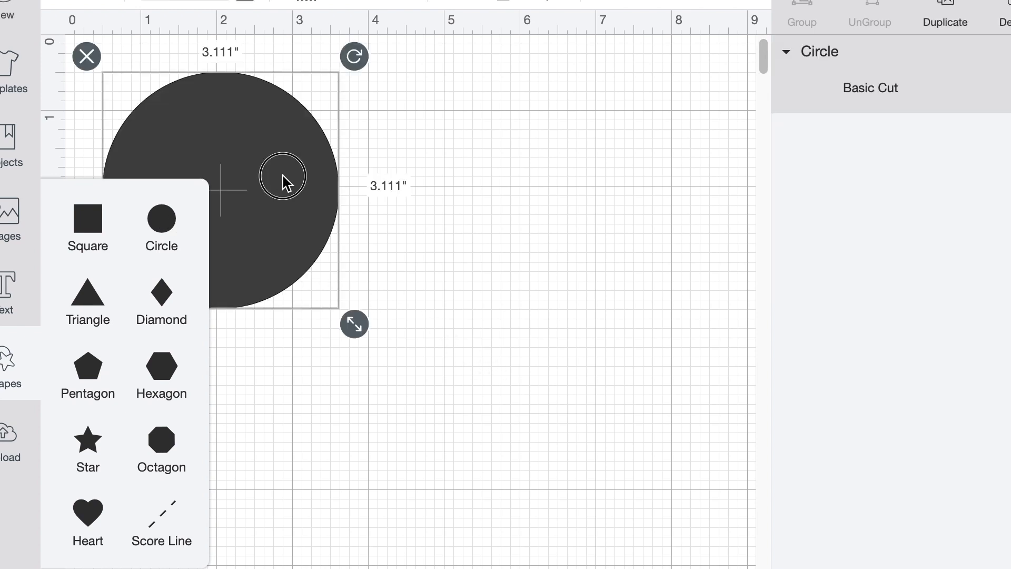
{"action": "left_click_drag", "start_coordinate": [283, 176], "coordinate": [466, 250]}
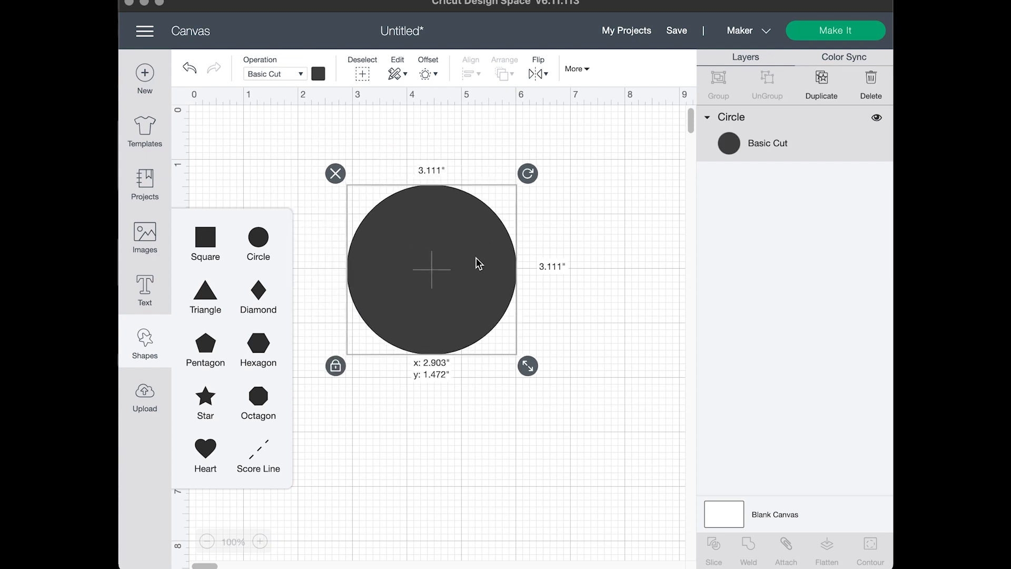
Add a first name as Cricut Sans text, scaled to font size 58.67, and center it over the circle
{"action": "left_click", "coordinate": [143, 290]}
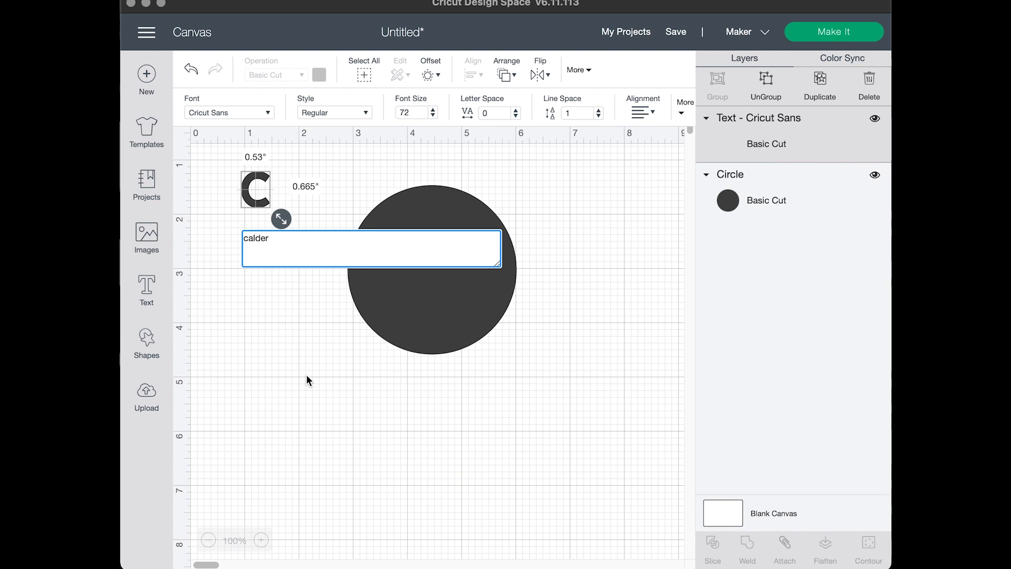
{"action": "left_click", "coordinate": [306, 375]}
{"action": "left_click", "coordinate": [318, 179]}
{"action": "left_click_drag", "start_coordinate": [318, 179], "coordinate": [441, 278]}
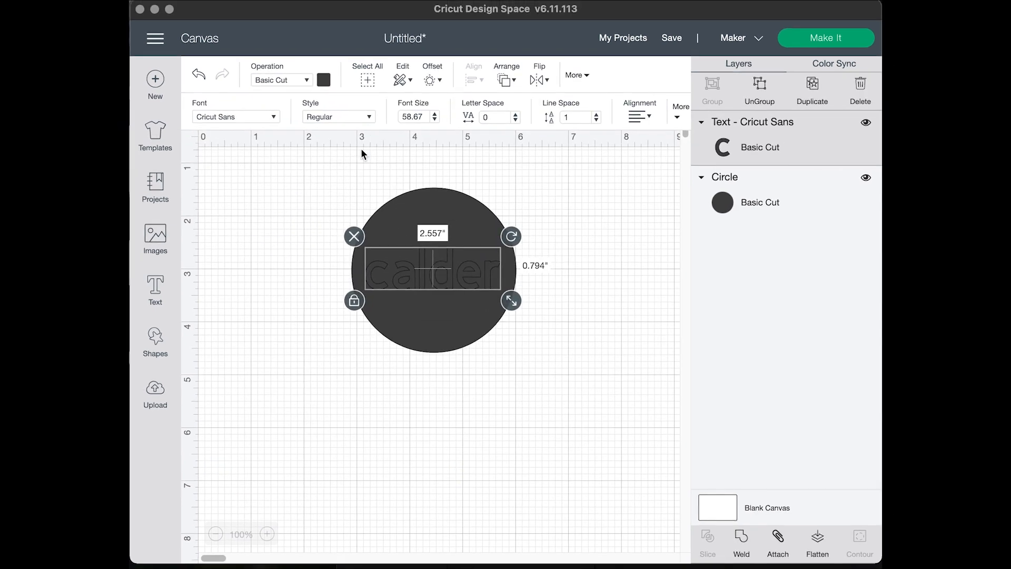
Slice the name text out of the circle and hide the two leftover letter pieces
{"action": "left_click_drag", "start_coordinate": [346, 174], "coordinate": [452, 282]}
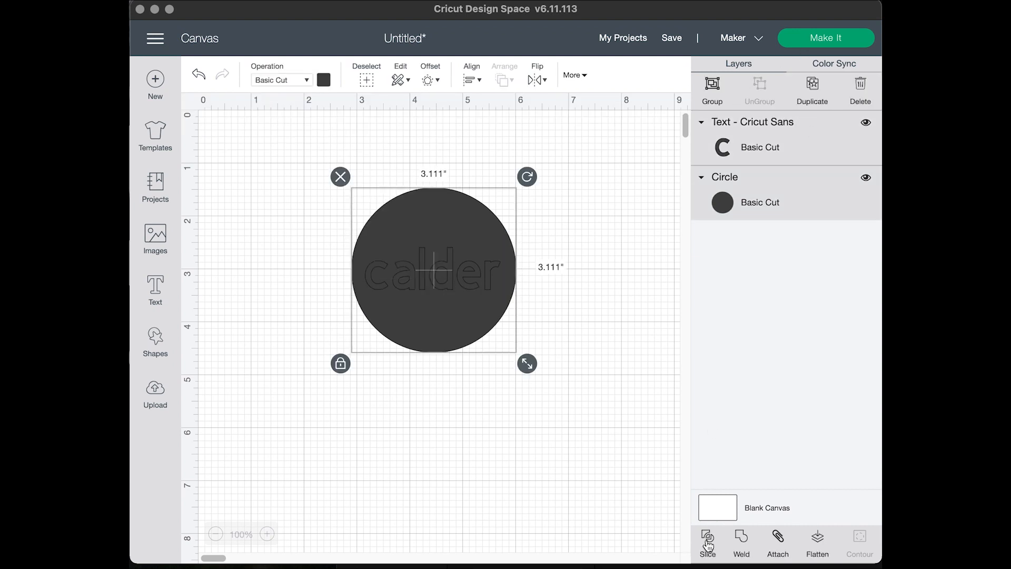
{"action": "left_click", "coordinate": [560, 420]}
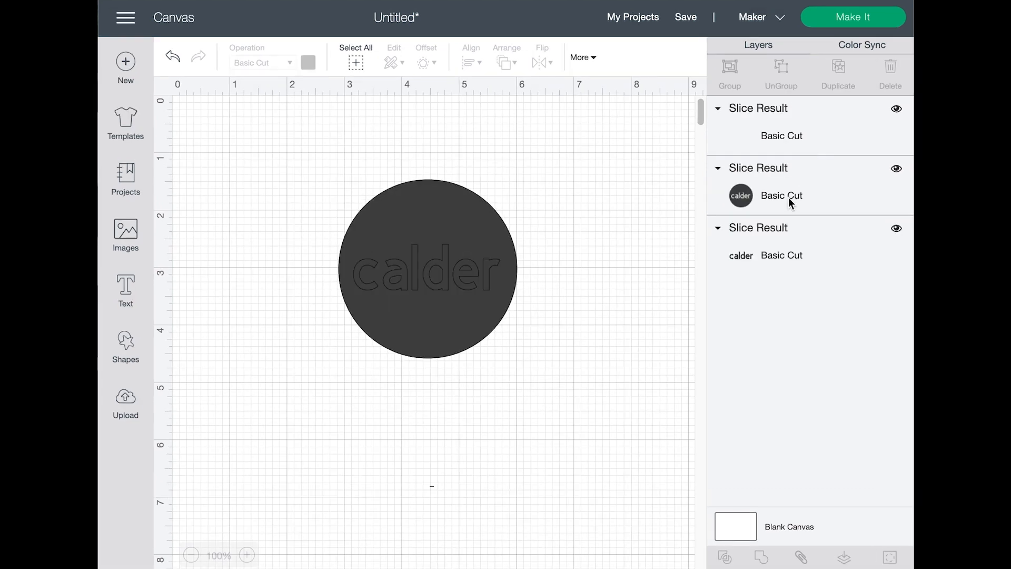
{"action": "left_click", "coordinate": [896, 228]}
{"action": "left_click", "coordinate": [897, 113]}
{"action": "mouse_move", "coordinate": [458, 307]}
{"action": "left_mouse_down"}
{"action": "mouse_move", "coordinate": [316, 323]}
{"action": "mouse_move", "coordinate": [456, 314]}
{"action": "left_mouse_up"}
Undo the slice and the hiding of its letter pieces
{"action": "key", "text": "ctrl+z"}
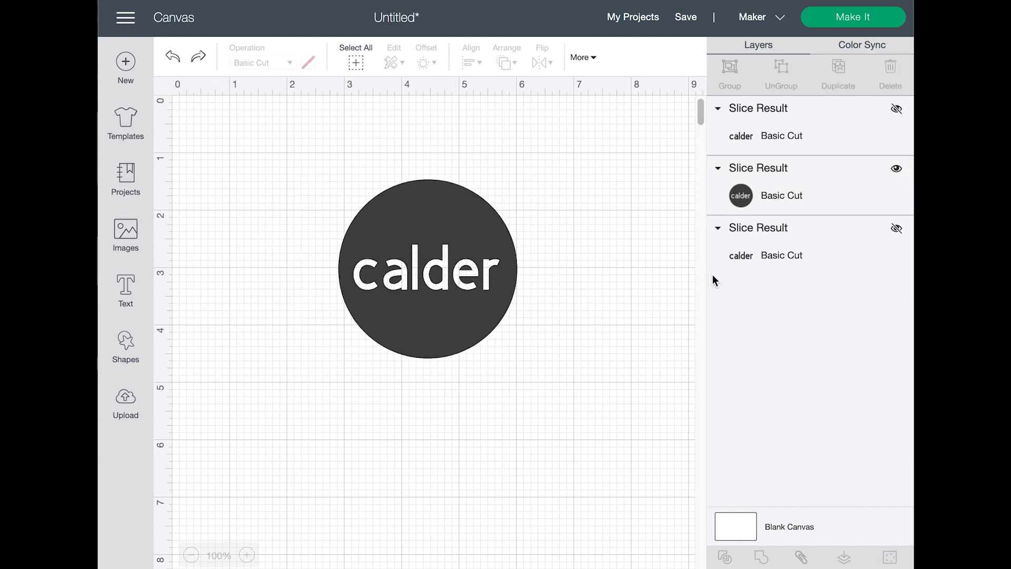
{"action": "left_click", "coordinate": [788, 202]}
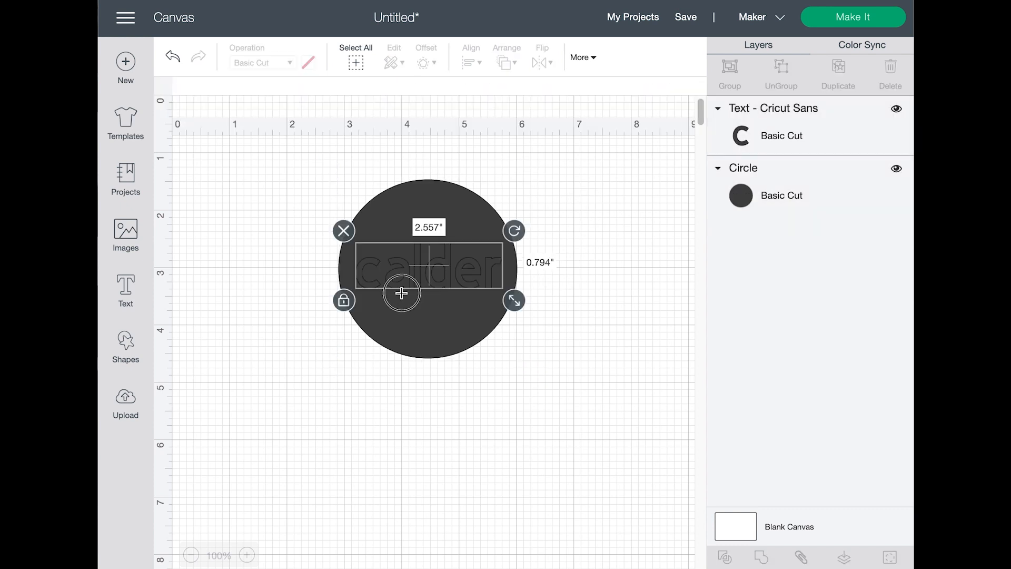
Attach the name text to the circle and move the combined piece slightly down and to the left
{"action": "left_click_drag", "start_coordinate": [582, 208], "coordinate": [393, 298]}
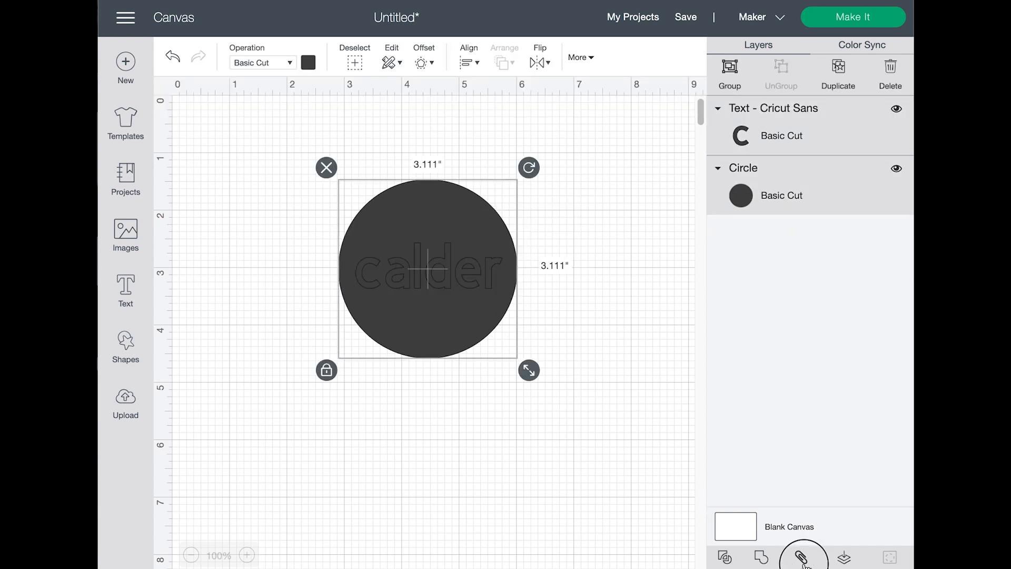
{"action": "left_click", "coordinate": [801, 557]}
{"action": "left_click", "coordinate": [653, 385]}
{"action": "left_click_drag", "start_coordinate": [435, 318], "coordinate": [409, 337]}
{"action": "left_click", "coordinate": [602, 288]}
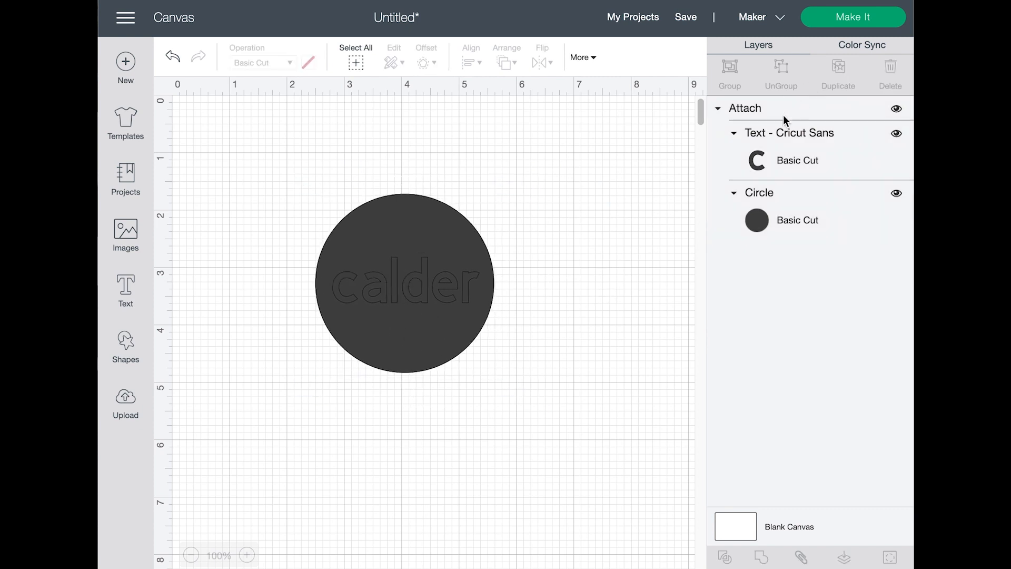
Preview the attached circle and name text on the cutting mat
{"action": "left_click", "coordinate": [504, 398]}
{"action": "key", "text": "ctrl+z"}
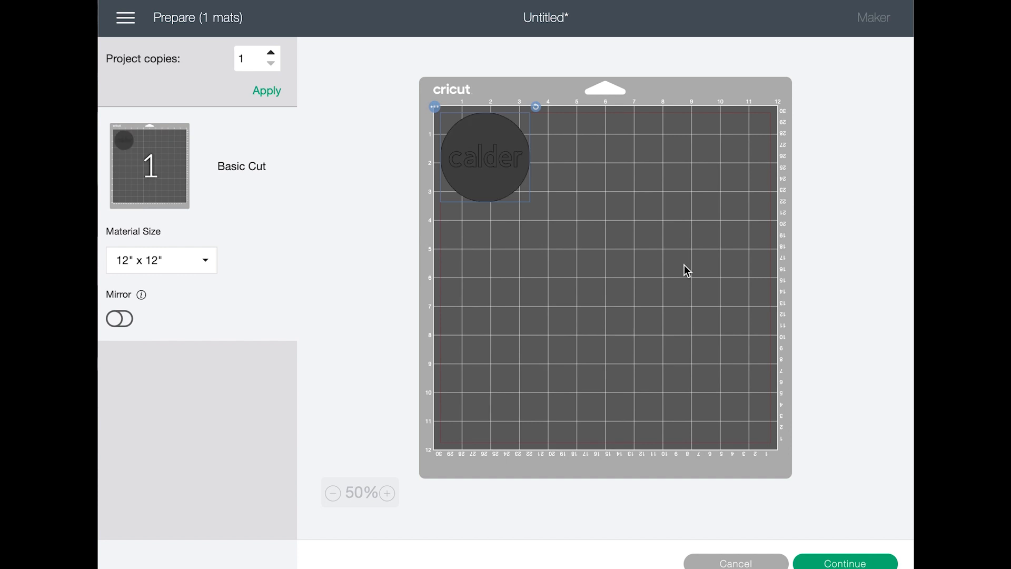
{"action": "mouse_move", "coordinate": [501, 187]}
{"action": "left_mouse_down"}
{"action": "mouse_move", "coordinate": [580, 189]}
{"action": "mouse_move", "coordinate": [494, 181]}
{"action": "left_mouse_up"}
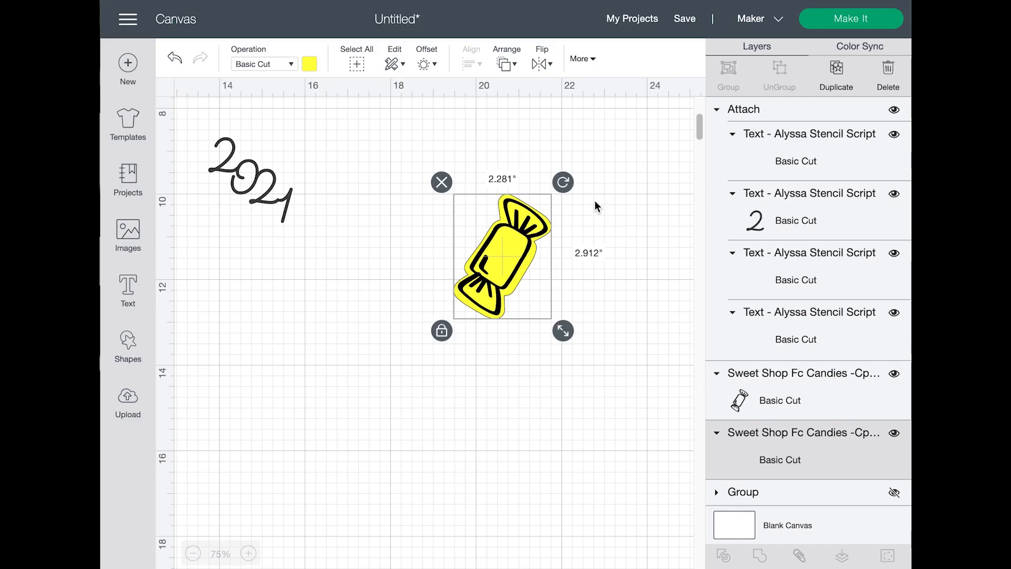
Flatten the yellow candy's two layers into one print-then-cut image and move it slightly down and to the right
{"action": "left_click_drag", "start_coordinate": [611, 200], "coordinate": [484, 257]}
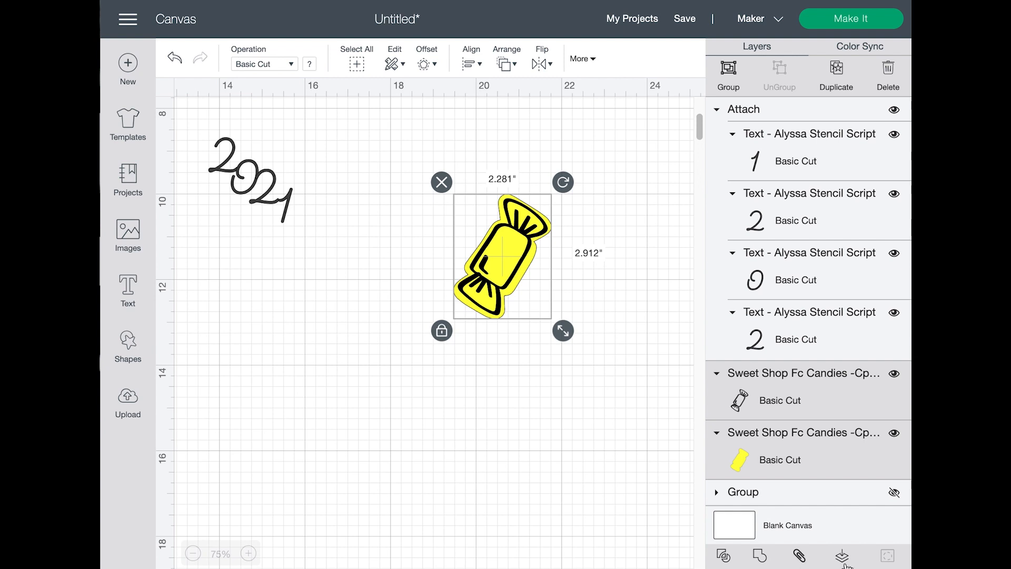
{"action": "left_click", "coordinate": [843, 560]}
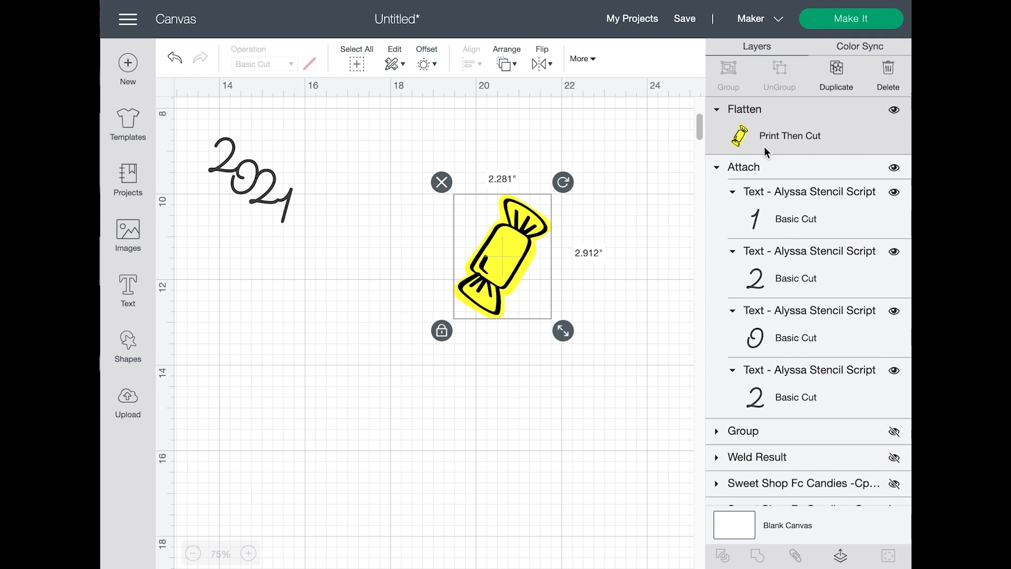
{"action": "left_click_drag", "start_coordinate": [484, 271], "coordinate": [510, 348]}
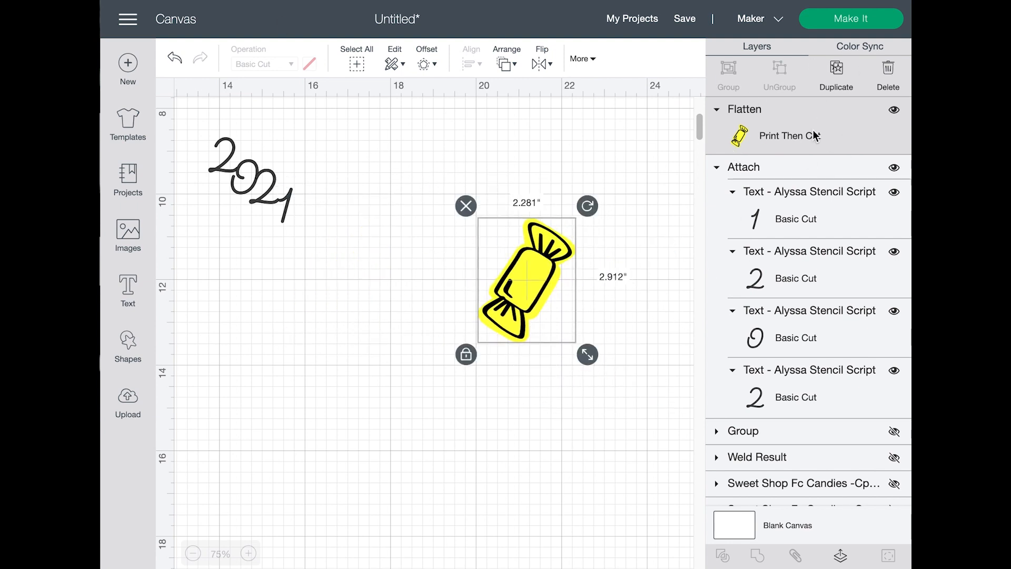
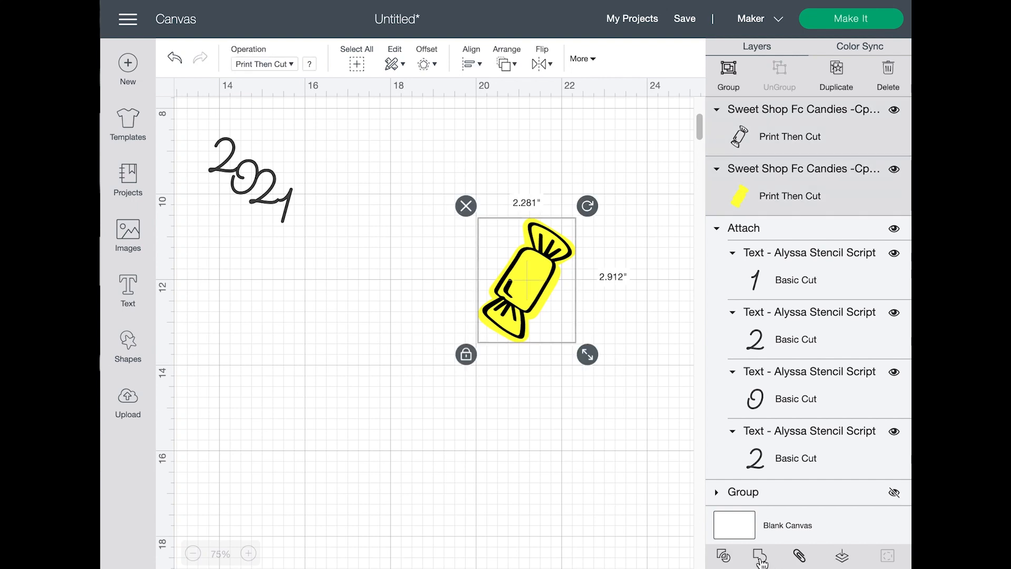
Try to weld the yellow candy's two layers into one shape
{"action": "left_click", "coordinate": [760, 558]}
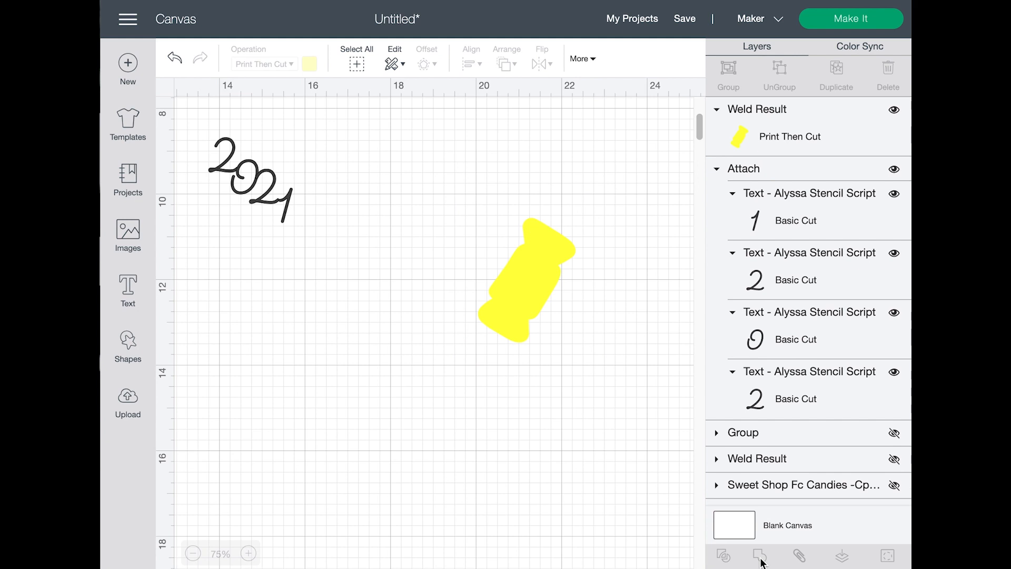
{"action": "key", "text": "ctrl+z"}
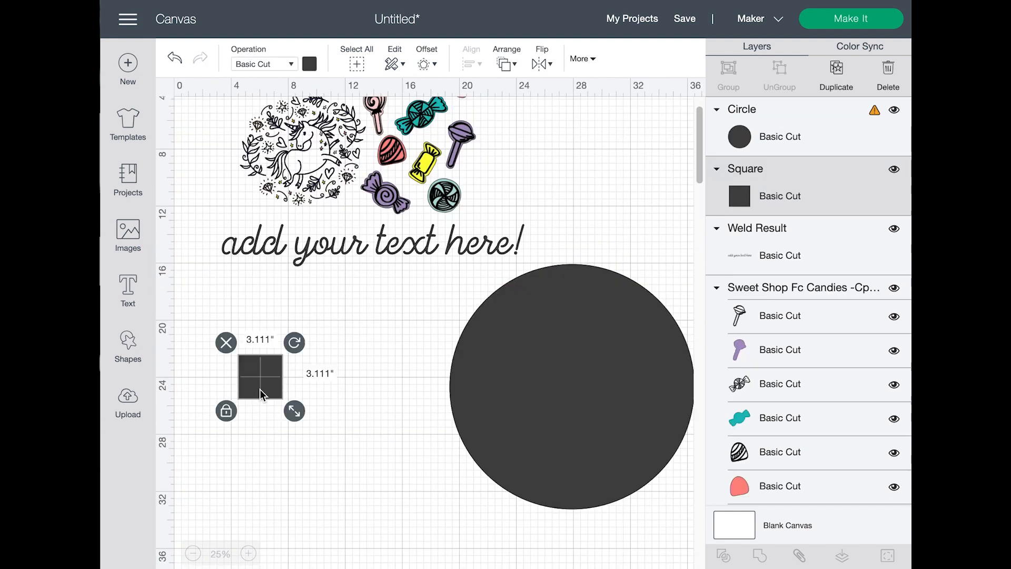
Stretch the square without locked proportions into a diagonal bar about 29.65" by 3.28" and position the large circle over its middle
{"action": "left_click", "coordinate": [501, 412]}
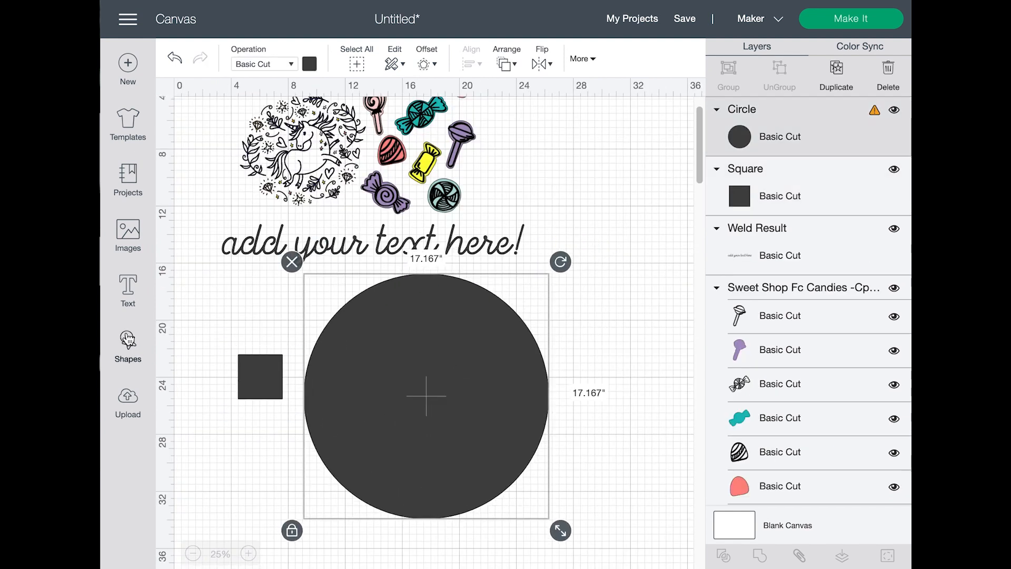
{"action": "left_click", "coordinate": [248, 390]}
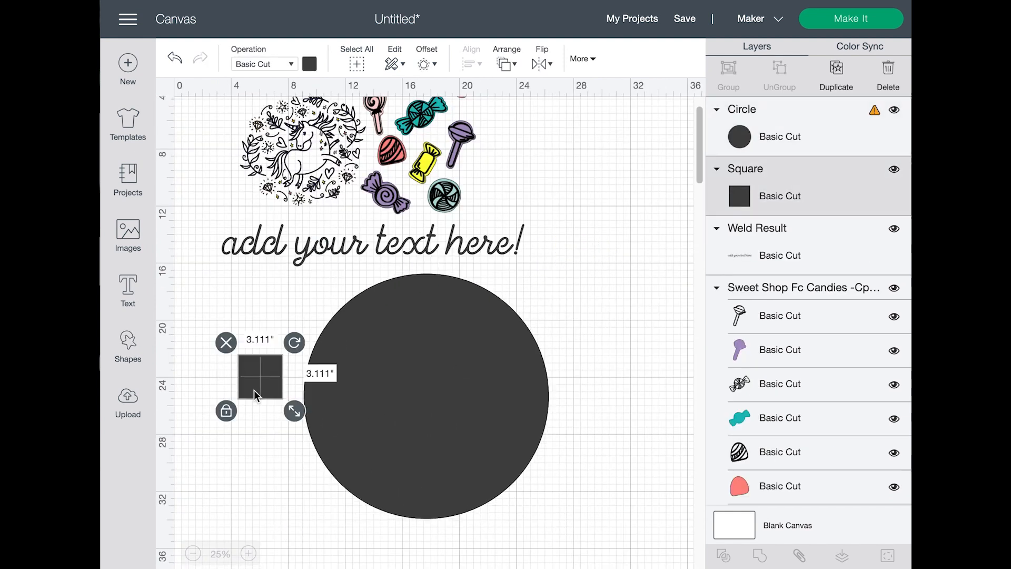
{"action": "left_click", "coordinate": [226, 414]}
{"action": "left_click_drag", "start_coordinate": [292, 411], "coordinate": [421, 422]}
{"action": "left_click", "coordinate": [458, 489]}
{"action": "left_click_drag", "start_coordinate": [458, 489], "coordinate": [322, 422]}
{"action": "left_click", "coordinate": [230, 429]}
{"action": "left_click_drag", "start_coordinate": [450, 425], "coordinate": [672, 410]}
{"action": "left_click_drag", "start_coordinate": [674, 343], "coordinate": [648, 527]}
{"action": "left_click_drag", "start_coordinate": [467, 390], "coordinate": [465, 347]}
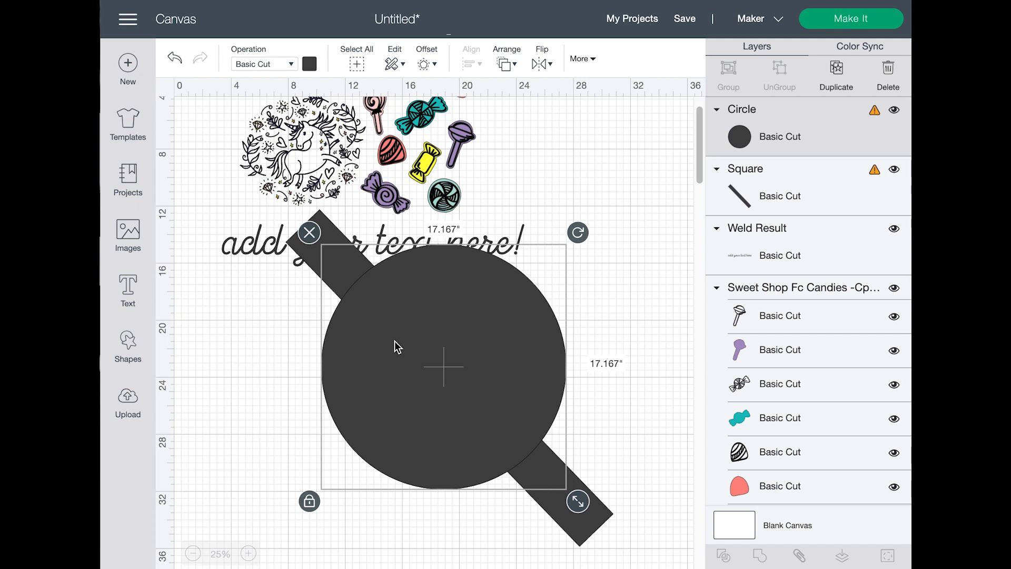
Duplicate the large circle, shrink the copy and center it inside the original to mark a ring
{"action": "key", "text": "ctrl+d"}
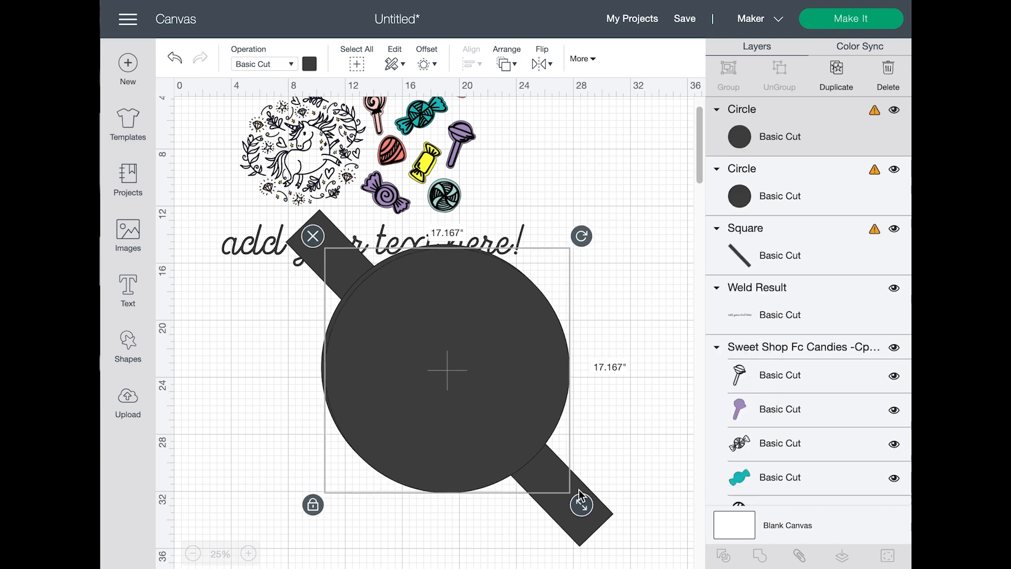
{"action": "left_click_drag", "start_coordinate": [564, 488], "coordinate": [500, 428]}
{"action": "left_click_drag", "start_coordinate": [446, 383], "coordinate": [461, 396]}
{"action": "left_click_drag", "start_coordinate": [534, 465], "coordinate": [548, 478]}
{"action": "mouse_move", "coordinate": [408, 367]}
{"action": "left_mouse_down"}
{"action": "mouse_move", "coordinate": [416, 362]}
{"action": "mouse_move", "coordinate": [406, 352]}
{"action": "left_mouse_up"}
Shorten and narrow the diagonal bar and center it so that its ends extend just past the large circle
{"action": "left_click", "coordinate": [598, 516]}
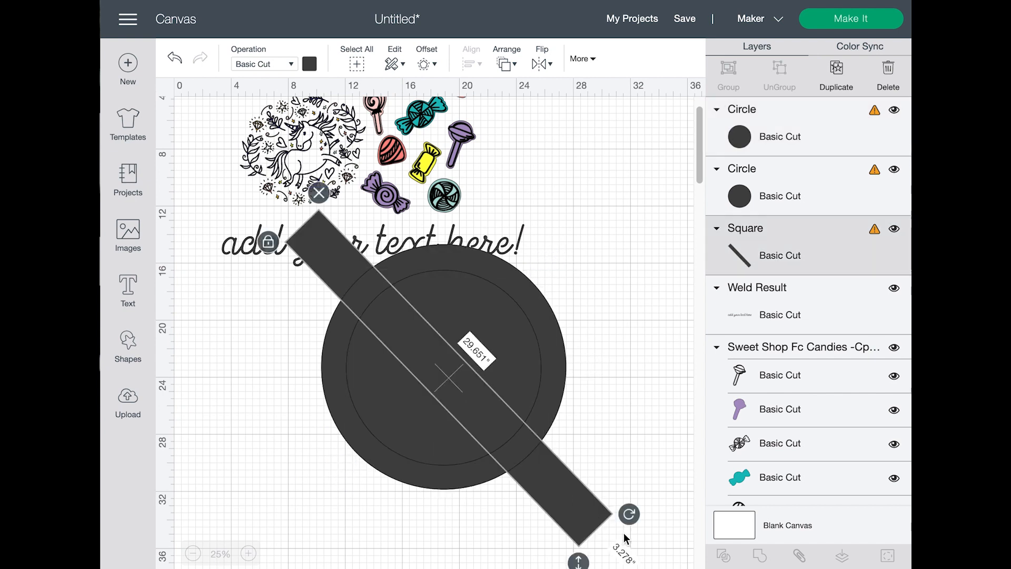
{"action": "left_click_drag", "start_coordinate": [573, 562], "coordinate": [514, 483]}
{"action": "left_click_drag", "start_coordinate": [327, 255], "coordinate": [343, 269]}
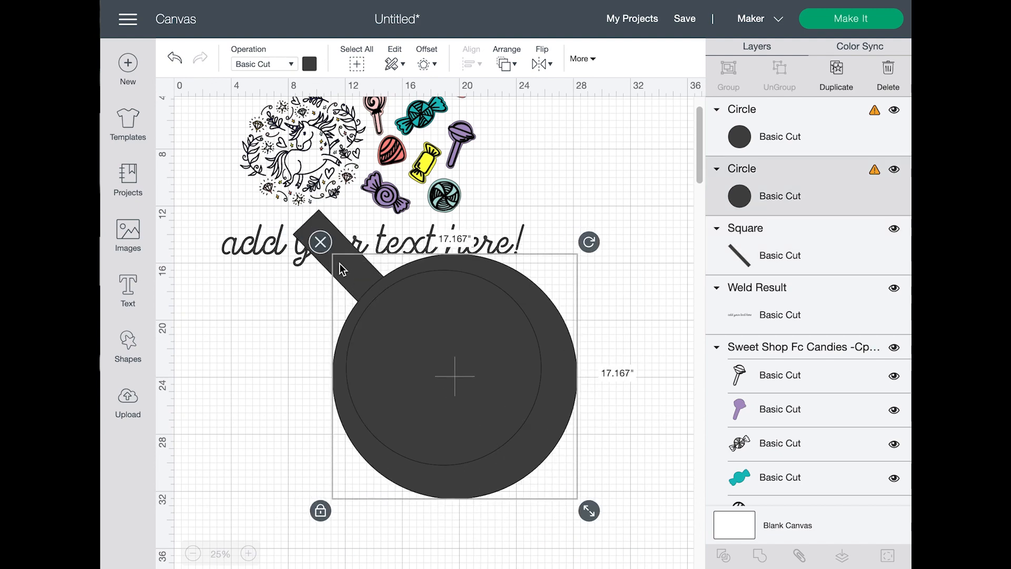
{"action": "key", "text": "super+z"}
{"action": "left_click_drag", "start_coordinate": [319, 225], "coordinate": [345, 254]}
Slice the smaller circle out of the larger one and delete the inner disc pieces to leave a ring
{"action": "left_click_drag", "start_coordinate": [615, 285], "coordinate": [429, 487]}
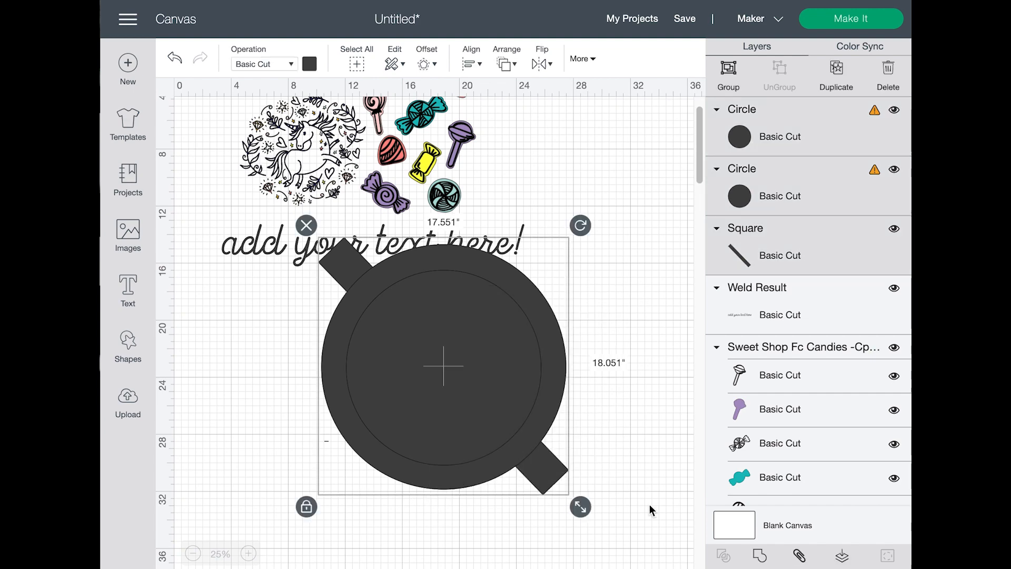
{"action": "left_click", "coordinate": [629, 314]}
{"action": "left_click_drag", "start_coordinate": [624, 309], "coordinate": [526, 349]}
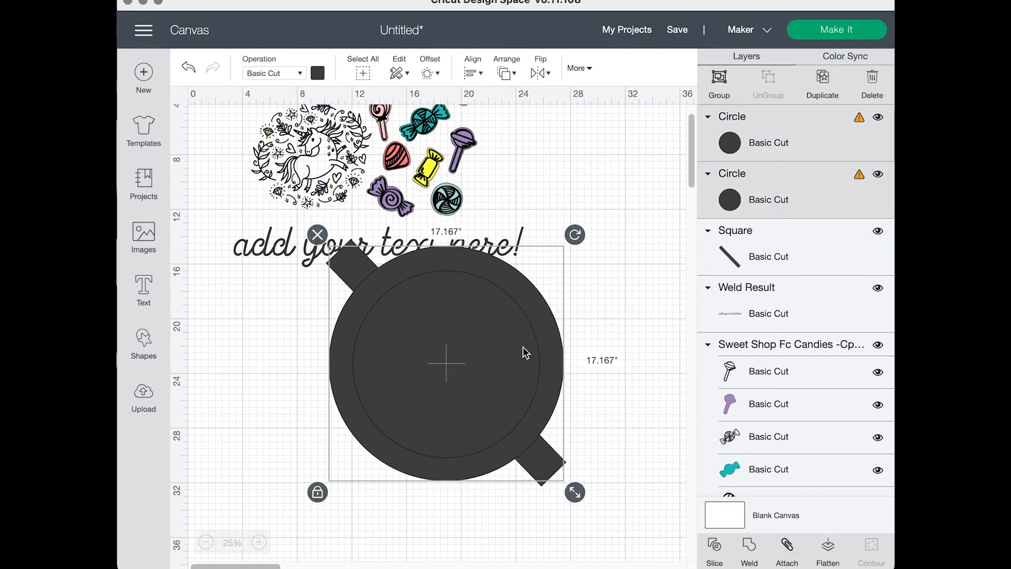
{"action": "left_click", "coordinate": [714, 548]}
{"action": "key", "text": "Delete"}
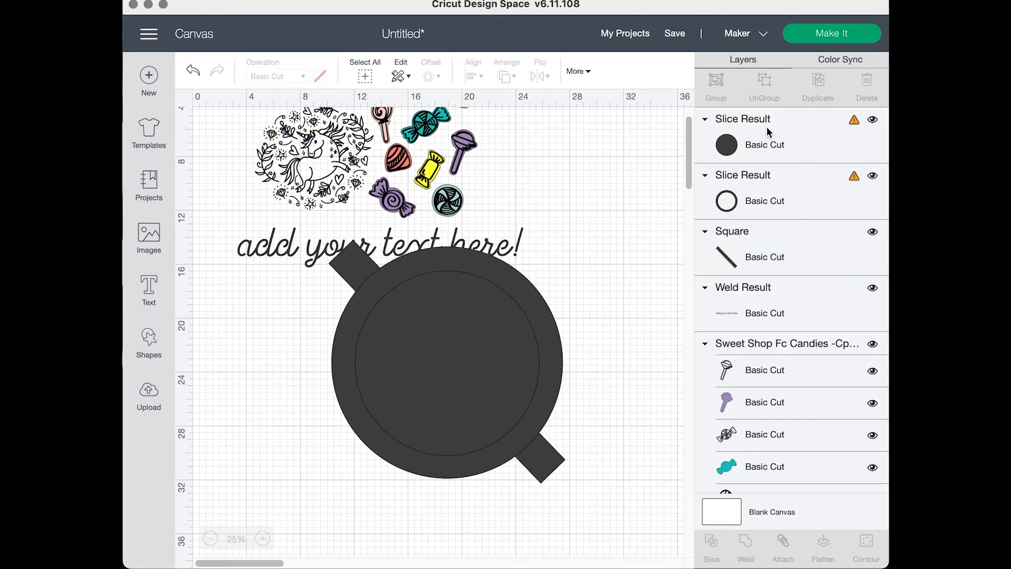
{"action": "left_click", "coordinate": [767, 130]}
{"action": "key", "text": "Delete"}
Move the ring, fit the bar across its opening at about 15.31" by 1.69", and duplicate the bar to make a cross
{"action": "left_click_drag", "start_coordinate": [626, 382], "coordinate": [451, 453]}
{"action": "left_click_drag", "start_coordinate": [641, 532], "coordinate": [483, 463]}
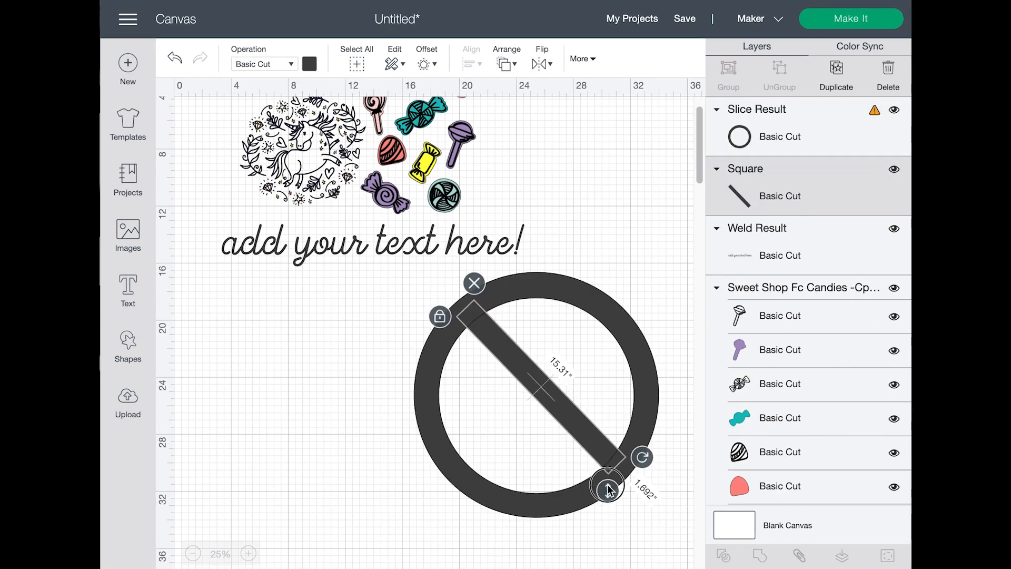
{"action": "left_click", "coordinate": [837, 71]}
Weld the ring and the two crossed bars into one shape and reposition it below the text
{"action": "left_click_drag", "start_coordinate": [649, 516], "coordinate": [499, 340]}
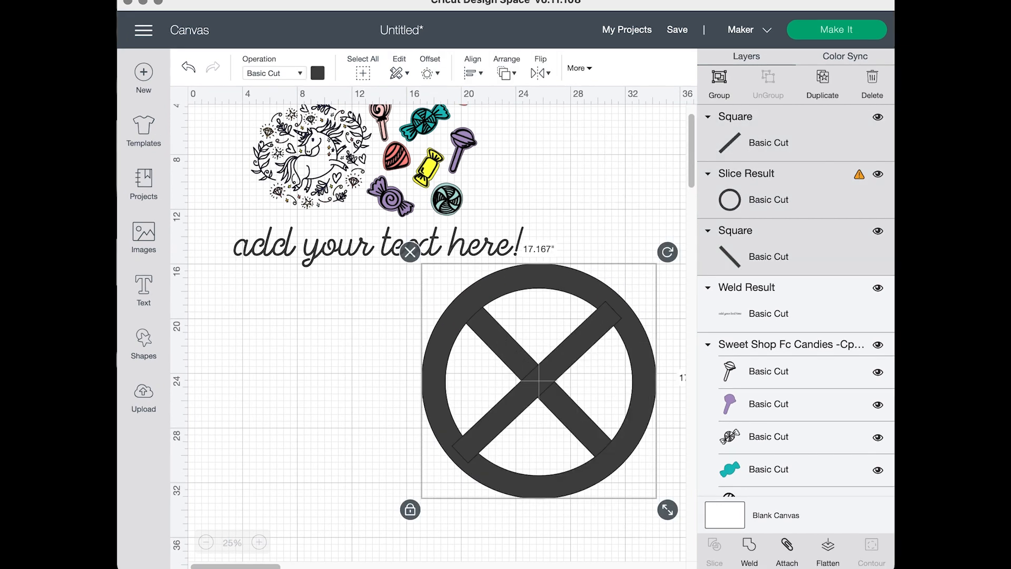
{"action": "left_click", "coordinate": [748, 540]}
{"action": "left_click", "coordinate": [266, 400]}
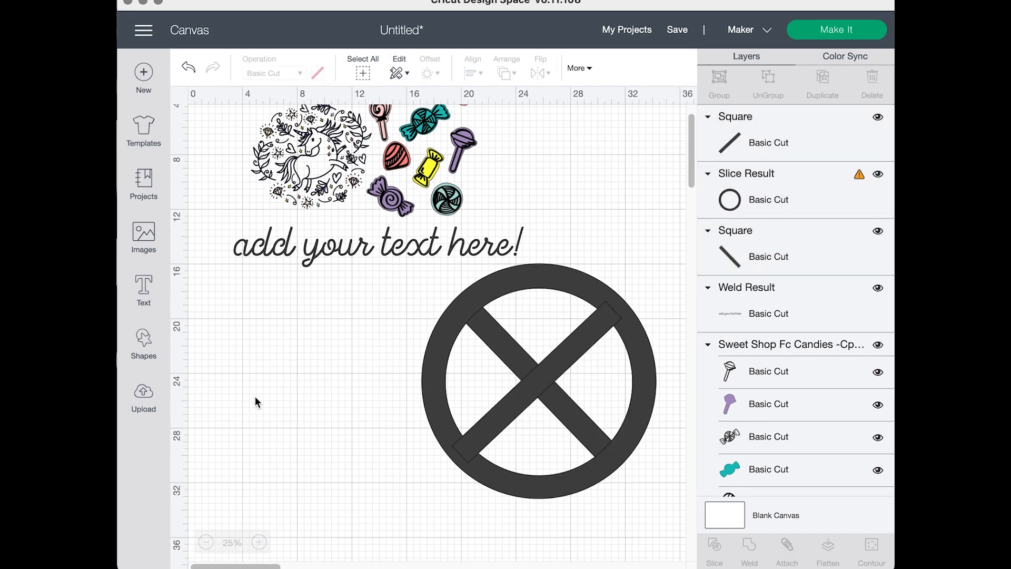
{"action": "left_click_drag", "start_coordinate": [543, 407], "coordinate": [367, 455]}
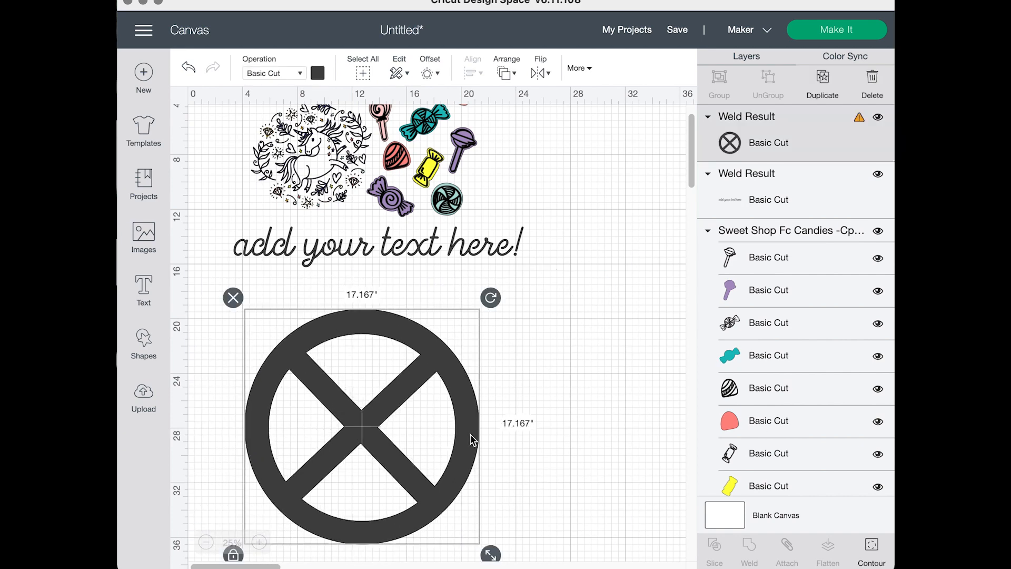
{"action": "left_click_drag", "start_coordinate": [354, 459], "coordinate": [447, 410]}
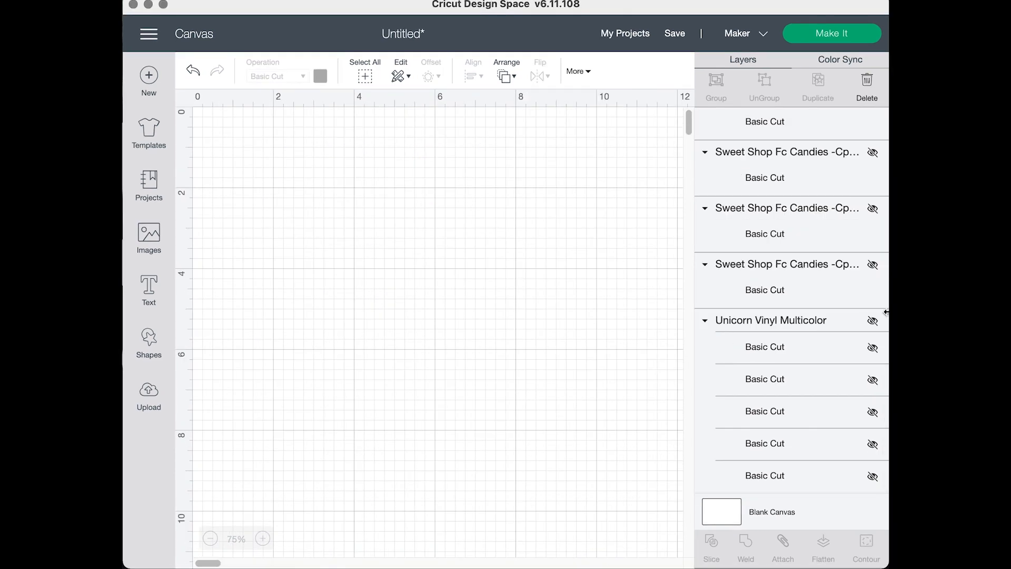
Unhide the Unicorn Vinyl Multicolor image and open its coral layer for contour editing, enlarged to 120%
{"action": "left_click", "coordinate": [872, 322]}
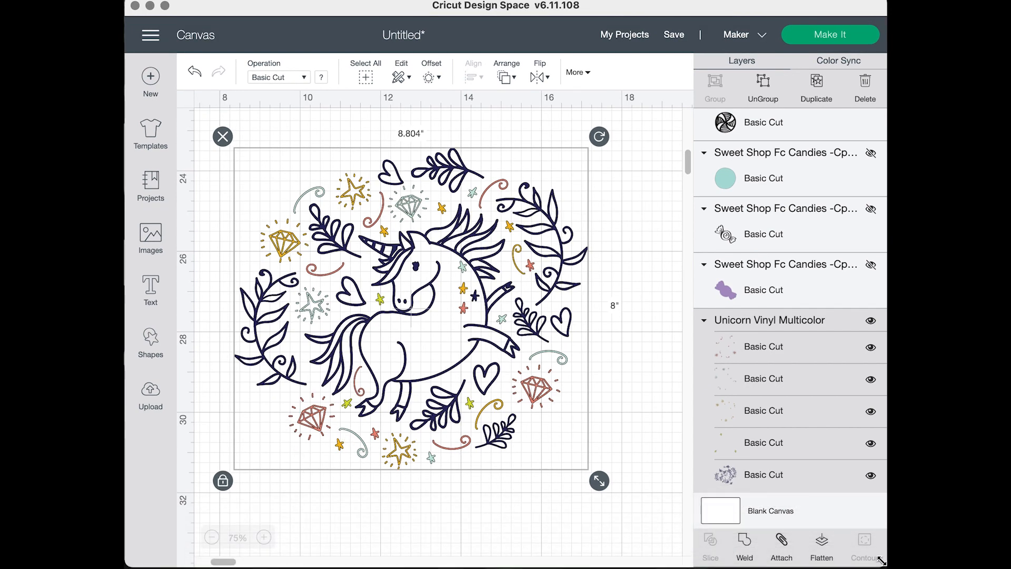
{"action": "left_click", "coordinate": [795, 345]}
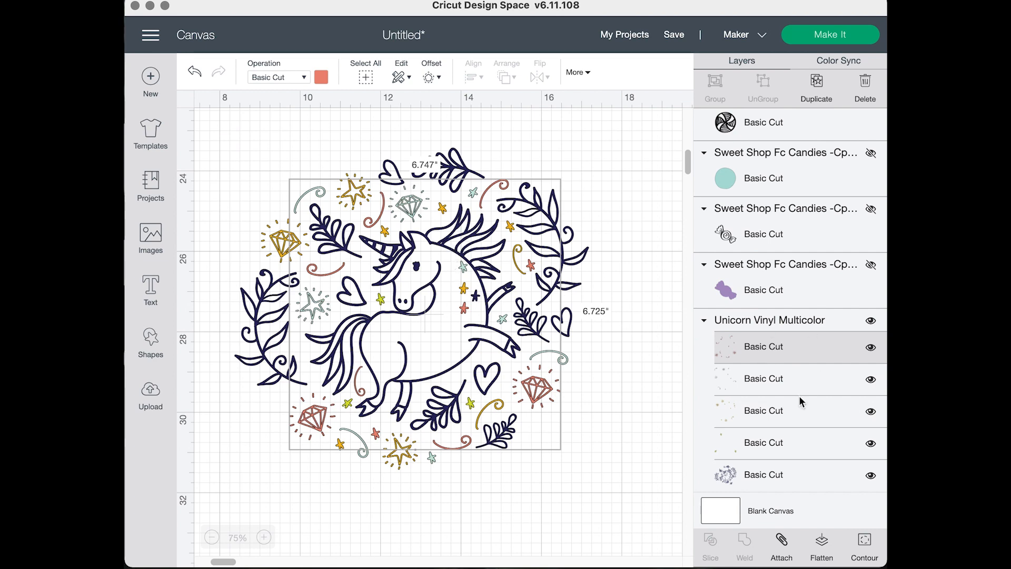
{"action": "left_click", "coordinate": [864, 553]}
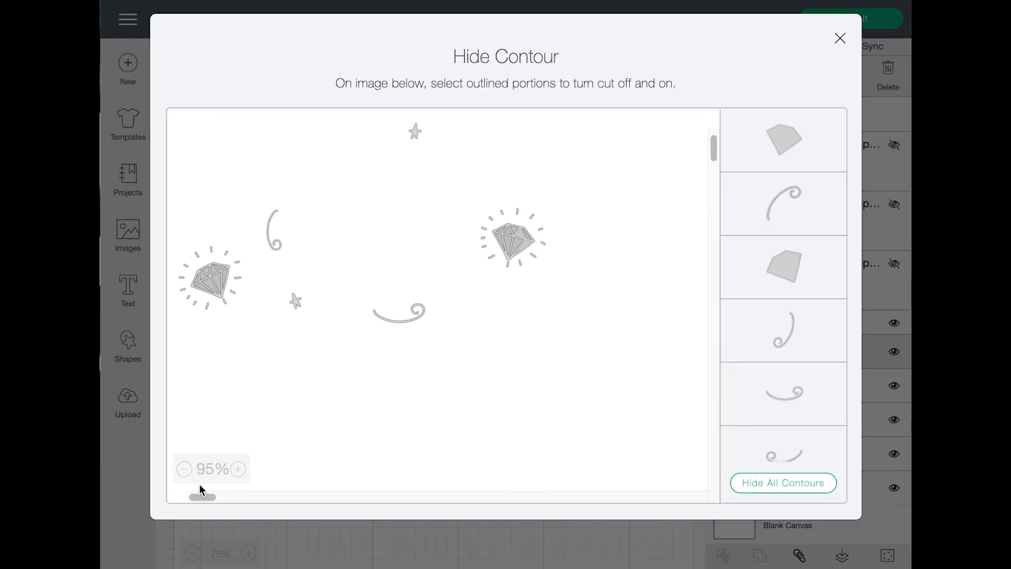
{"action": "left_click", "coordinate": [254, 458]}
{"action": "left_click", "coordinate": [254, 458]}
{"action": "left_click", "coordinate": [253, 458]}
{"action": "left_click", "coordinate": [238, 469]}
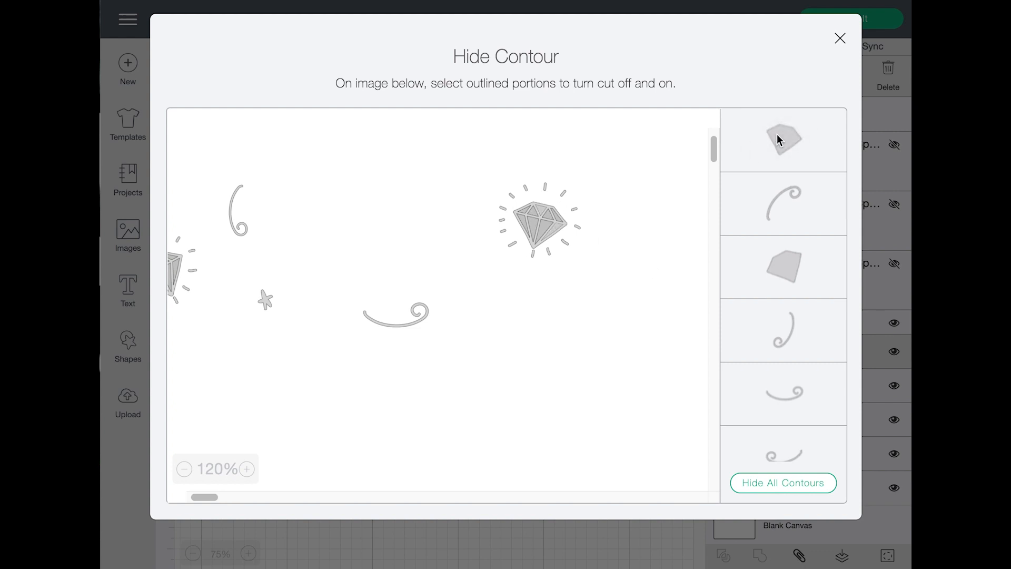
Turn off the contours of the two diamond outlines and the first long triangular facets
{"action": "left_click", "coordinate": [794, 150]}
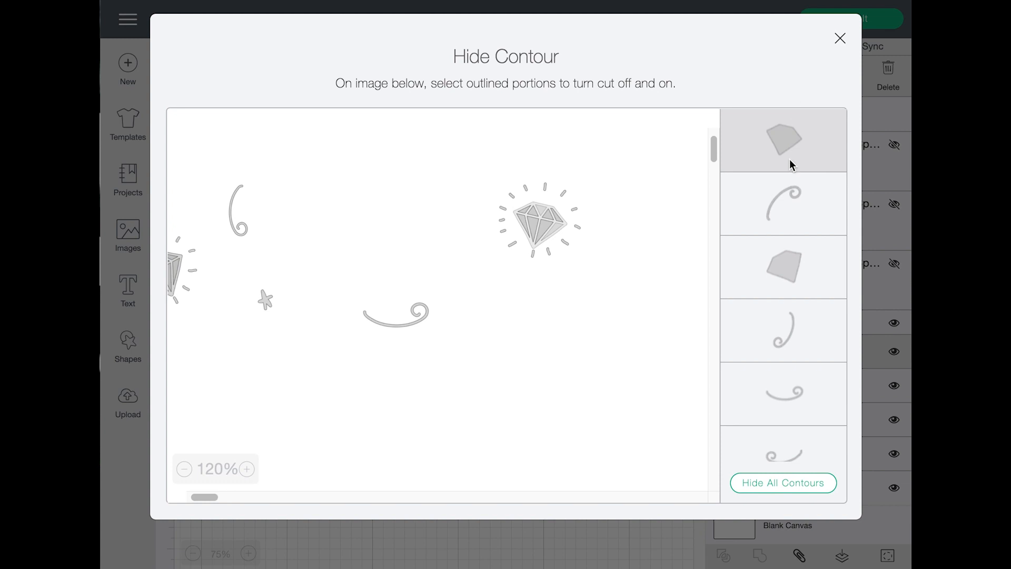
{"action": "left_click", "coordinate": [794, 274]}
{"action": "scroll", "coordinate": [781, 379], "scroll_direction": "down", "scroll_amount": 3}
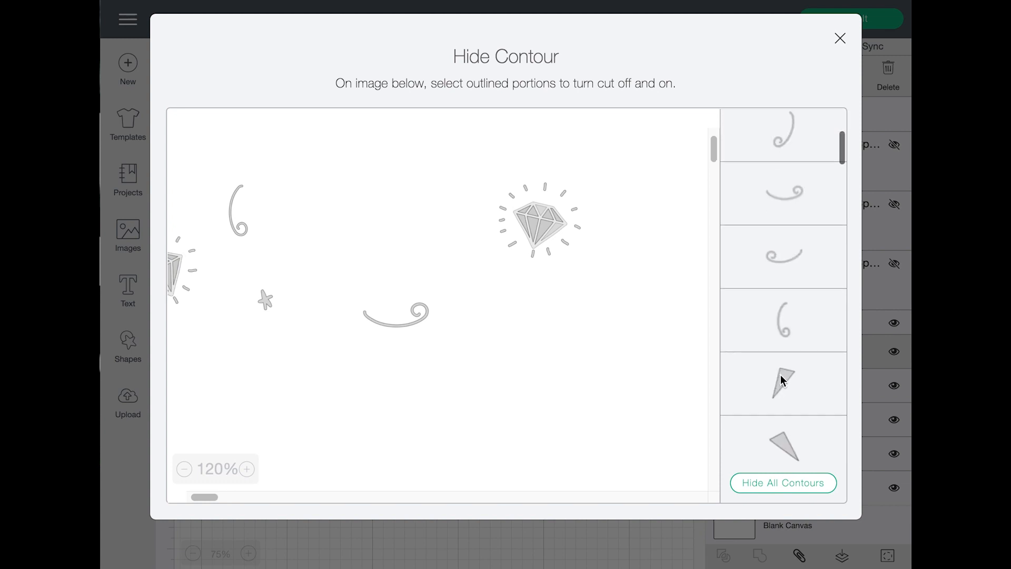
{"action": "left_click", "coordinate": [780, 379]}
{"action": "scroll", "coordinate": [786, 446], "scroll_direction": "down", "scroll_amount": 2}
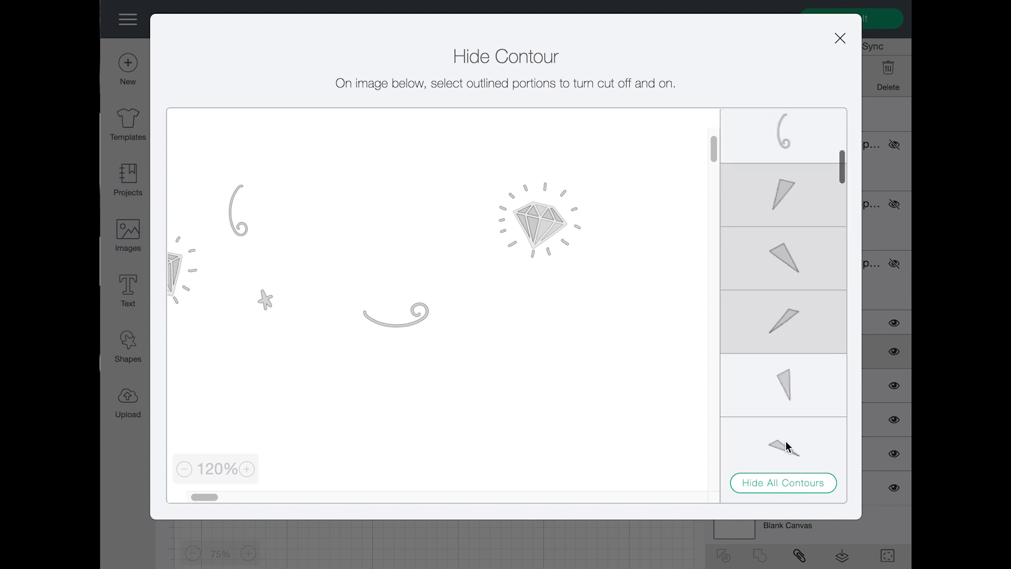
{"action": "scroll", "coordinate": [785, 463], "scroll_direction": "down", "scroll_amount": 5}
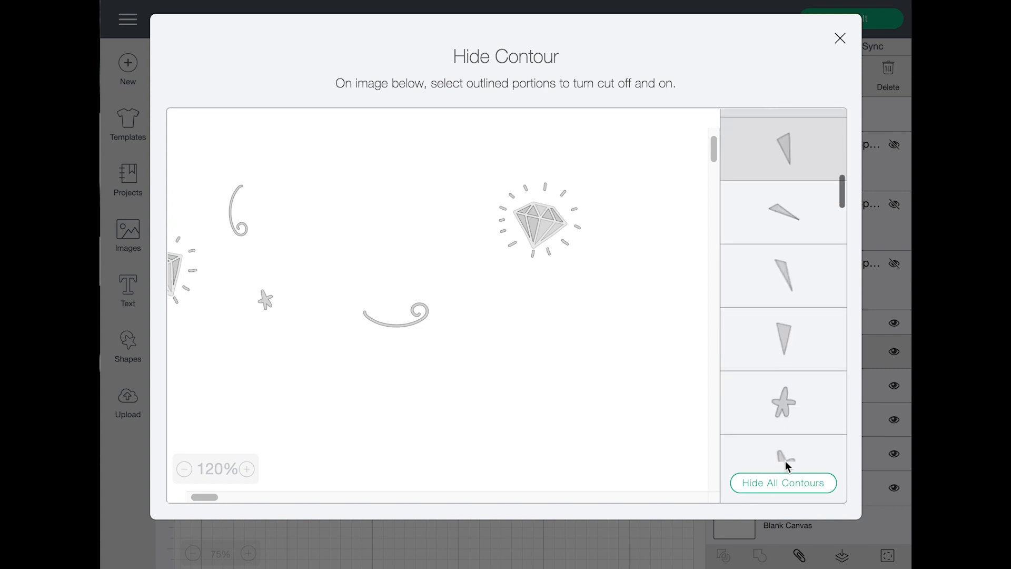
{"action": "scroll", "coordinate": [804, 237], "scroll_direction": "down", "scroll_amount": 5}
Turn off the contours of the diamonds' remaining facets, keeping the star and swirl shapes on
{"action": "left_click", "coordinate": [796, 275]}
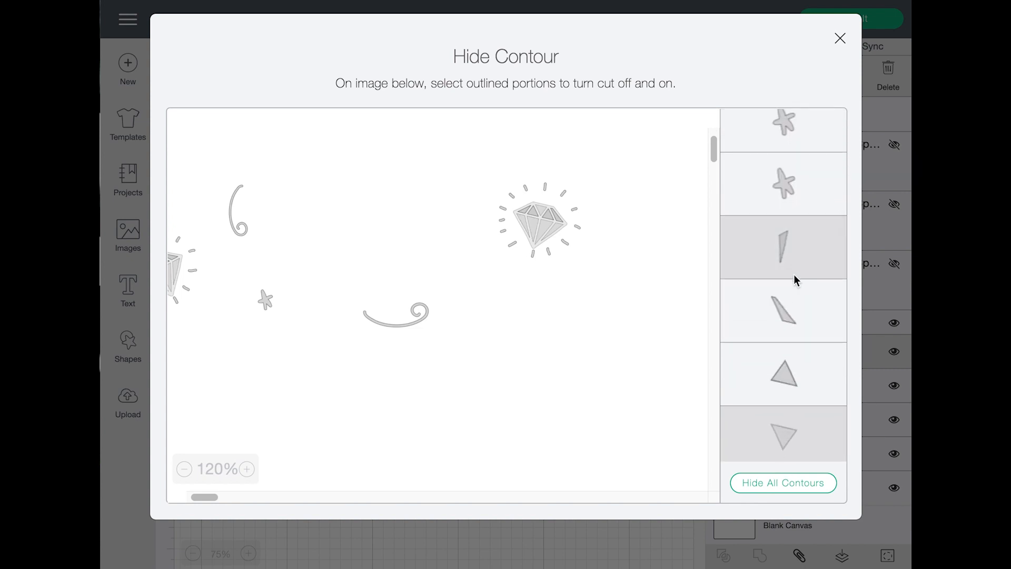
{"action": "left_click", "coordinate": [778, 328]}
{"action": "left_click", "coordinate": [779, 382]}
{"action": "scroll", "coordinate": [779, 384], "scroll_direction": "down", "scroll_amount": 3}
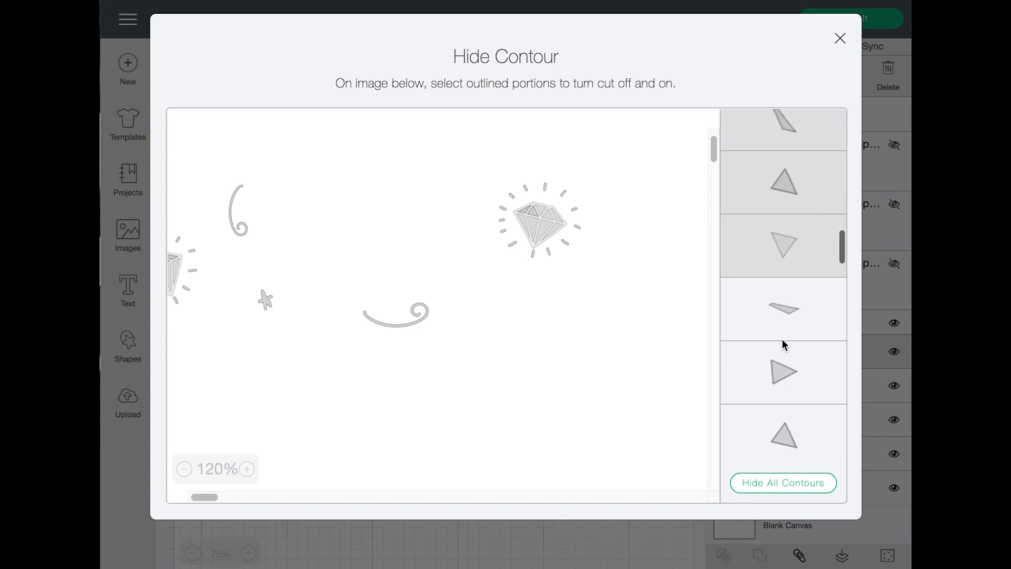
{"action": "left_click", "coordinate": [793, 323]}
{"action": "left_click", "coordinate": [783, 380]}
{"action": "left_click", "coordinate": [783, 436]}
{"action": "scroll", "coordinate": [783, 441], "scroll_direction": "down", "scroll_amount": 4}
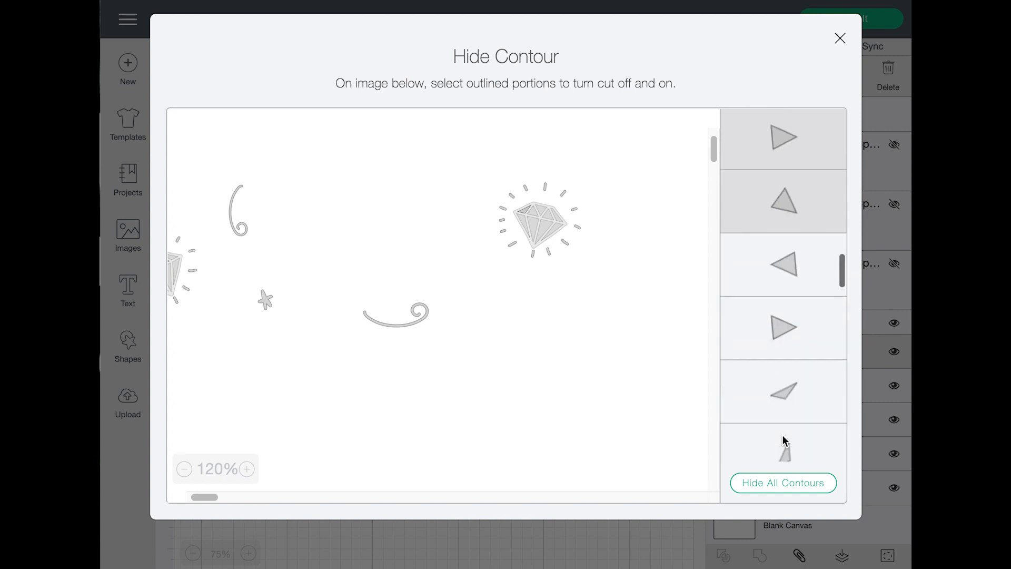
{"action": "left_click", "coordinate": [801, 266]}
{"action": "left_click", "coordinate": [783, 326]}
{"action": "left_click", "coordinate": [778, 380]}
{"action": "left_click", "coordinate": [779, 455]}
{"action": "scroll", "coordinate": [780, 421], "scroll_direction": "down", "scroll_amount": 4}
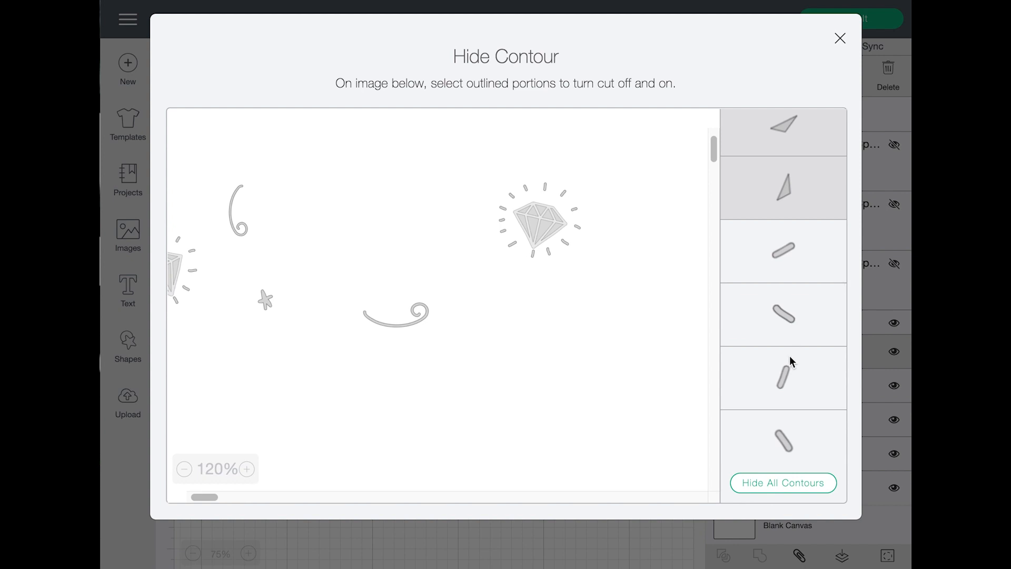
Turn off the contours of the first short ray marks around the diamonds in the coral layer
{"action": "scroll", "coordinate": [790, 356], "scroll_direction": "down", "scroll_amount": 2}
{"action": "scroll", "coordinate": [789, 347], "scroll_direction": "up", "scroll_amount": 1}
{"action": "left_click", "coordinate": [795, 153]}
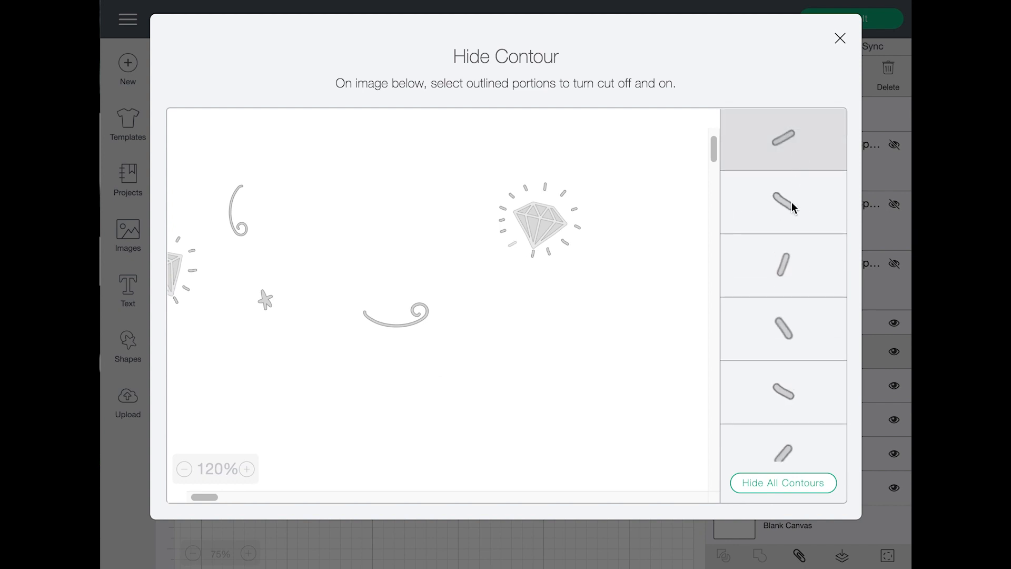
{"action": "left_click", "coordinate": [792, 201]}
{"action": "left_click", "coordinate": [784, 279]}
{"action": "left_click", "coordinate": [782, 329]}
{"action": "left_click", "coordinate": [782, 390]}
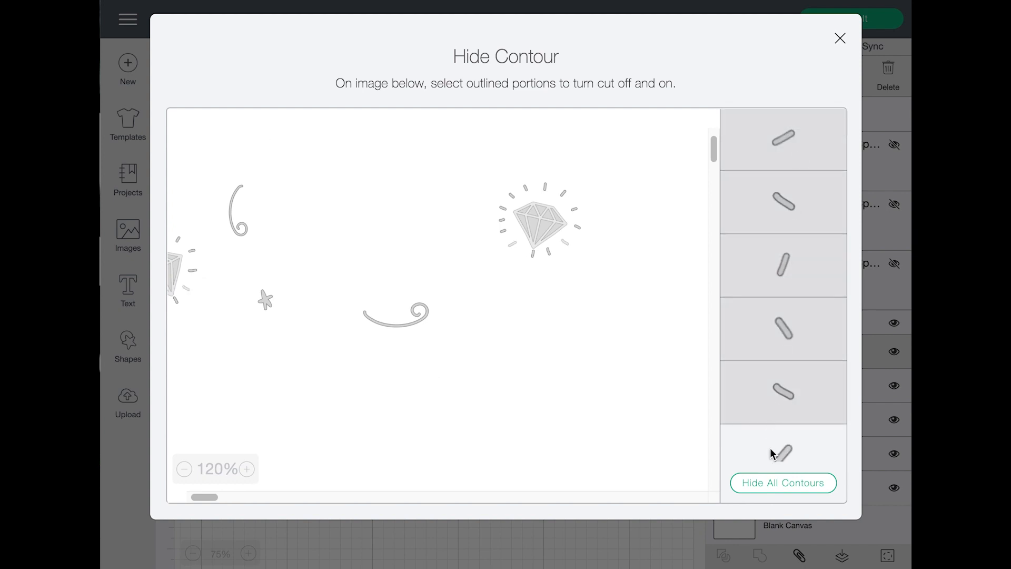
{"action": "left_click", "coordinate": [782, 452]}
{"action": "scroll", "coordinate": [790, 284], "scroll_direction": "up", "scroll_amount": 2}
{"action": "left_click", "coordinate": [787, 439]}
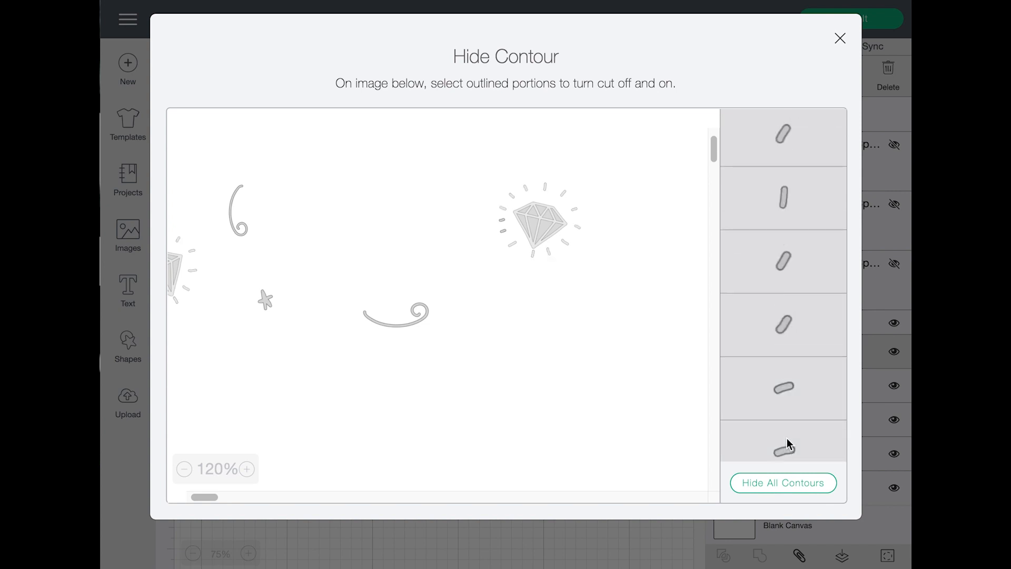
Turn off the contours of the diamonds' remaining ray marks and close the contour editor
{"action": "scroll", "coordinate": [786, 438], "scroll_direction": "down", "scroll_amount": 4}
{"action": "left_click", "coordinate": [759, 289]}
{"action": "left_click", "coordinate": [776, 338]}
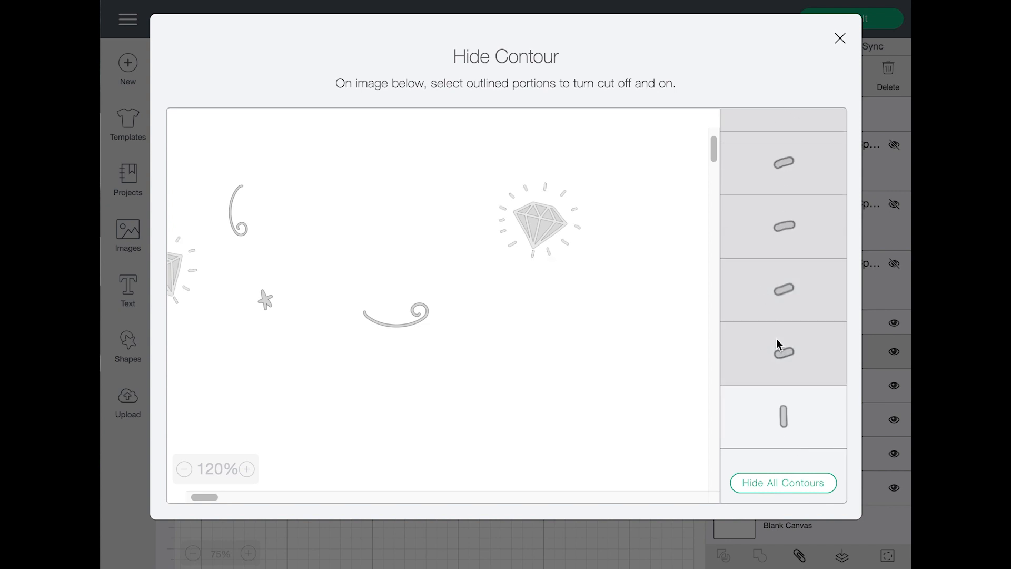
{"action": "scroll", "coordinate": [776, 338], "scroll_direction": "down", "scroll_amount": 1}
{"action": "left_click", "coordinate": [777, 340]}
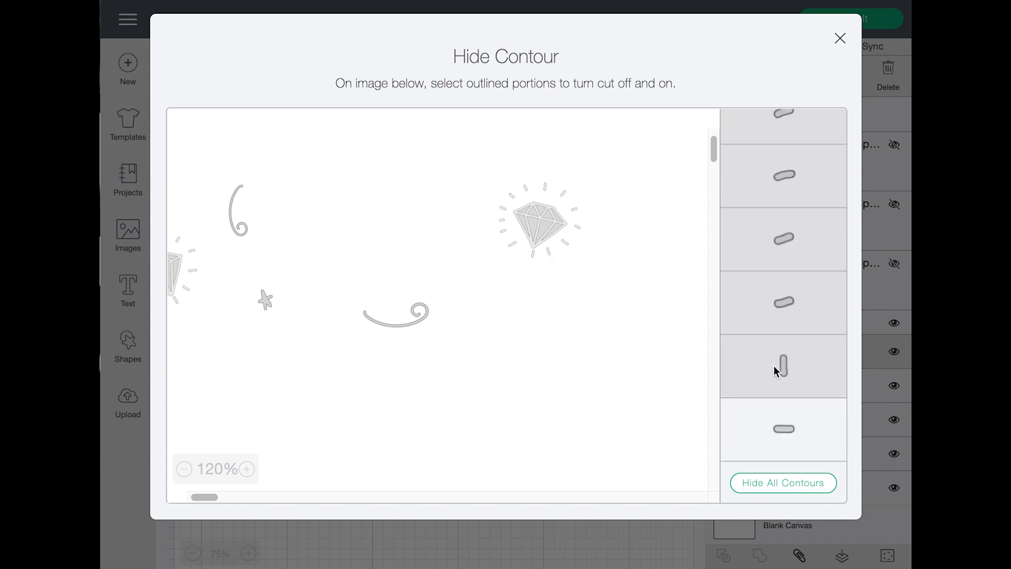
{"action": "left_click", "coordinate": [778, 431]}
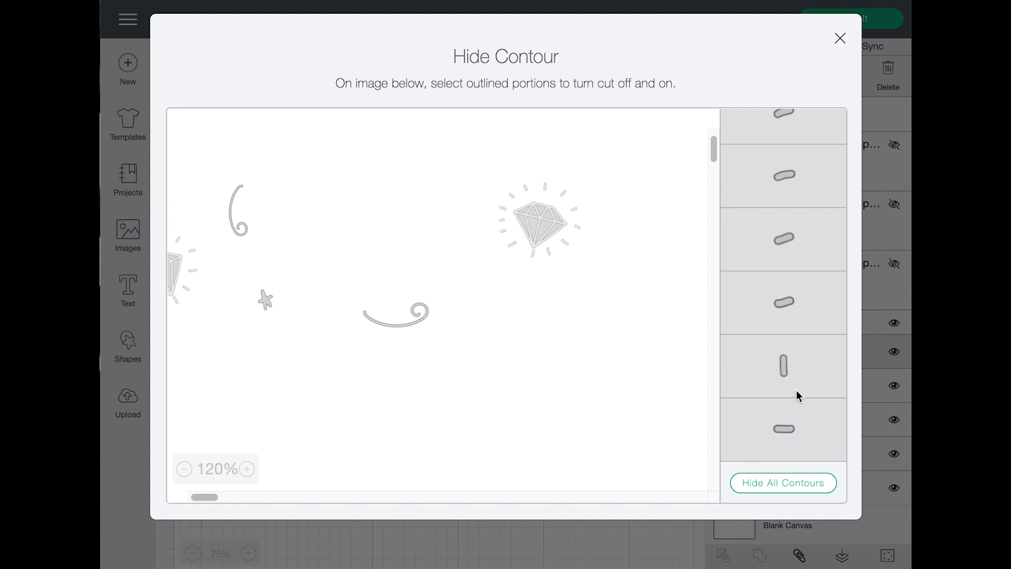
{"action": "left_click", "coordinate": [840, 40]}
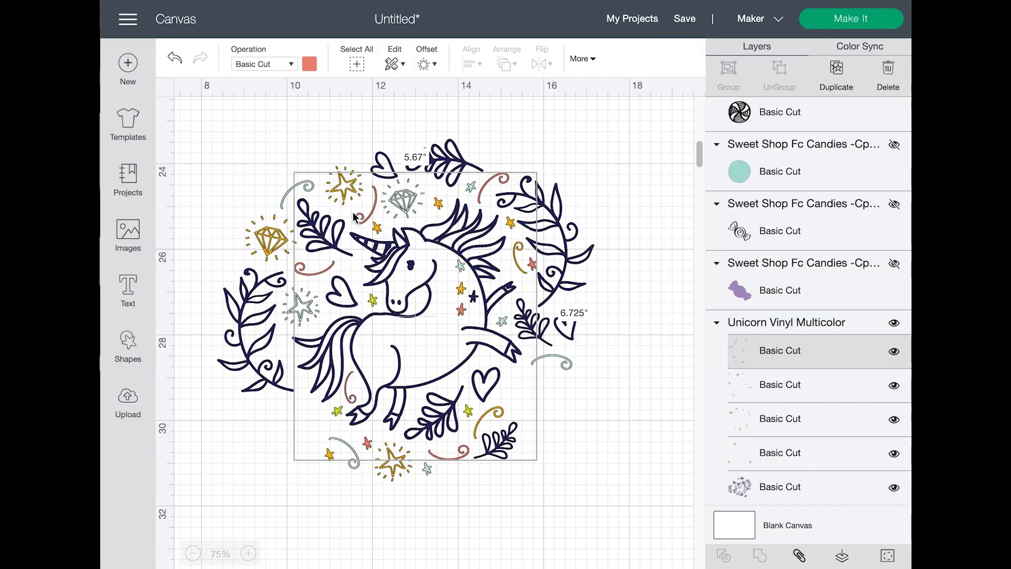
Open the mint layer of the unicorn image for contour editing and hide all of its contours
{"action": "left_click", "coordinate": [556, 359]}
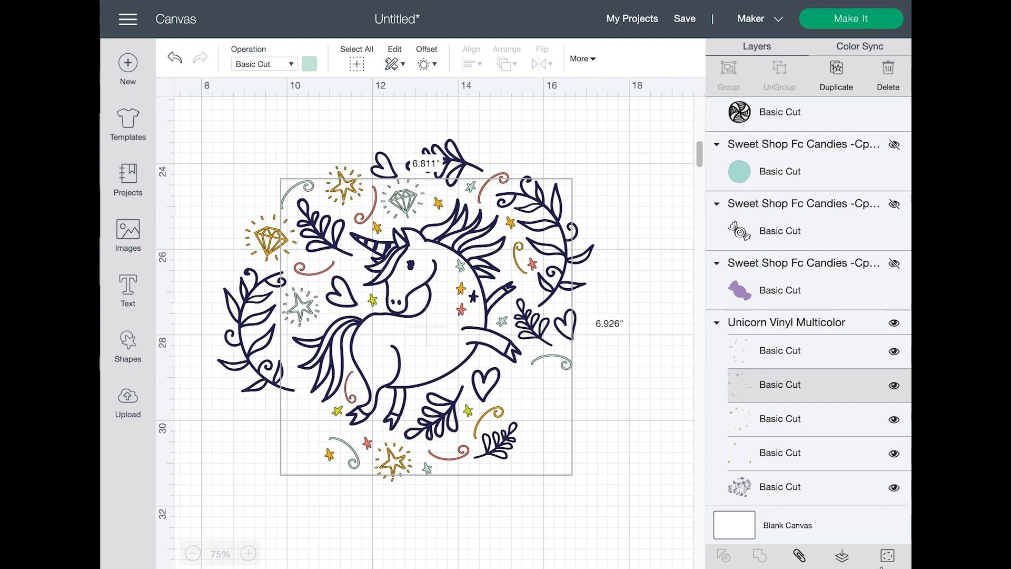
{"action": "left_click", "coordinate": [885, 560]}
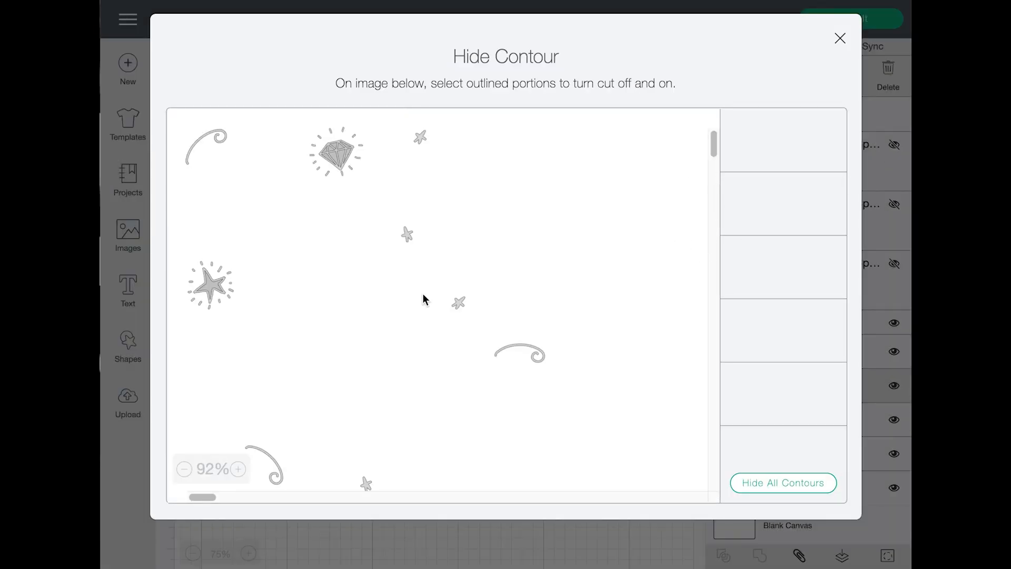
{"action": "left_click", "coordinate": [306, 168]}
{"action": "left_click", "coordinate": [361, 129]}
{"action": "scroll", "coordinate": [803, 424], "scroll_direction": "down", "scroll_amount": 5}
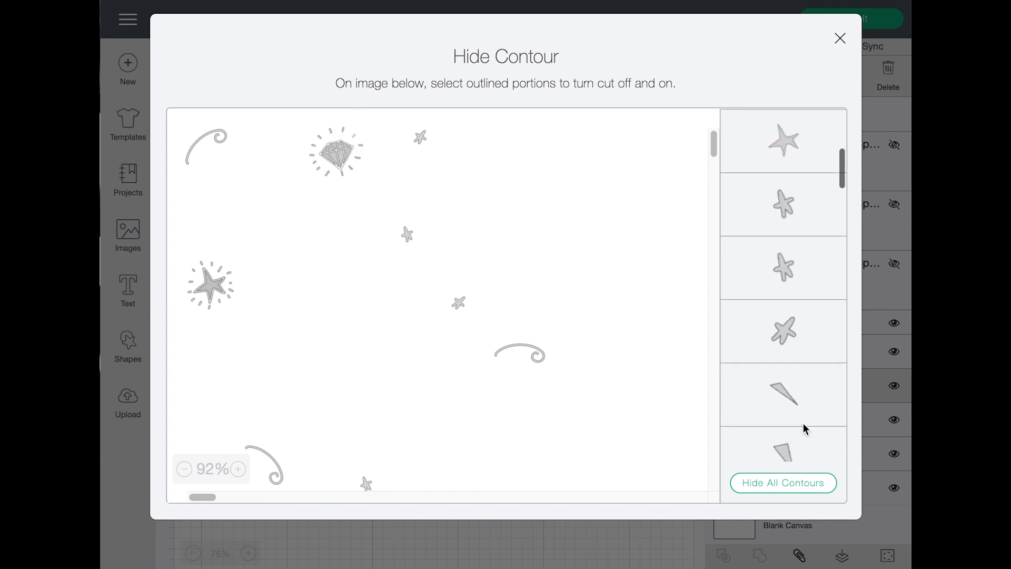
{"action": "left_click", "coordinate": [788, 363]}
{"action": "left_click", "coordinate": [791, 436]}
{"action": "left_click", "coordinate": [821, 484]}
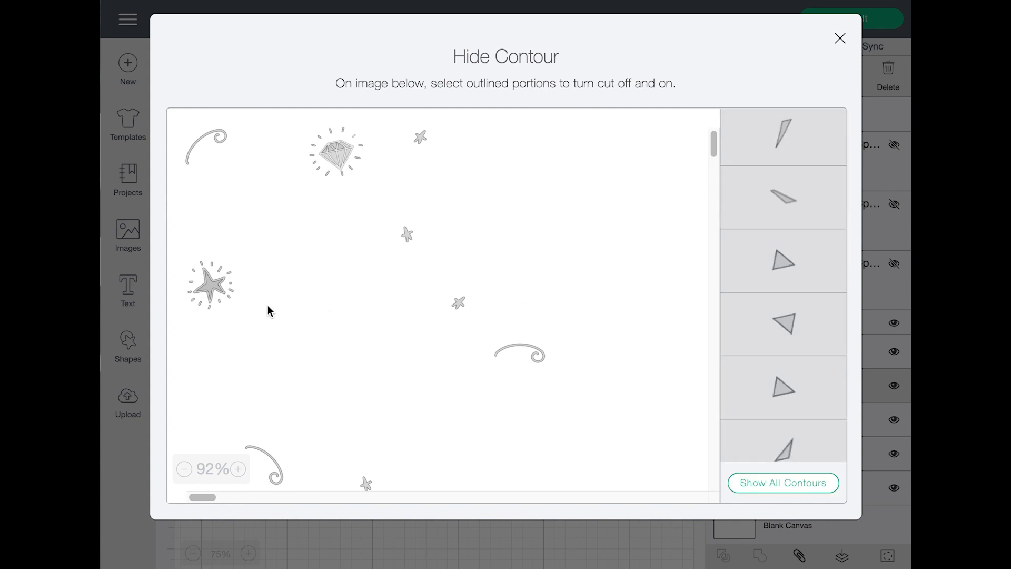
Turn the mint layer's upper and right swirls and its small stars back on, then close the contour editor
{"action": "left_click", "coordinate": [219, 135]}
{"action": "left_click", "coordinate": [529, 355]}
{"action": "left_click", "coordinate": [458, 304]}
{"action": "scroll", "coordinate": [370, 323], "scroll_direction": "down", "scroll_amount": 3}
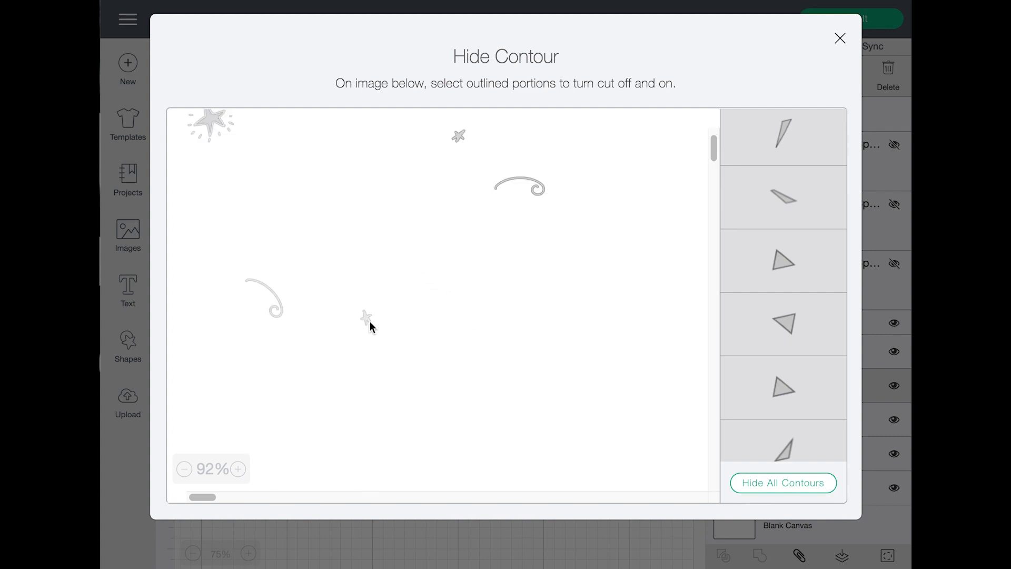
{"action": "left_click", "coordinate": [369, 322]}
{"action": "scroll", "coordinate": [681, 435], "scroll_direction": "up", "scroll_amount": 3}
{"action": "scroll", "coordinate": [413, 371], "scroll_direction": "down", "scroll_amount": 3}
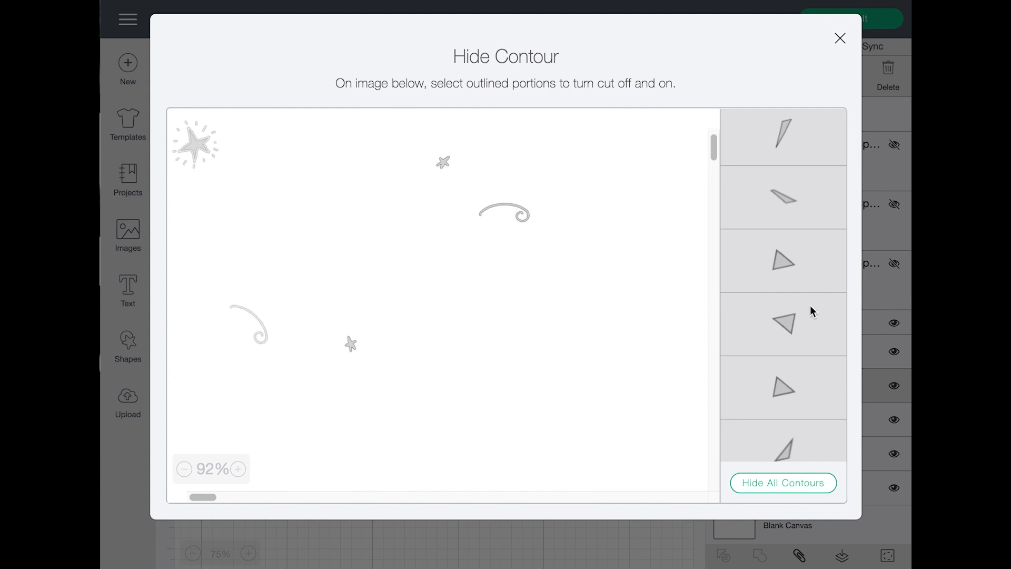
{"action": "left_click", "coordinate": [839, 39]}
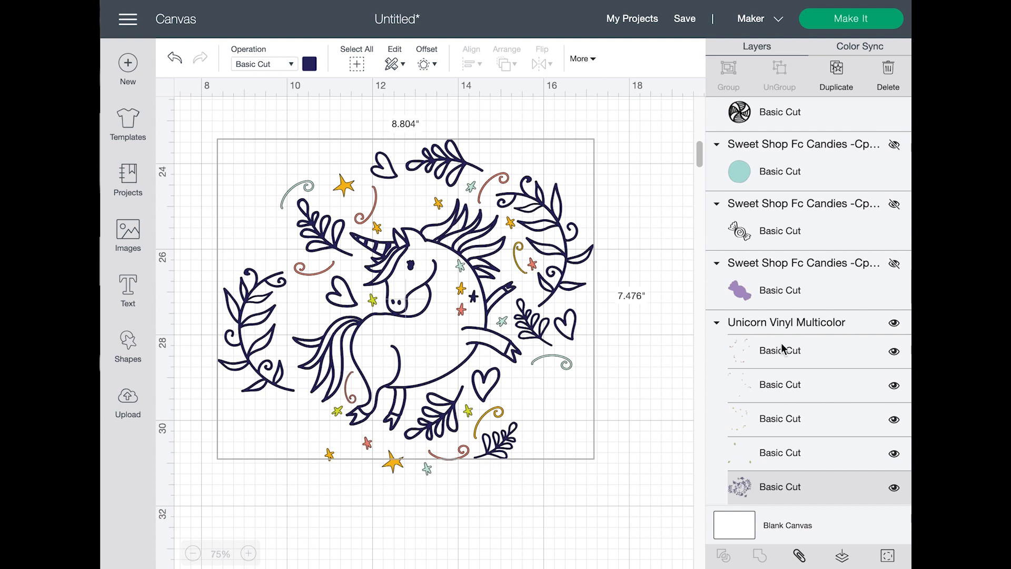
Recolor the golden yellow star and swirl layer of Unicorn Vinyl Multicolor to dark green
{"action": "left_click", "coordinate": [787, 326]}
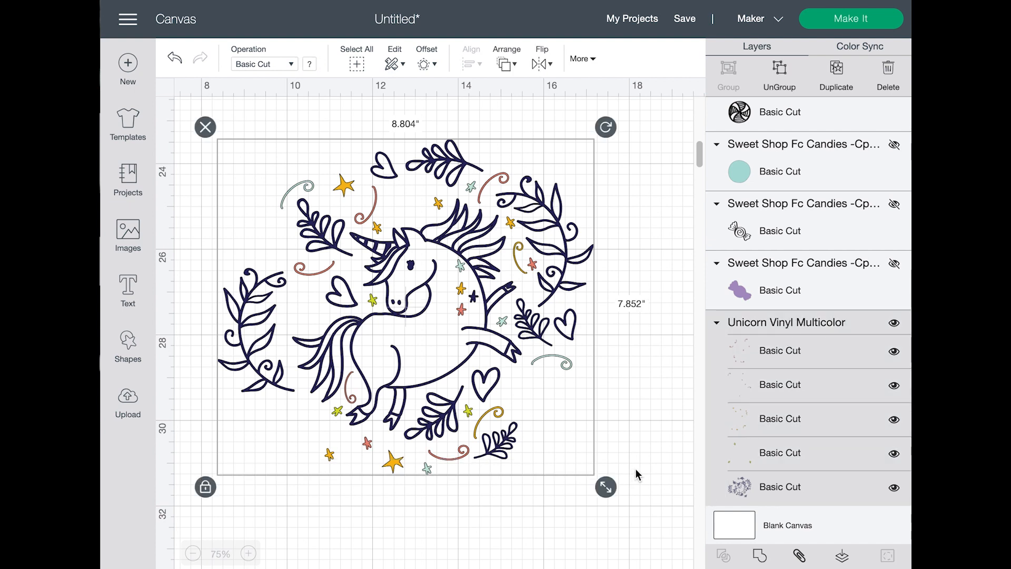
{"action": "left_click", "coordinate": [765, 417]}
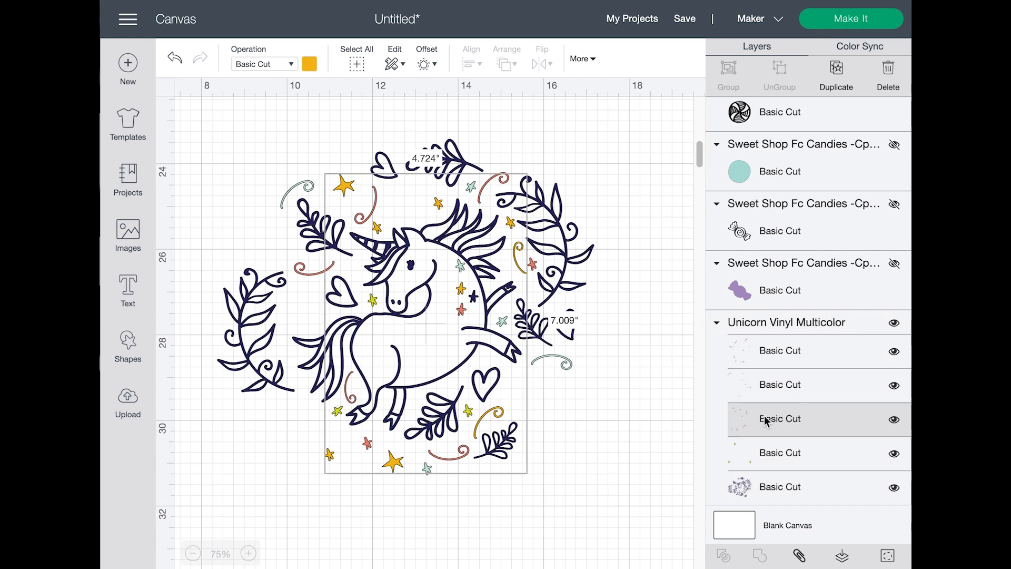
{"action": "left_click", "coordinate": [309, 64]}
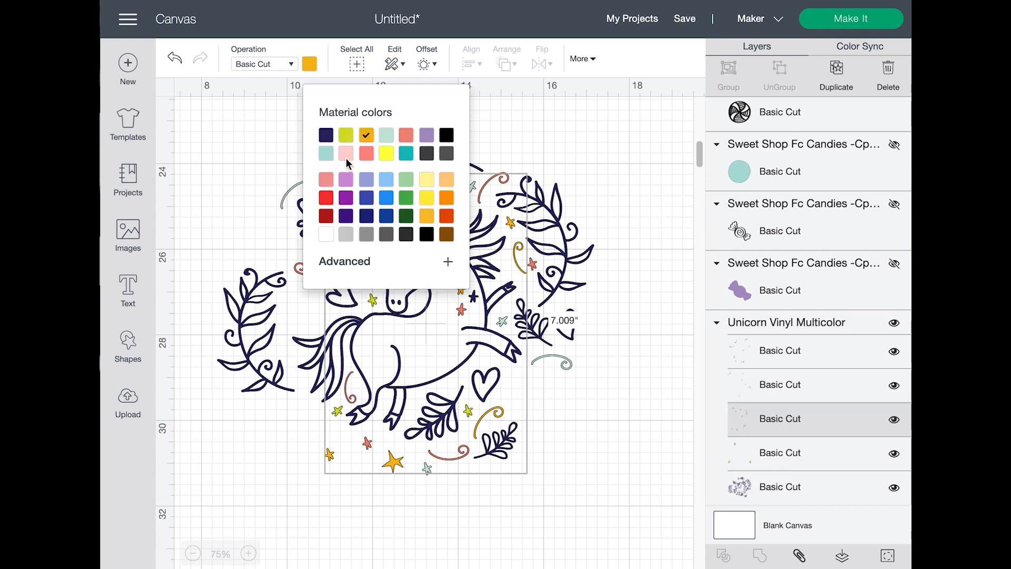
{"action": "left_click", "coordinate": [346, 136]}
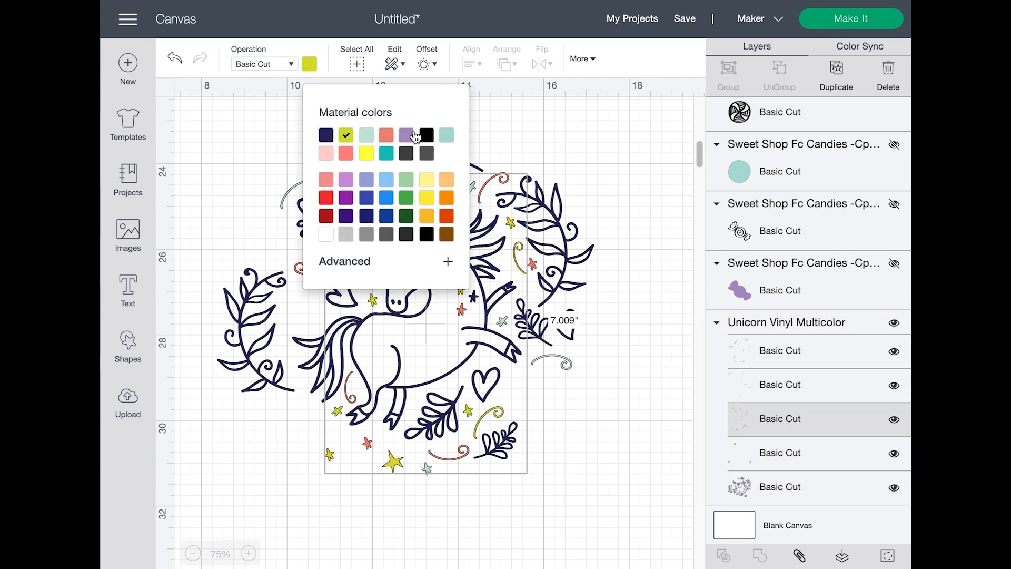
{"action": "left_click", "coordinate": [403, 217]}
{"action": "left_click", "coordinate": [678, 346]}
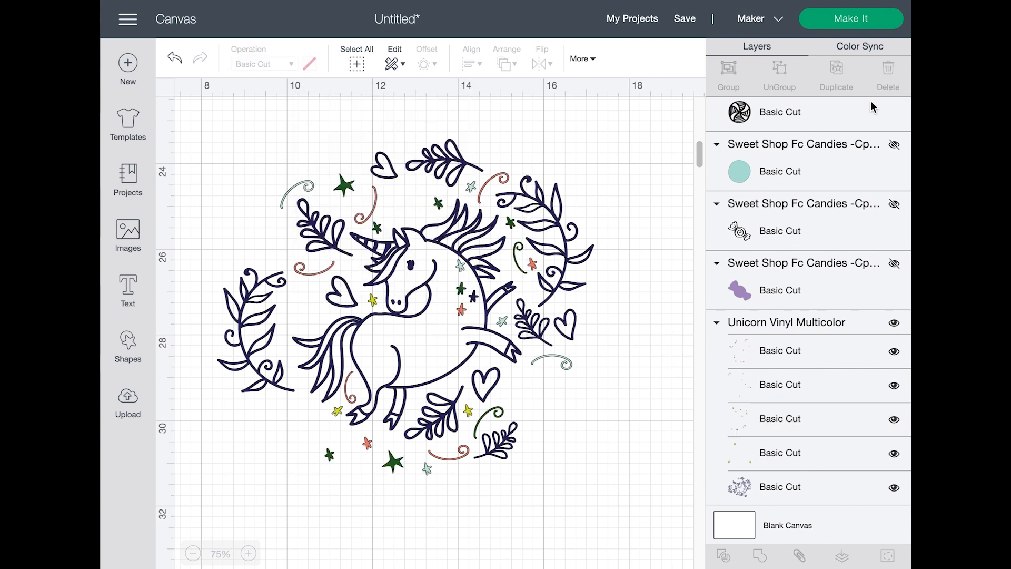
Sync the coral, mint, yellow-green and navy layers to the dark green material color
{"action": "left_click", "coordinate": [859, 48]}
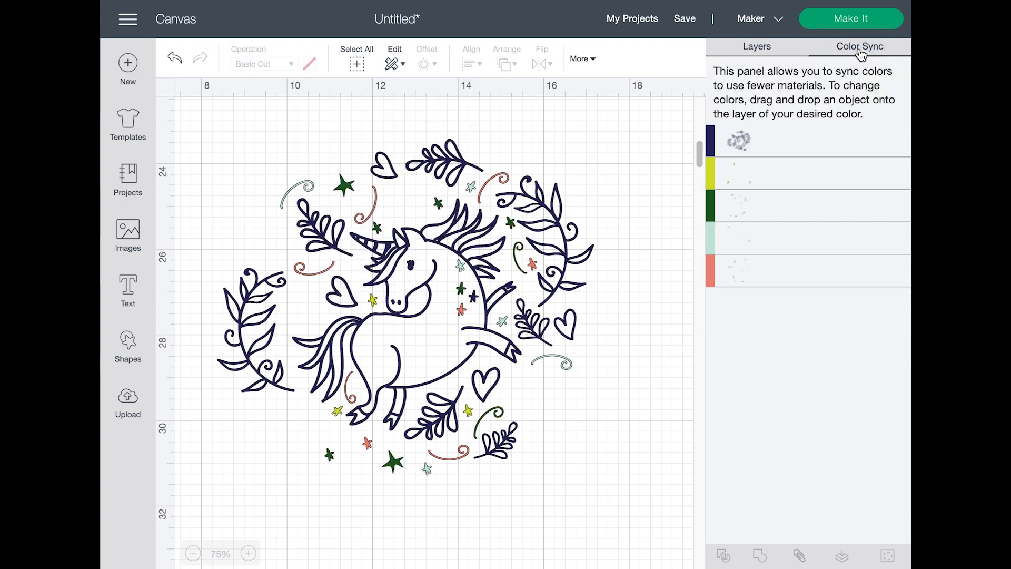
{"action": "left_click_drag", "start_coordinate": [738, 273], "coordinate": [755, 245]}
{"action": "left_click_drag", "start_coordinate": [769, 171], "coordinate": [753, 243]}
{"action": "left_click_drag", "start_coordinate": [739, 154], "coordinate": [751, 210]}
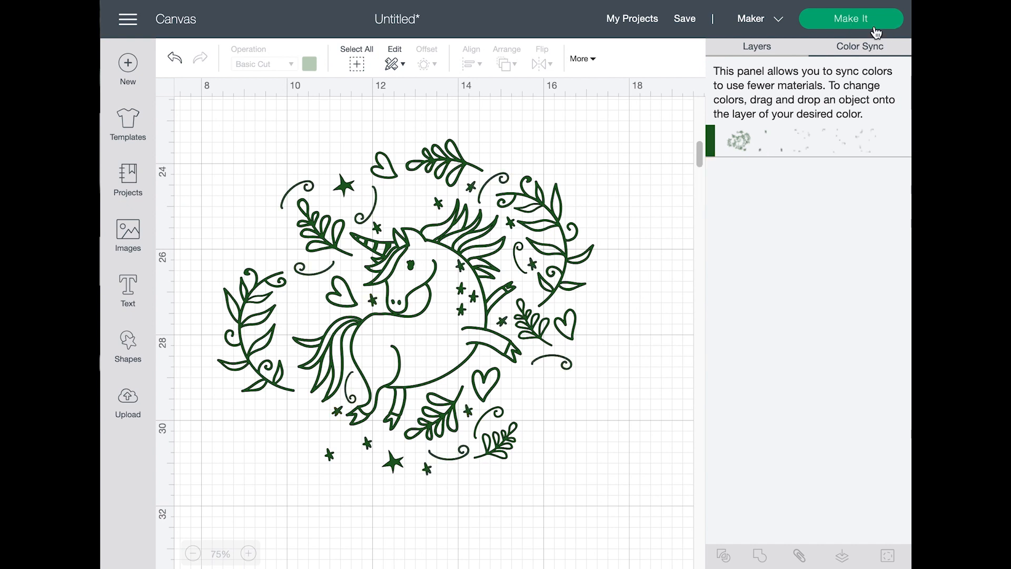
Open the cut preview and move the small stars on mat 2 over the unicorn
{"action": "left_click", "coordinate": [874, 27]}
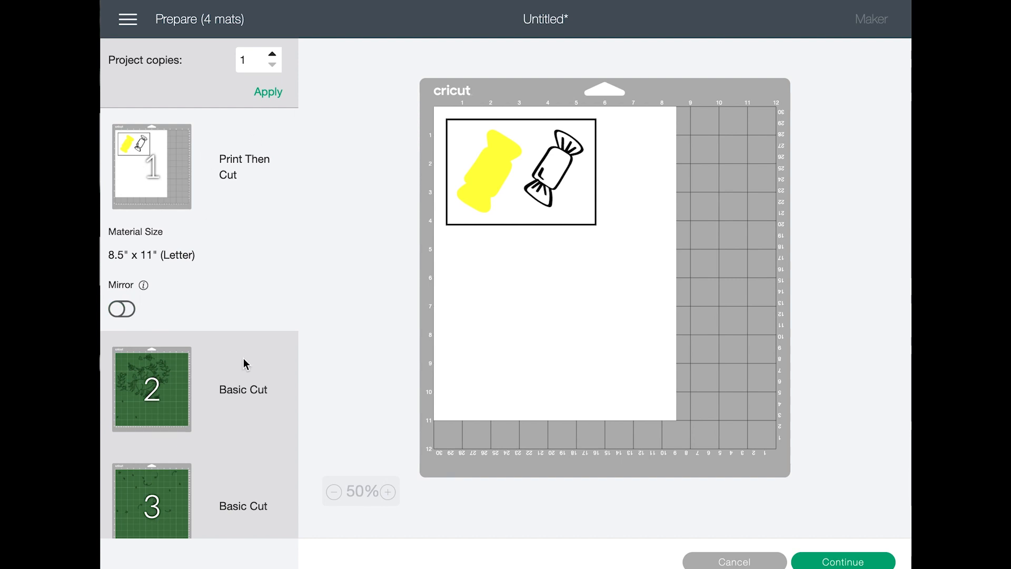
{"action": "scroll", "coordinate": [246, 363], "scroll_direction": "down", "scroll_amount": 3}
{"action": "left_click", "coordinate": [132, 271]}
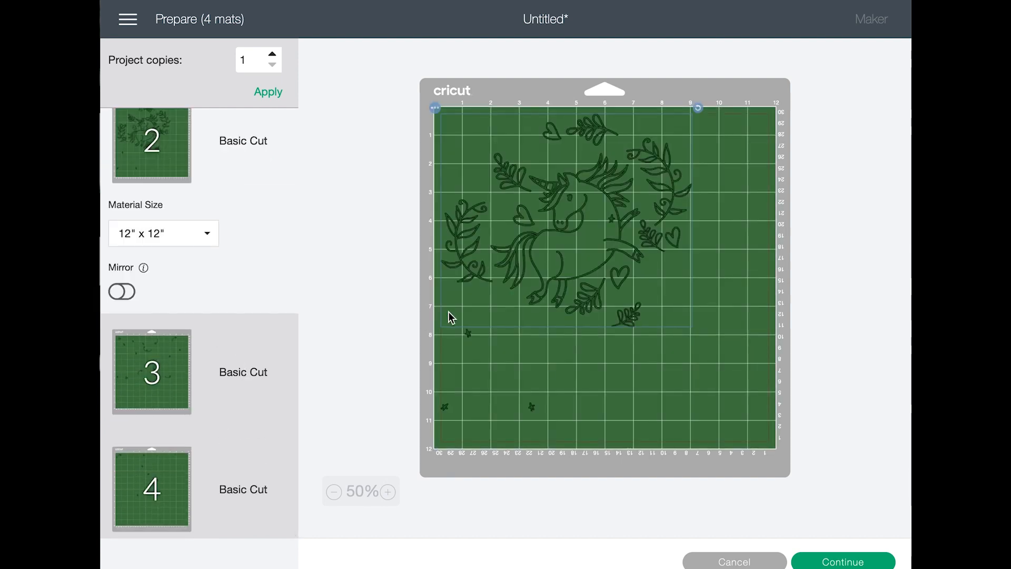
{"action": "left_click", "coordinate": [468, 337]}
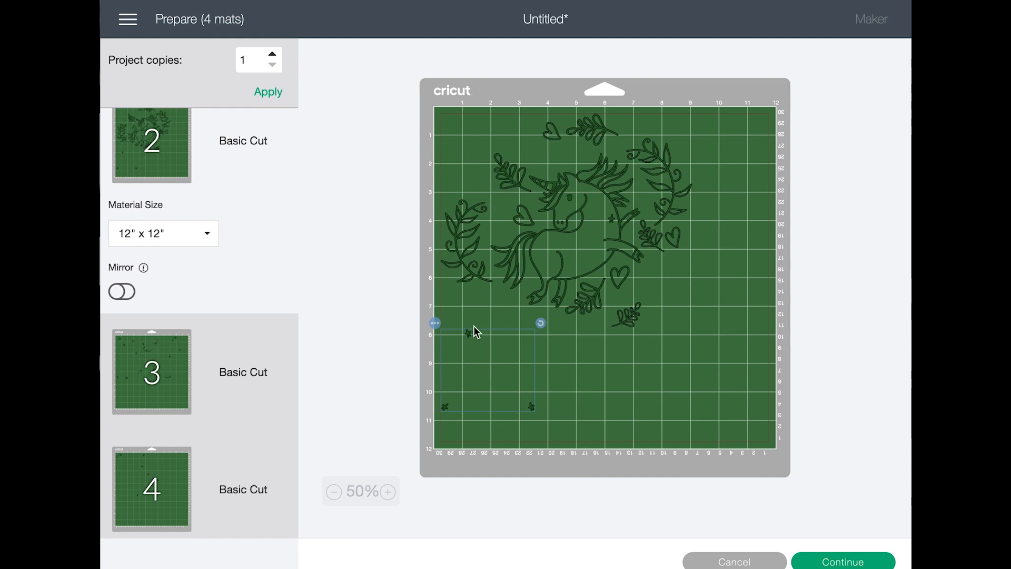
{"action": "left_click_drag", "start_coordinate": [473, 404], "coordinate": [548, 234]}
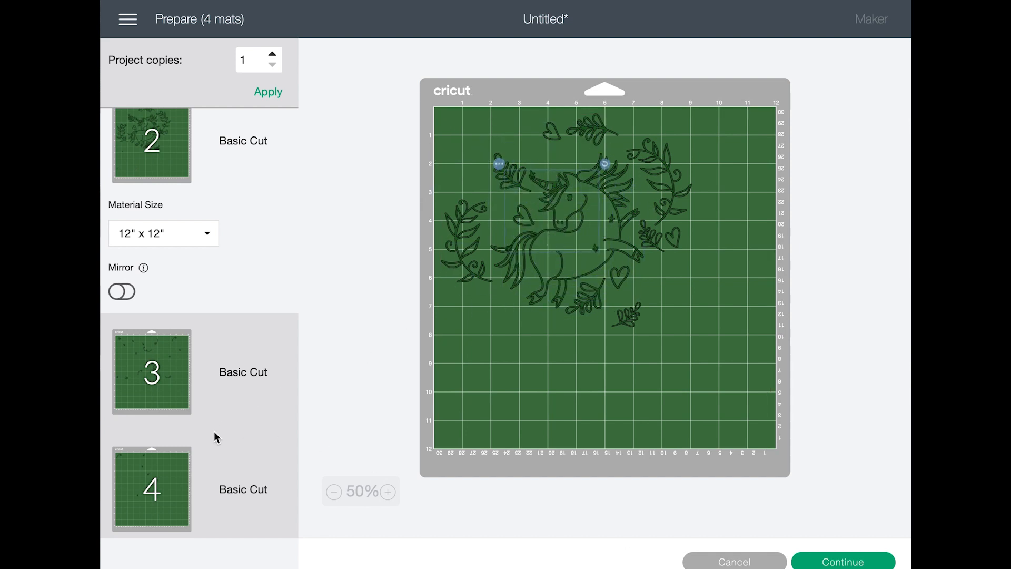
Review mats 4, 3 and 2, and return to the canvas with the unicorn image selected
{"action": "left_click", "coordinate": [225, 429]}
{"action": "left_click", "coordinate": [164, 258]}
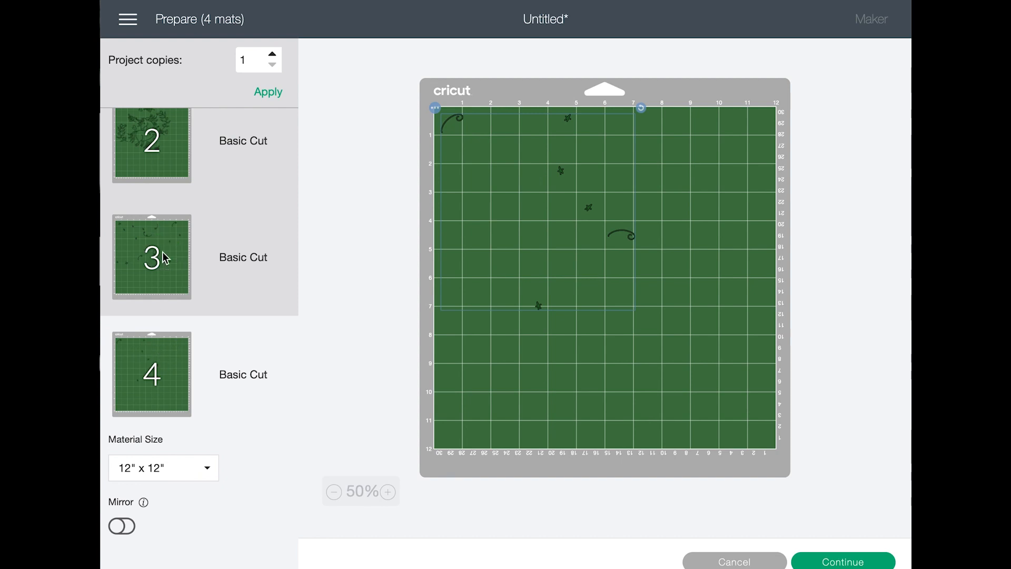
{"action": "left_click", "coordinate": [161, 150]}
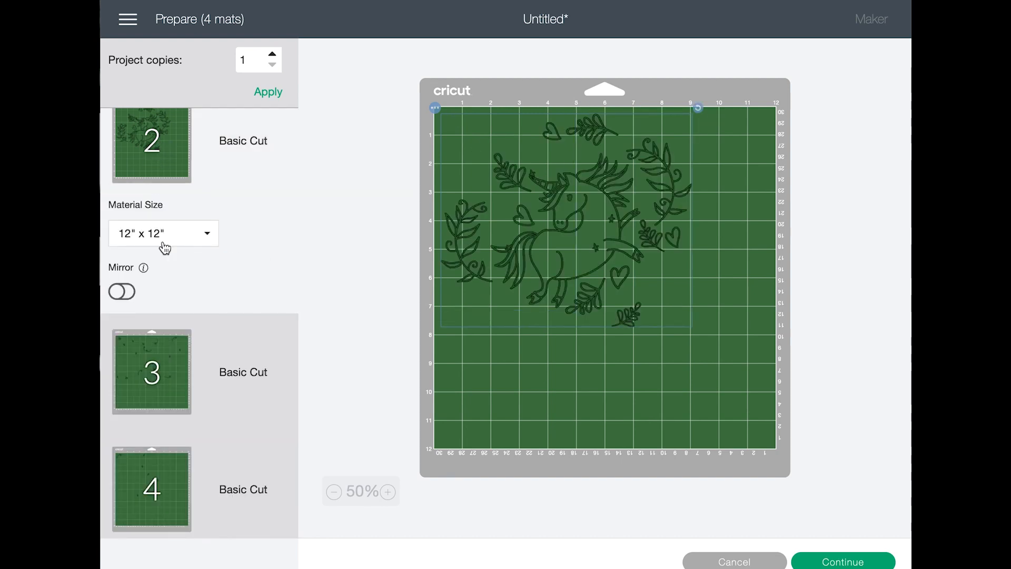
{"action": "scroll", "coordinate": [198, 338], "scroll_direction": "up", "scroll_amount": 5}
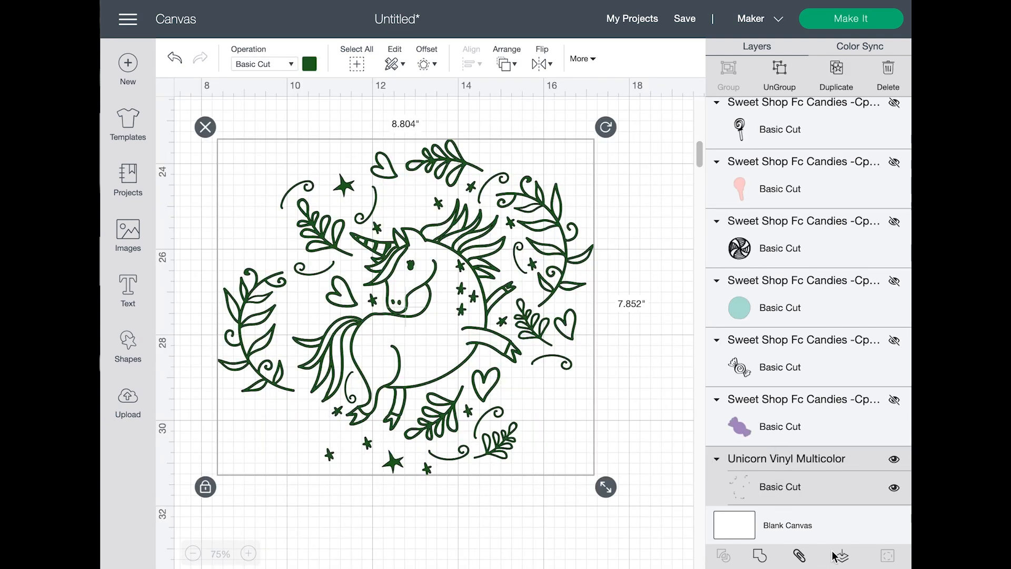
Weld the unicorn image's layers into one shape and preview it on the cutting mat
{"action": "left_click", "coordinate": [562, 348]}
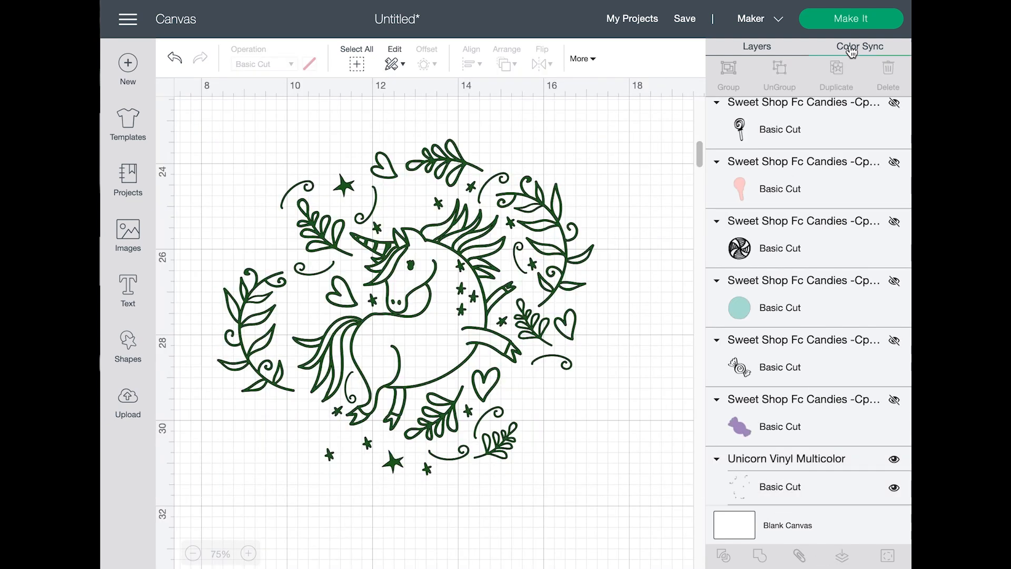
{"action": "left_click", "coordinate": [853, 20]}
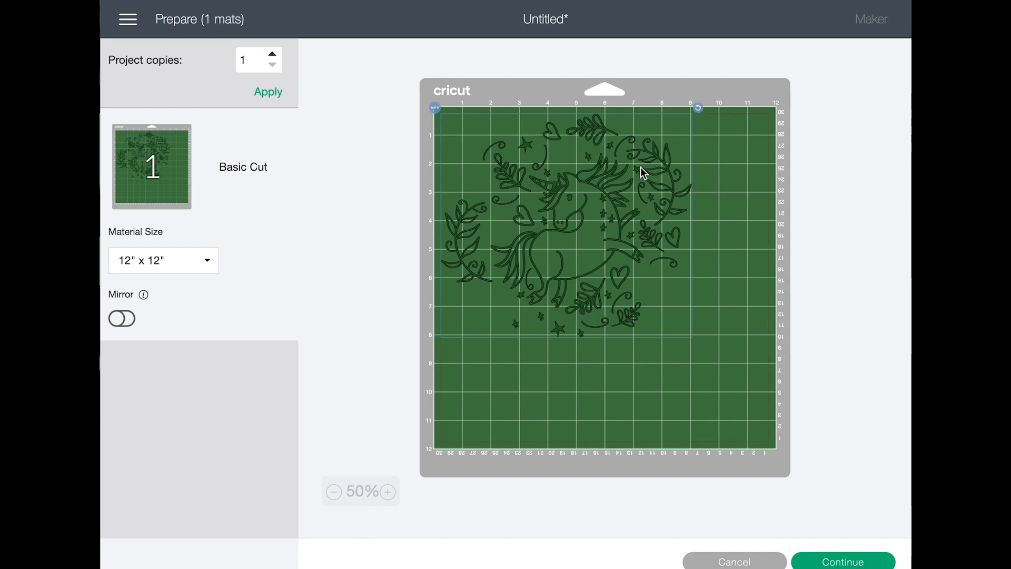
{"action": "left_click_drag", "start_coordinate": [643, 174], "coordinate": [643, 194]}
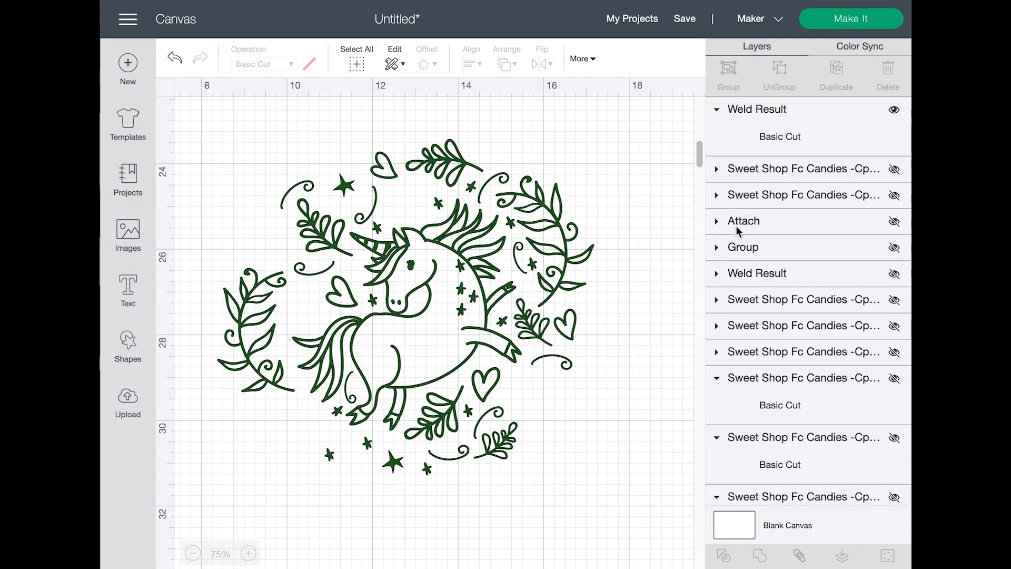
Unhide the other Weld Result and the candy layers, and review all their cutting mats
{"action": "left_click", "coordinate": [895, 275]}
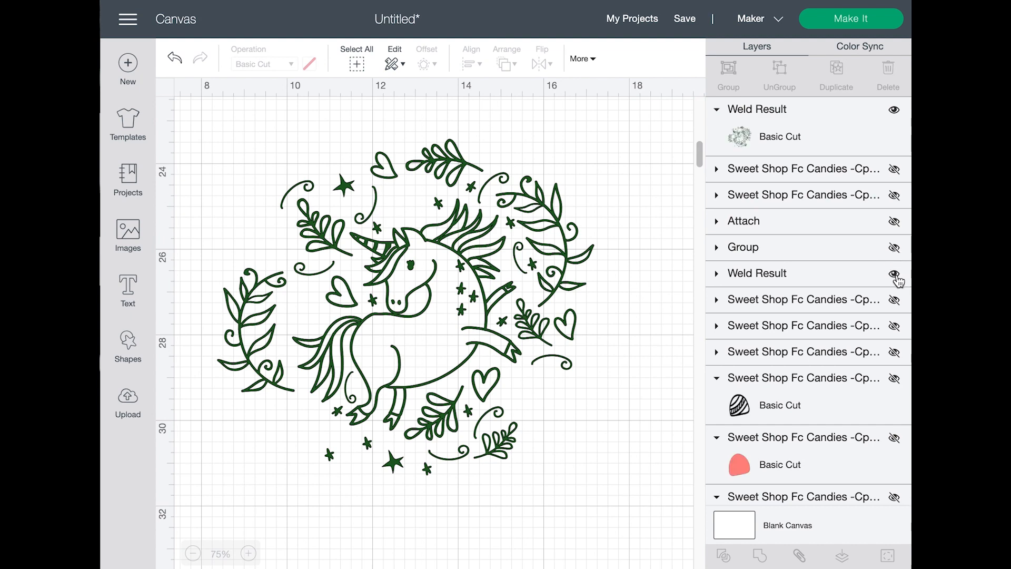
{"action": "left_click", "coordinate": [829, 21]}
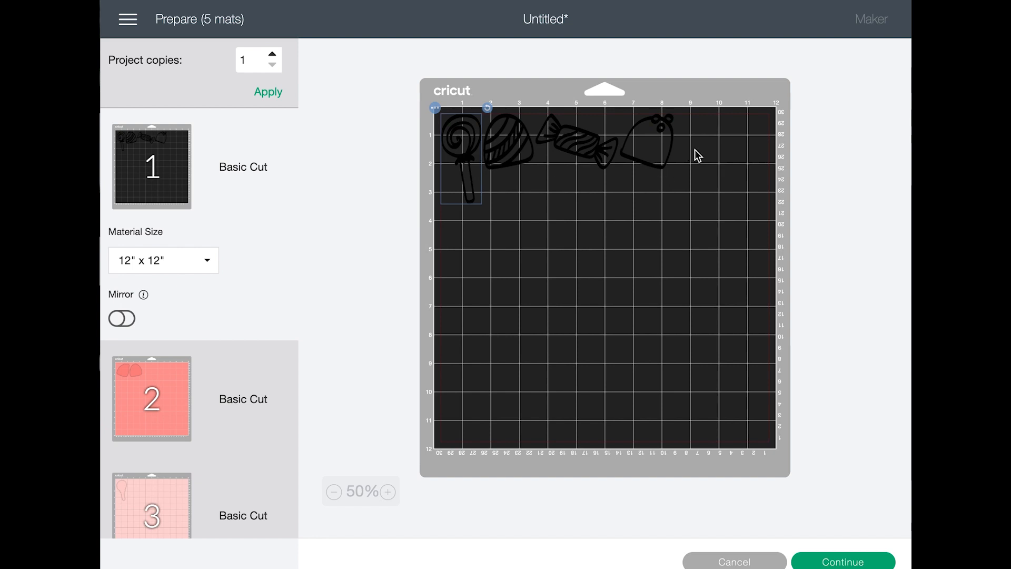
{"action": "scroll", "coordinate": [368, 334], "scroll_direction": "down", "scroll_amount": 3}
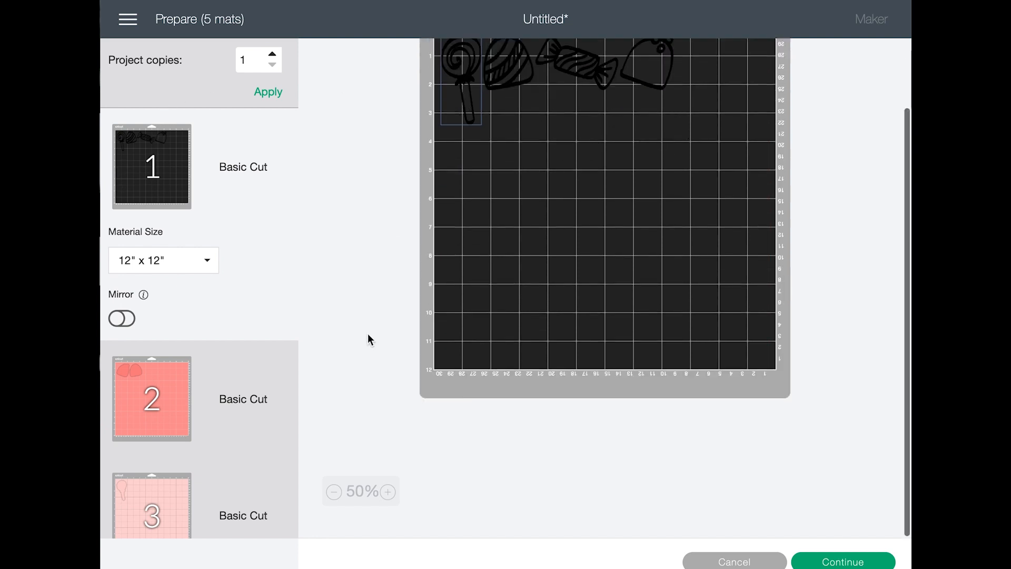
{"action": "scroll", "coordinate": [228, 429], "scroll_direction": "down", "scroll_amount": 10}
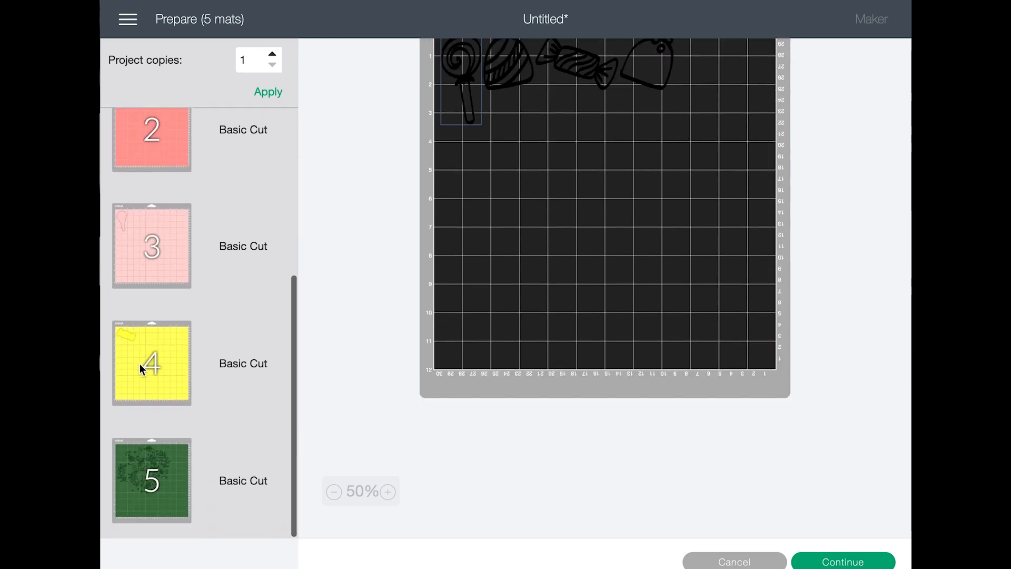
Move the lollipop from mat 3 to mat 2, and place it rotated beside the two gumdrop shapes
{"action": "scroll", "coordinate": [140, 366], "scroll_direction": "up", "scroll_amount": 6}
{"action": "scroll", "coordinate": [140, 368], "scroll_direction": "down", "scroll_amount": 1}
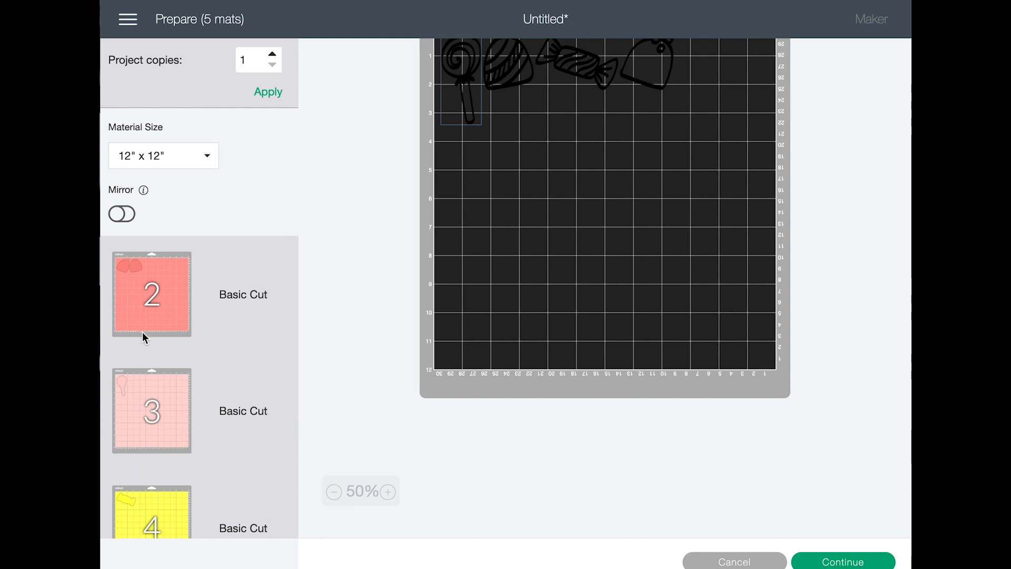
{"action": "left_click", "coordinate": [157, 404]}
{"action": "scroll", "coordinate": [542, 128], "scroll_direction": "up", "scroll_amount": 3}
{"action": "left_click", "coordinate": [435, 108]}
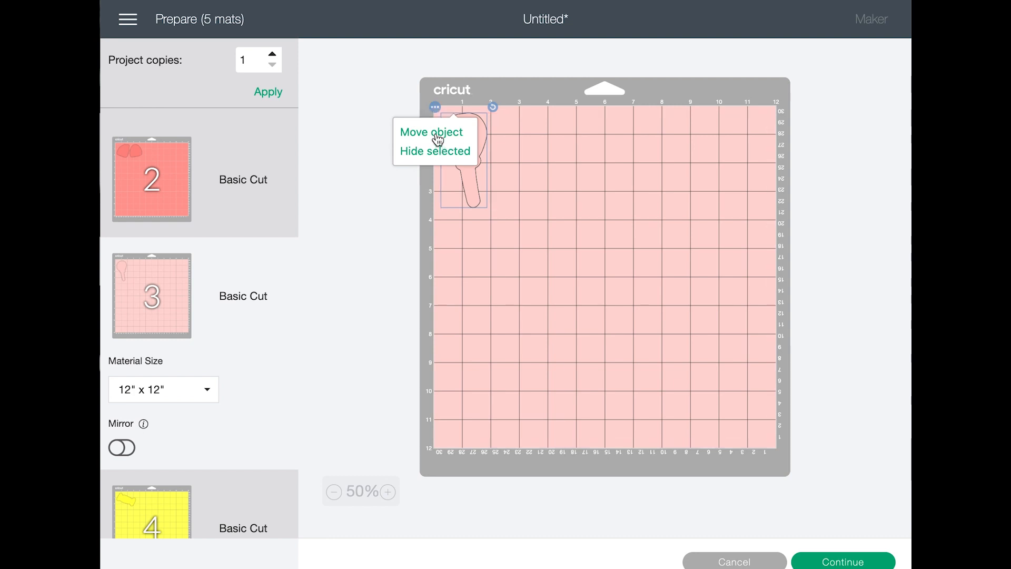
{"action": "left_click", "coordinate": [435, 132]}
{"action": "left_click", "coordinate": [410, 184]}
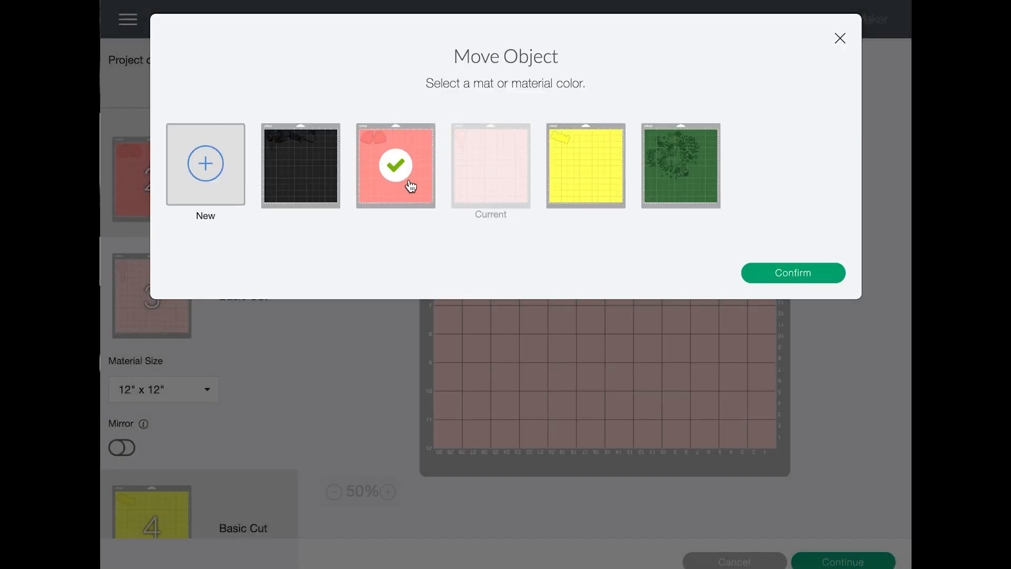
{"action": "left_click", "coordinate": [797, 285]}
{"action": "left_click_drag", "start_coordinate": [643, 192], "coordinate": [591, 186]}
{"action": "left_click_drag", "start_coordinate": [615, 107], "coordinate": [586, 151]}
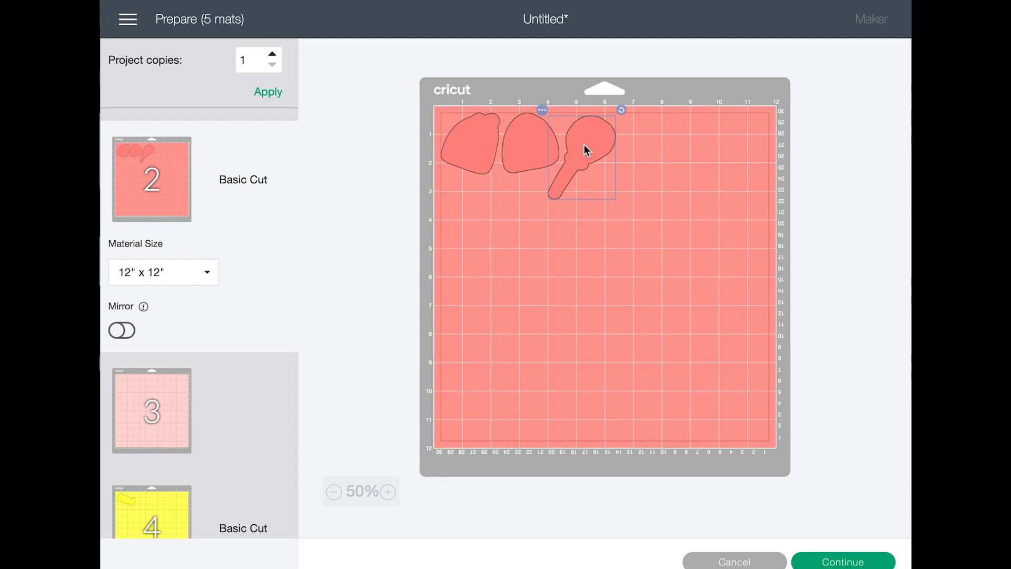
Move the wrapped candy from mat 4 to mat 2 and place it beside the lollipop, clear of the gumdrop shapes
{"action": "left_click", "coordinate": [164, 520]}
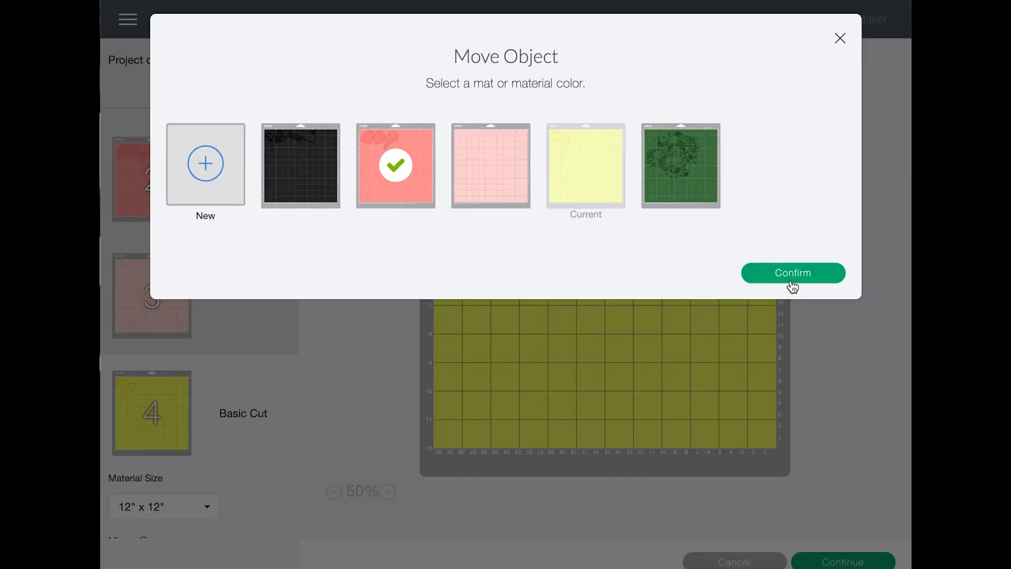
{"action": "left_click", "coordinate": [792, 284]}
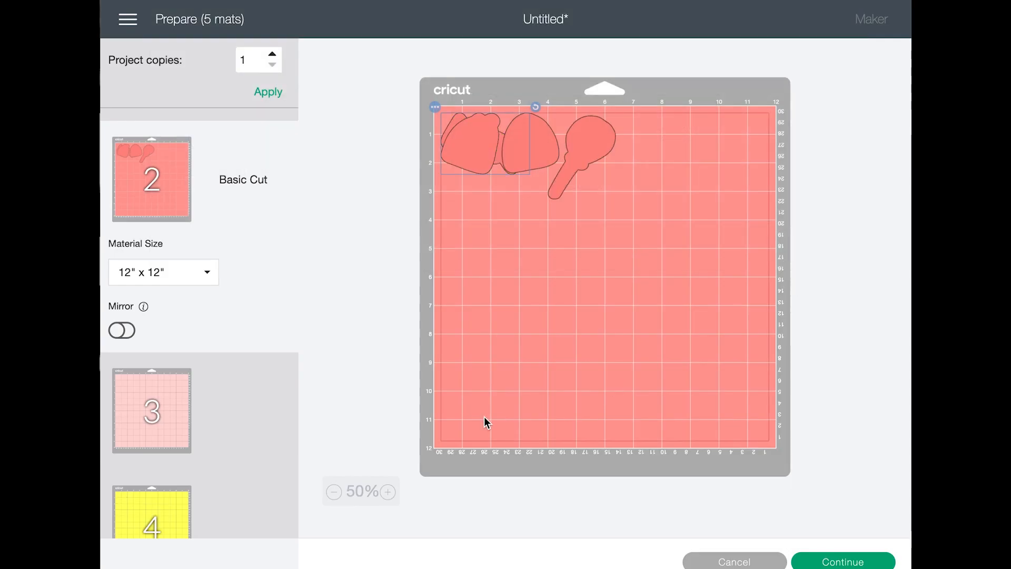
{"action": "left_click", "coordinate": [500, 160]}
{"action": "left_click_drag", "start_coordinate": [500, 160], "coordinate": [501, 196]}
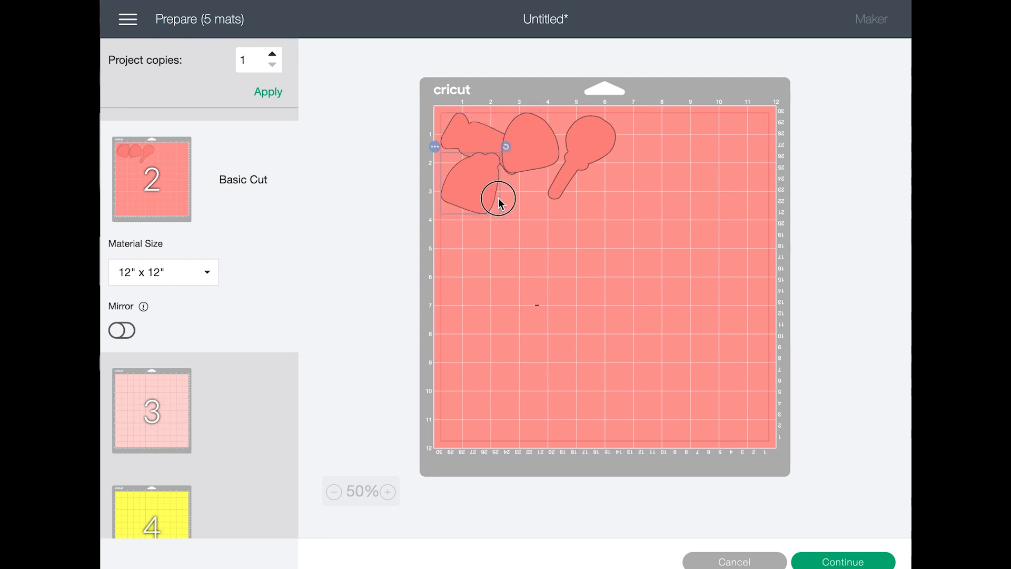
{"action": "left_click_drag", "start_coordinate": [482, 131], "coordinate": [646, 114]}
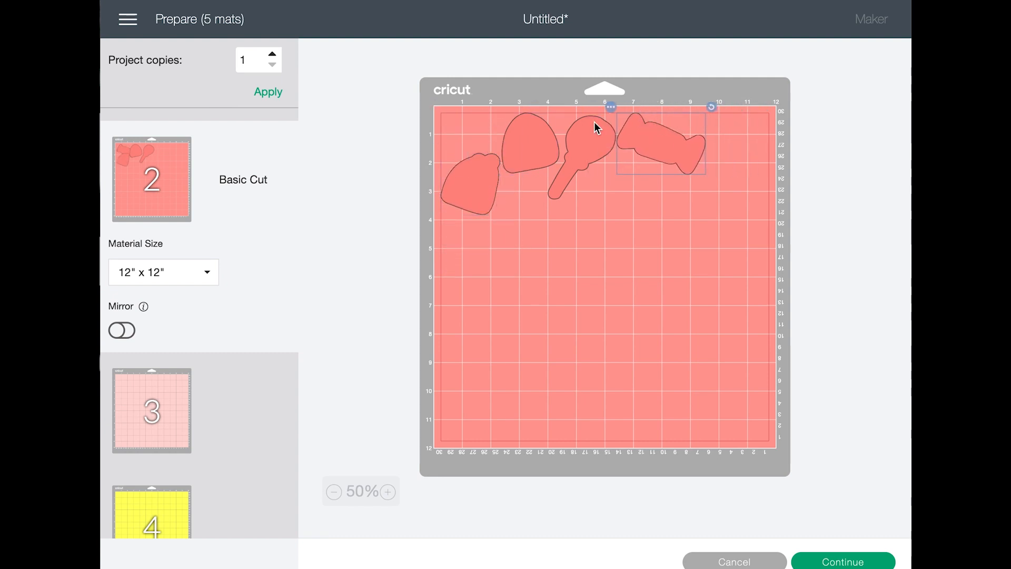
Return the displaced gumdrop to the corner of mat 2, and rotate the wrapped candy to nest against the lollipop
{"action": "left_click_drag", "start_coordinate": [476, 191], "coordinate": [478, 132]}
{"action": "left_click", "coordinate": [666, 237]}
{"action": "left_click", "coordinate": [668, 145]}
{"action": "left_click_drag", "start_coordinate": [711, 107], "coordinate": [687, 167]}
Set the material size of mat 2 to 12" x 24" and look over the longer mat
{"action": "scroll", "coordinate": [188, 360], "scroll_direction": "down", "scroll_amount": 3}
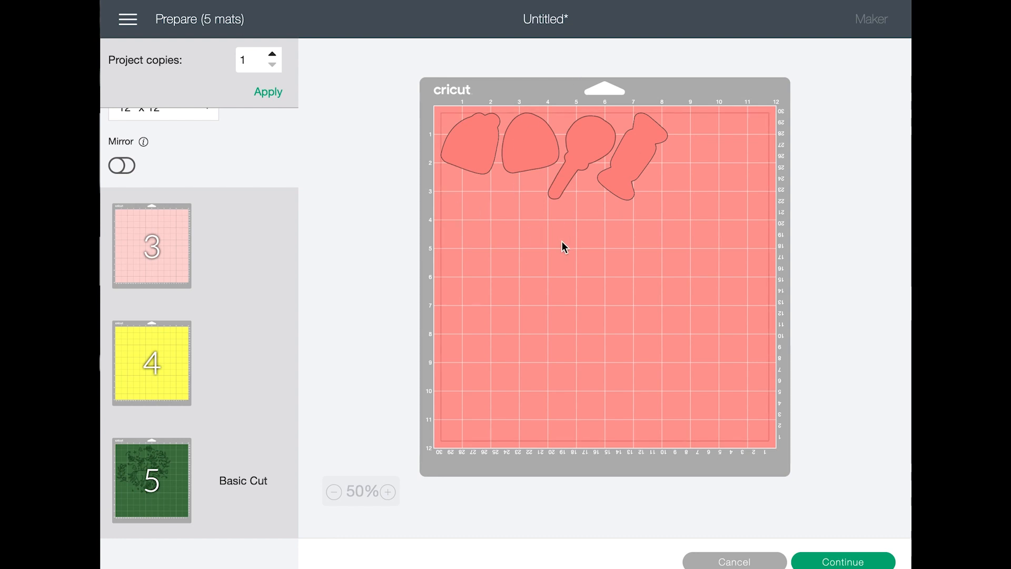
{"action": "scroll", "coordinate": [153, 310], "scroll_direction": "up", "scroll_amount": 5}
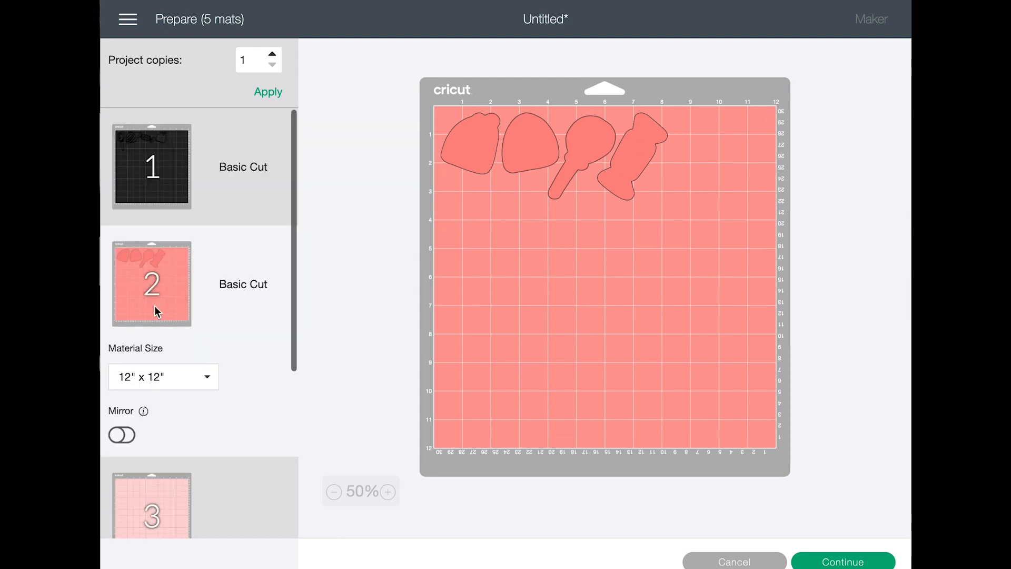
{"action": "scroll", "coordinate": [289, 438], "scroll_direction": "down", "scroll_amount": 2}
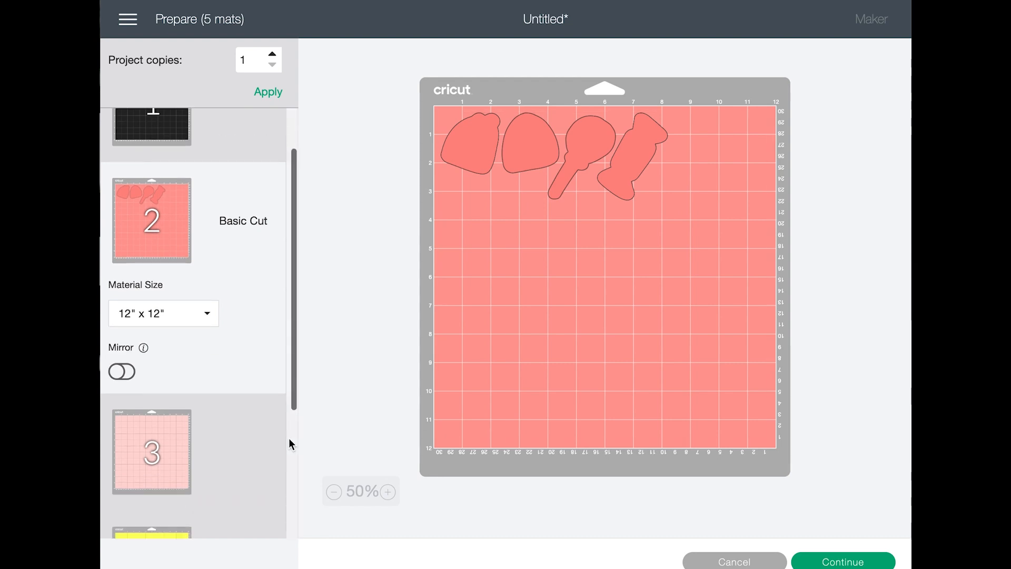
{"action": "left_click", "coordinate": [188, 316]}
{"action": "scroll", "coordinate": [137, 457], "scroll_direction": "down", "scroll_amount": 6}
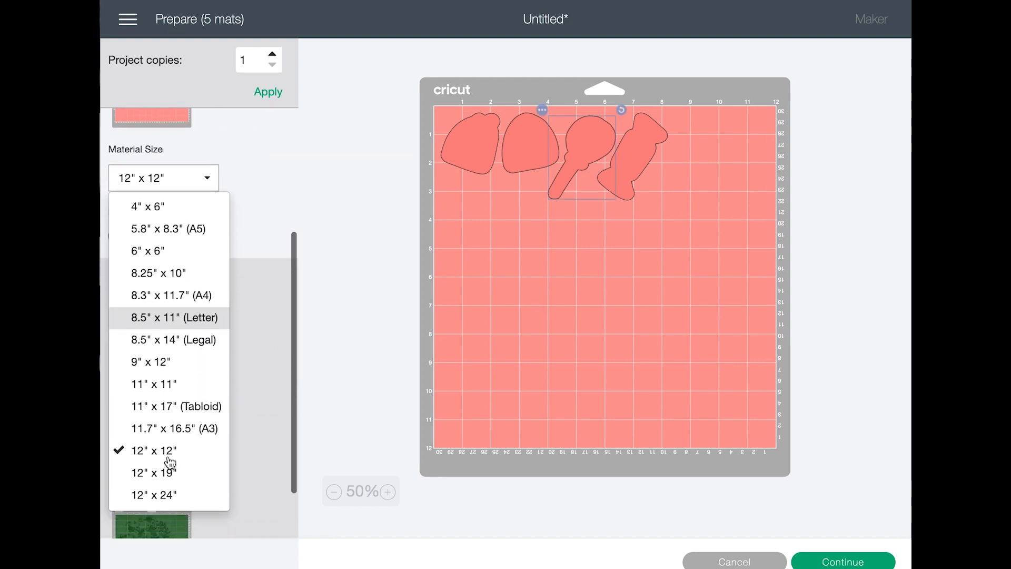
{"action": "left_click", "coordinate": [153, 425]}
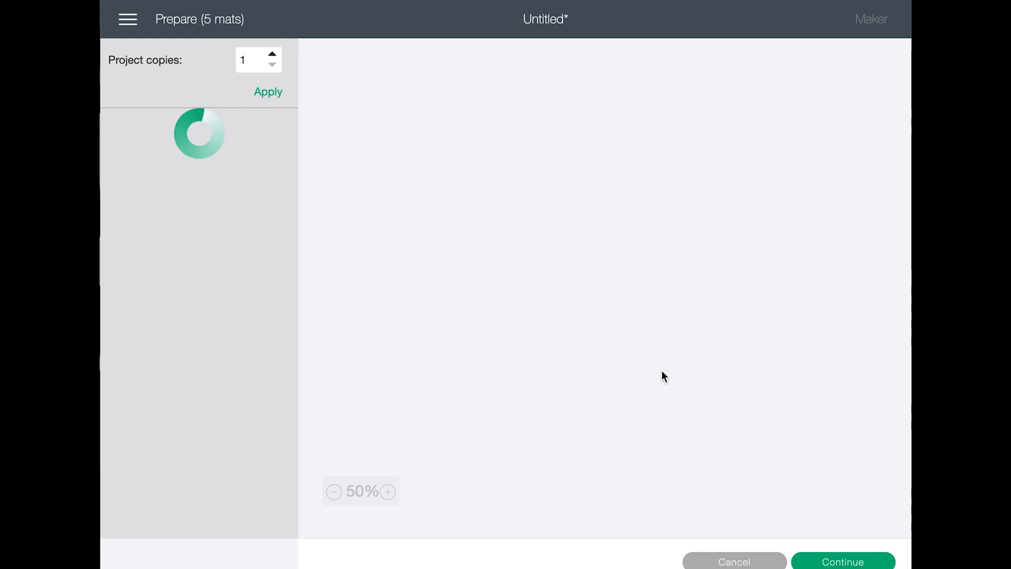
{"action": "scroll", "coordinate": [662, 375], "scroll_direction": "down", "scroll_amount": 5}
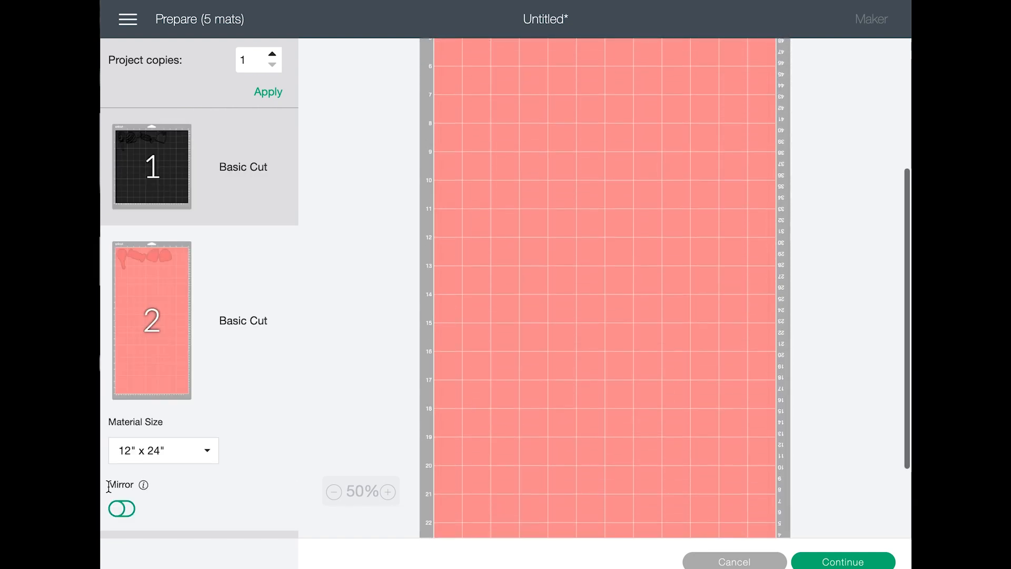
Preview mirroring on mat 2, switch it off again, and continue to the Make stage
{"action": "left_click", "coordinate": [121, 508]}
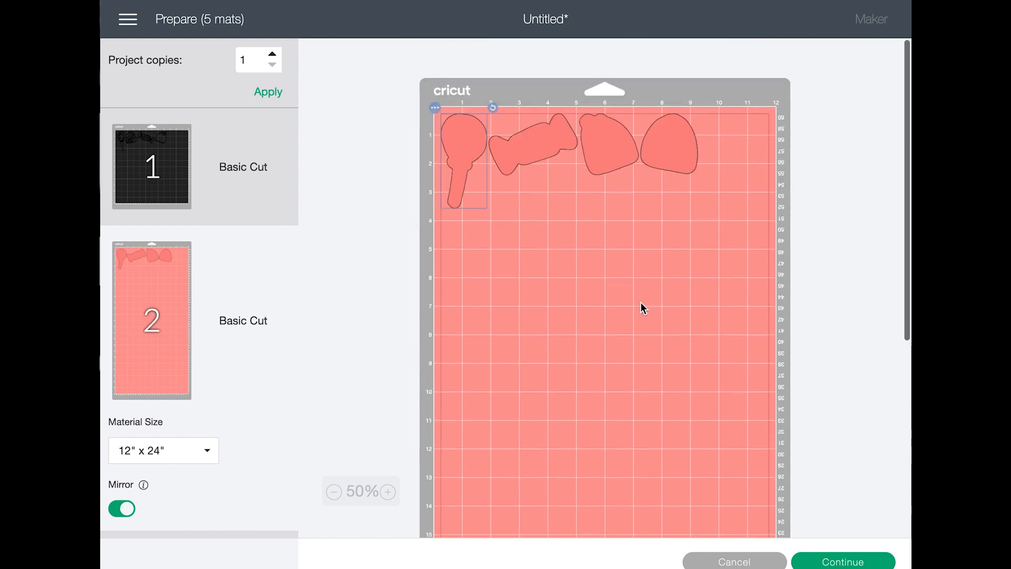
{"action": "left_click", "coordinate": [131, 510]}
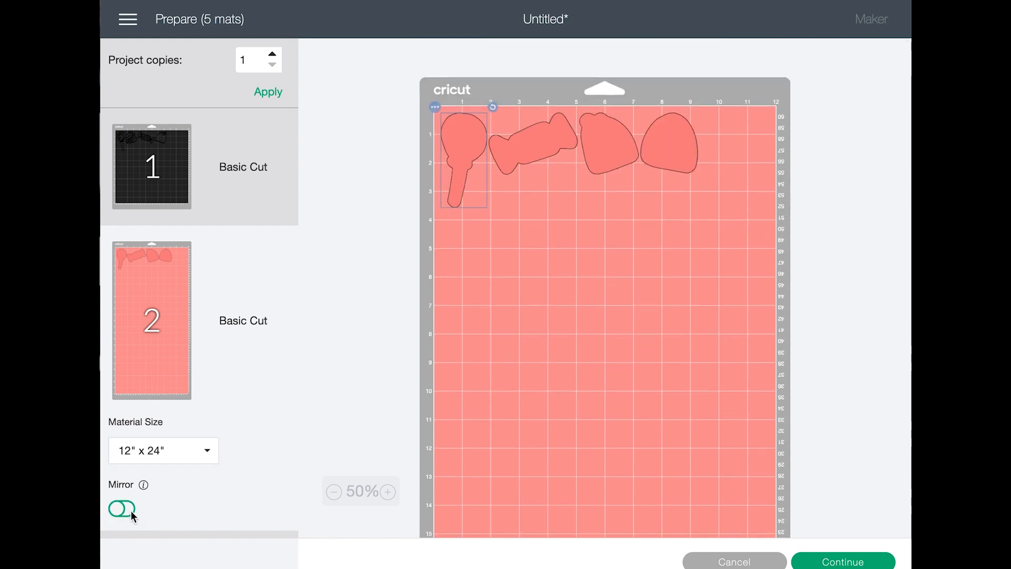
{"action": "left_click", "coordinate": [869, 562]}
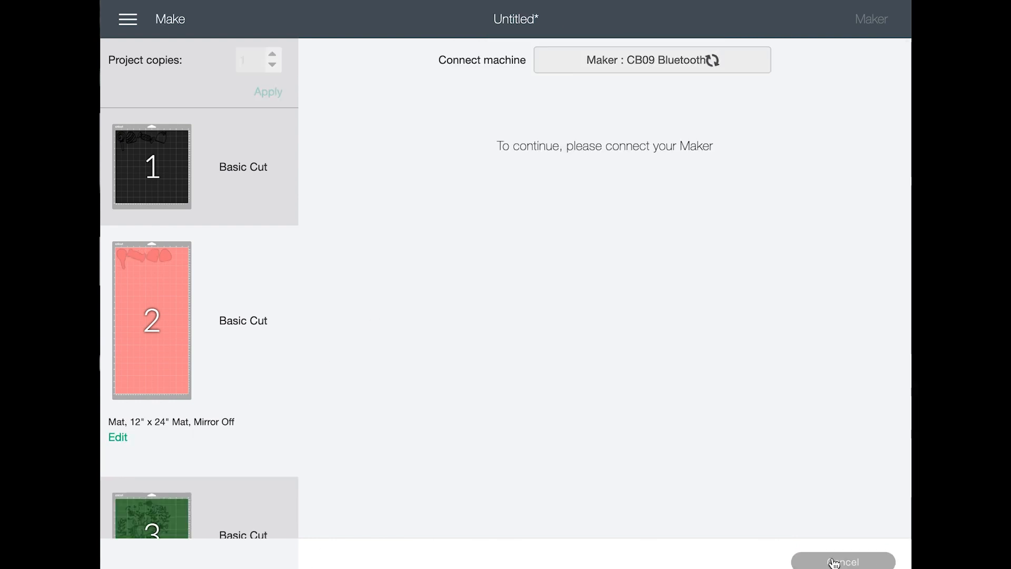